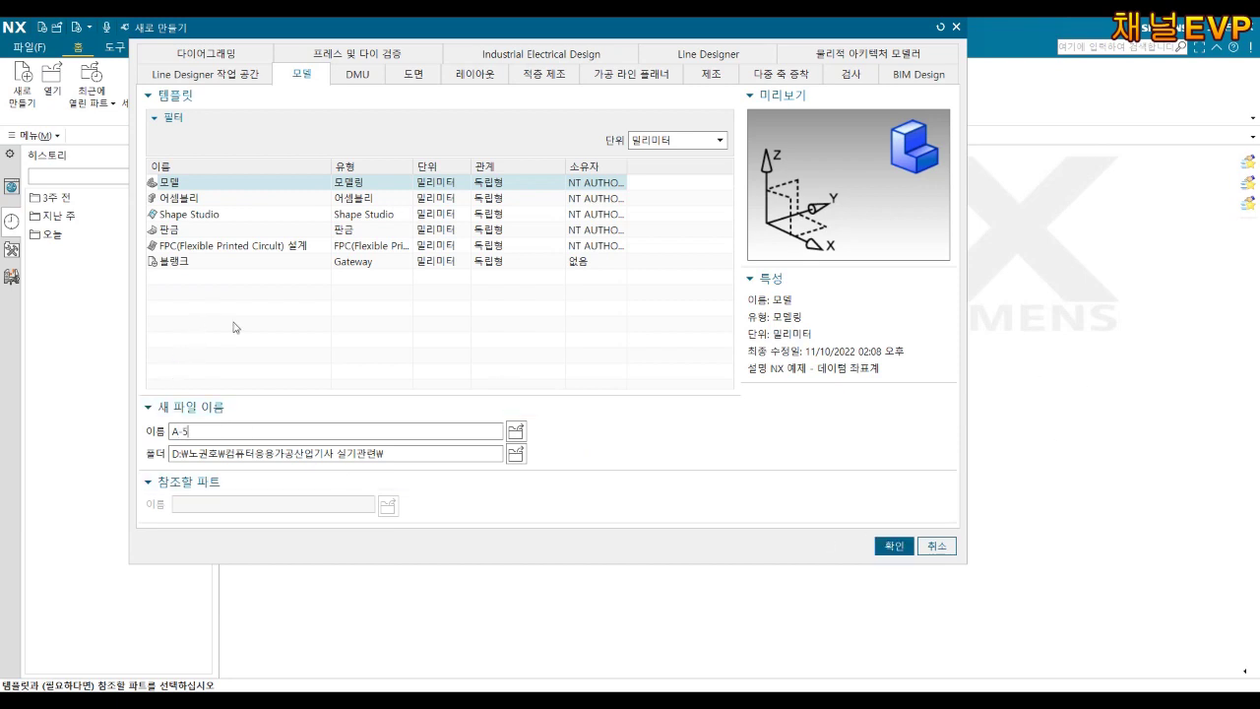
Create A-5.prt from the Model template and open a sketch on the XY datum plane.
{"action": "left_click", "coordinate": [894, 545]}
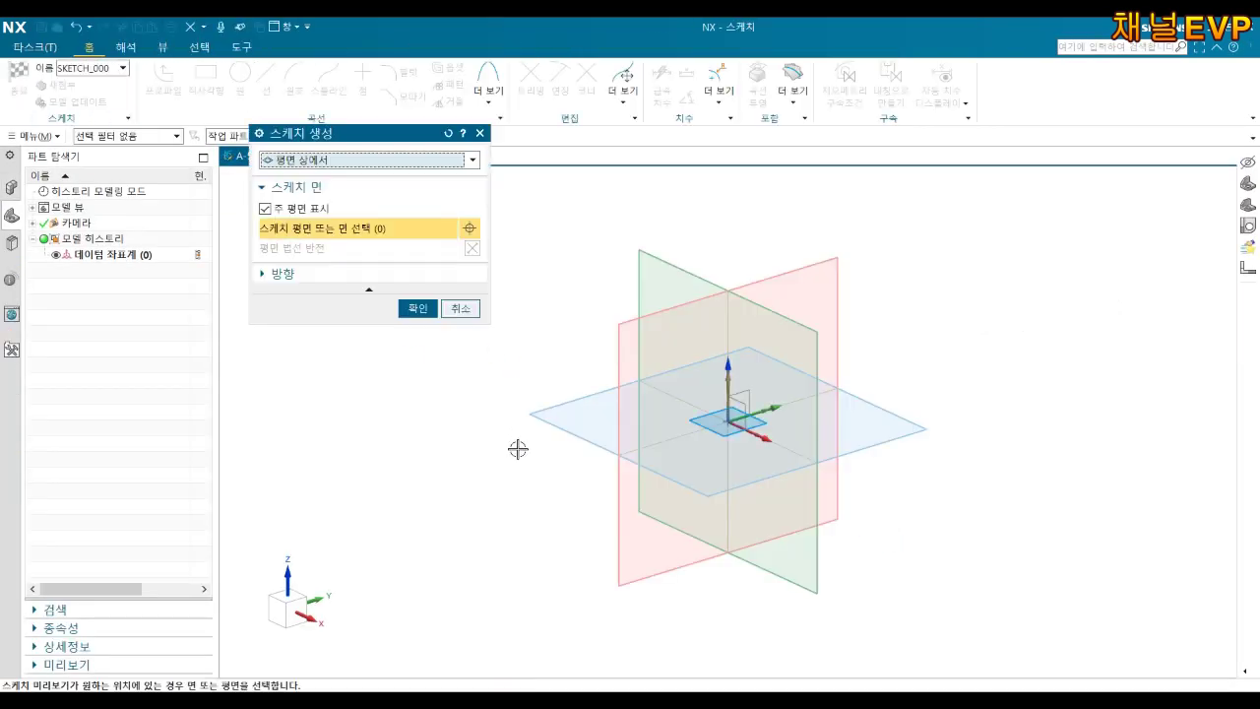
{"action": "left_click", "coordinate": [584, 397]}
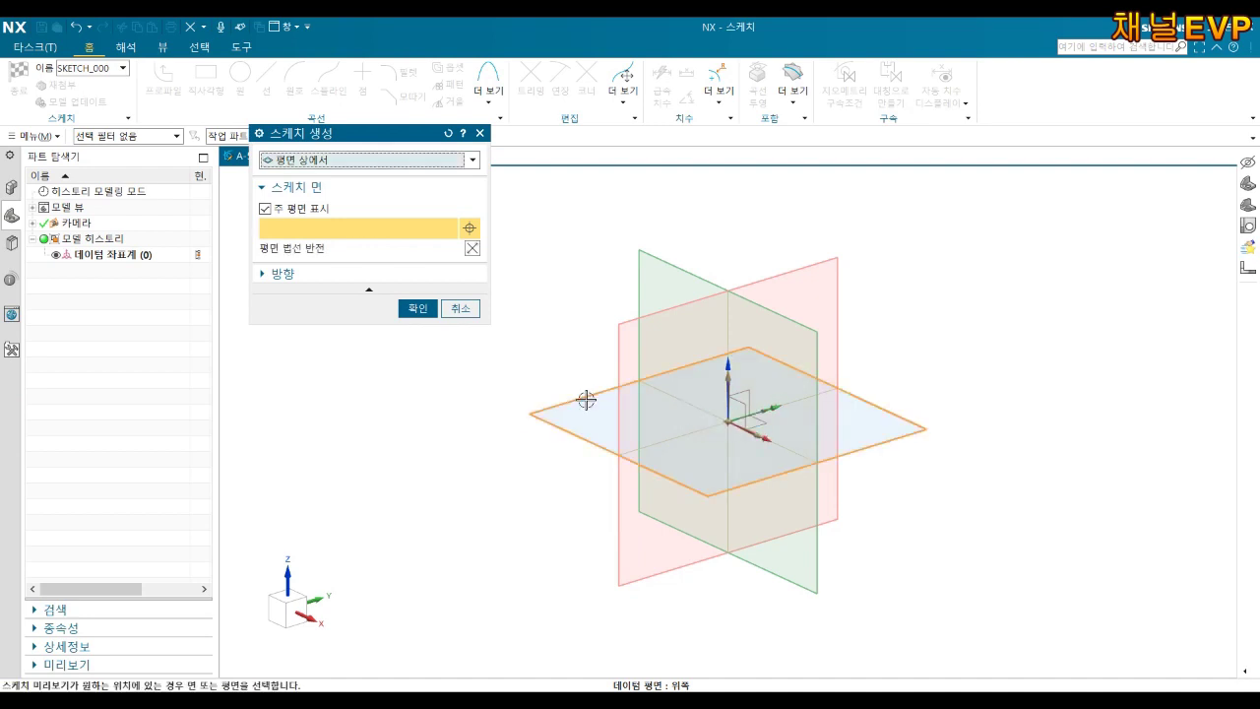
{"action": "left_click", "coordinate": [418, 308]}
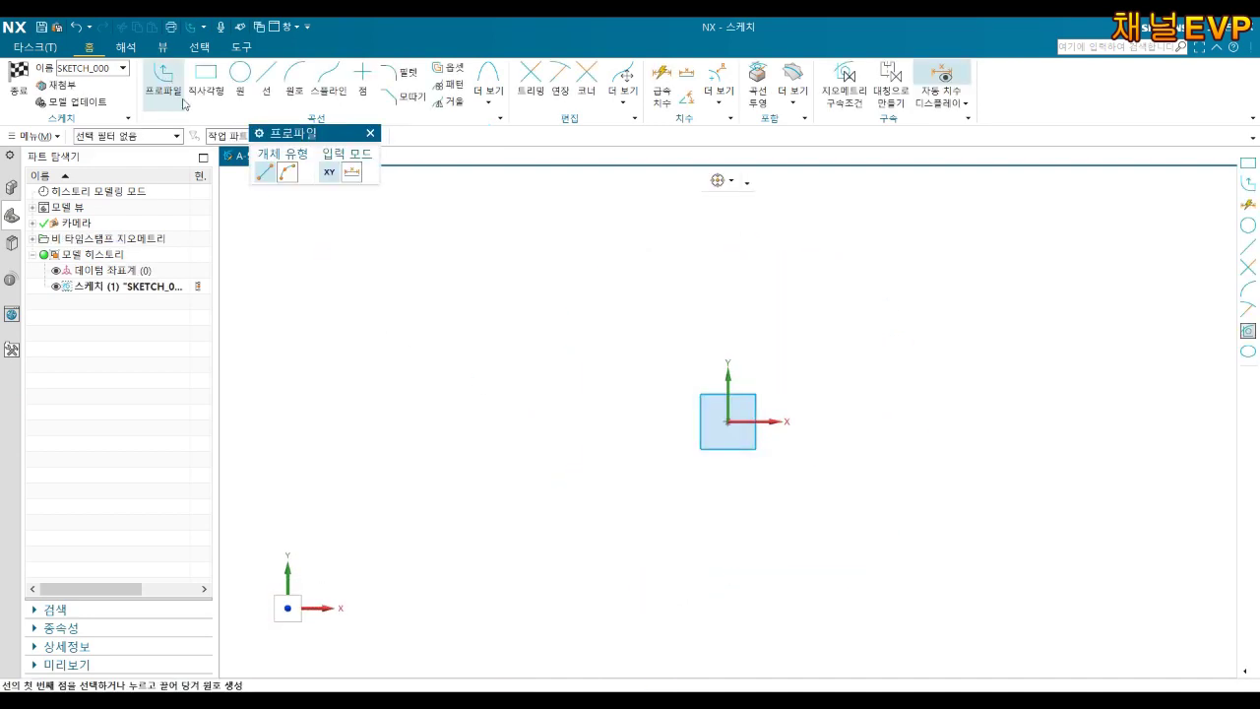
Draw a center-method rectangle centred on the sketch origin.
{"action": "left_click", "coordinate": [205, 79]}
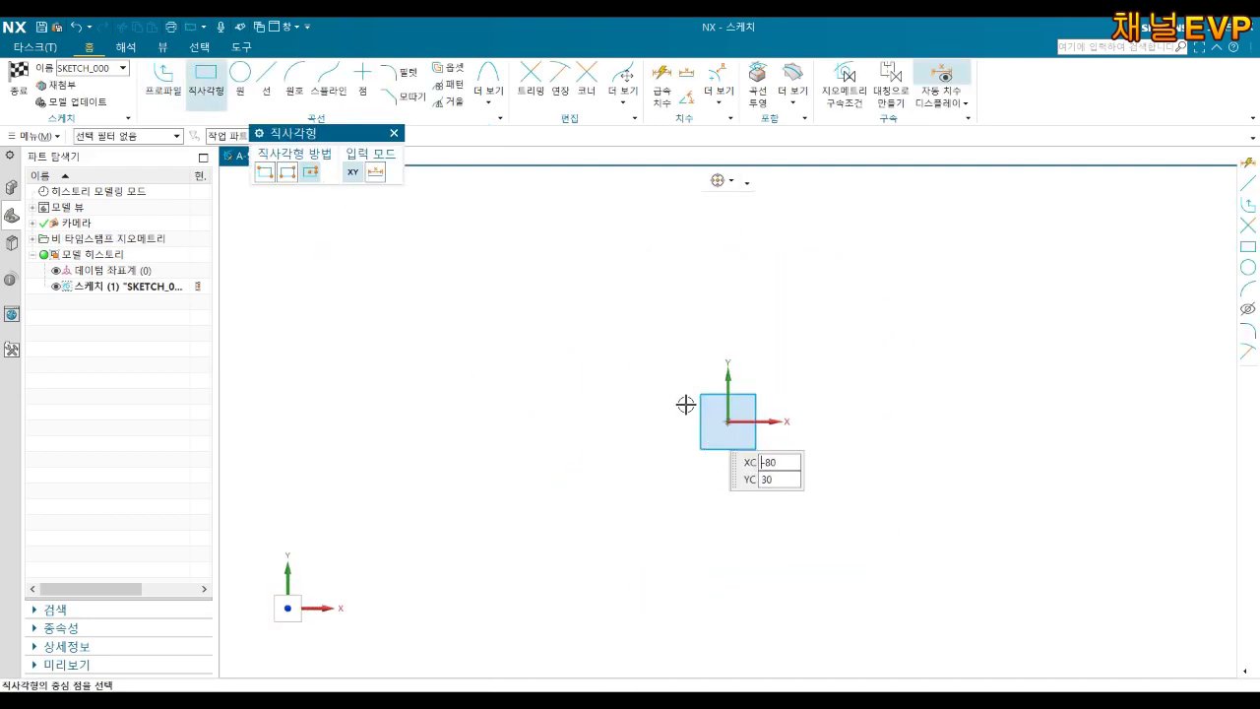
{"action": "left_click", "coordinate": [727, 421]}
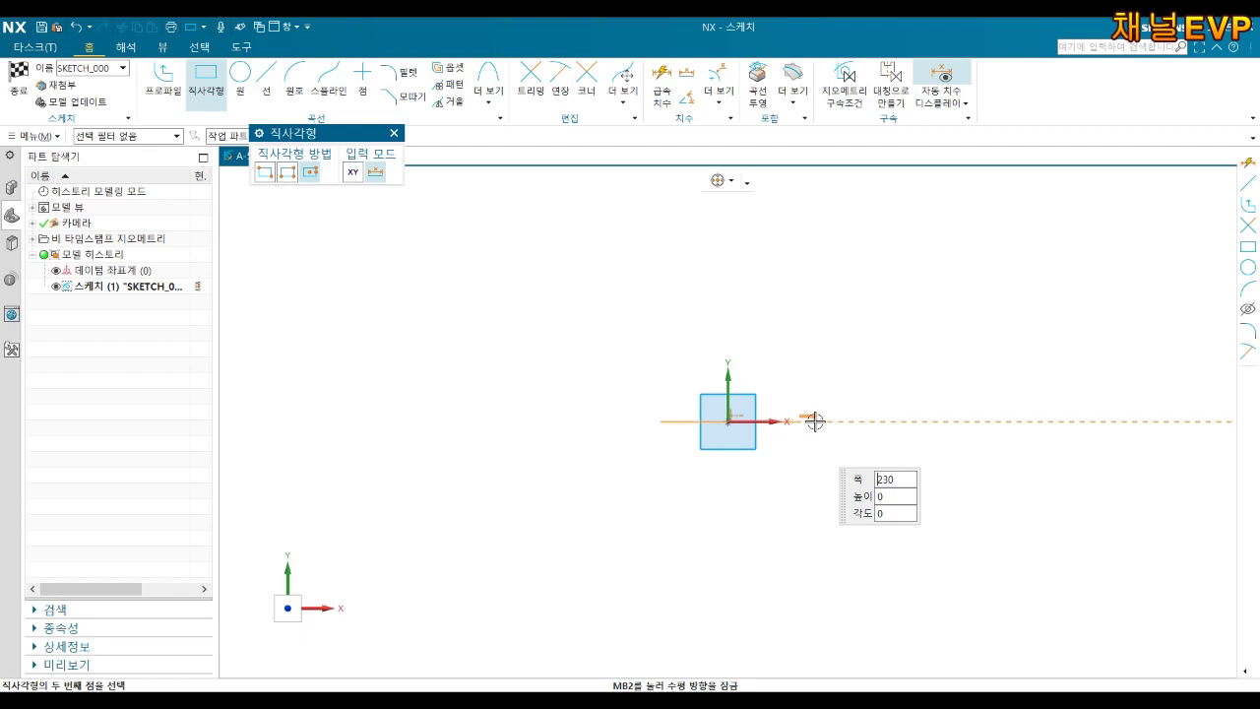
{"action": "left_click", "coordinate": [858, 305]}
{"action": "key", "text": "Escape"}
Set the rectangle's width and height dimensions to 70 mm each and finish the sketch.
{"action": "double_click", "coordinate": [735, 560]}
{"action": "type", "text": "70"}
{"action": "key", "text": "Return"}
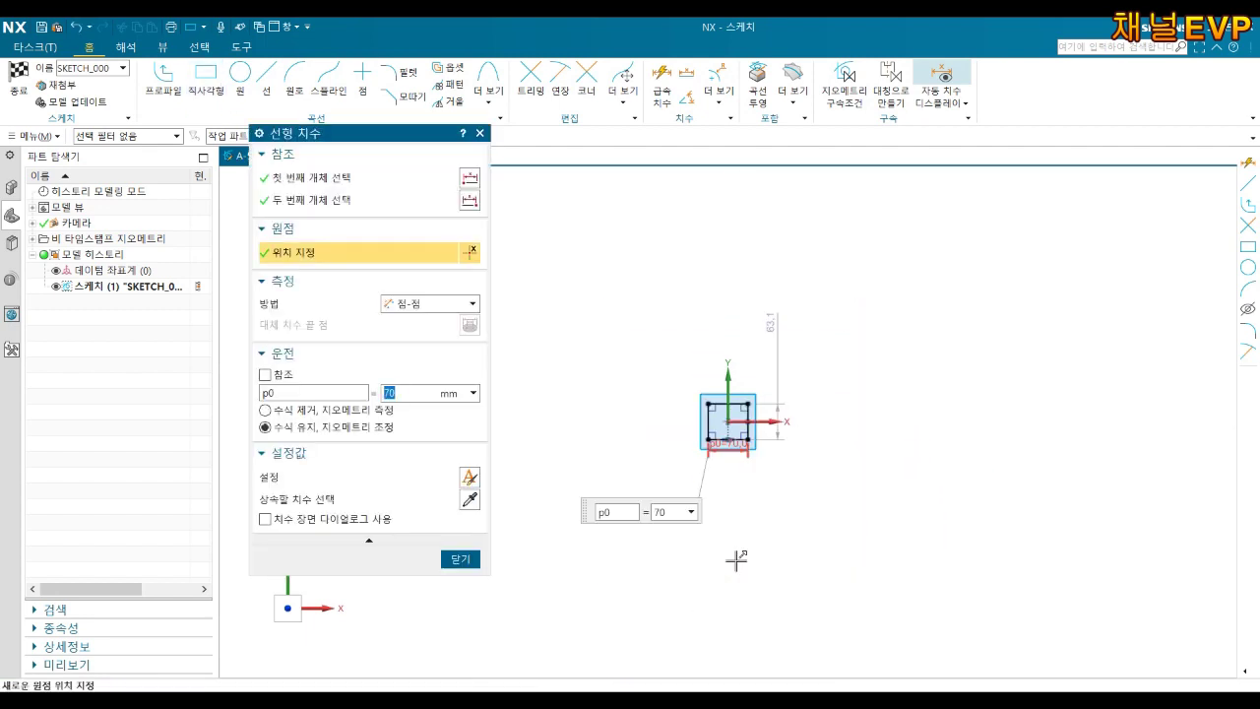
{"action": "middle_click", "coordinate": [778, 337]}
{"action": "double_click", "coordinate": [774, 331]}
{"action": "type", "text": "70"}
{"action": "key", "text": "Return"}
{"action": "middle_click", "coordinate": [773, 365]}
{"action": "scroll", "coordinate": [770, 381], "scroll_direction": "up", "scroll_amount": 3}
{"action": "mouse_move", "coordinate": [770, 380]}
{"action": "middle_mouse_down"}
{"action": "mouse_move", "coordinate": [670, 386]}
{"action": "mouse_move", "coordinate": [594, 515]}
{"action": "mouse_move", "coordinate": [342, 288]}
{"action": "middle_mouse_up"}
{"action": "left_click", "coordinate": [20, 79]}
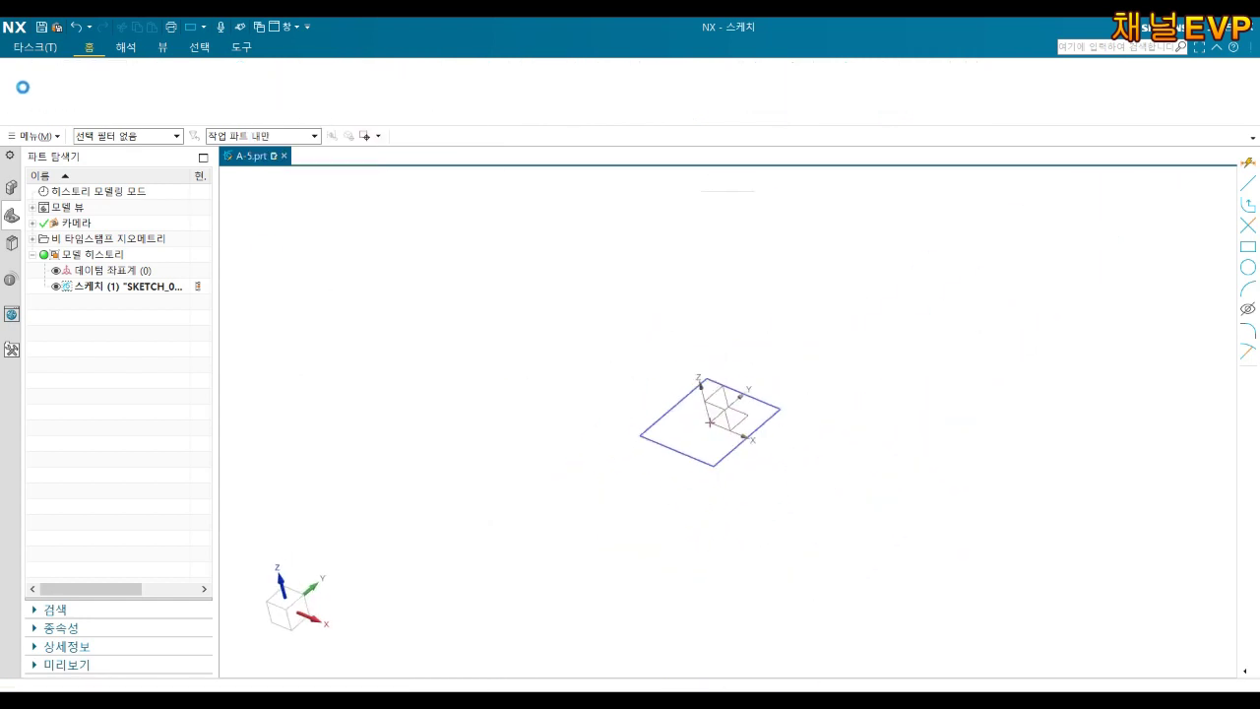
Extrude the square sketch to an end distance of -28 mm into a block.
{"action": "middle_click_drag", "start_coordinate": [609, 449], "coordinate": [577, 340], "text": "shift"}
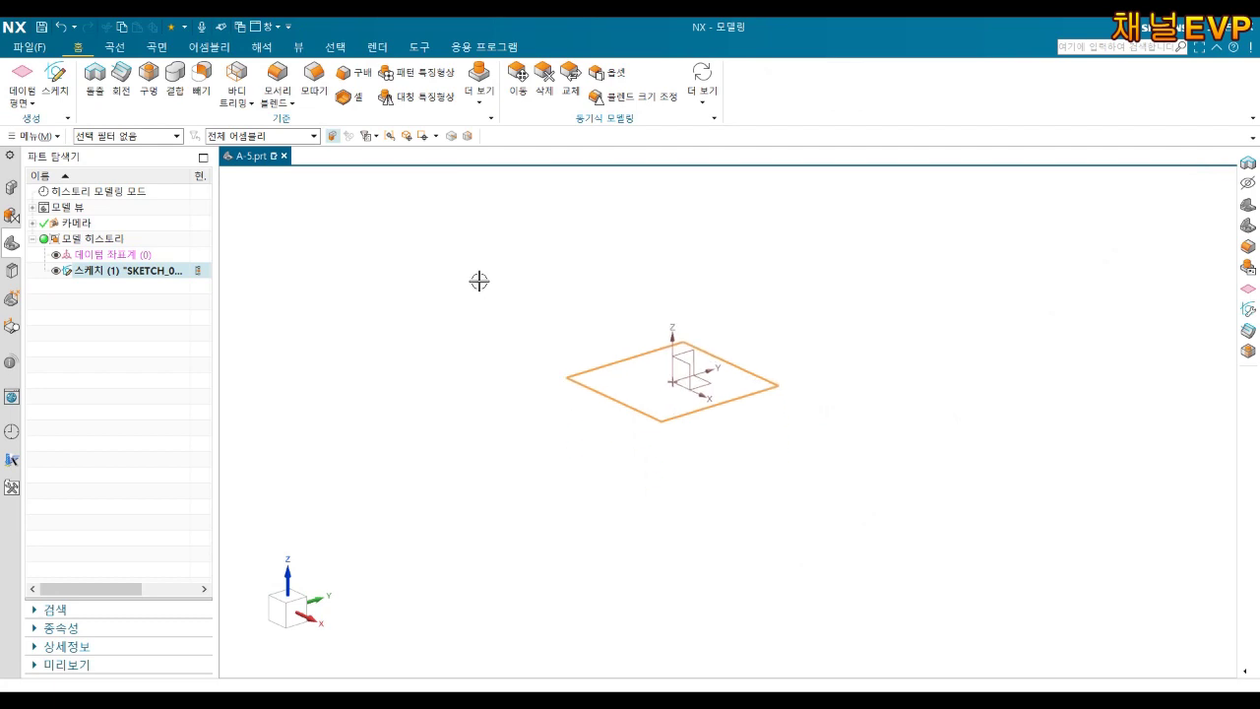
{"action": "left_click", "coordinate": [95, 74]}
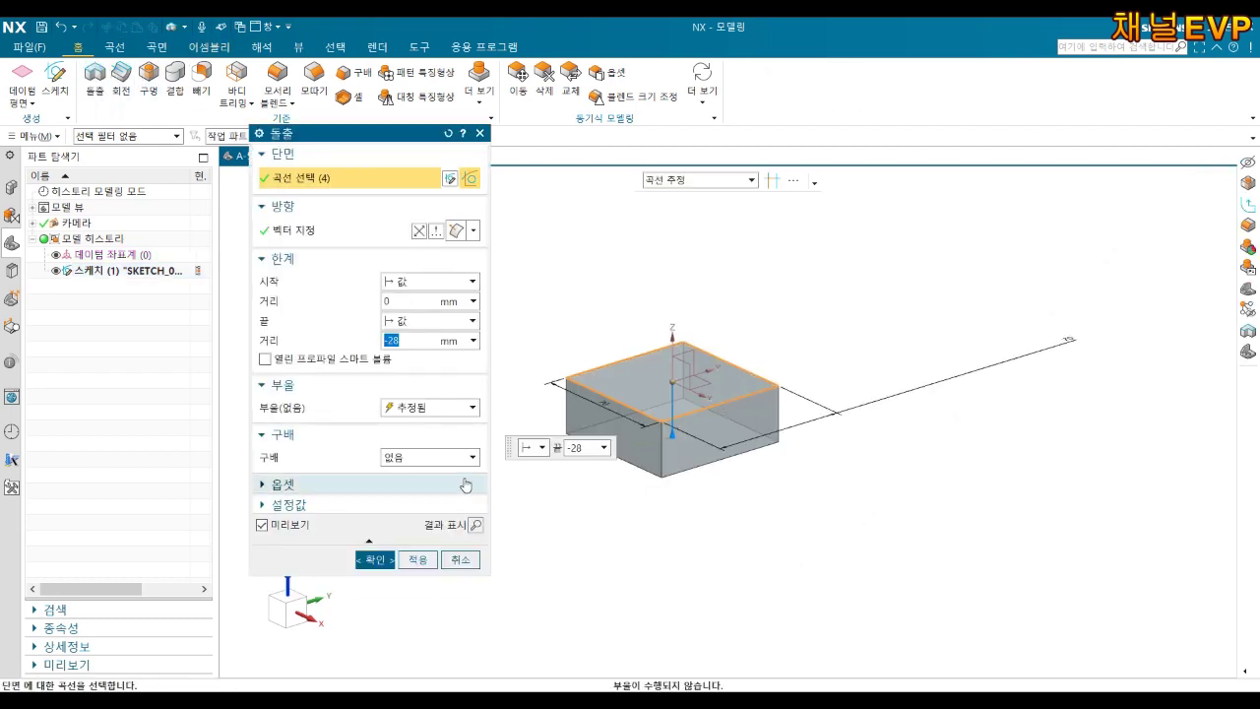
{"action": "left_click", "coordinate": [371, 561]}
{"action": "scroll", "coordinate": [696, 326], "scroll_direction": "down", "scroll_amount": 4}
Hide the square sketch and orbit around the block to inspect it.
{"action": "right_click", "coordinate": [748, 326]}
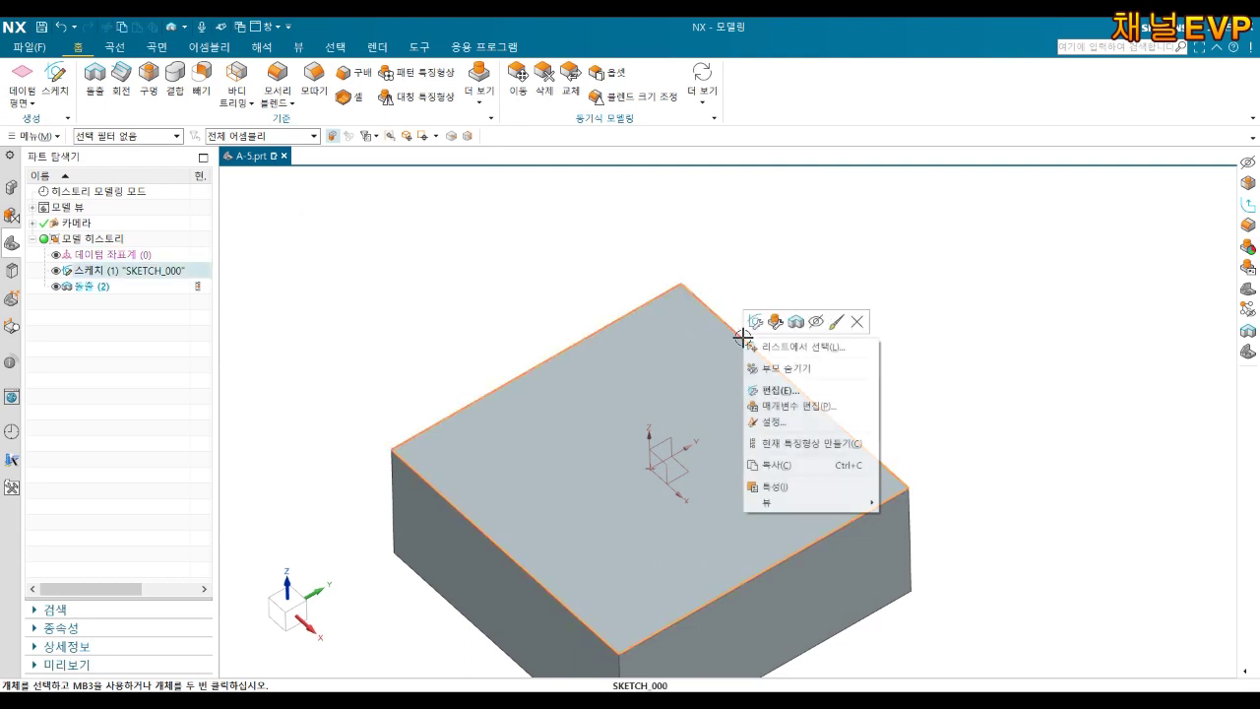
{"action": "left_click", "coordinate": [819, 326]}
{"action": "mouse_move", "coordinate": [770, 482]}
{"action": "middle_mouse_down"}
{"action": "mouse_move", "coordinate": [843, 253]}
{"action": "mouse_move", "coordinate": [836, 501]}
{"action": "mouse_move", "coordinate": [821, 521]}
{"action": "middle_mouse_up"}
{"action": "mouse_move", "coordinate": [794, 391]}
{"action": "middle_mouse_down"}
{"action": "mouse_move", "coordinate": [835, 349]}
{"action": "mouse_move", "coordinate": [797, 387]}
{"action": "mouse_move", "coordinate": [810, 383]}
{"action": "middle_mouse_up"}
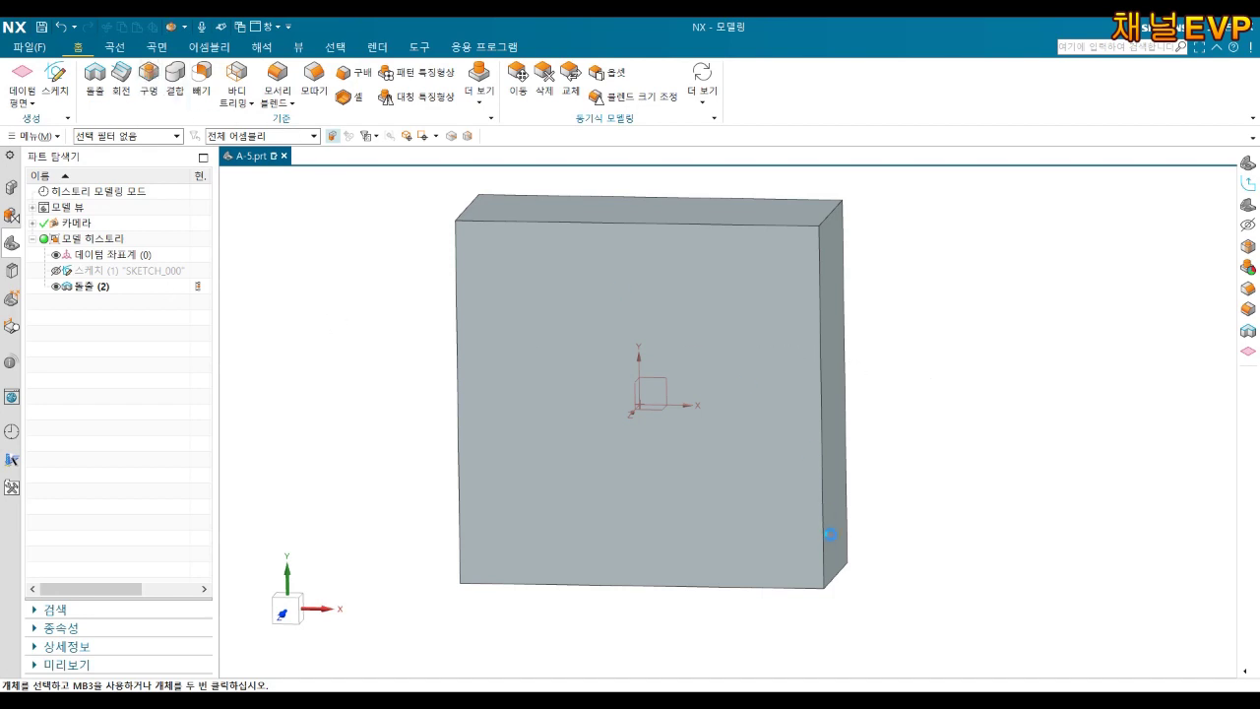
Place a hole point on the block face and set its horizontal offset to 16 mm.
{"action": "left_click", "coordinate": [727, 498]}
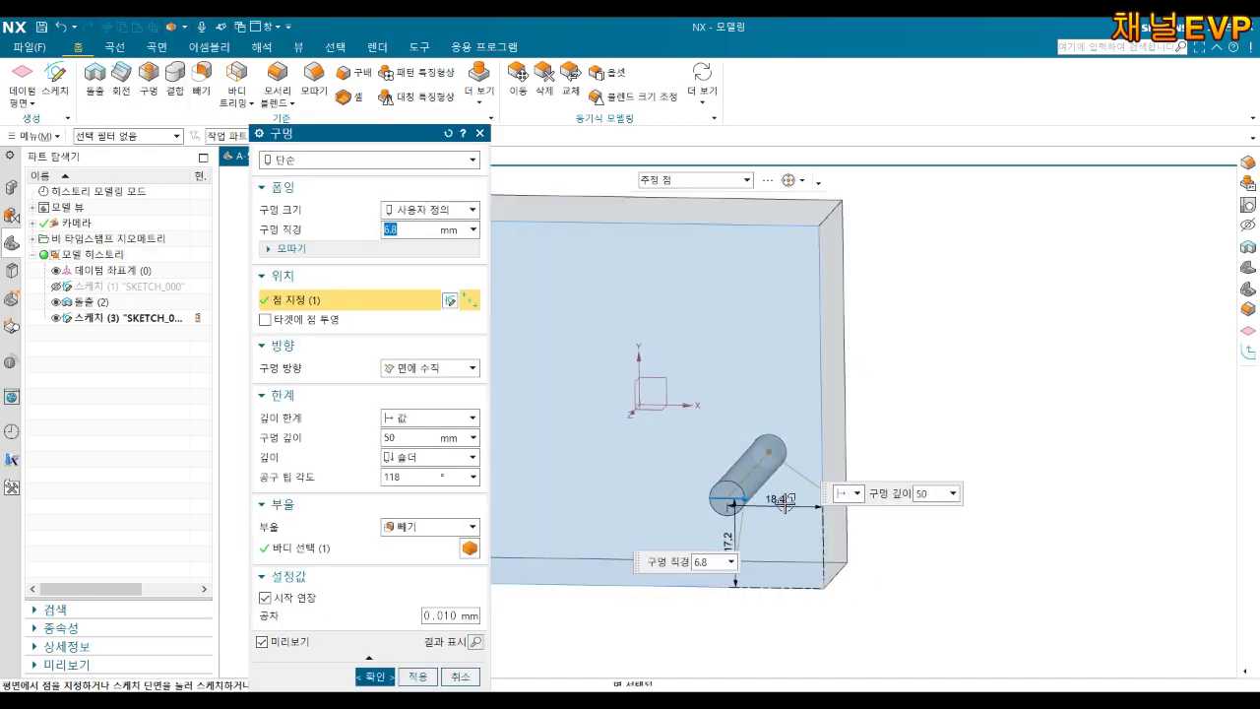
{"action": "left_click", "coordinate": [560, 463]}
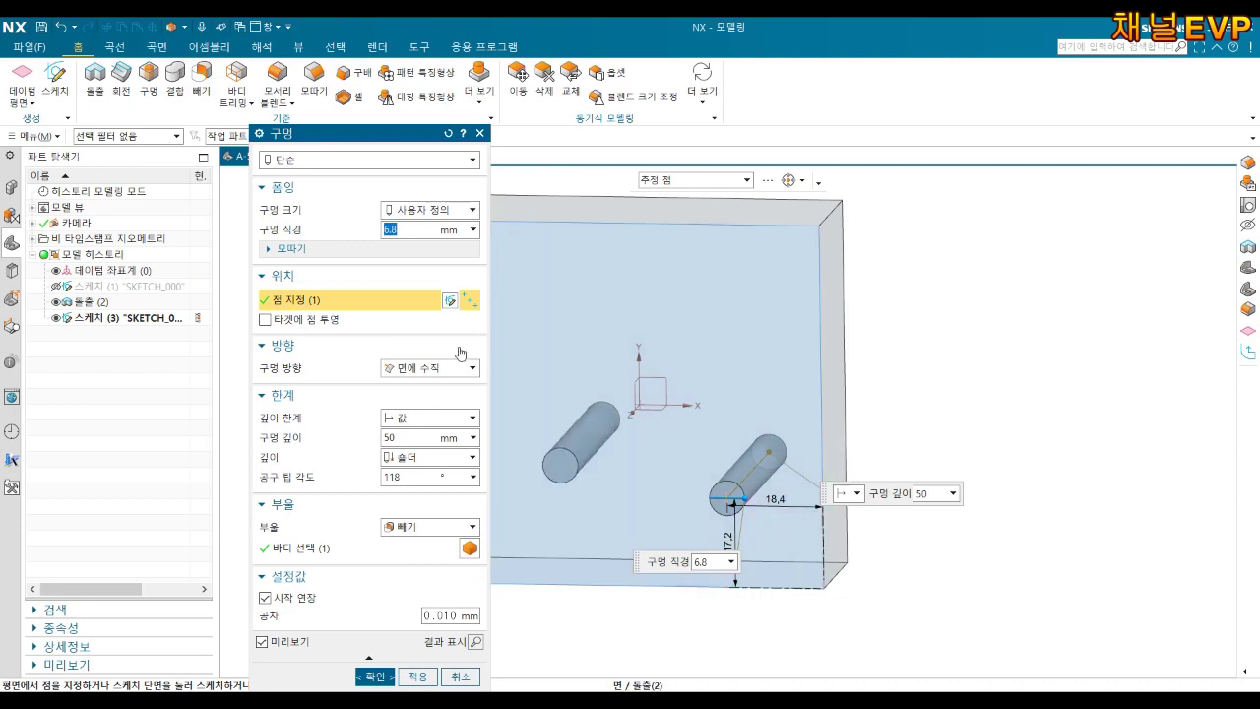
{"action": "left_click", "coordinate": [451, 300]}
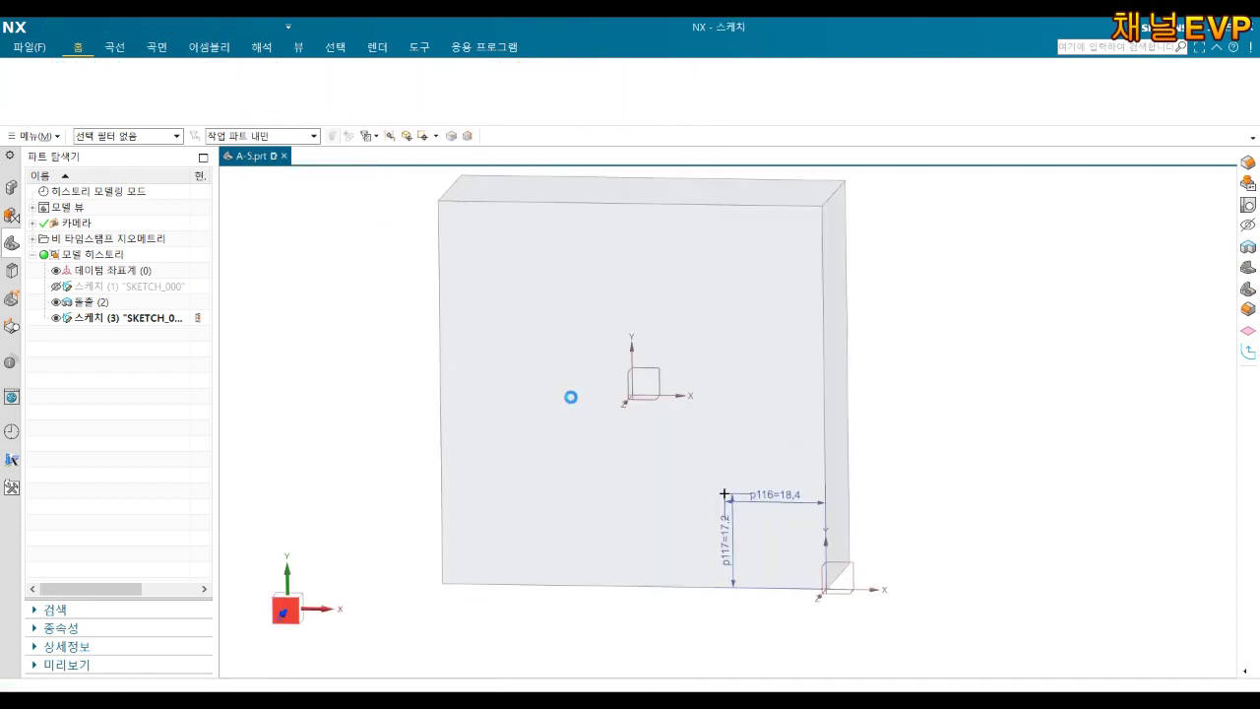
{"action": "double_click", "coordinate": [766, 258]}
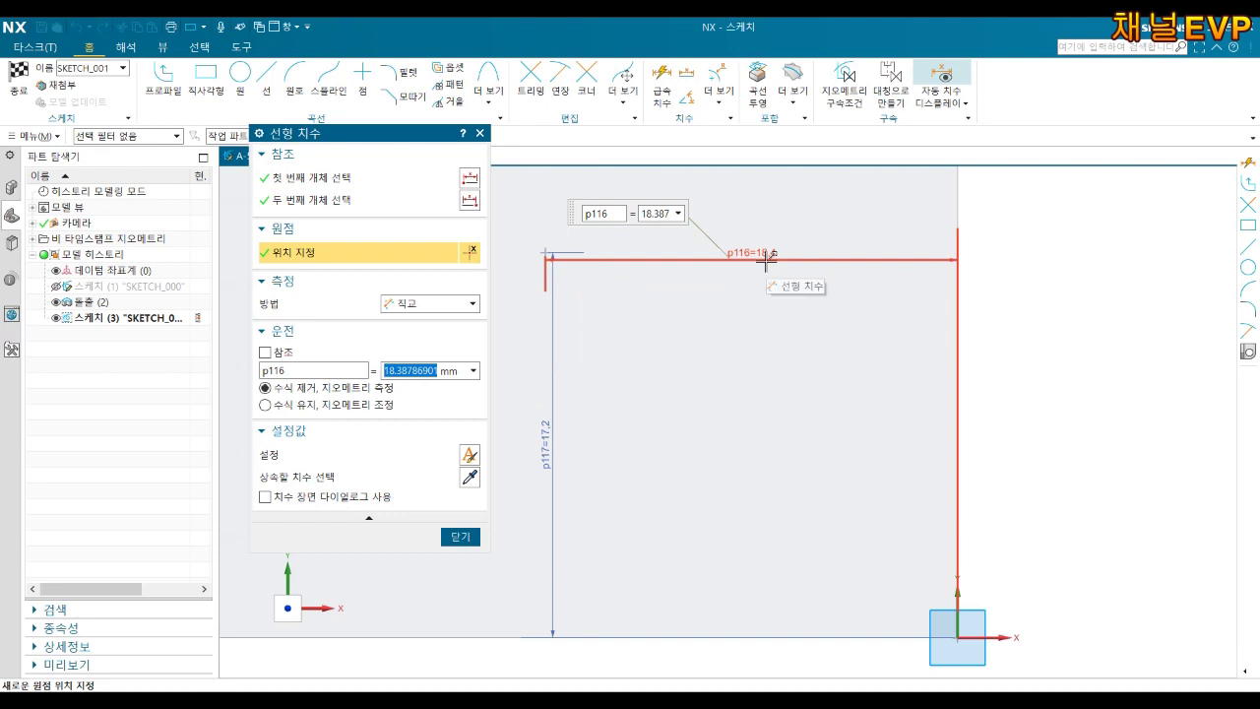
{"action": "type", "text": "70-54"}
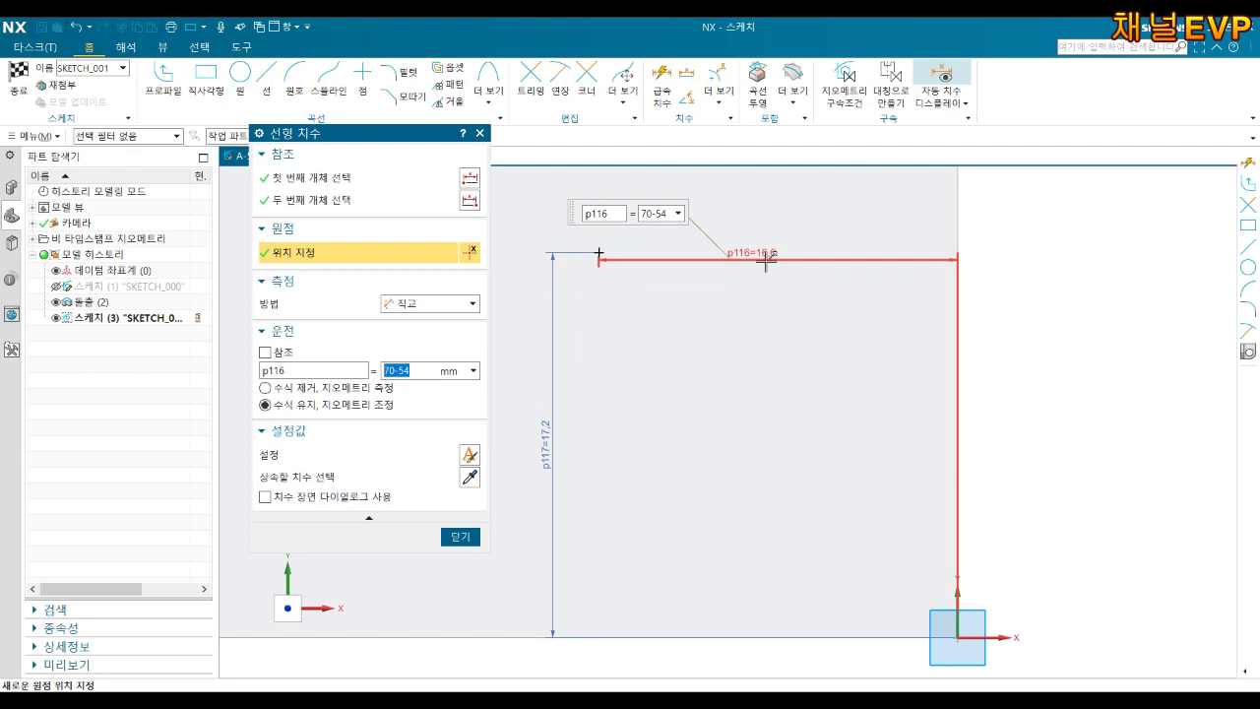
{"action": "key", "text": "Return"}
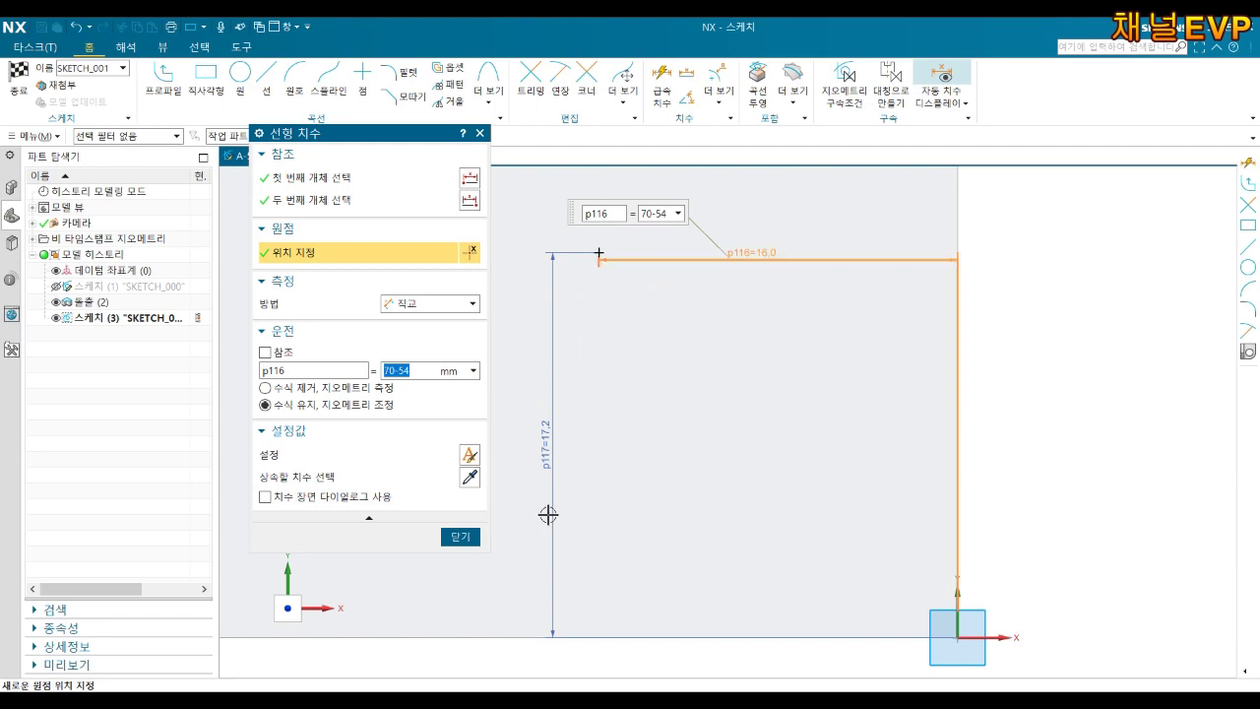
Set the 9 mm vertical offset and create the Ø6.8 mm, 50 mm deep hole.
{"action": "double_click", "coordinate": [548, 444]}
{"action": "type", "text": "9"}
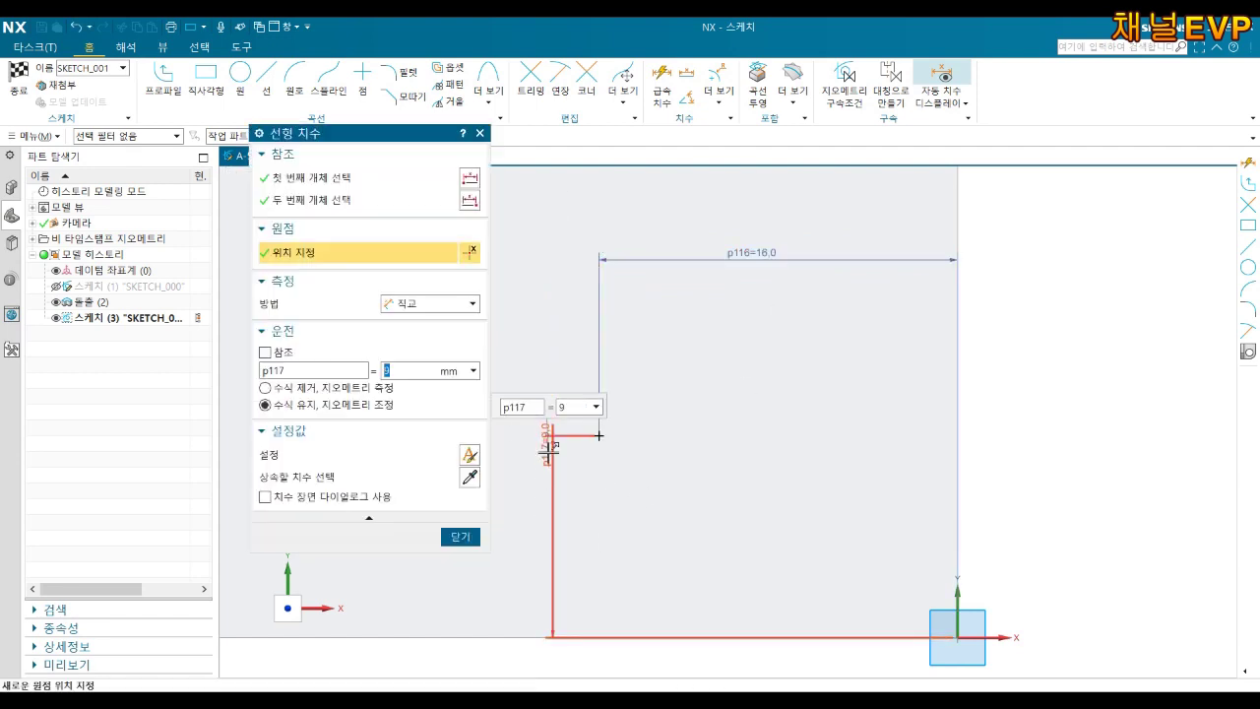
{"action": "key", "text": "Return"}
{"action": "left_click", "coordinate": [442, 540]}
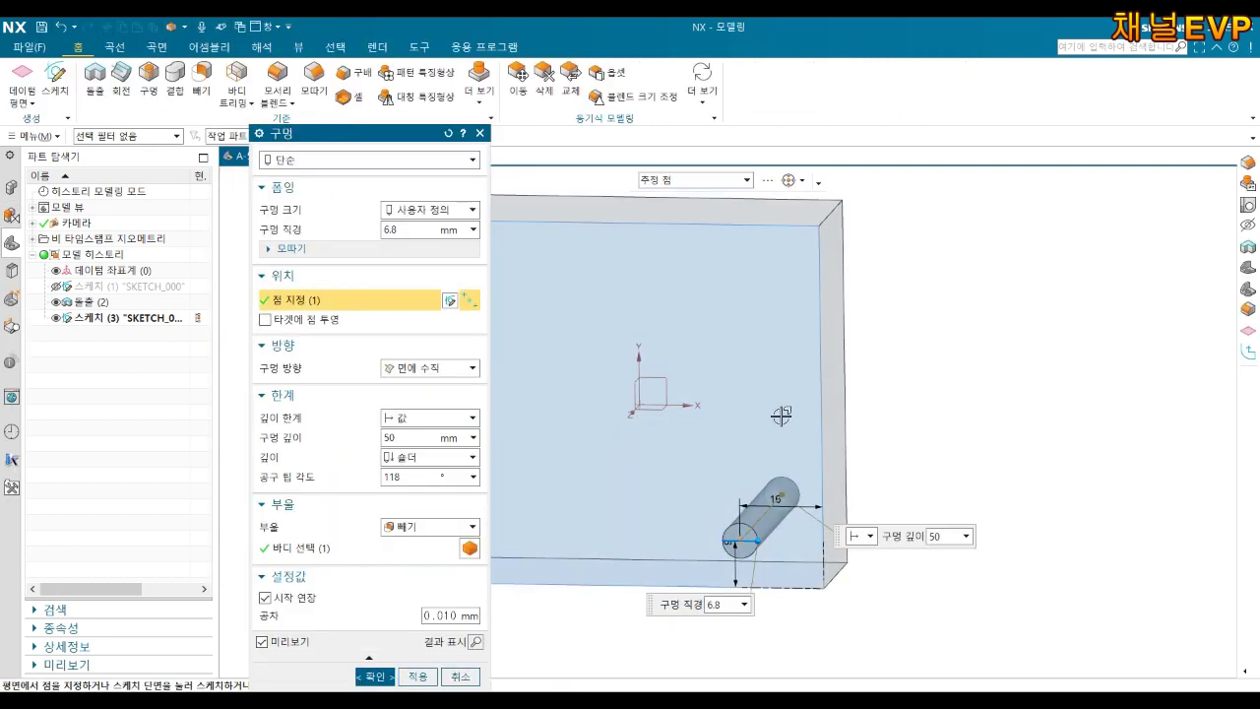
{"action": "middle_click_drag", "start_coordinate": [936, 404], "coordinate": [345, 315]}
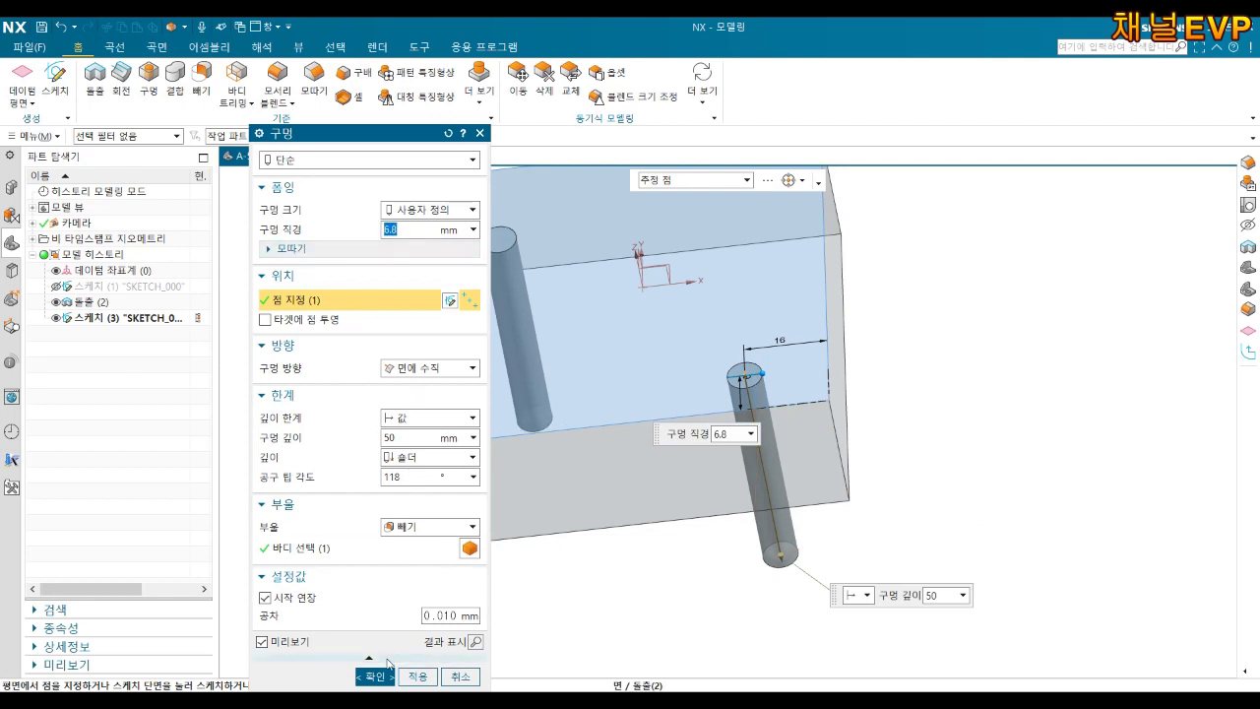
{"action": "left_click", "coordinate": [375, 676]}
{"action": "scroll", "coordinate": [731, 373], "scroll_direction": "up", "scroll_amount": 5}
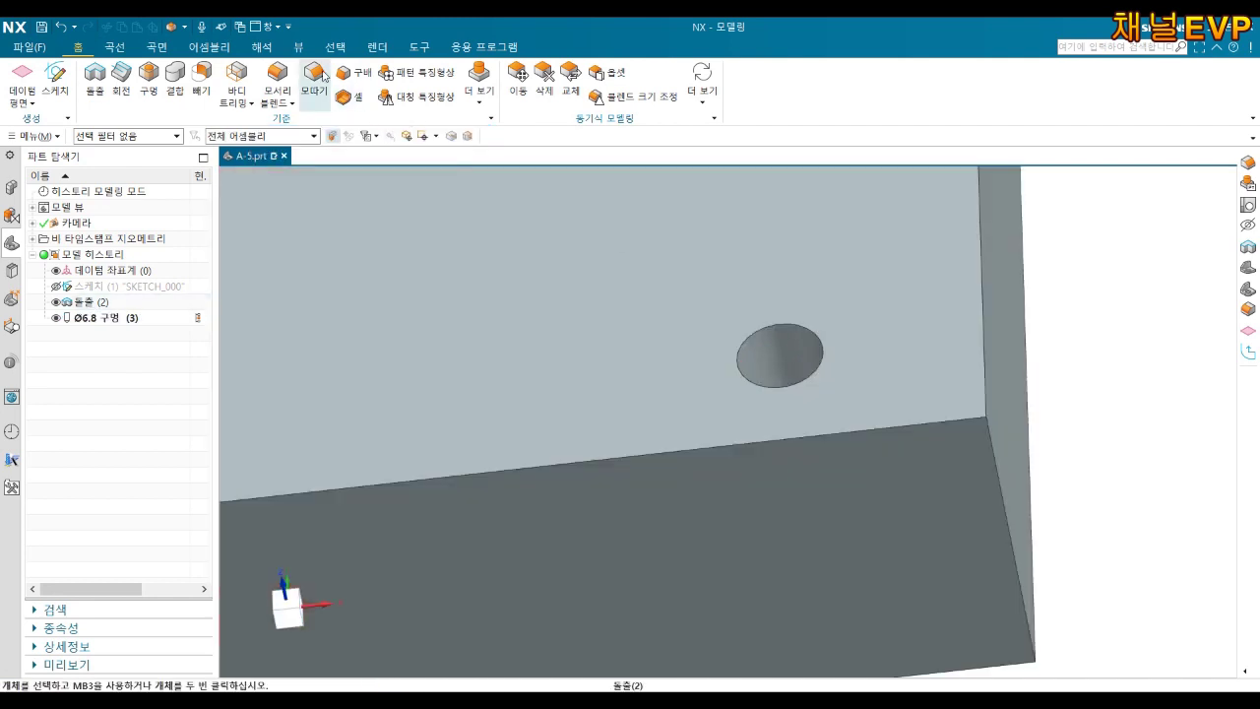
Chamfer the hole's top edge symmetrically by 1 mm.
{"action": "left_click", "coordinate": [328, 81]}
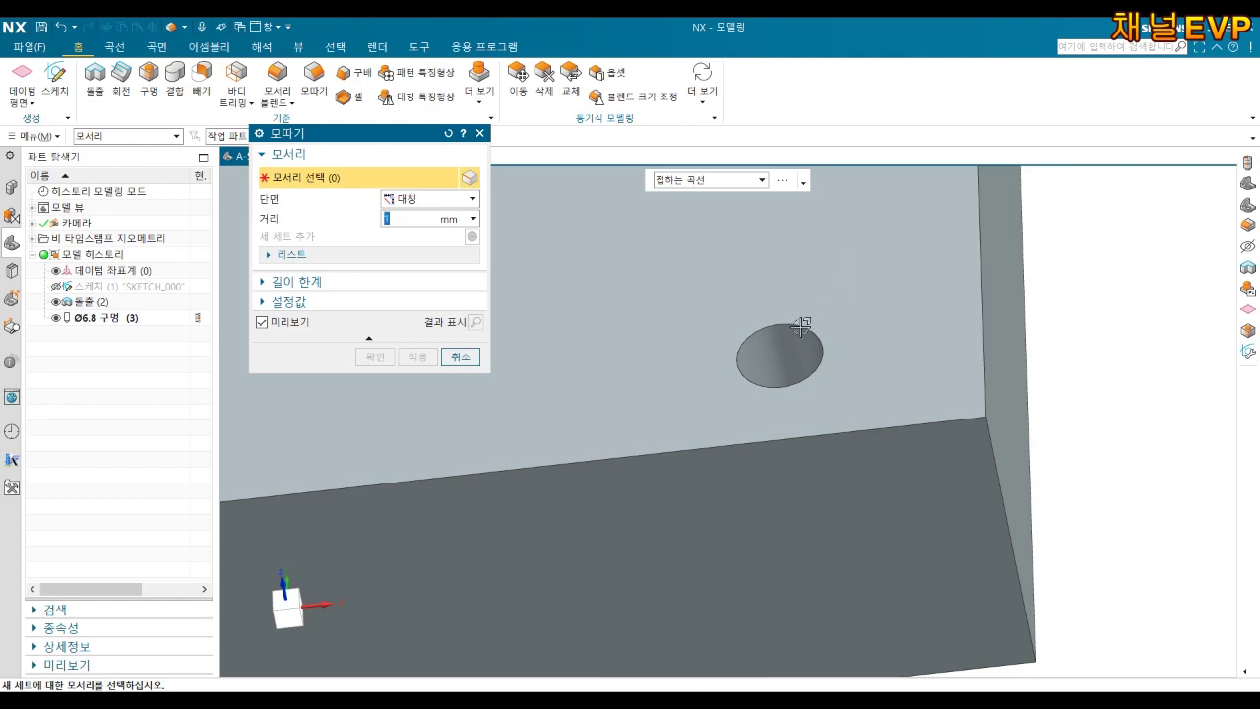
{"action": "left_click", "coordinate": [811, 320]}
{"action": "middle_click_drag", "start_coordinate": [810, 325], "coordinate": [831, 269]}
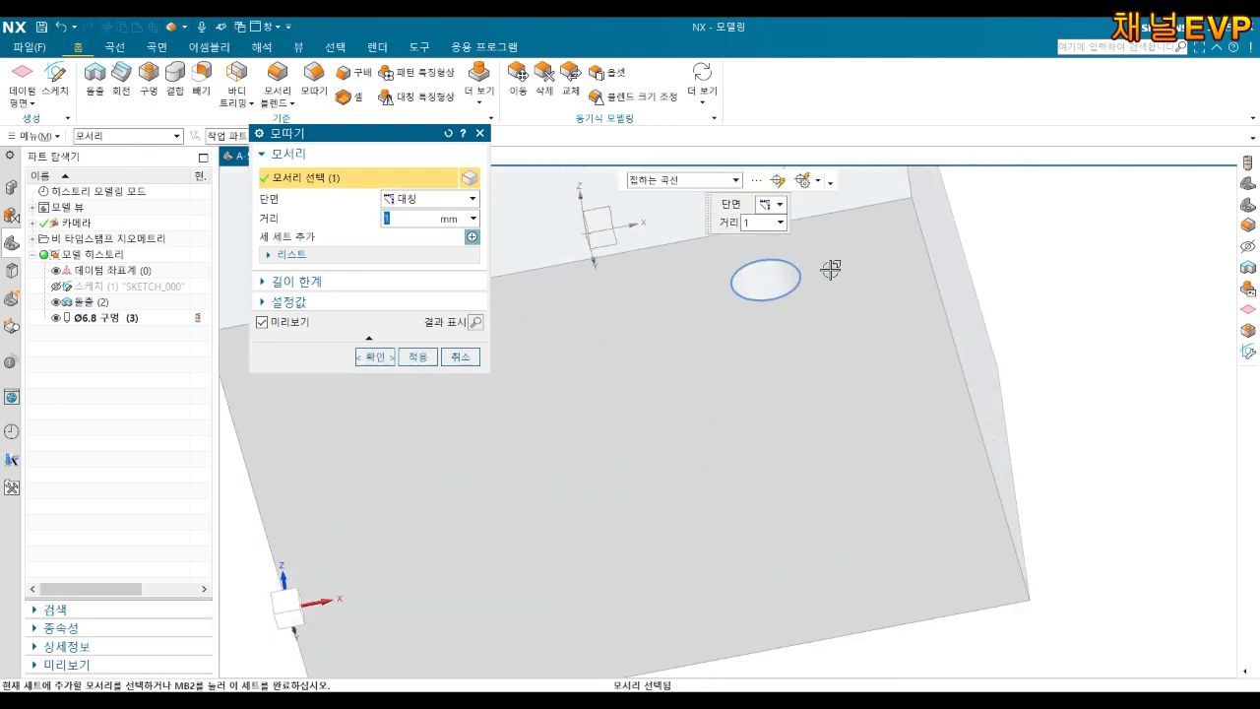
{"action": "left_click", "coordinate": [779, 270]}
{"action": "left_click", "coordinate": [376, 356]}
{"action": "key", "text": "ctrl+f"}
{"action": "mouse_move", "coordinate": [689, 169]}
{"action": "middle_mouse_down"}
{"action": "mouse_move", "coordinate": [779, 309]}
{"action": "mouse_move", "coordinate": [748, 431]}
{"action": "mouse_move", "coordinate": [591, 231]}
{"action": "middle_mouse_up"}
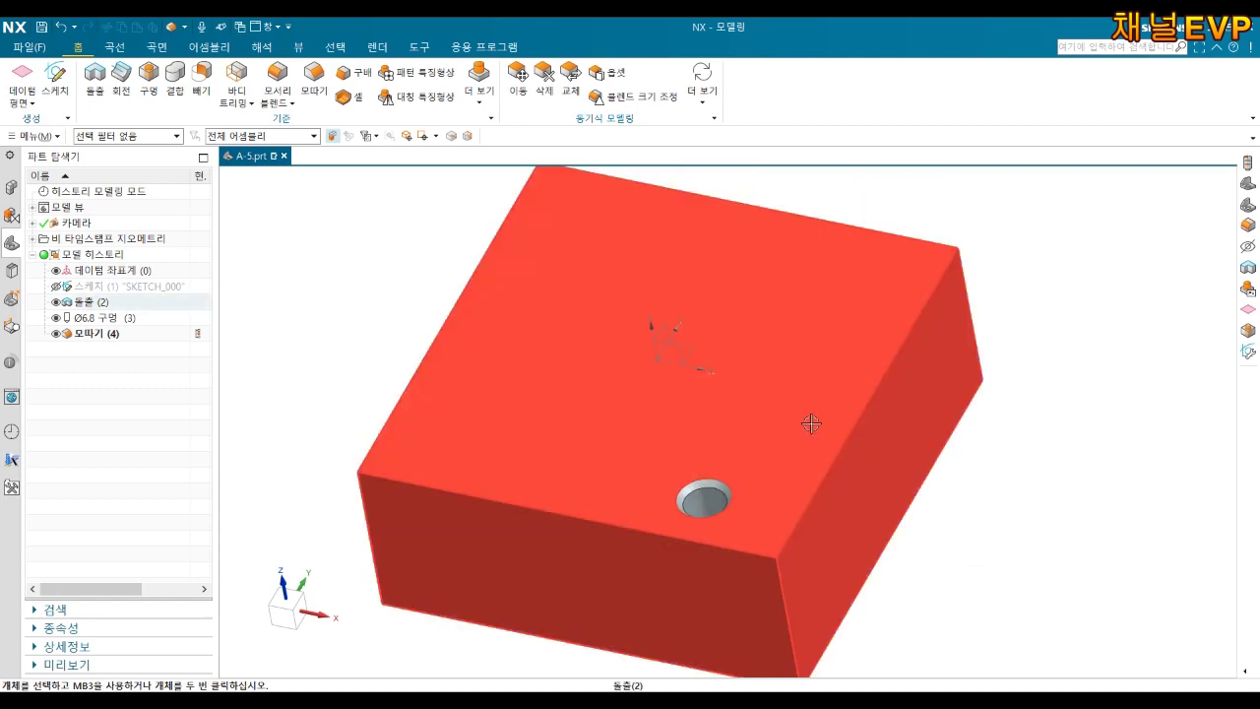
{"action": "left_click", "coordinate": [479, 87]}
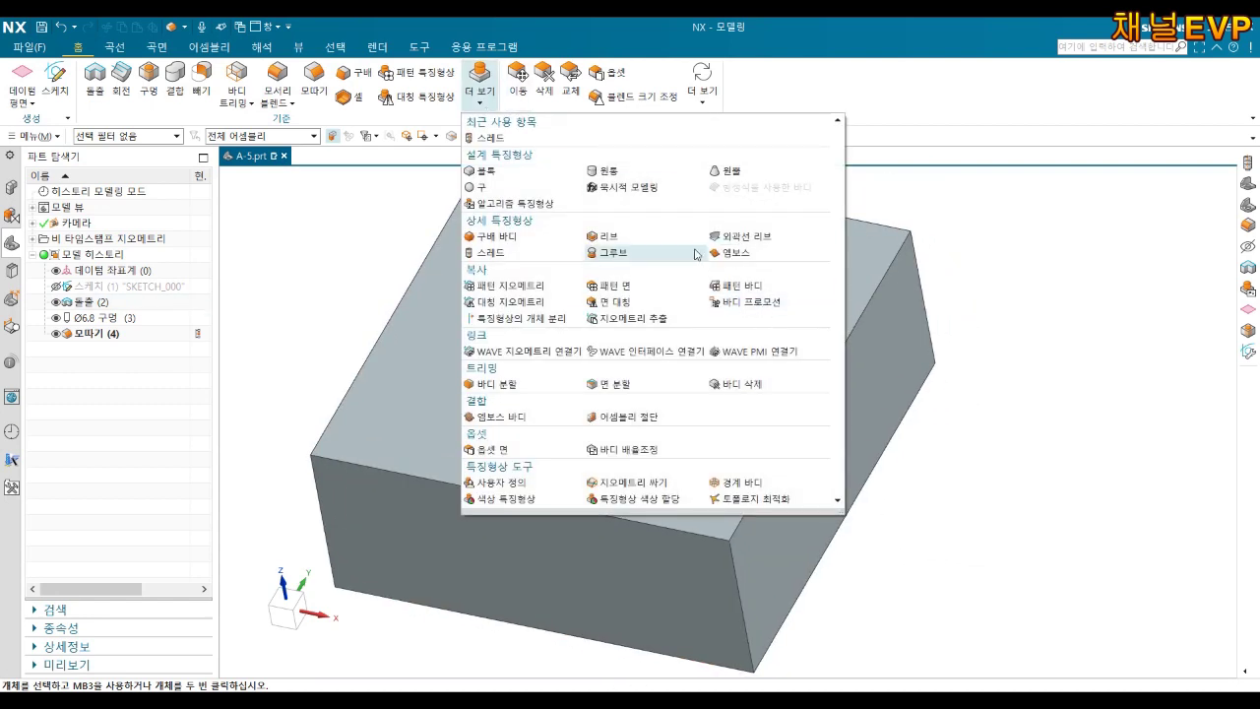
Add a detailed M8 x 1.25 thread, 30 mm long, to the hole face.
{"action": "left_click", "coordinate": [522, 252]}
{"action": "scroll", "coordinate": [674, 497], "scroll_direction": "down", "scroll_amount": 2}
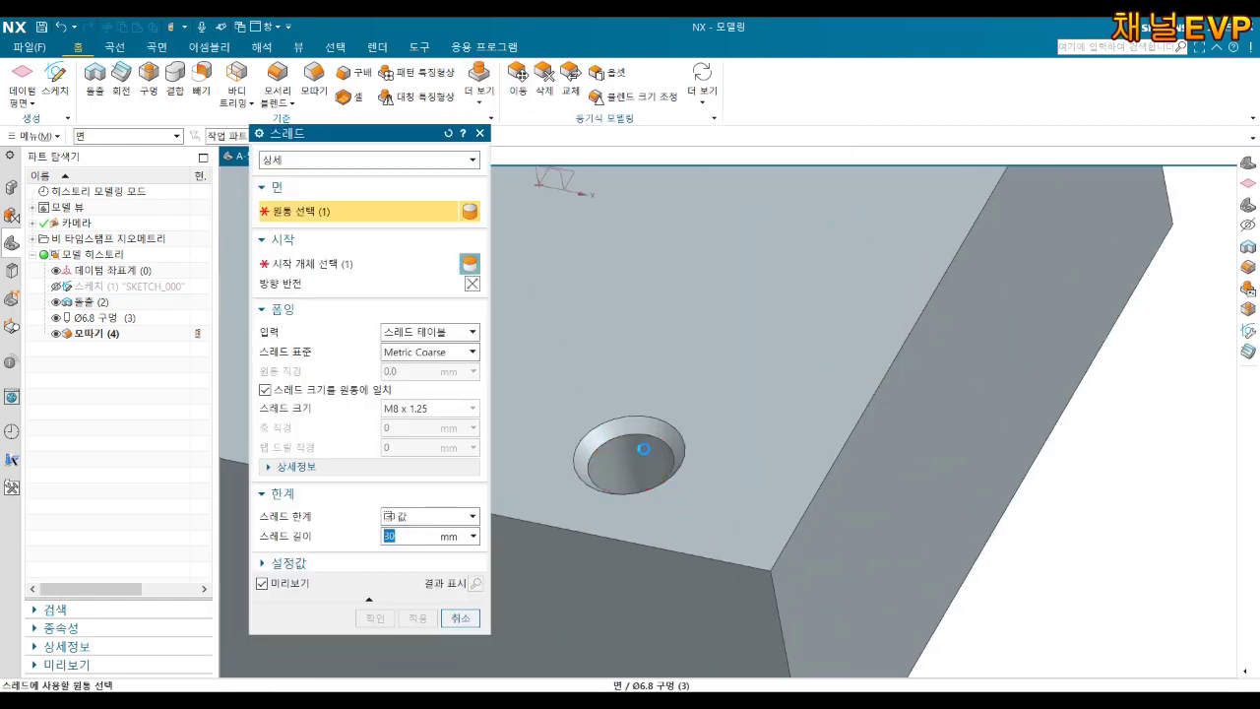
{"action": "left_click", "coordinate": [643, 449]}
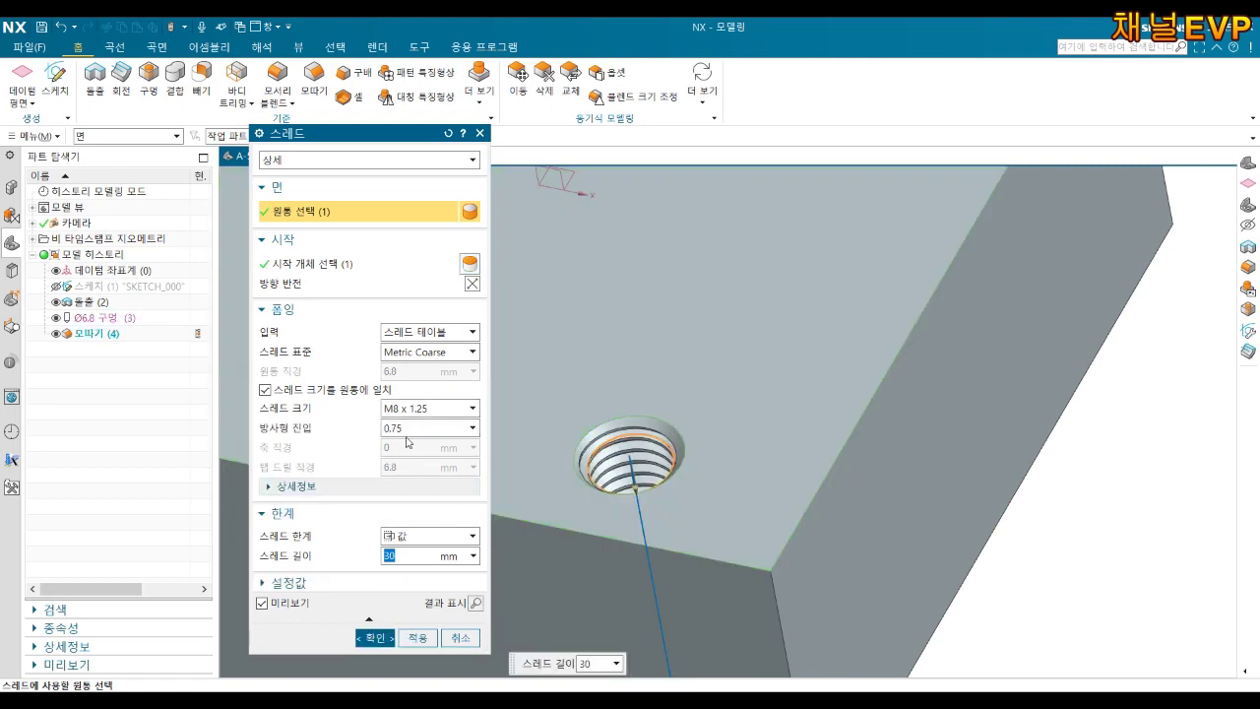
{"action": "left_click", "coordinate": [386, 640]}
Zoom and orbit around the block to inspect the thread, ending in isometric view.
{"action": "scroll", "coordinate": [698, 442], "scroll_direction": "up", "scroll_amount": 2}
{"action": "scroll", "coordinate": [663, 407], "scroll_direction": "down", "scroll_amount": 2}
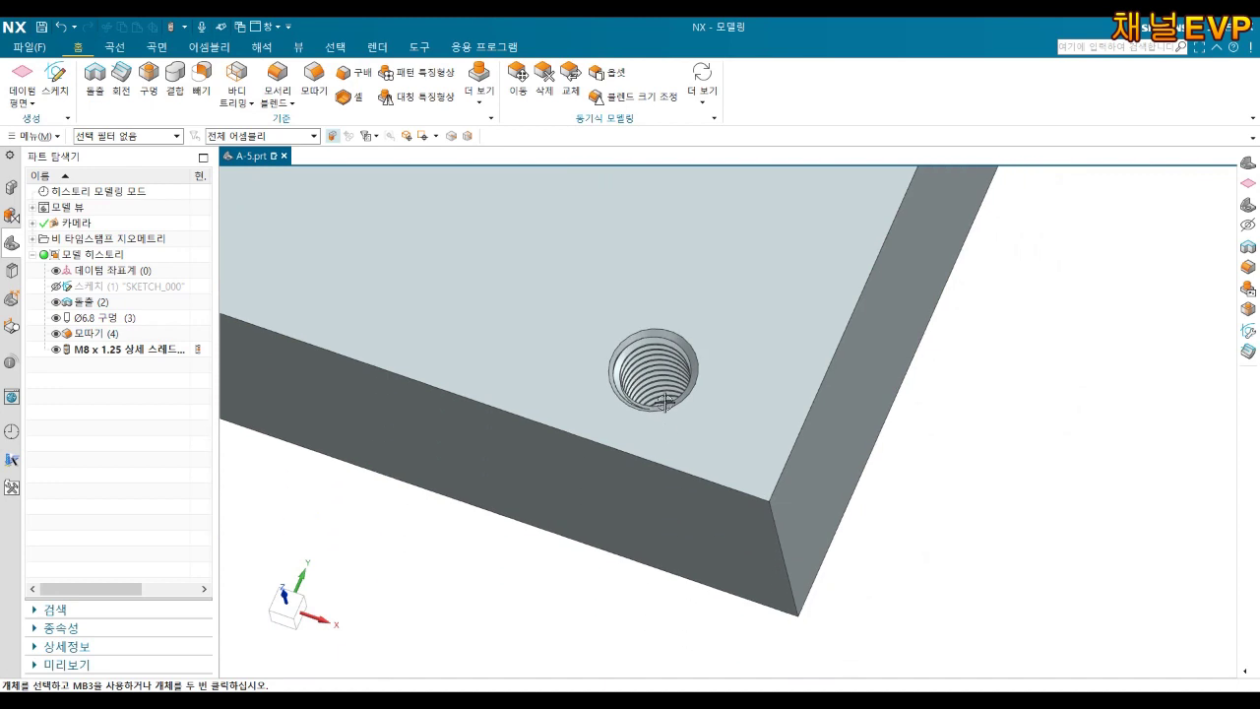
{"action": "scroll", "coordinate": [663, 406], "scroll_direction": "down", "scroll_amount": 3}
{"action": "scroll", "coordinate": [664, 374], "scroll_direction": "up", "scroll_amount": 5}
{"action": "mouse_move", "coordinate": [664, 374]}
{"action": "middle_mouse_down"}
{"action": "mouse_move", "coordinate": [659, 237]}
{"action": "mouse_move", "coordinate": [683, 406]}
{"action": "middle_mouse_up"}
{"action": "scroll", "coordinate": [661, 460], "scroll_direction": "down", "scroll_amount": 2}
{"action": "scroll", "coordinate": [662, 460], "scroll_direction": "down", "scroll_amount": 2}
{"action": "scroll", "coordinate": [661, 459], "scroll_direction": "up", "scroll_amount": 5}
{"action": "middle_click_drag", "start_coordinate": [661, 459], "coordinate": [668, 506]}
{"action": "key", "text": "End"}
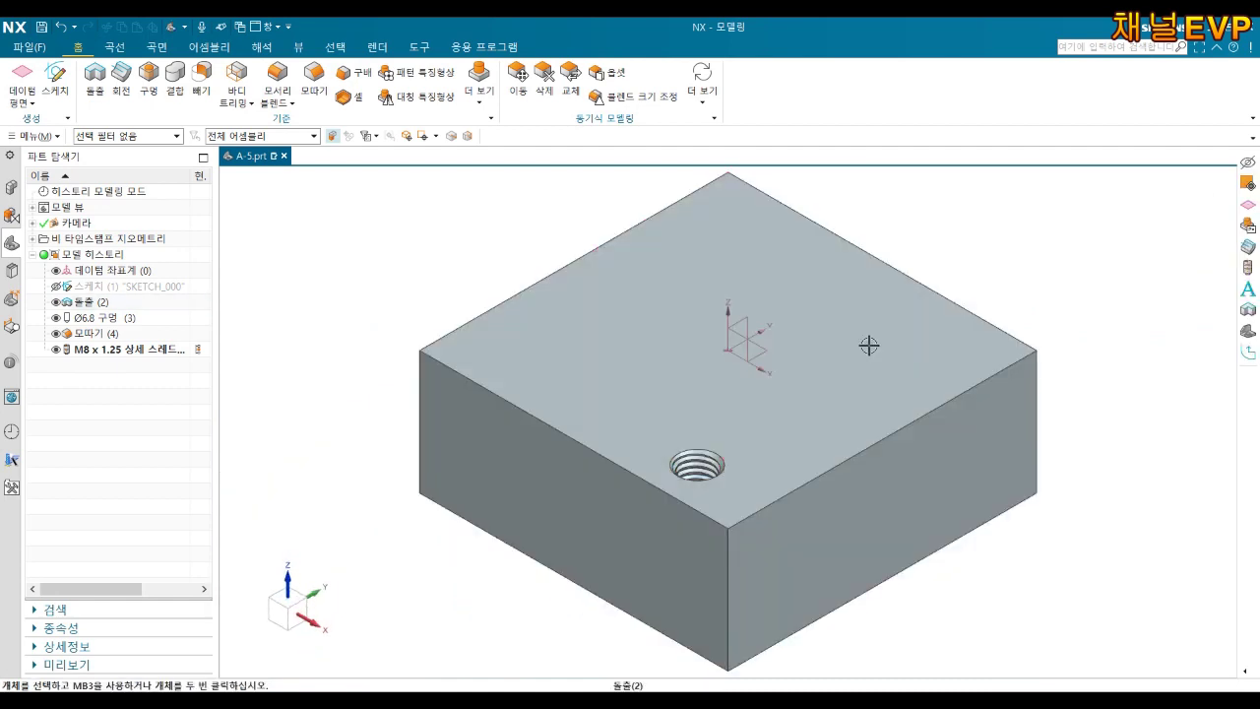
Rotate the block 180° about XC with Move Object's Dynamic handle, then view the top face.
{"action": "key", "text": "ctrl+t"}
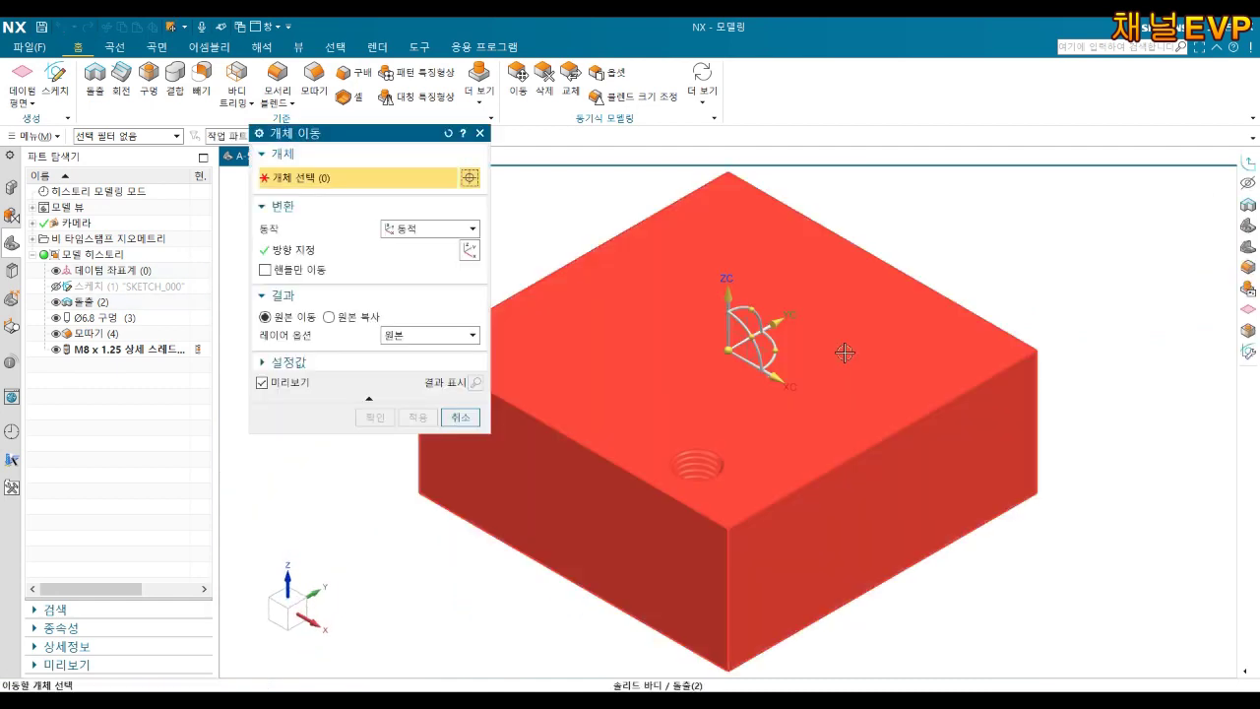
{"action": "left_click", "coordinate": [844, 353]}
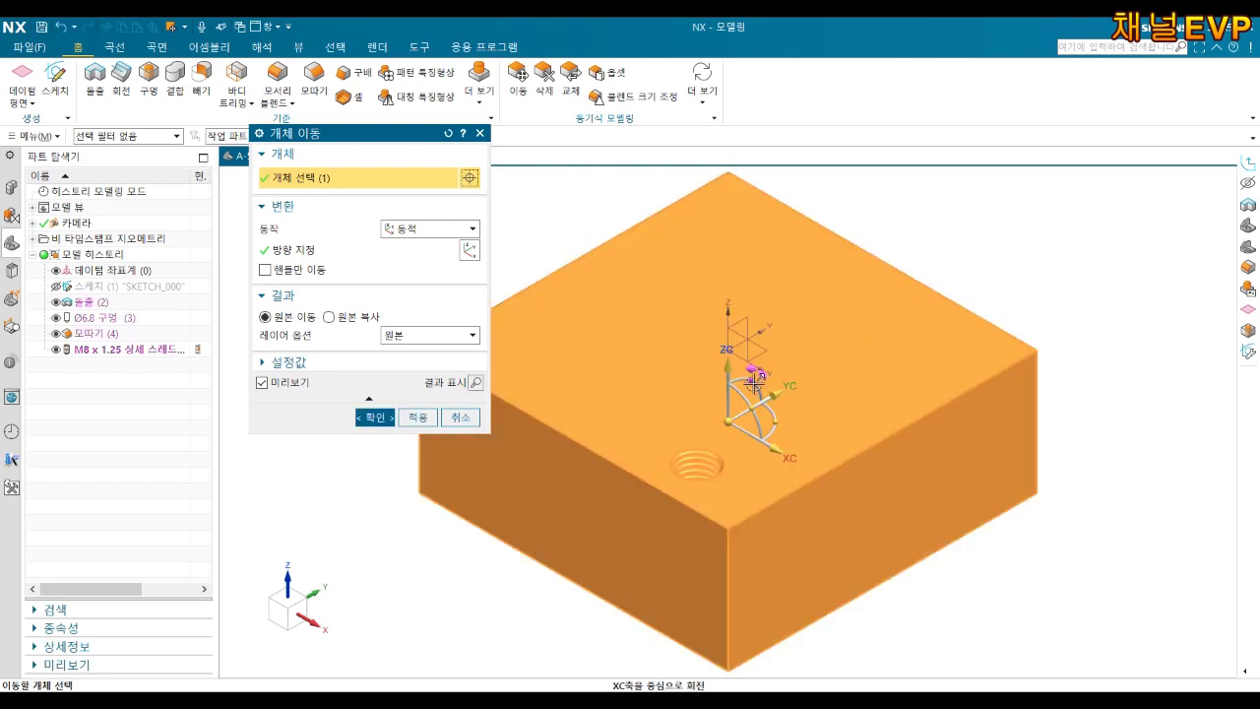
{"action": "left_click", "coordinate": [754, 380]}
{"action": "type", "text": "180"}
{"action": "key", "text": "Return"}
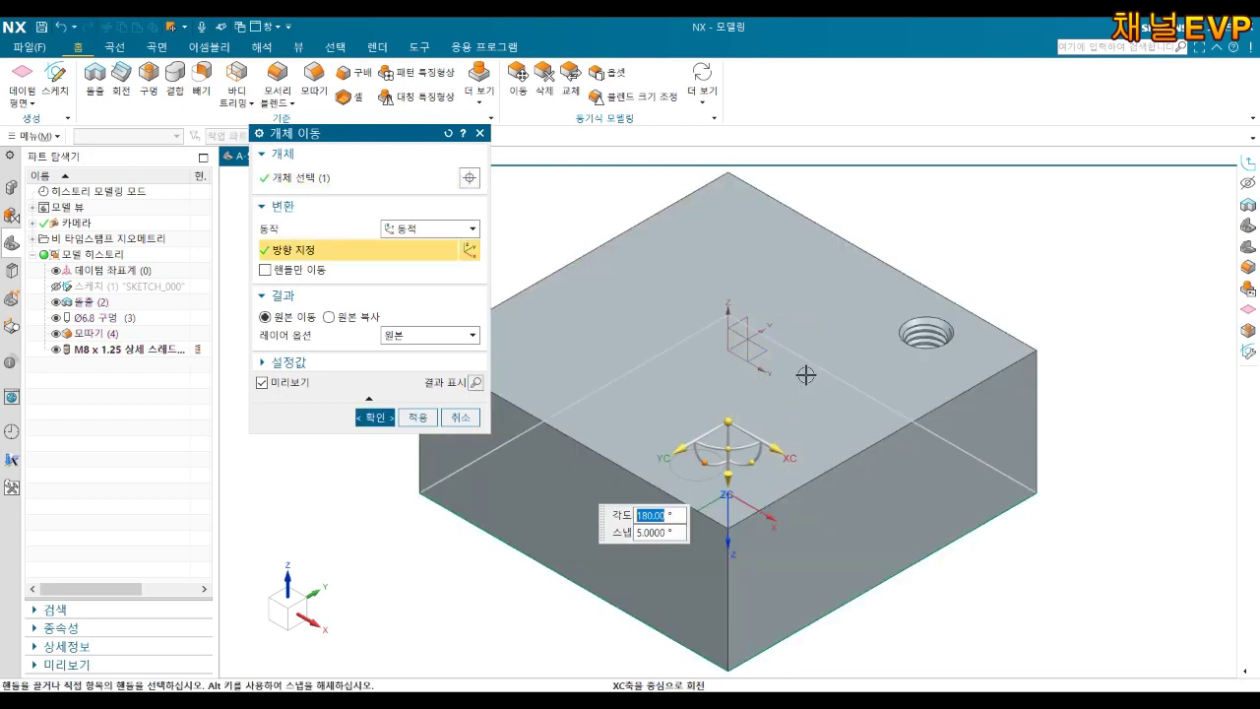
{"action": "left_click", "coordinate": [376, 423]}
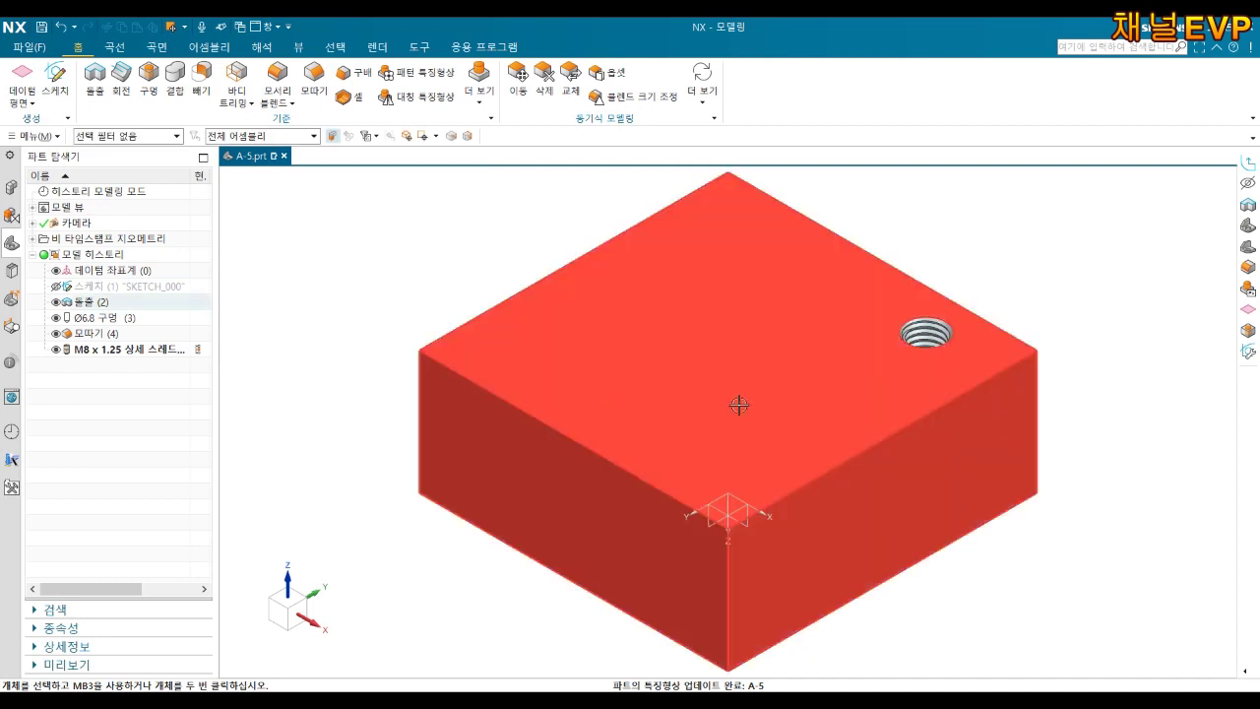
{"action": "middle_click_drag", "start_coordinate": [737, 403], "coordinate": [781, 431]}
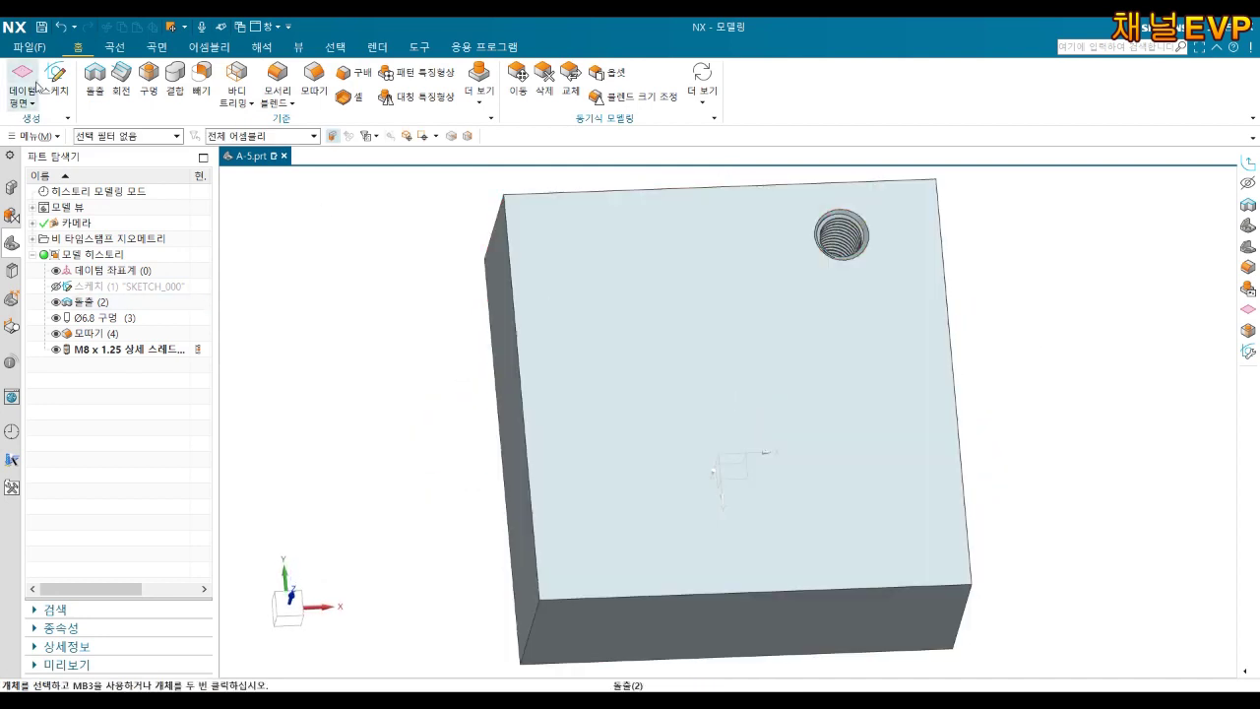
Start a sketch on the block's top face and draw an arc.
{"action": "left_click", "coordinate": [55, 79]}
{"action": "left_click", "coordinate": [746, 335]}
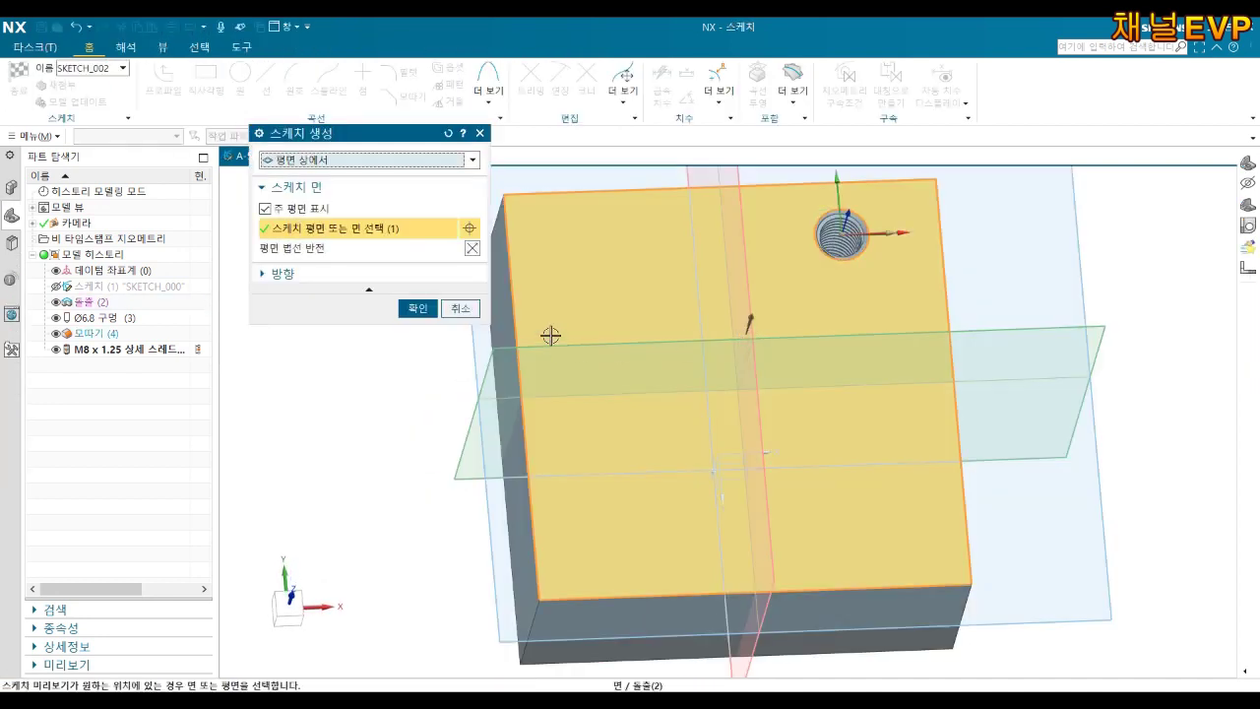
{"action": "left_click", "coordinate": [417, 308]}
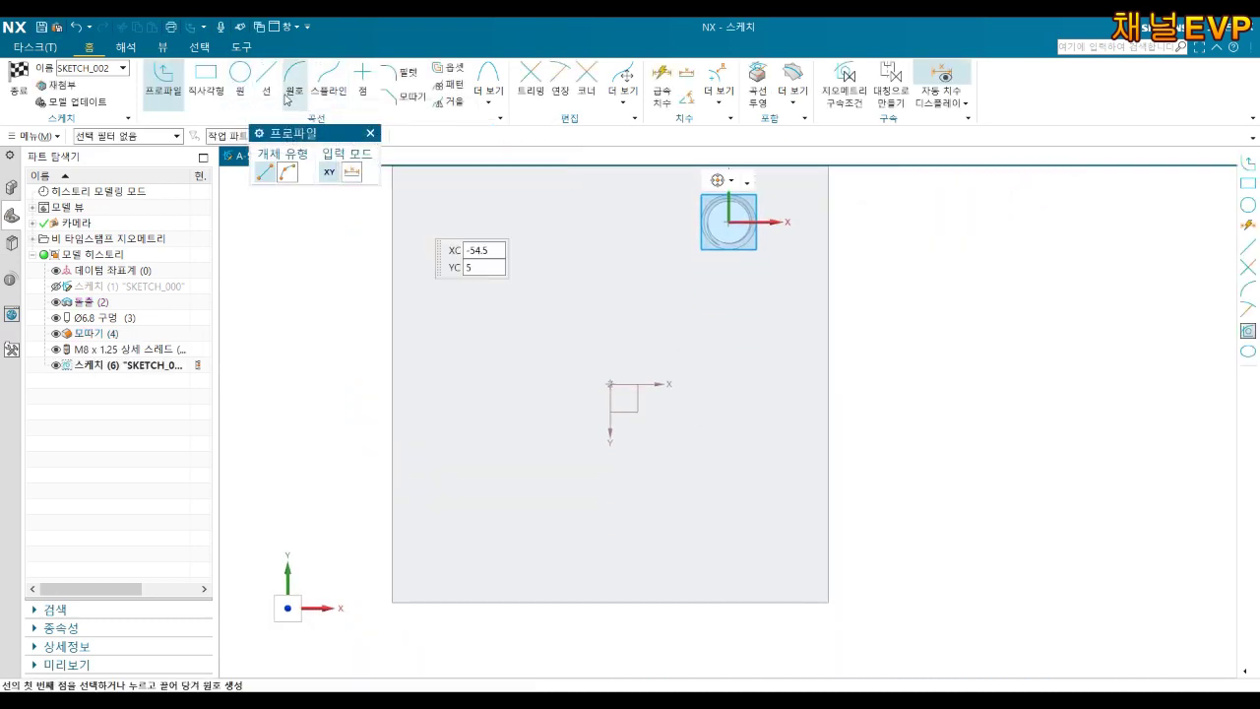
{"action": "left_click", "coordinate": [293, 86]}
{"action": "left_click", "coordinate": [617, 268]}
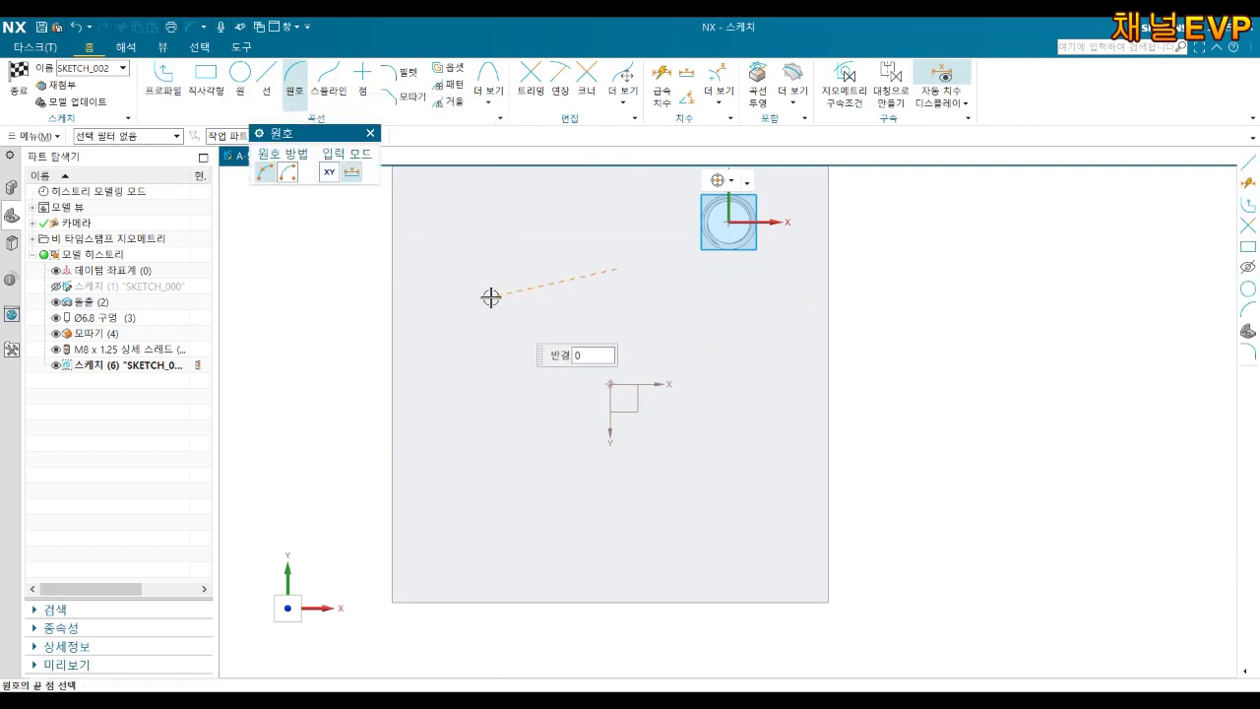
{"action": "left_click", "coordinate": [439, 359]}
{"action": "key", "text": "Escape"}
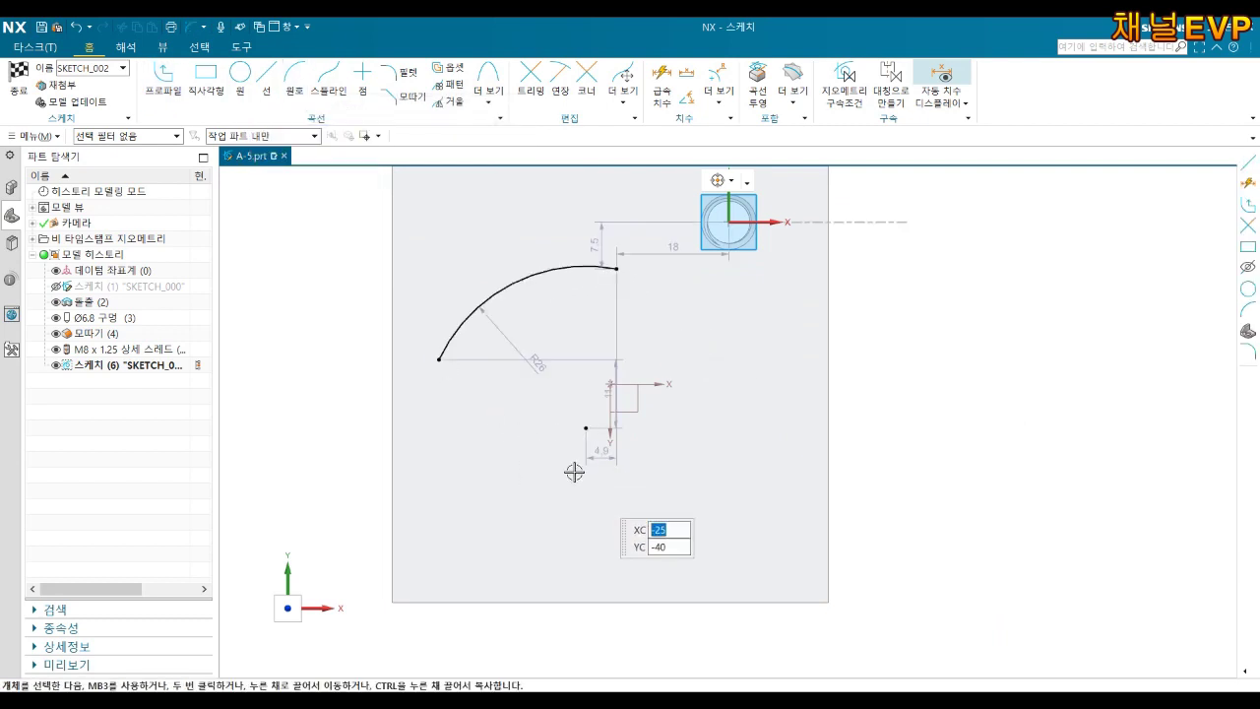
Draw a circle below the arc and clear the accidental face selection.
{"action": "left_click", "coordinate": [240, 73]}
{"action": "left_click", "coordinate": [504, 487]}
{"action": "left_click", "coordinate": [511, 427]}
{"action": "key", "text": "Escape"}
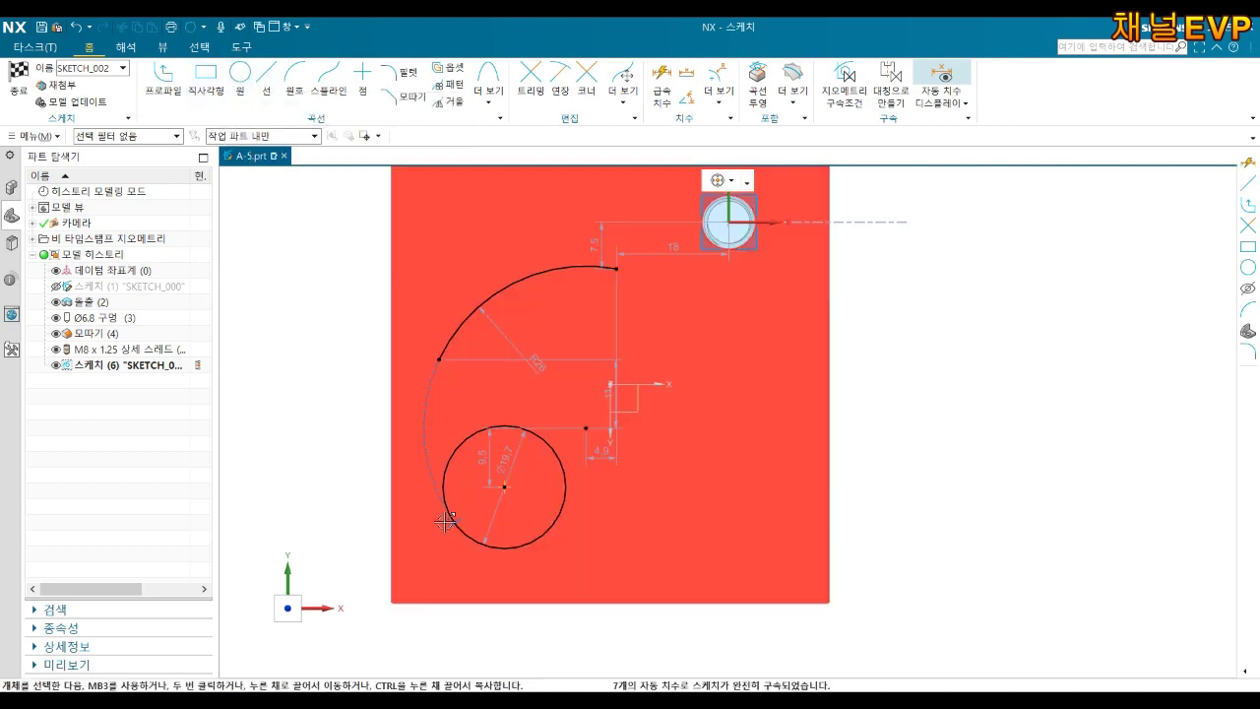
{"action": "scroll", "coordinate": [459, 520], "scroll_direction": "up", "scroll_amount": 3}
{"action": "left_click", "coordinate": [494, 509]}
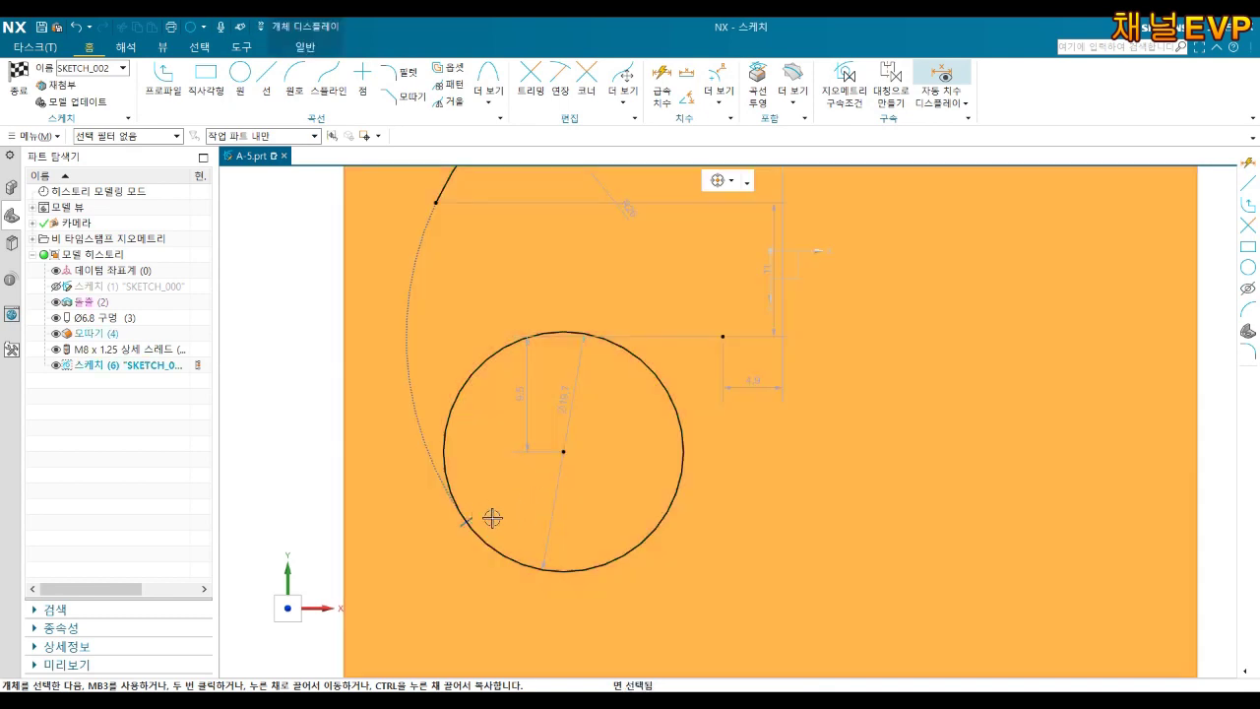
{"action": "key", "text": "Escape"}
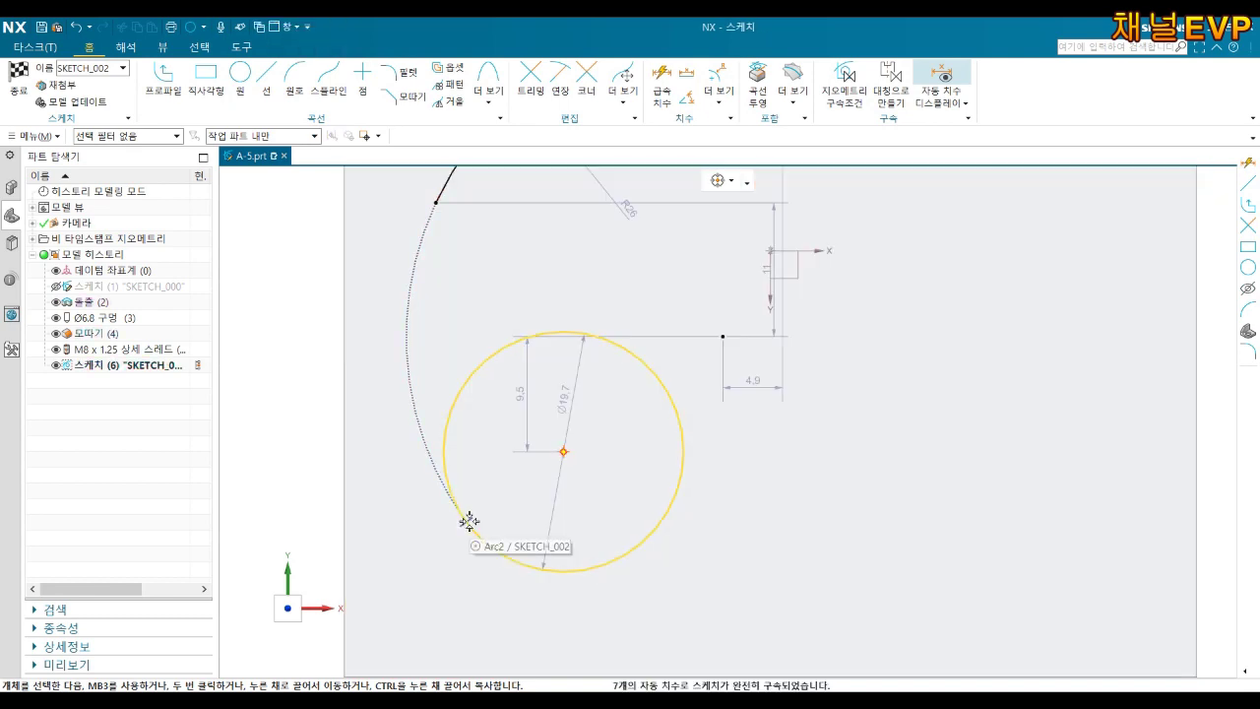
Select the tangent constraint between circle and arc, then check the face's display settings.
{"action": "scroll", "coordinate": [459, 520], "scroll_direction": "up", "scroll_amount": 2}
{"action": "scroll", "coordinate": [458, 528], "scroll_direction": "up", "scroll_amount": 3}
{"action": "scroll", "coordinate": [473, 509], "scroll_direction": "up", "scroll_amount": 3}
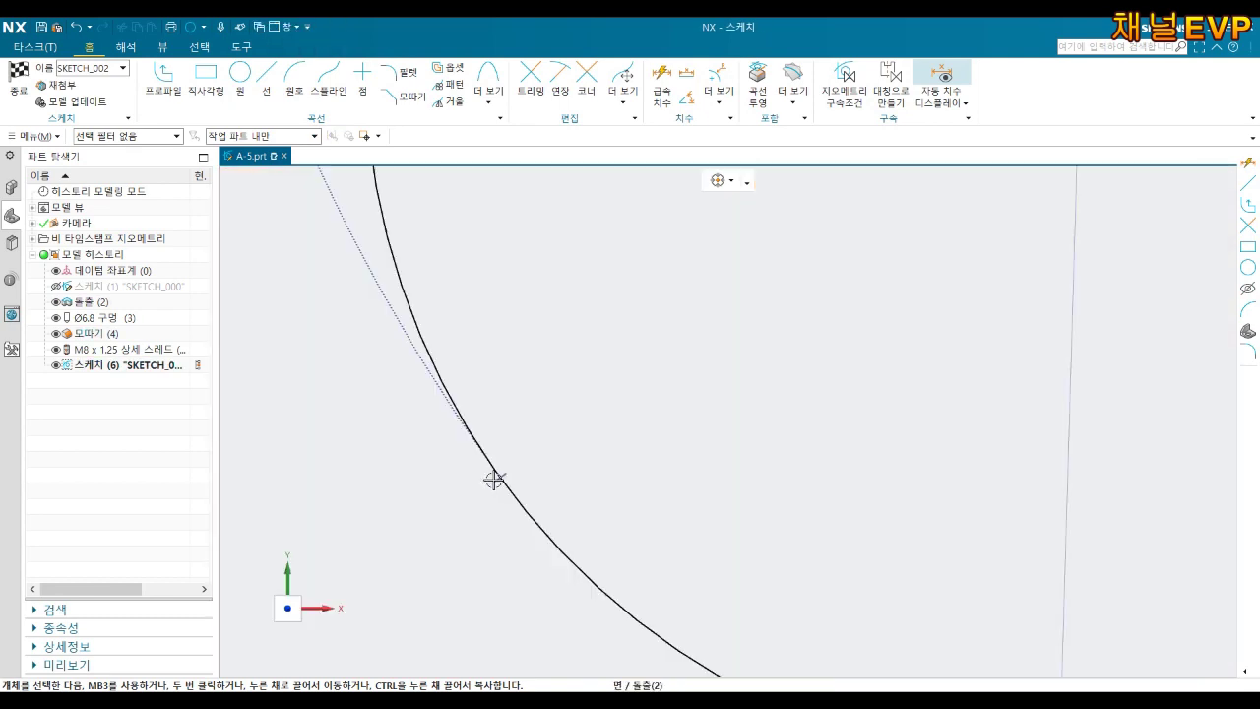
{"action": "left_click", "coordinate": [493, 479]}
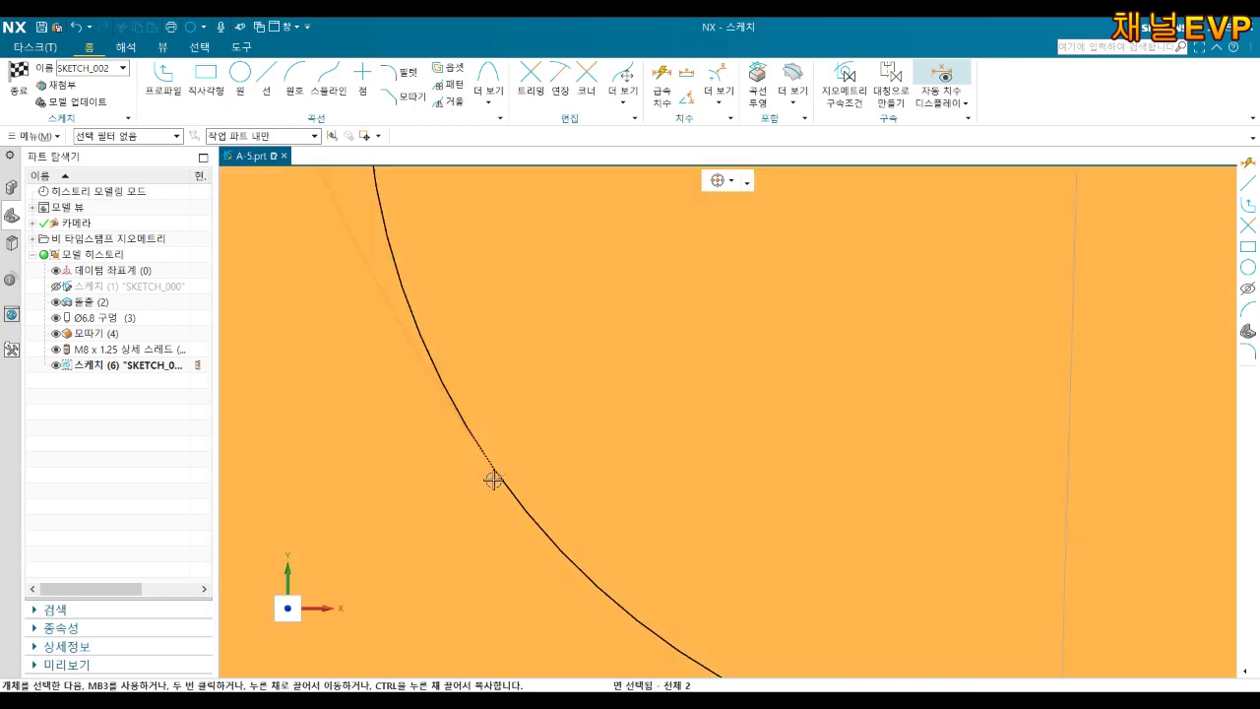
{"action": "left_click", "coordinate": [495, 481]}
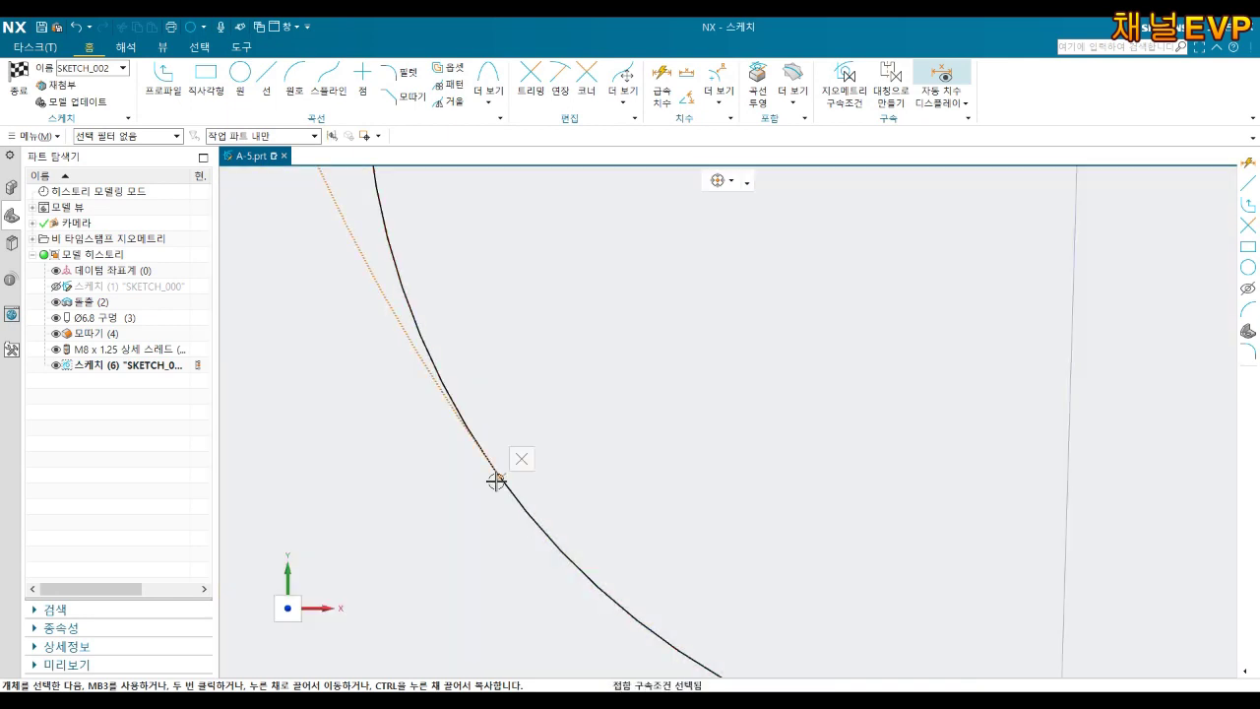
{"action": "scroll", "coordinate": [565, 453], "scroll_direction": "down", "scroll_amount": 1}
{"action": "scroll", "coordinate": [593, 459], "scroll_direction": "down", "scroll_amount": 3}
{"action": "scroll", "coordinate": [764, 357], "scroll_direction": "down", "scroll_amount": 3}
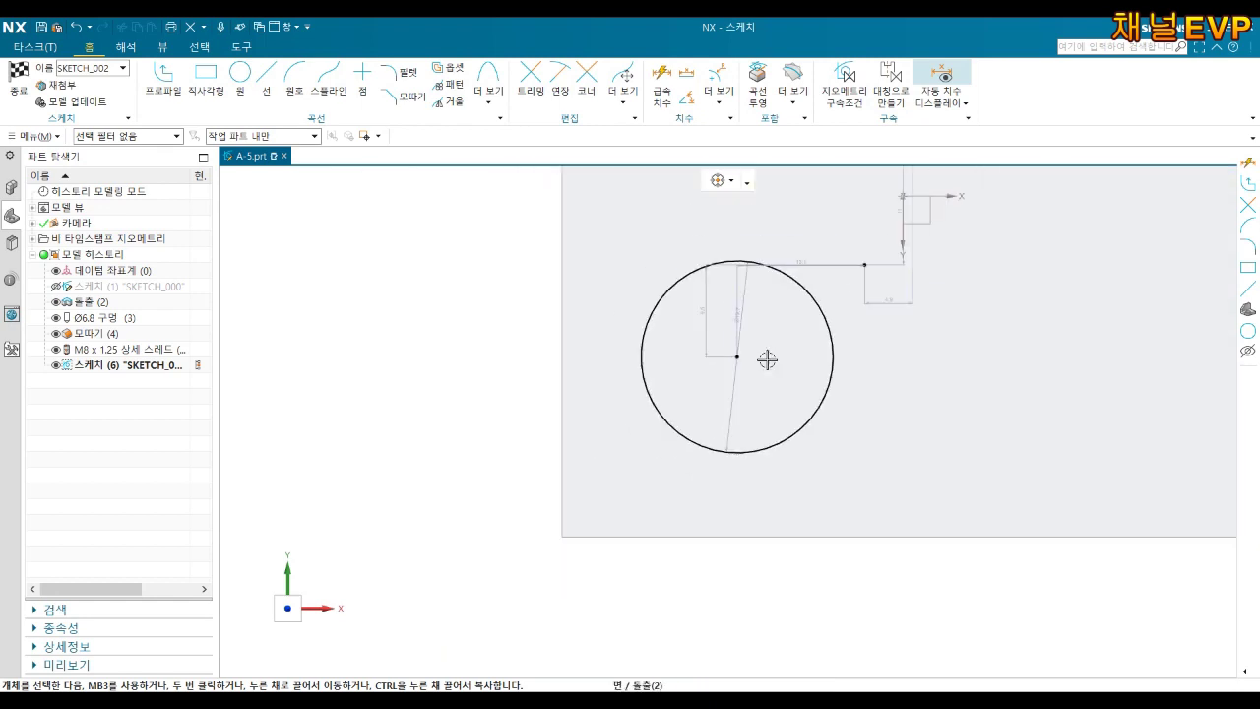
{"action": "mouse_move", "coordinate": [765, 357]}
{"action": "middle_mouse_down", "text": "shift"}
{"action": "mouse_move", "coordinate": [761, 402]}
{"action": "mouse_move", "coordinate": [643, 576]}
{"action": "middle_mouse_up", "text": "shift"}
{"action": "left_click", "coordinate": [677, 393]}
{"action": "key", "text": "ctrl+j"}
{"action": "middle_click", "coordinate": [677, 398]}
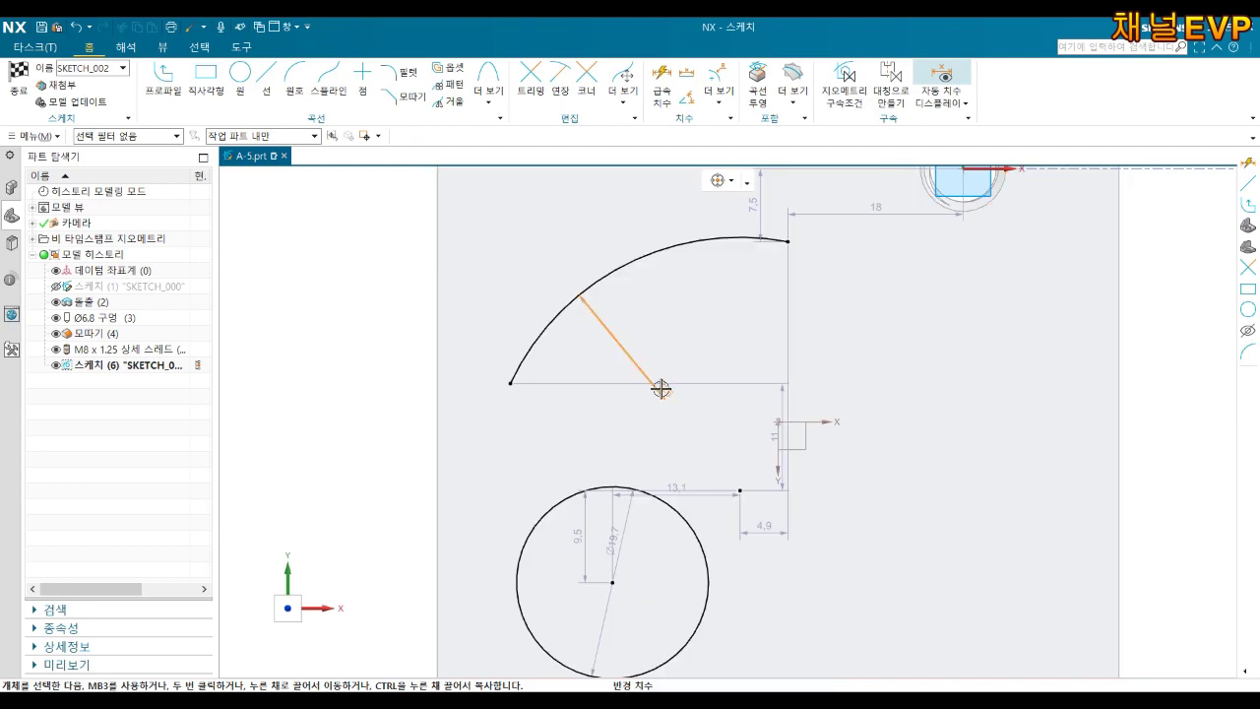
Change the arc's radius dimension to 22.
{"action": "double_click", "coordinate": [671, 387]}
{"action": "type", "text": "22"}
{"action": "key", "text": "Return"}
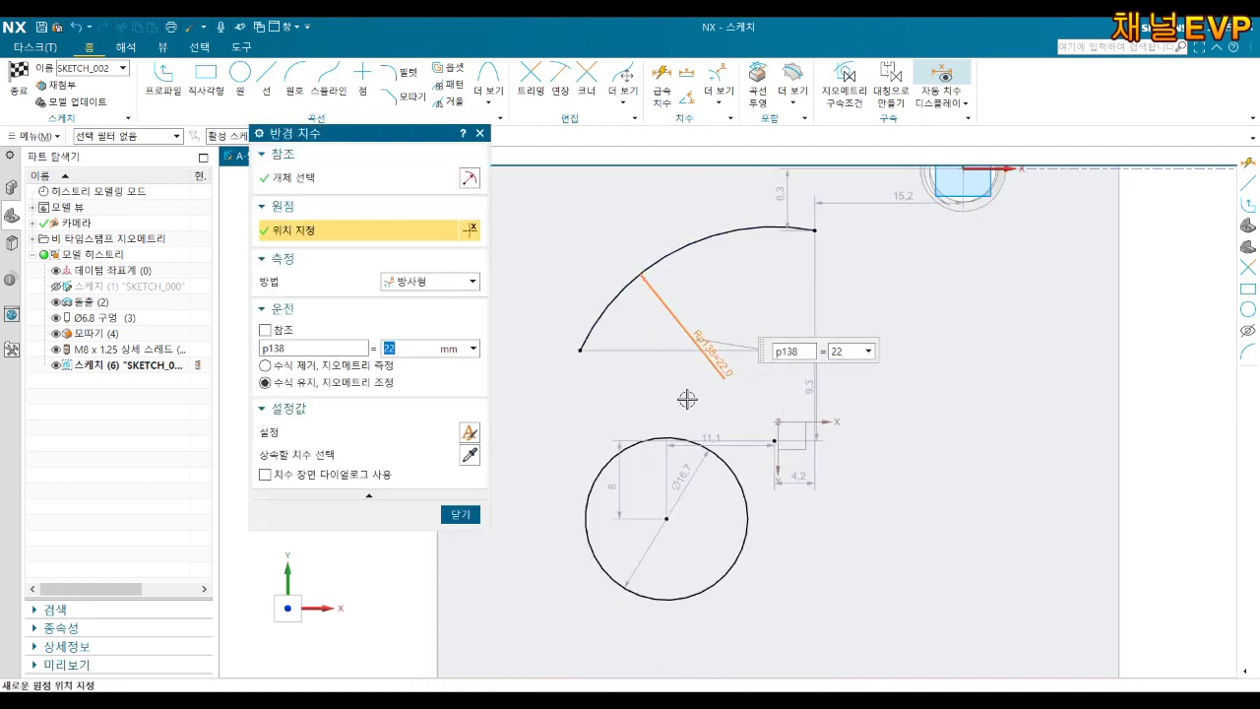
{"action": "middle_click", "coordinate": [677, 399]}
Select the arc's right endpoint and the point next to the sketch origin.
{"action": "left_click", "coordinate": [815, 229]}
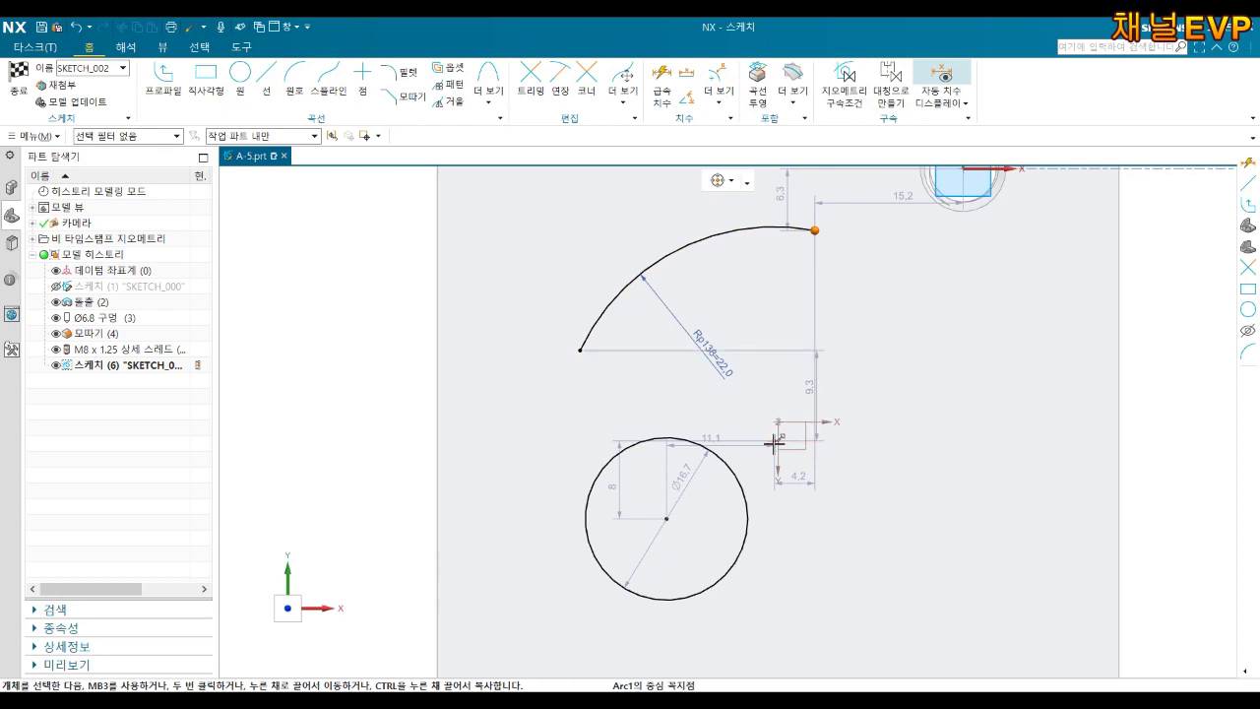
{"action": "scroll", "coordinate": [774, 440], "scroll_direction": "down", "scroll_amount": 2}
{"action": "scroll", "coordinate": [774, 440], "scroll_direction": "down", "scroll_amount": 3}
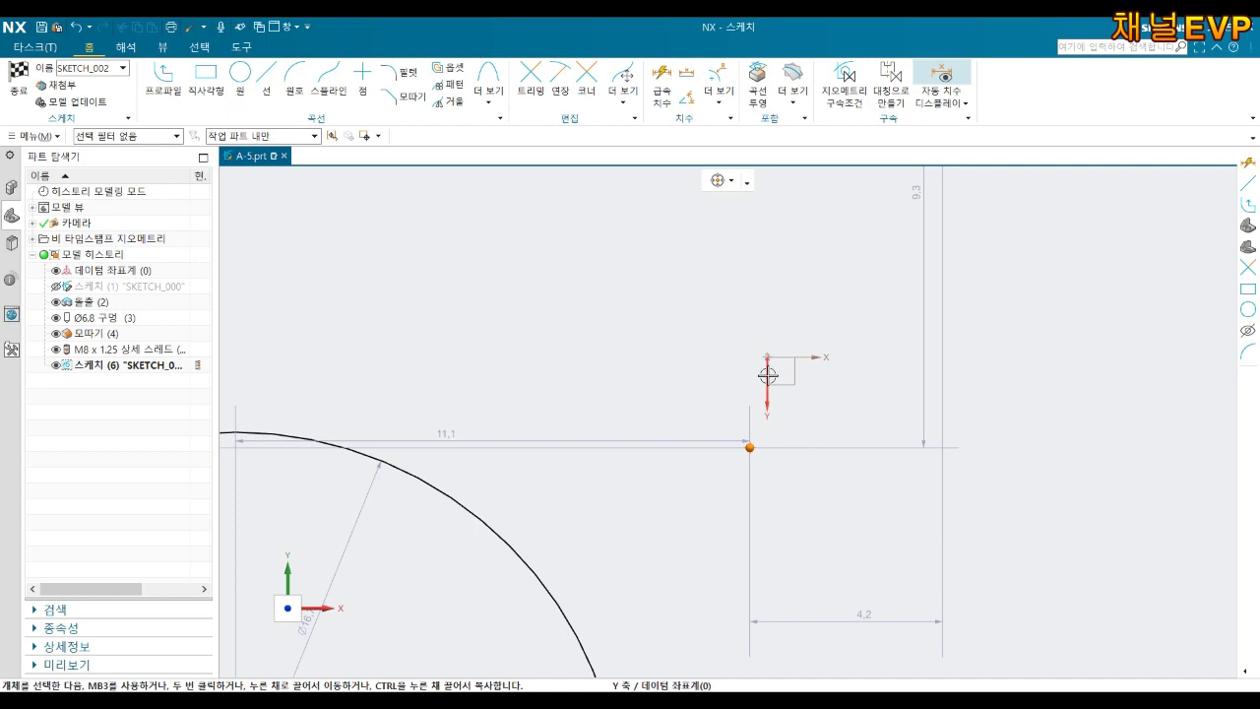
{"action": "scroll", "coordinate": [794, 362], "scroll_direction": "up", "scroll_amount": 2}
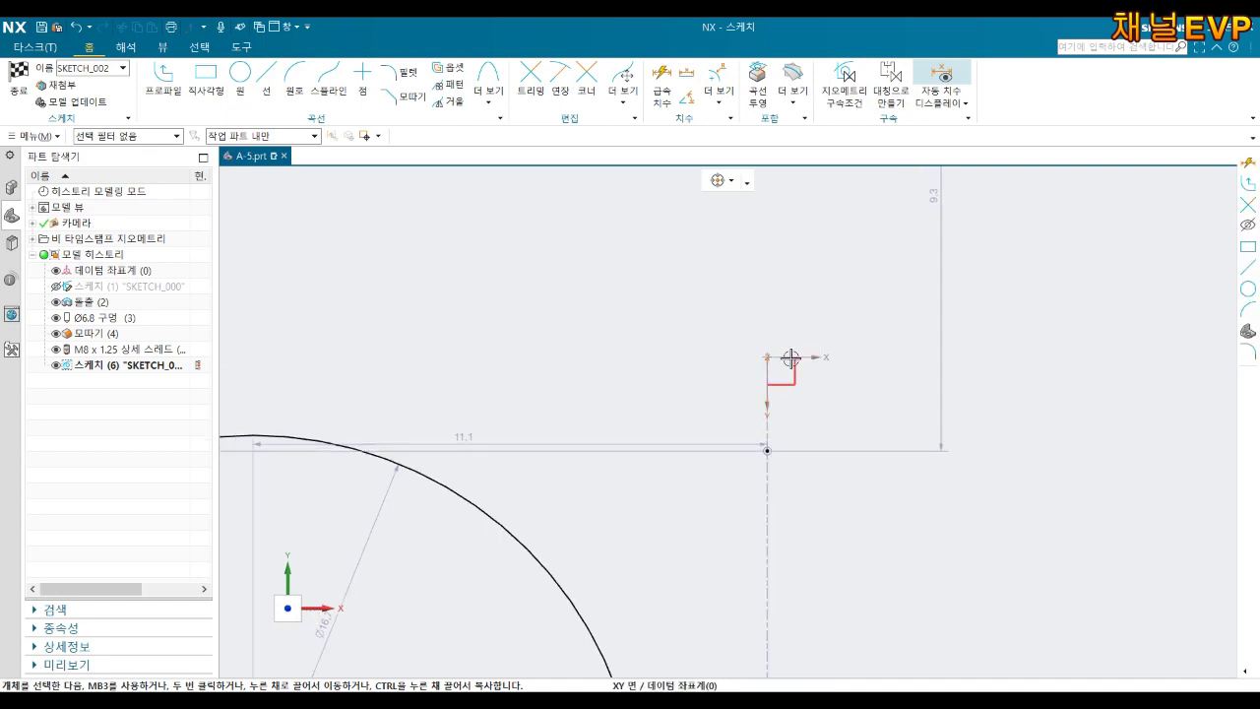
{"action": "scroll", "coordinate": [790, 357], "scroll_direction": "up", "scroll_amount": 3}
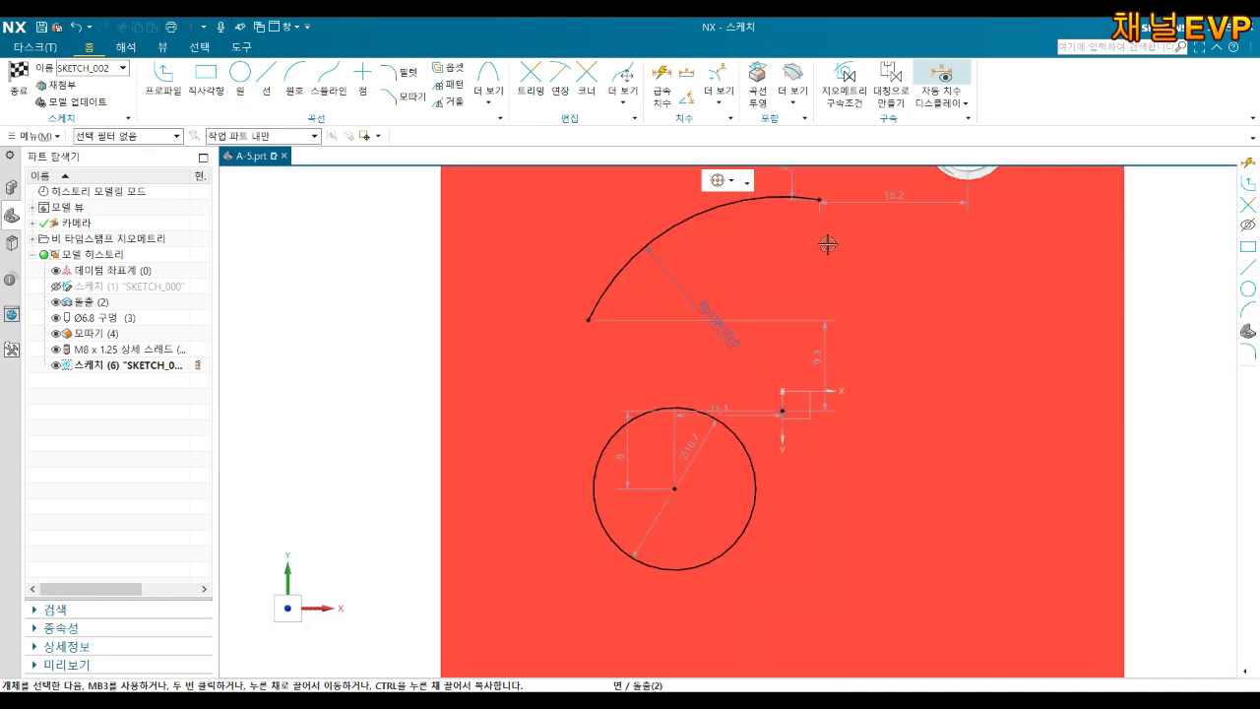
{"action": "scroll", "coordinate": [824, 246], "scroll_direction": "down", "scroll_amount": 2}
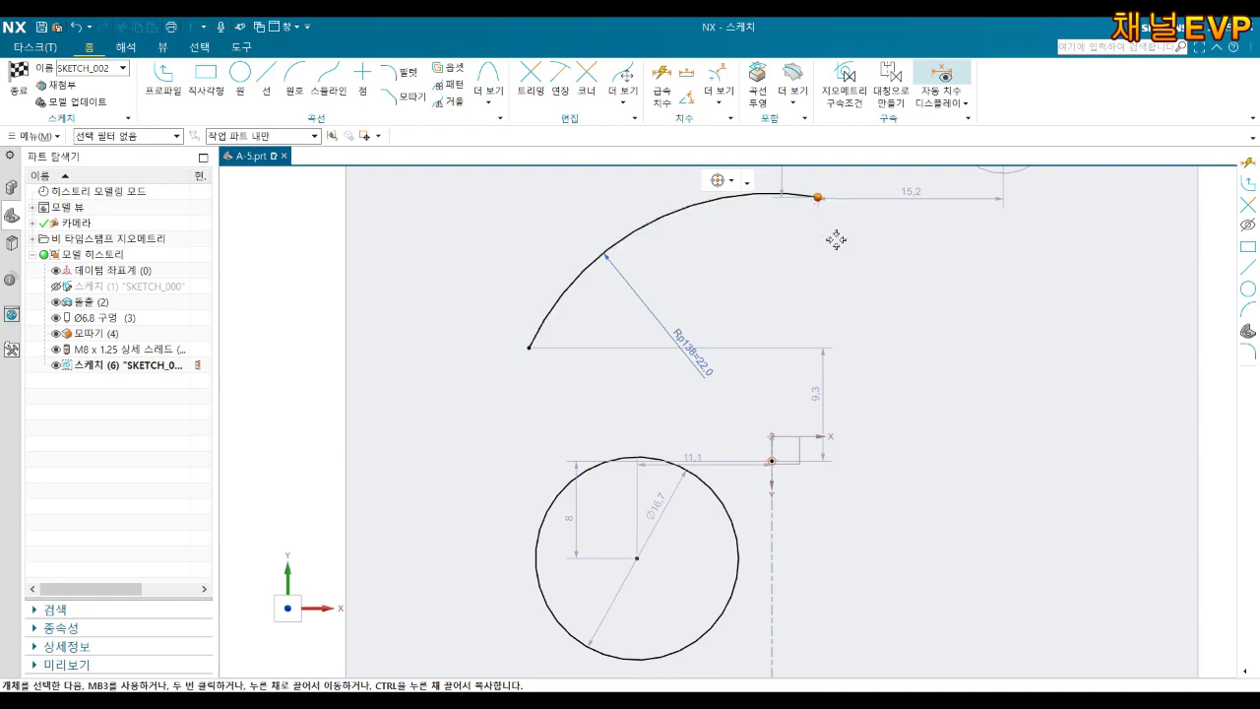
{"action": "left_click", "coordinate": [769, 462]}
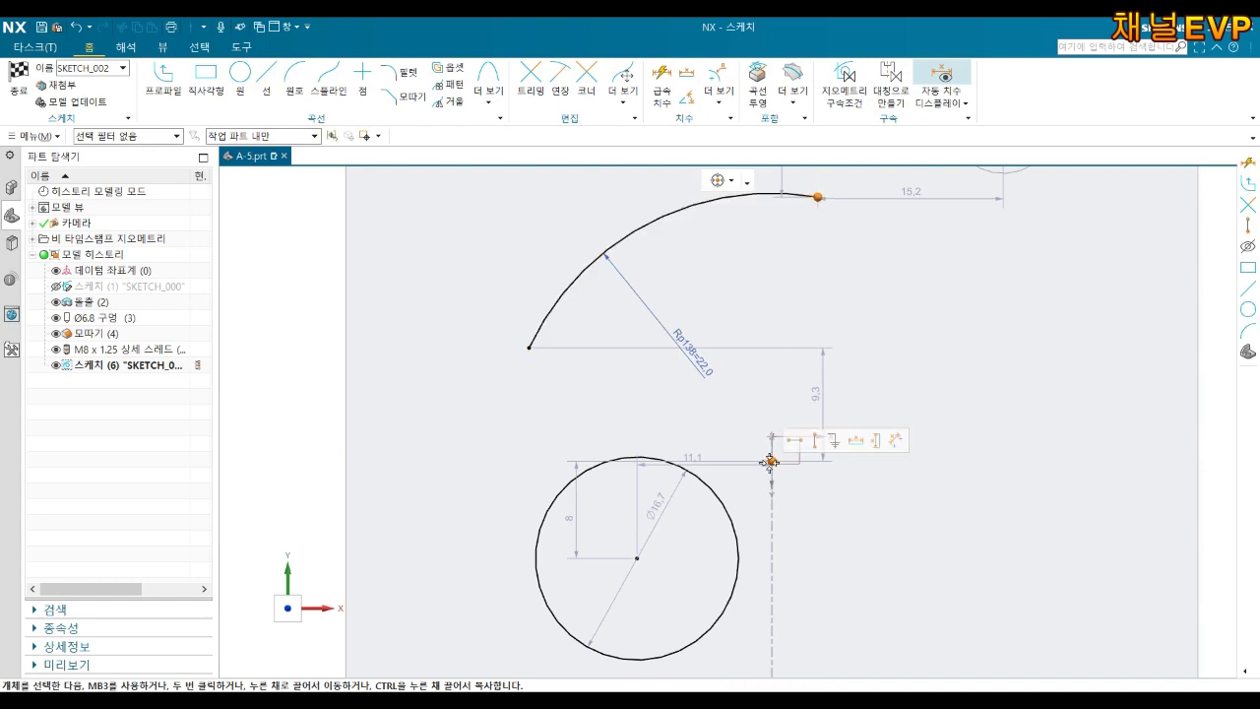
{"action": "scroll", "coordinate": [807, 455], "scroll_direction": "up", "scroll_amount": 2}
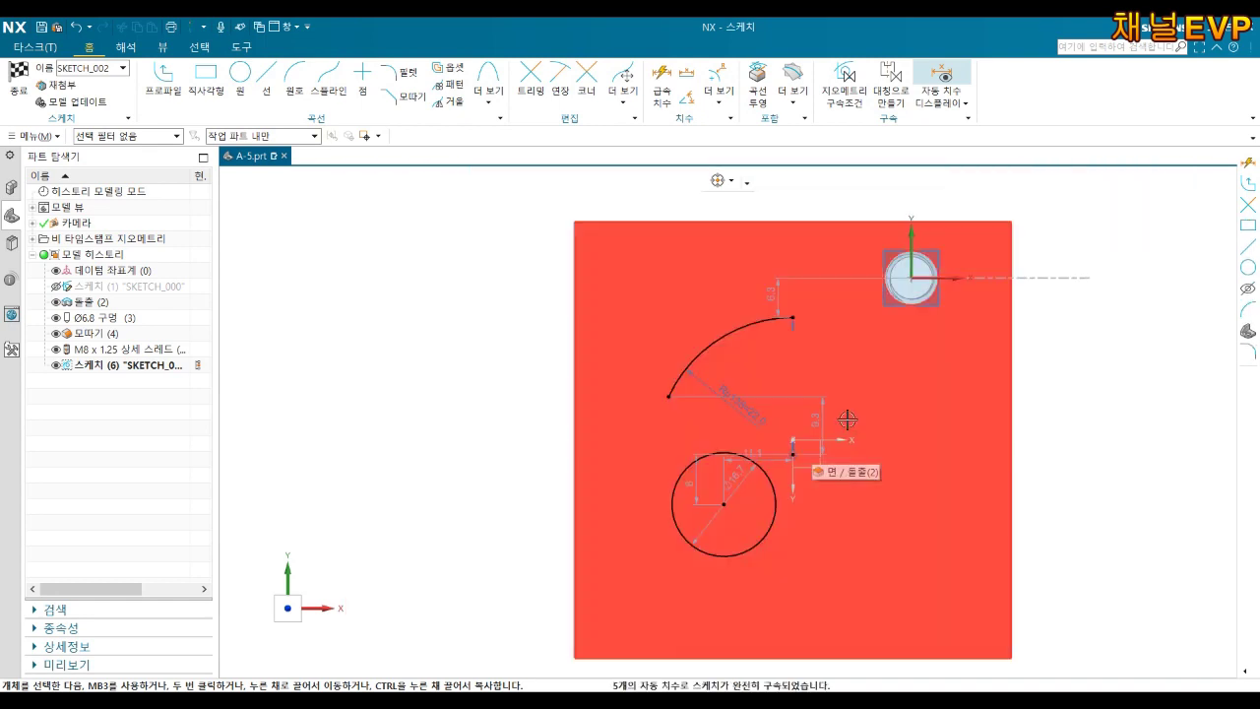
Dimension the arc end 57 mm above the bottom edge, then pull its free end toward the circle.
{"action": "key", "text": "d"}
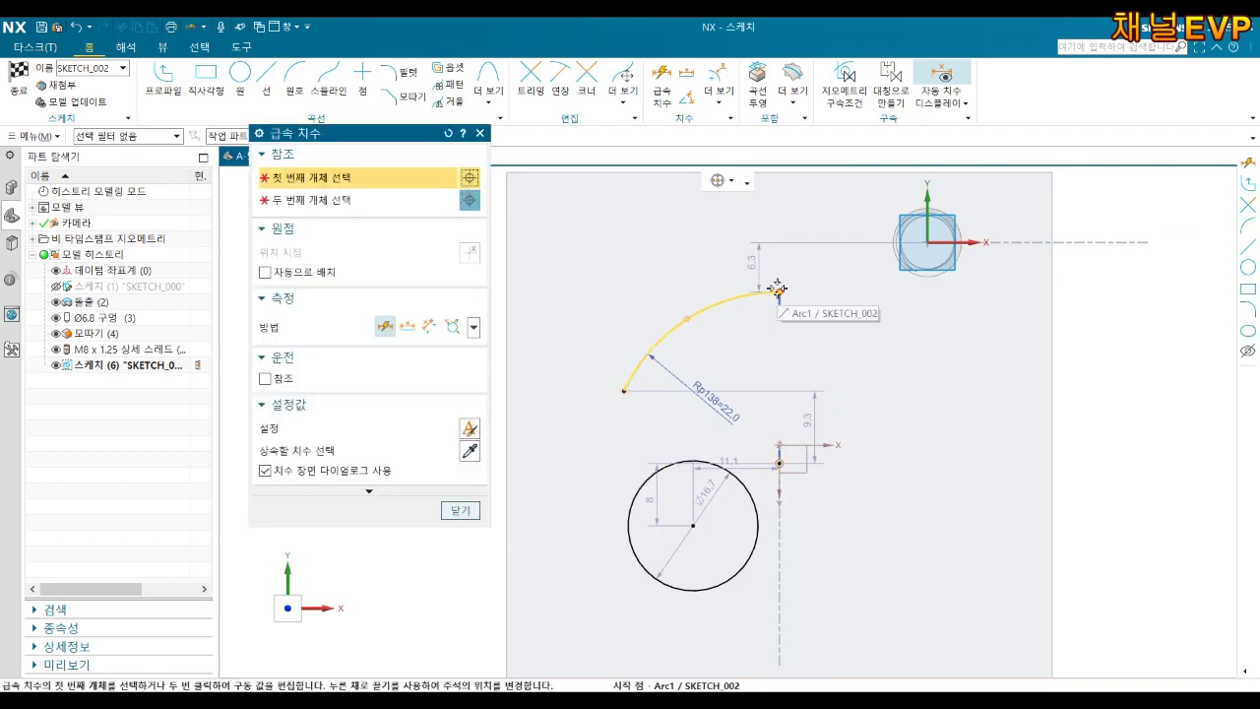
{"action": "left_click", "coordinate": [774, 294]}
{"action": "left_click", "coordinate": [786, 340]}
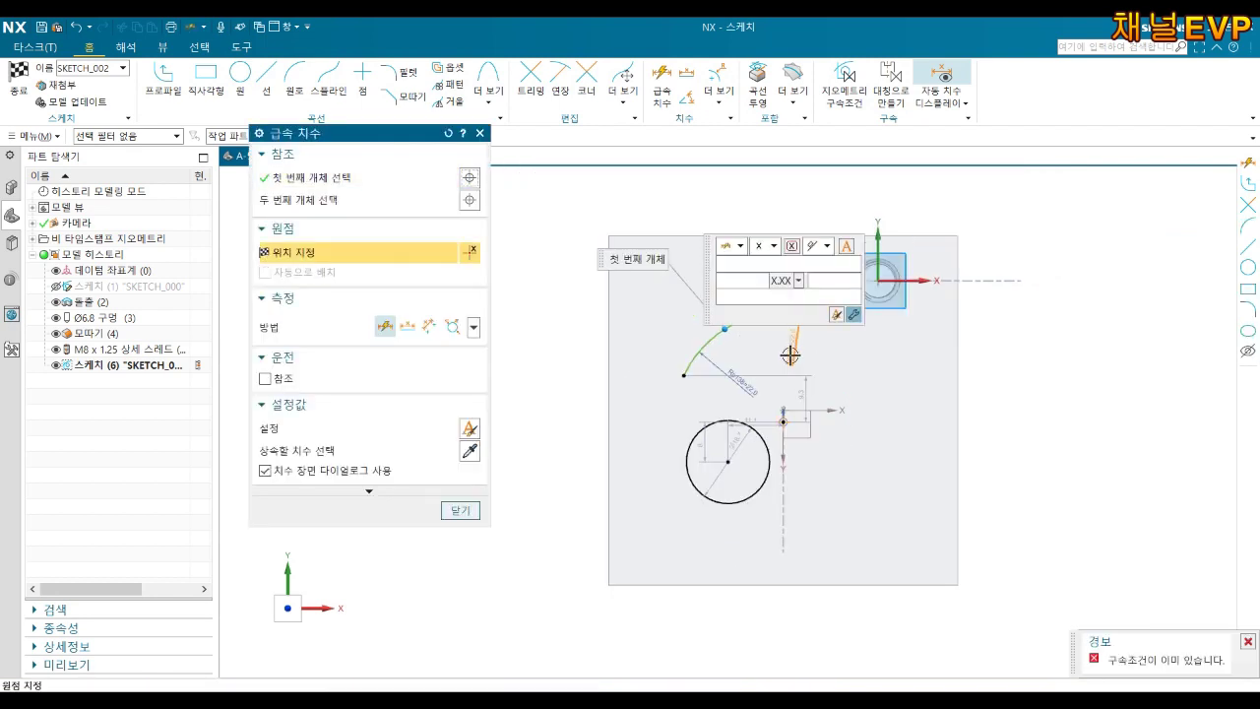
{"action": "scroll", "coordinate": [807, 354], "scroll_direction": "up", "scroll_amount": 2}
{"action": "left_click", "coordinate": [772, 497]}
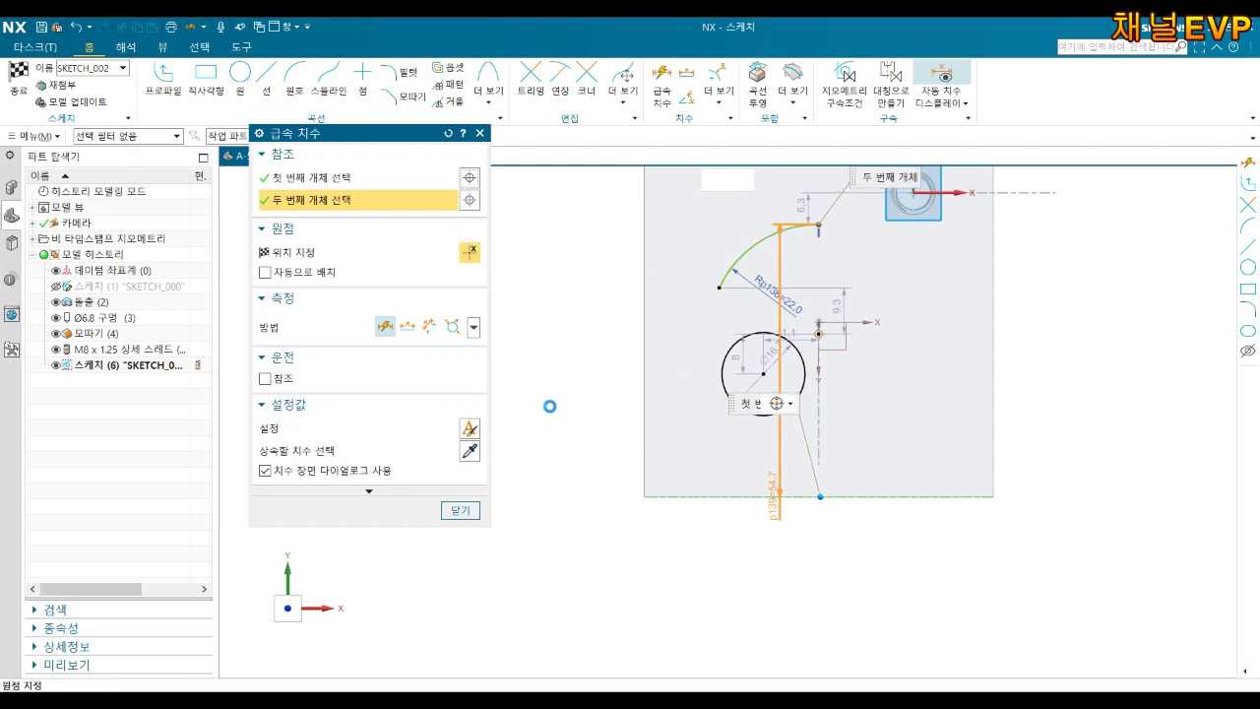
{"action": "left_click", "coordinate": [553, 401]}
{"action": "type", "text": "39+1"}
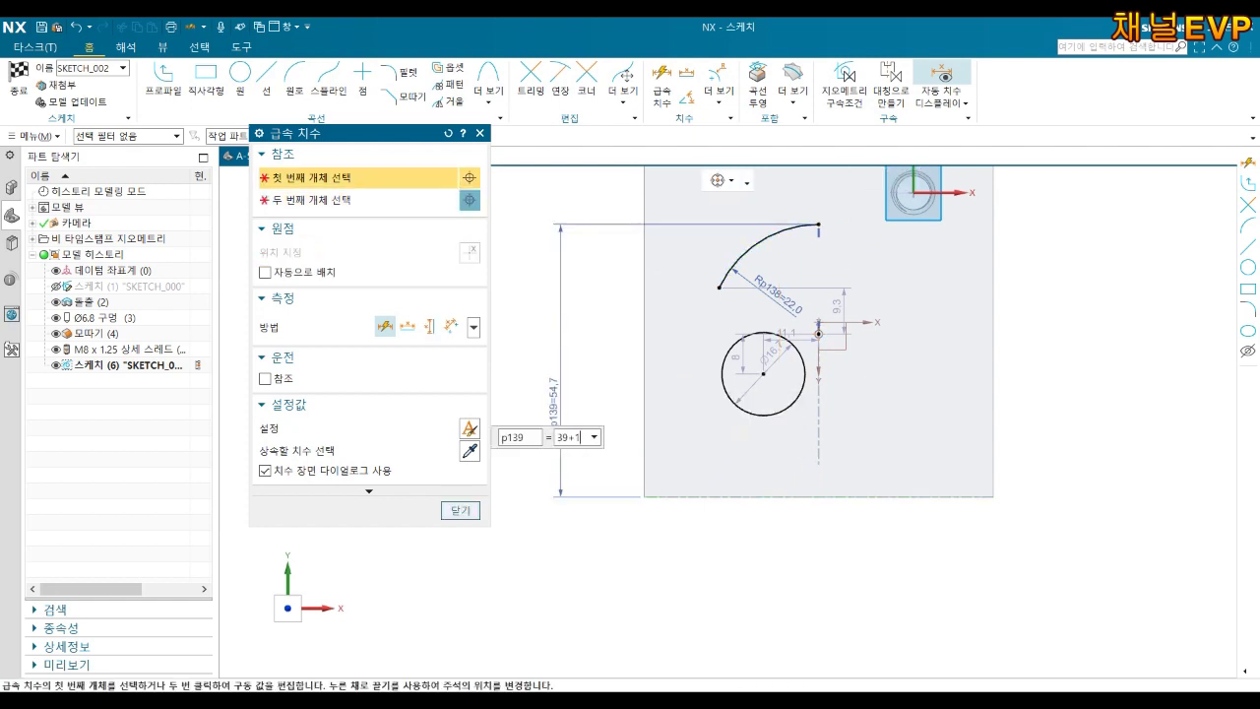
{"action": "type", "text": "8"}
{"action": "key", "text": "Return"}
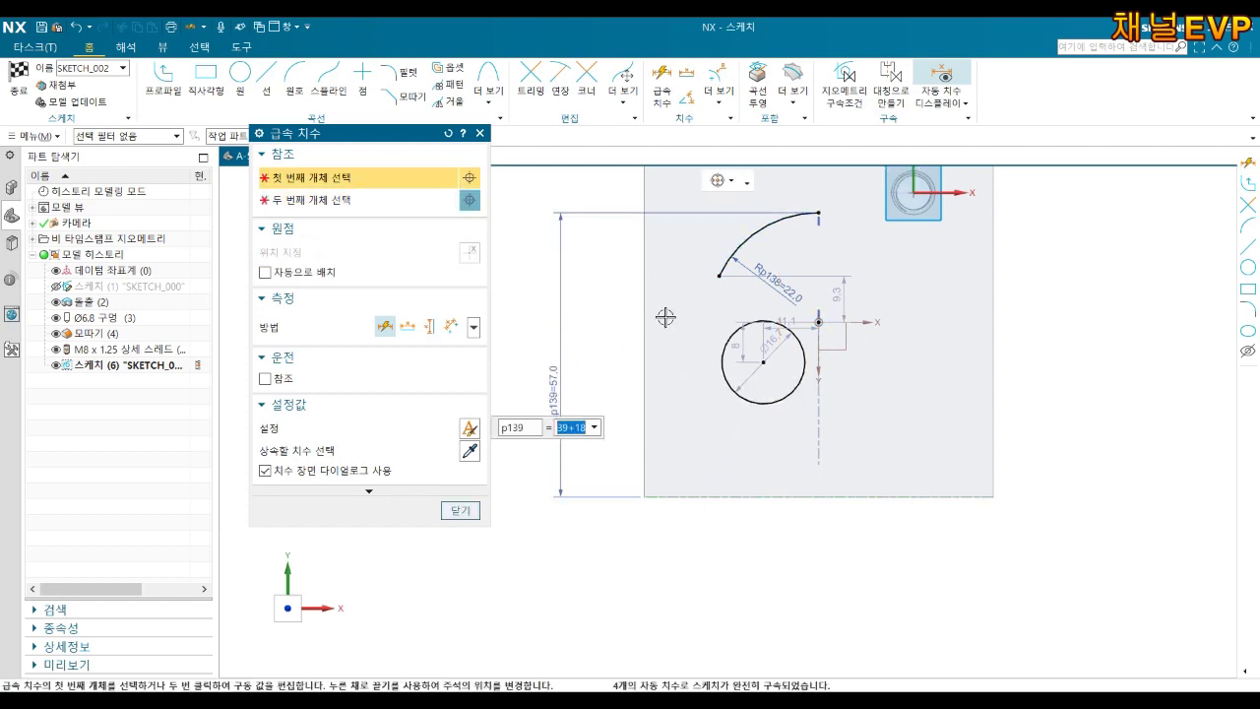
{"action": "scroll", "coordinate": [716, 288], "scroll_direction": "down", "scroll_amount": 2}
{"action": "key", "text": "Escape"}
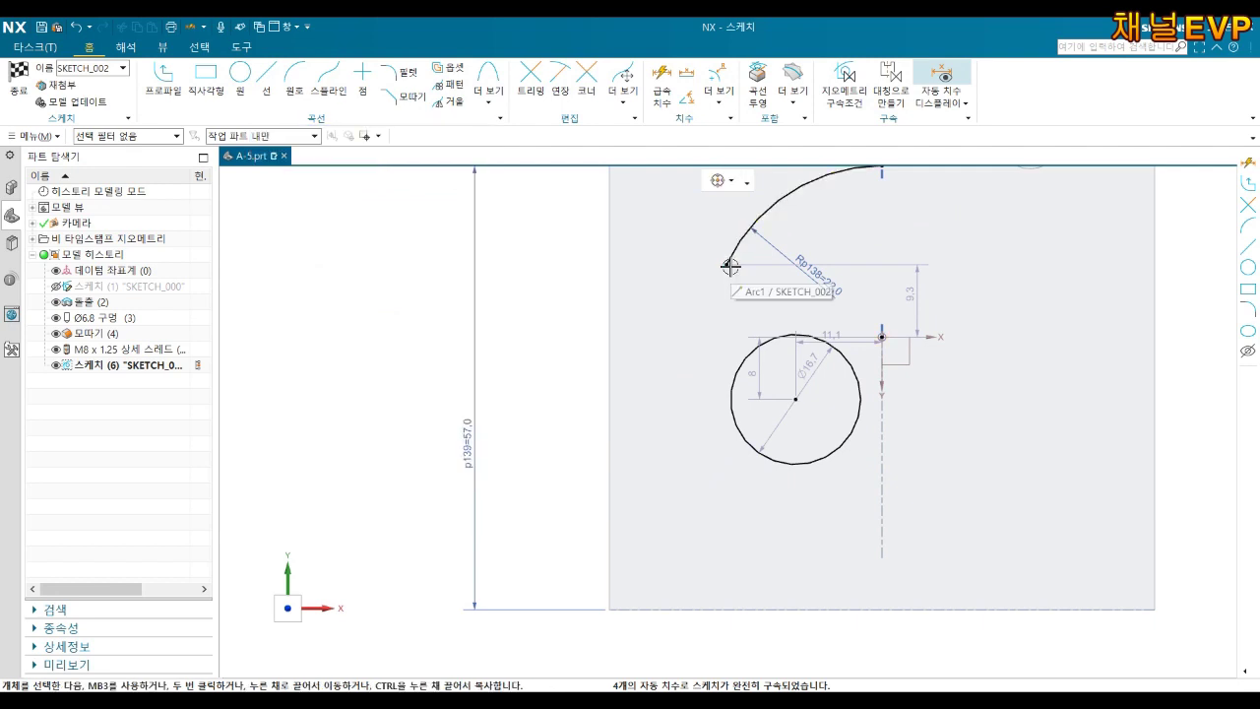
{"action": "left_click_drag", "start_coordinate": [731, 280], "coordinate": [713, 369]}
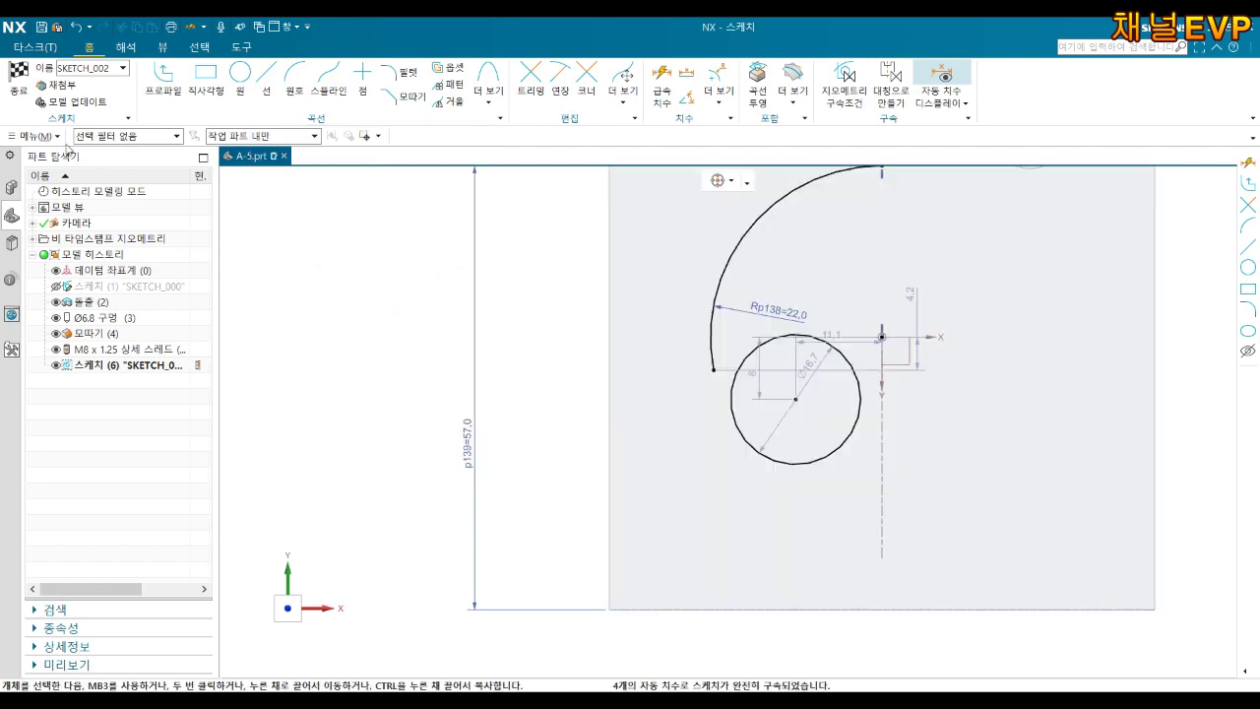
Draw a vertical line for the pocket sketch, running up from below the circle.
{"action": "left_click", "coordinate": [267, 73]}
{"action": "left_click", "coordinate": [726, 472]}
{"action": "left_click", "coordinate": [721, 194]}
{"action": "key", "text": "Escape"}
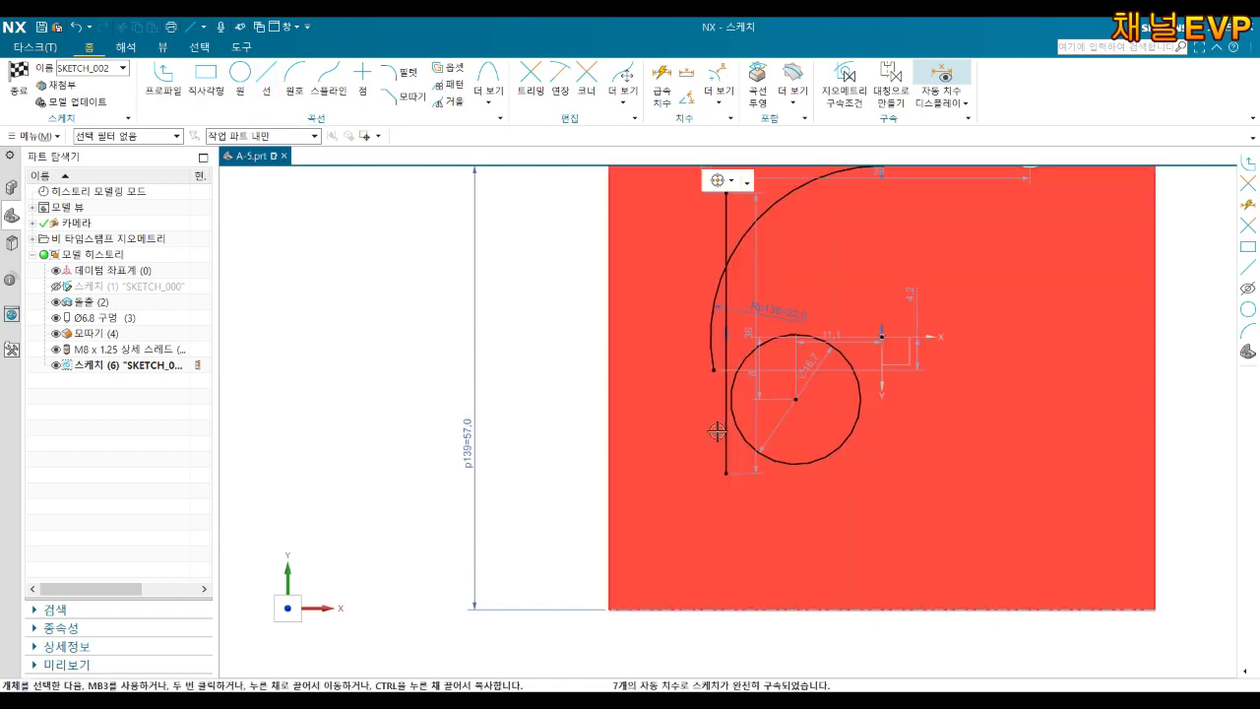
Make the vertical line tangent to the circle, using a Curve-only selection filter.
{"action": "left_click", "coordinate": [721, 441]}
{"action": "scroll", "coordinate": [722, 441], "scroll_direction": "up", "scroll_amount": 4}
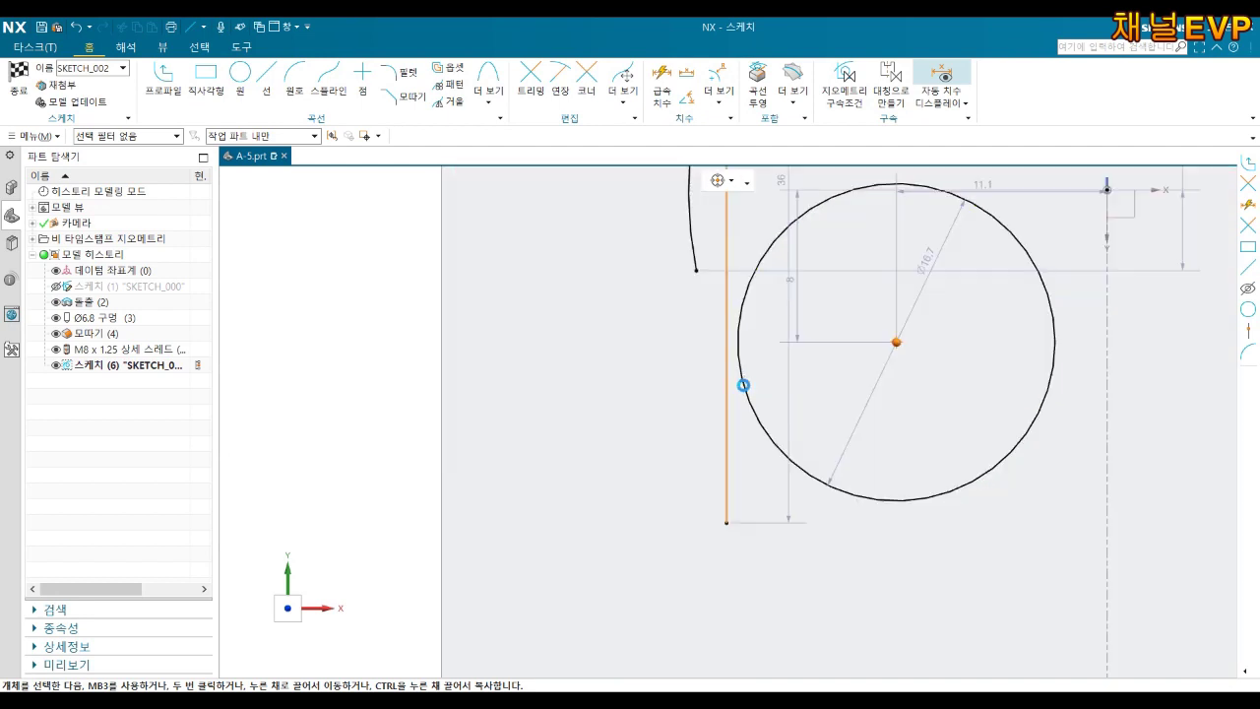
{"action": "mouse_move", "coordinate": [745, 383]}
{"action": "middle_mouse_down"}
{"action": "mouse_move", "coordinate": [771, 384]}
{"action": "mouse_move", "coordinate": [664, 483]}
{"action": "middle_mouse_up"}
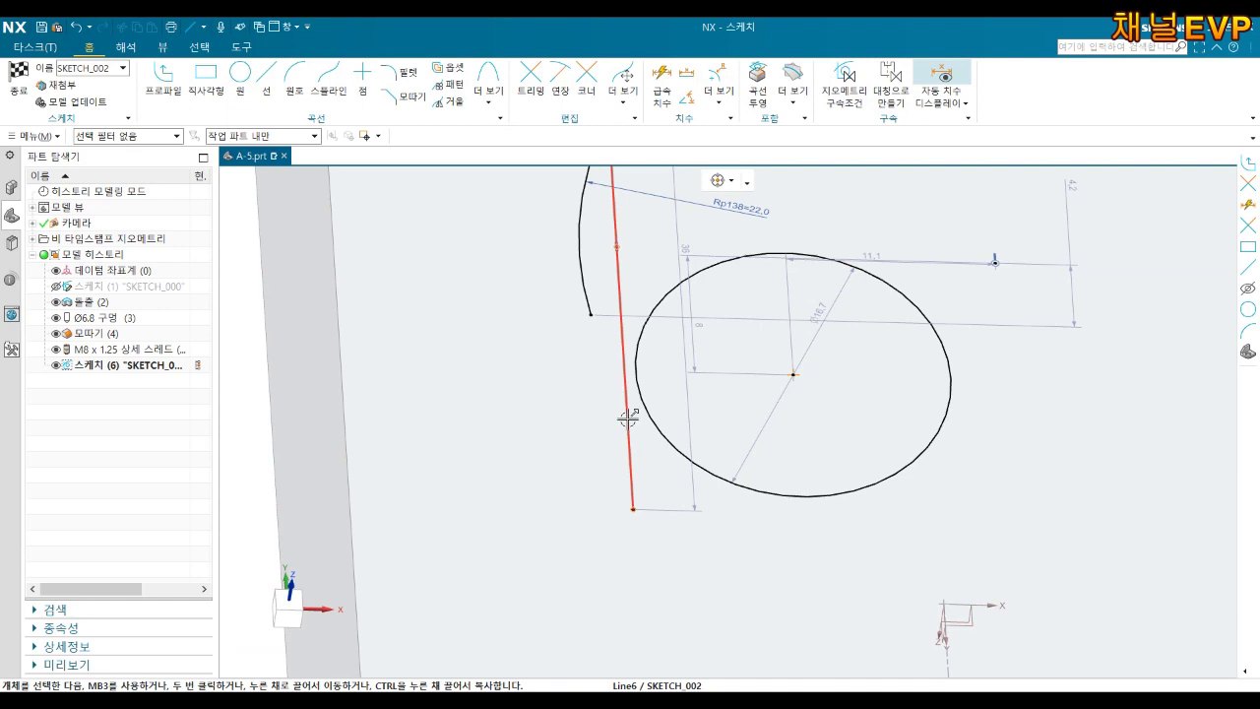
{"action": "left_click", "coordinate": [628, 419]}
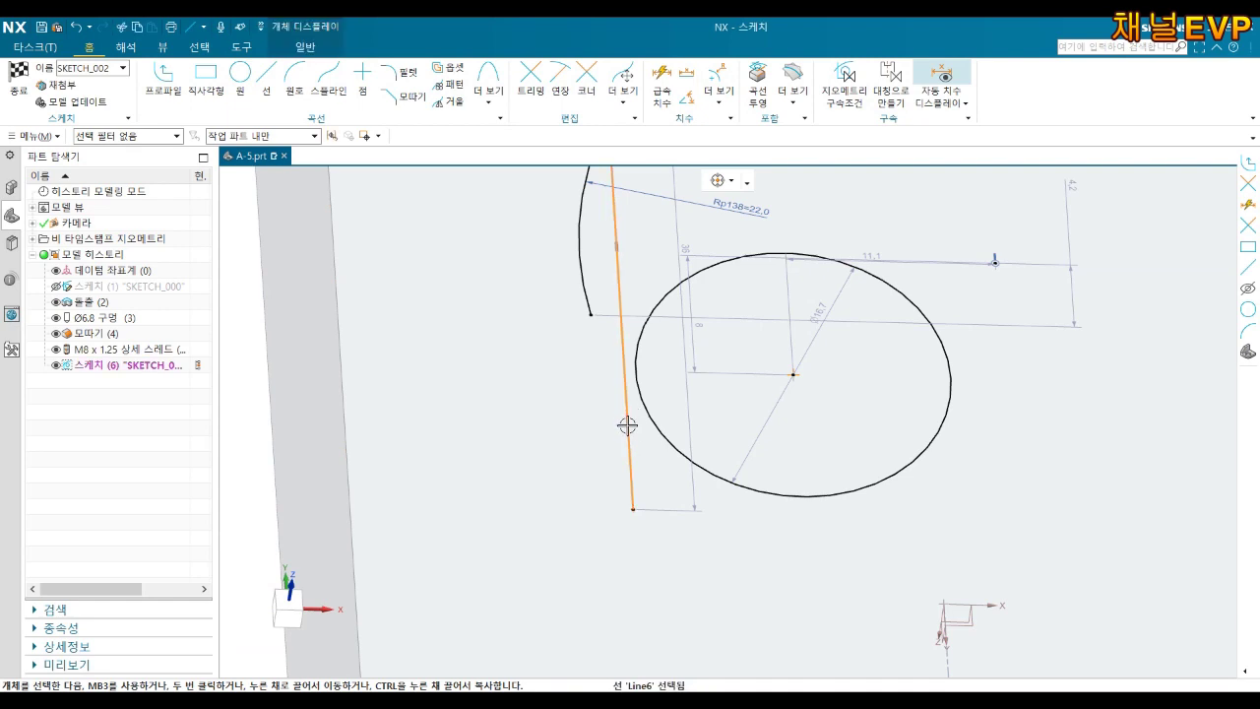
{"action": "left_click", "coordinate": [672, 446]}
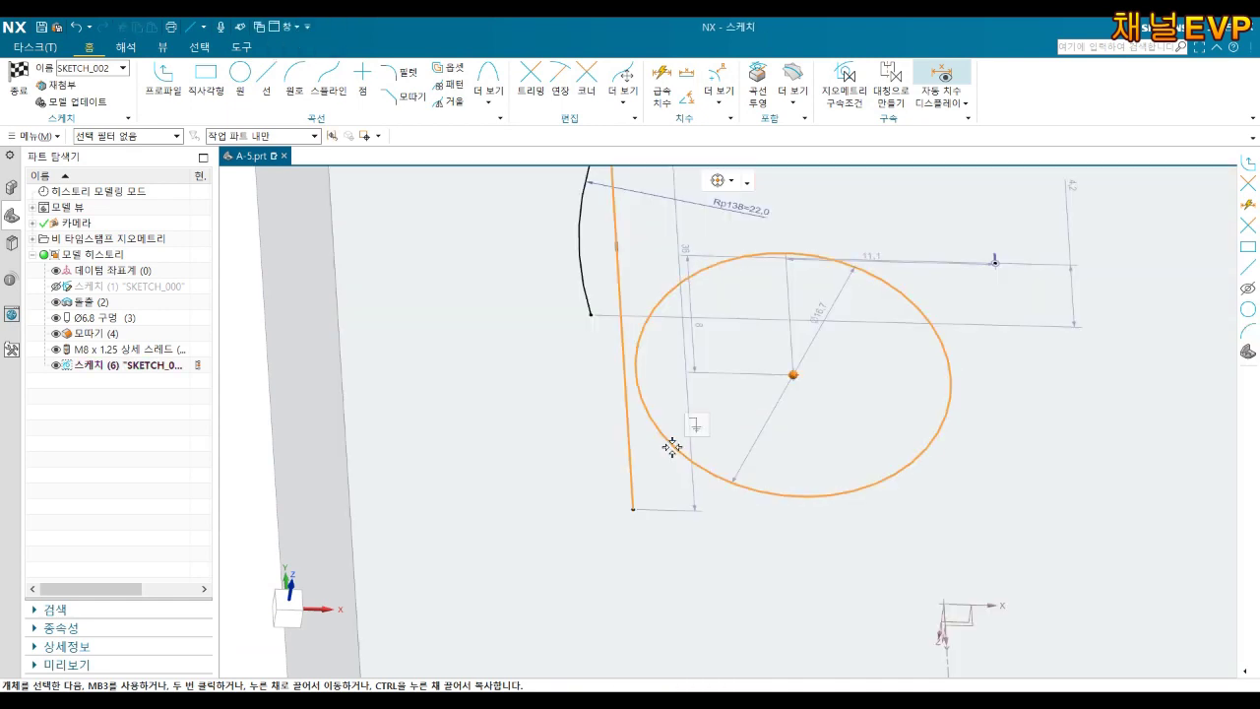
{"action": "key", "text": "Escape"}
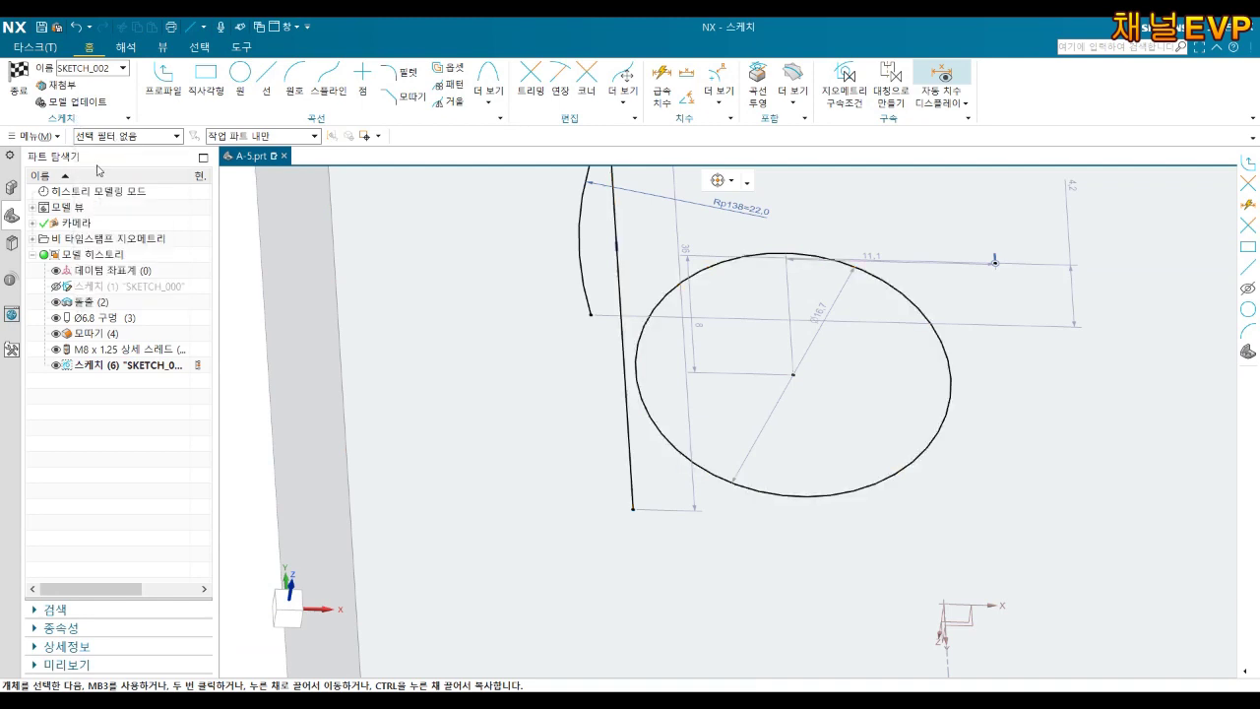
{"action": "left_click", "coordinate": [117, 136]}
{"action": "left_click", "coordinate": [99, 174]}
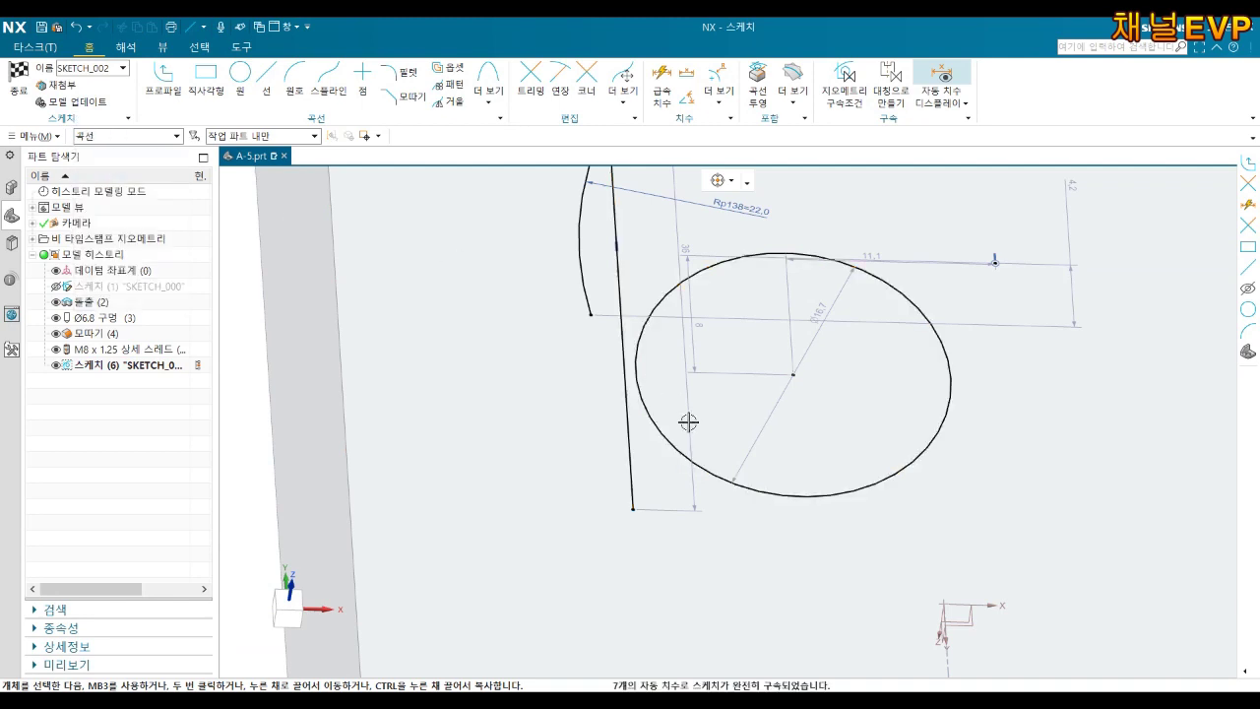
{"action": "left_click", "coordinate": [626, 423]}
{"action": "left_click", "coordinate": [664, 440]}
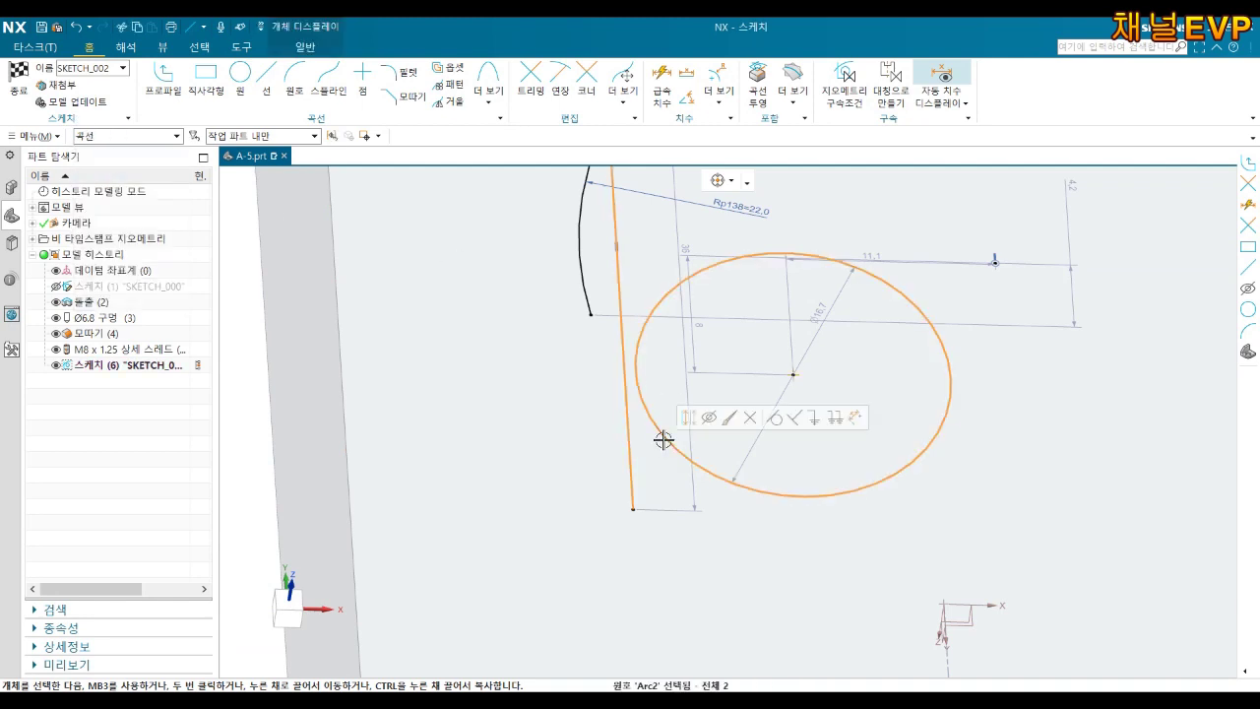
{"action": "left_click", "coordinate": [776, 417]}
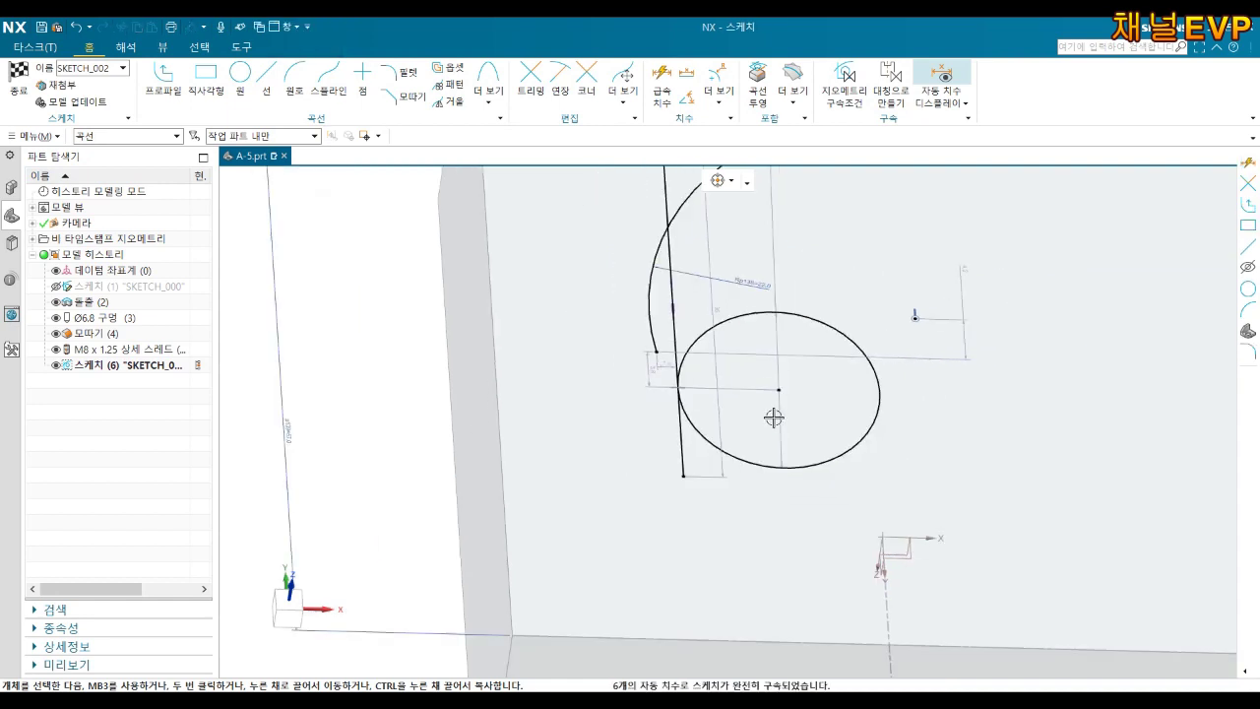
{"action": "middle_click_drag", "start_coordinate": [802, 393], "coordinate": [783, 421]}
{"action": "key", "text": "d"}
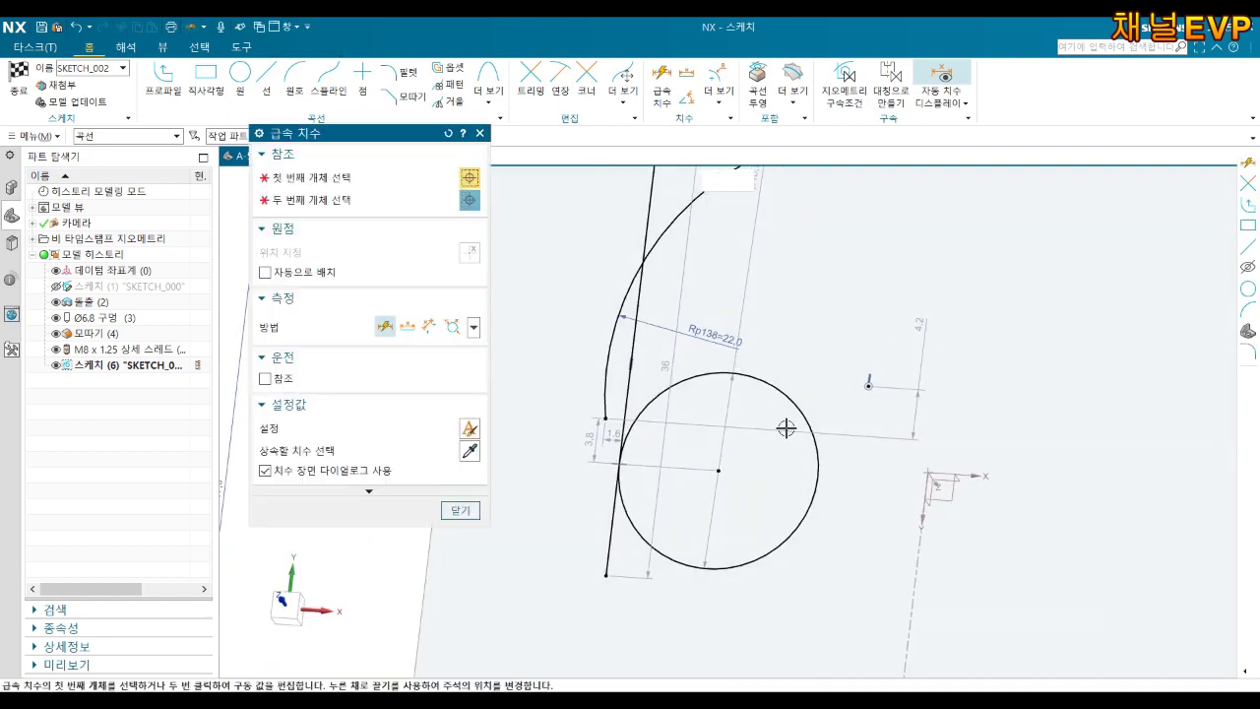
Dimension the circle with a 14 diameter.
{"action": "left_click", "coordinate": [817, 480]}
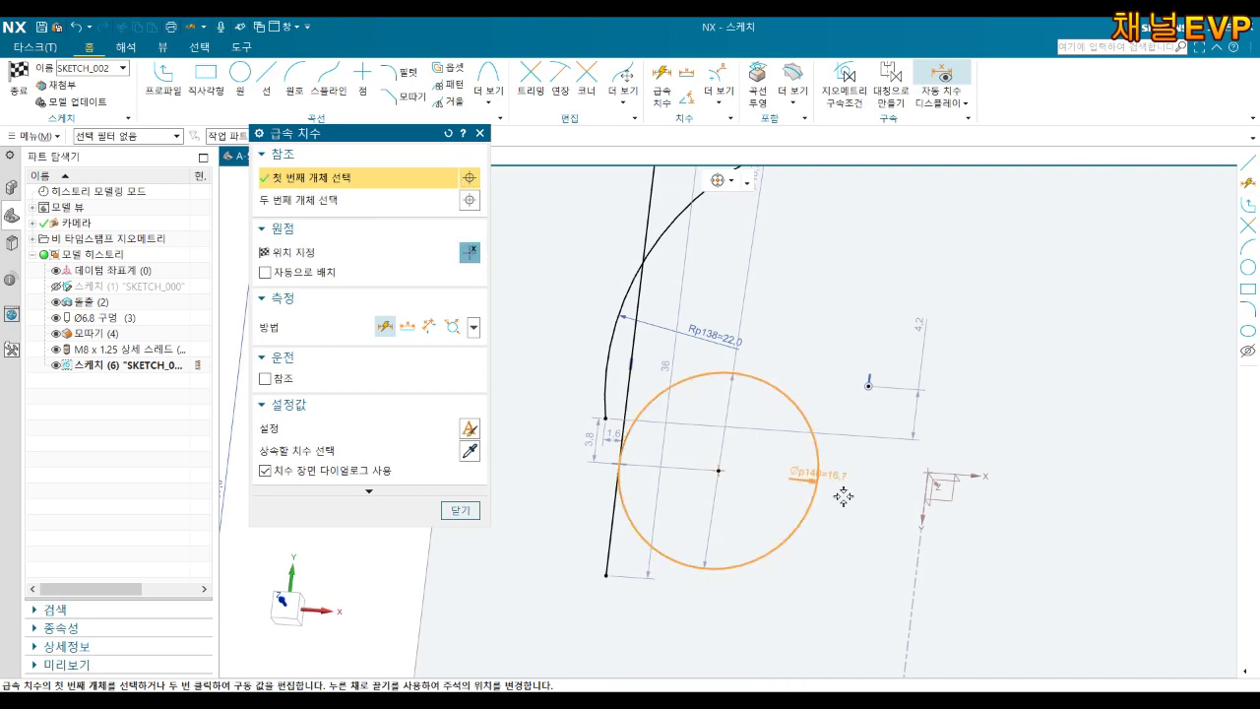
{"action": "left_click", "coordinate": [845, 498]}
{"action": "scroll", "coordinate": [847, 499], "scroll_direction": "down", "scroll_amount": 3}
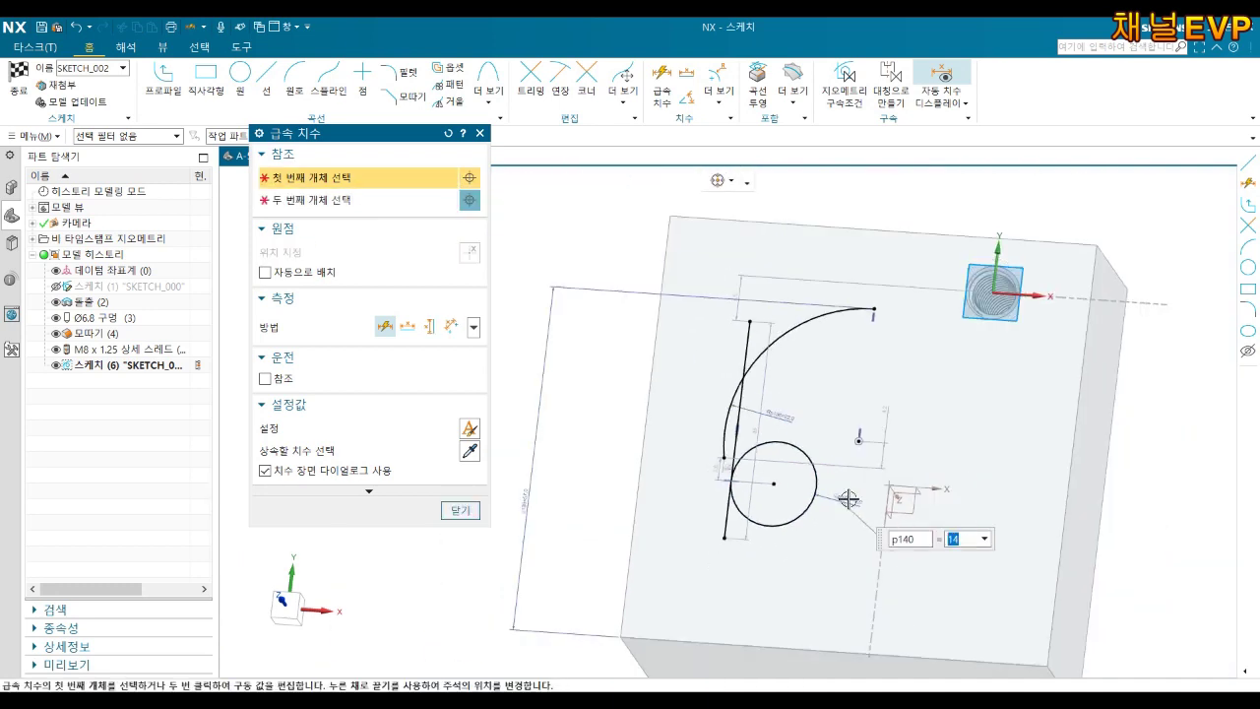
{"action": "middle_click_drag", "start_coordinate": [847, 499], "coordinate": [807, 487]}
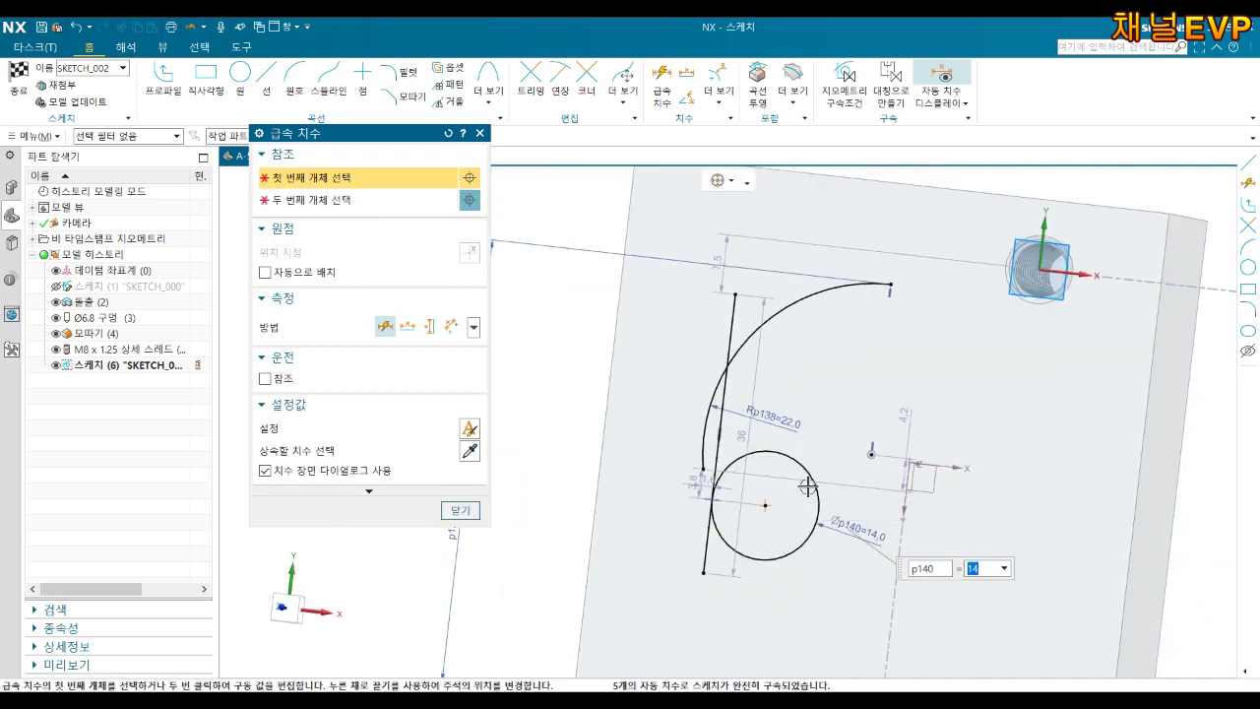
{"action": "scroll", "coordinate": [762, 384], "scroll_direction": "up", "scroll_amount": 2}
{"action": "middle_click", "coordinate": [675, 443]}
Make the vertical line tangent to the large R22 arc, then remove the Curve selection filter.
{"action": "left_click", "coordinate": [674, 443]}
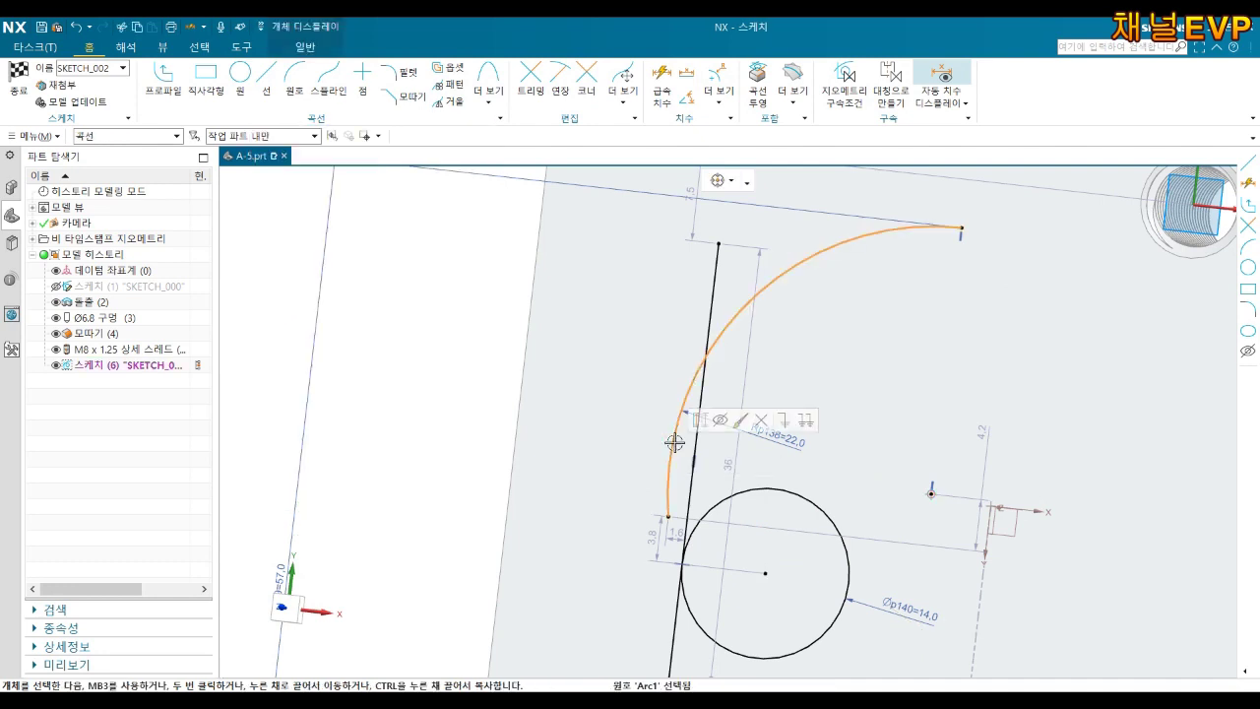
{"action": "scroll", "coordinate": [703, 389], "scroll_direction": "up", "scroll_amount": 1}
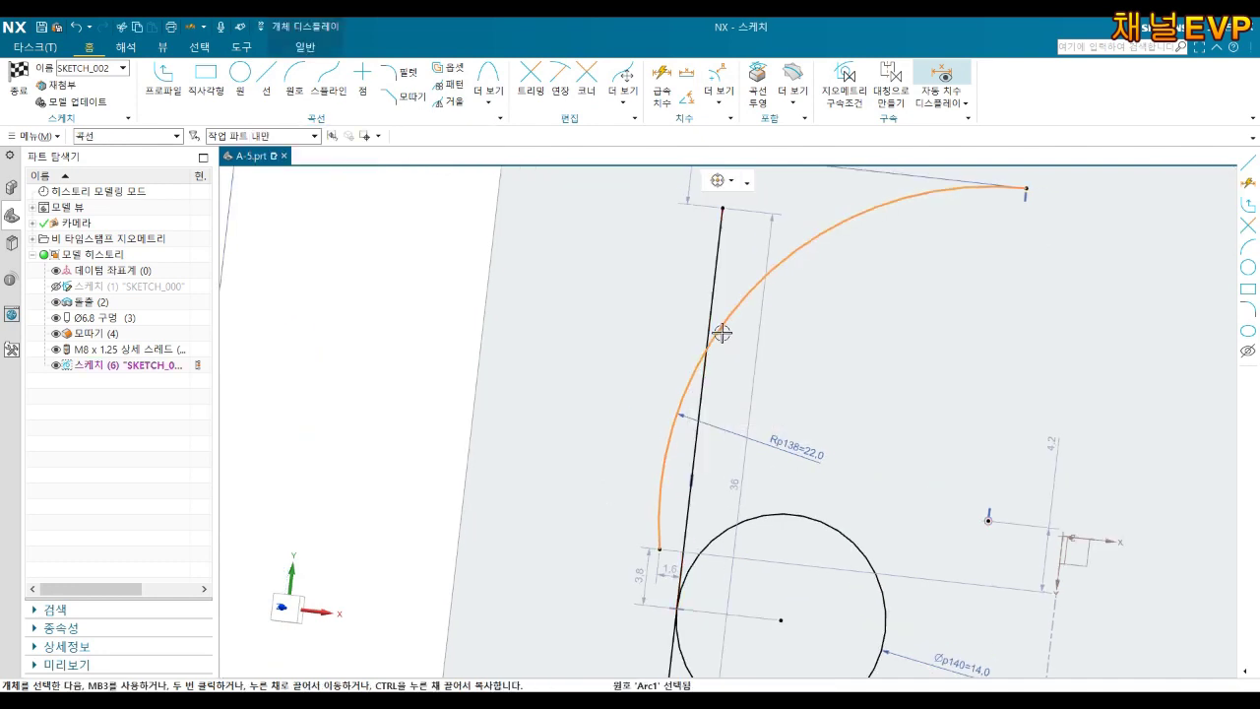
{"action": "left_click", "coordinate": [710, 286]}
{"action": "left_click", "coordinate": [797, 266]}
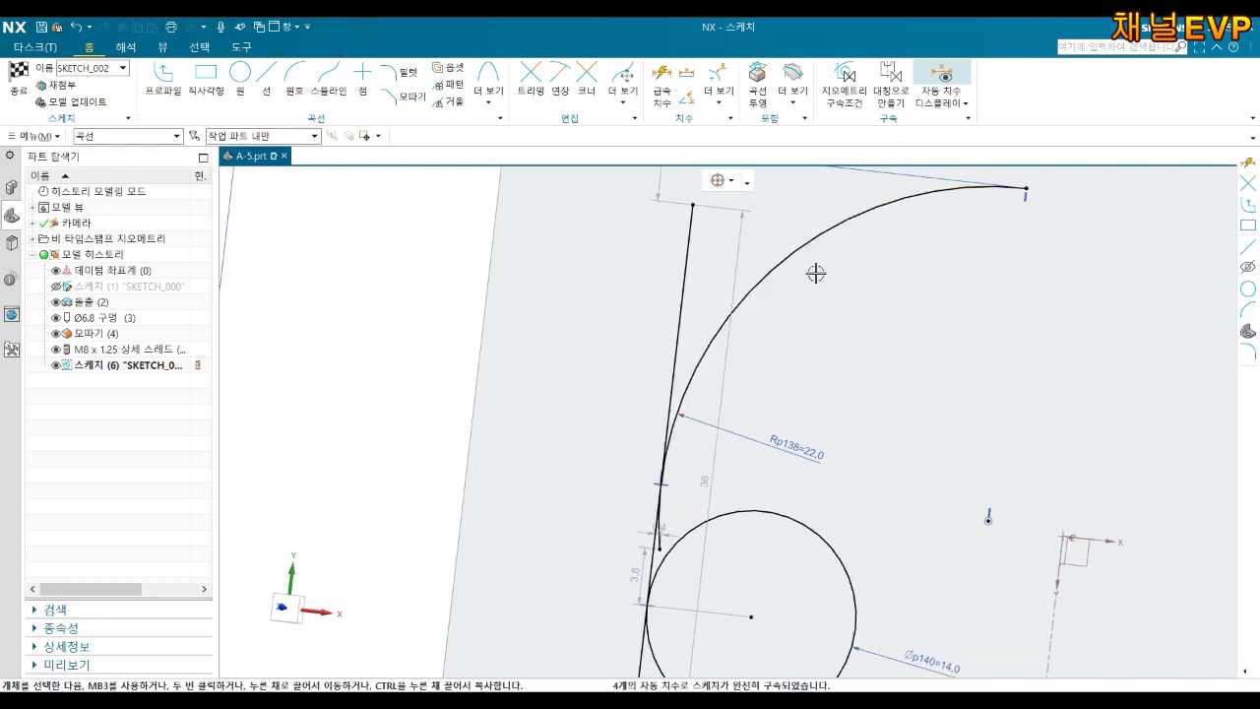
{"action": "scroll", "coordinate": [815, 295], "scroll_direction": "down", "scroll_amount": 4}
{"action": "left_click", "coordinate": [128, 135]}
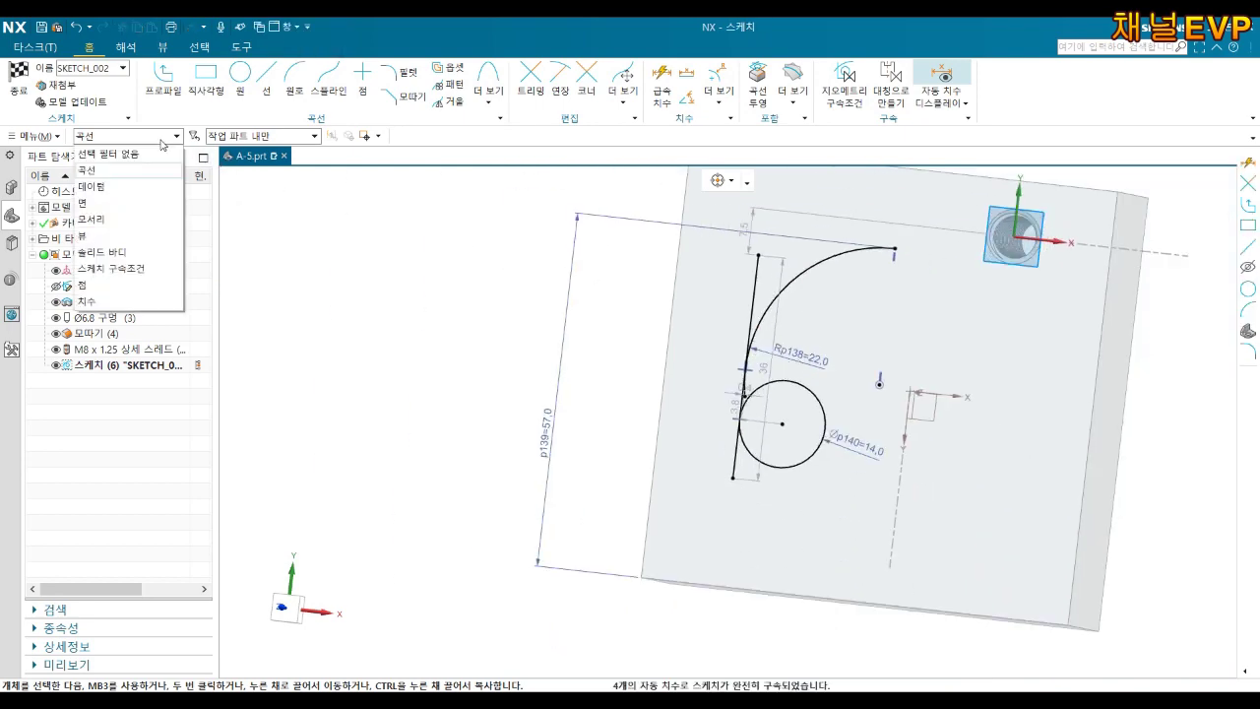
{"action": "left_click", "coordinate": [119, 148]}
{"action": "scroll", "coordinate": [774, 319], "scroll_direction": "up", "scroll_amount": 3}
Trim the vertical line's overhang above the R22 arc and orient the view to the sketch.
{"action": "key", "text": "t"}
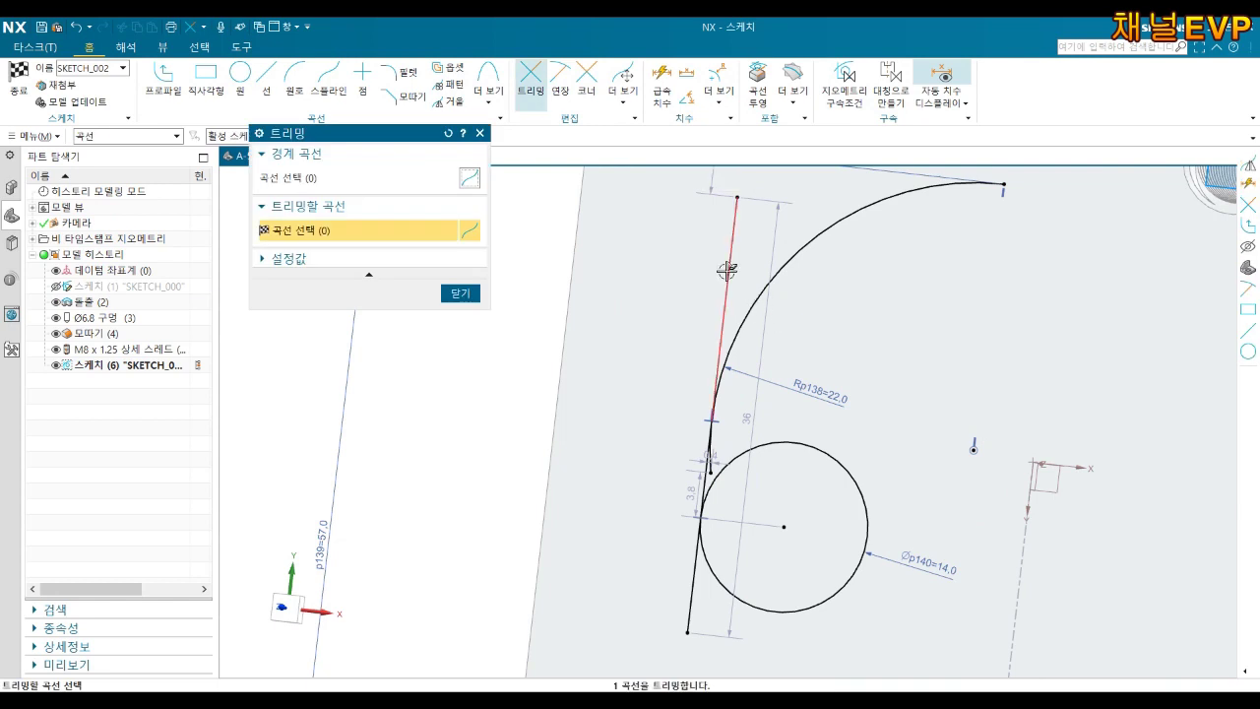
{"action": "scroll", "coordinate": [723, 588], "scroll_direction": "up", "scroll_amount": 3}
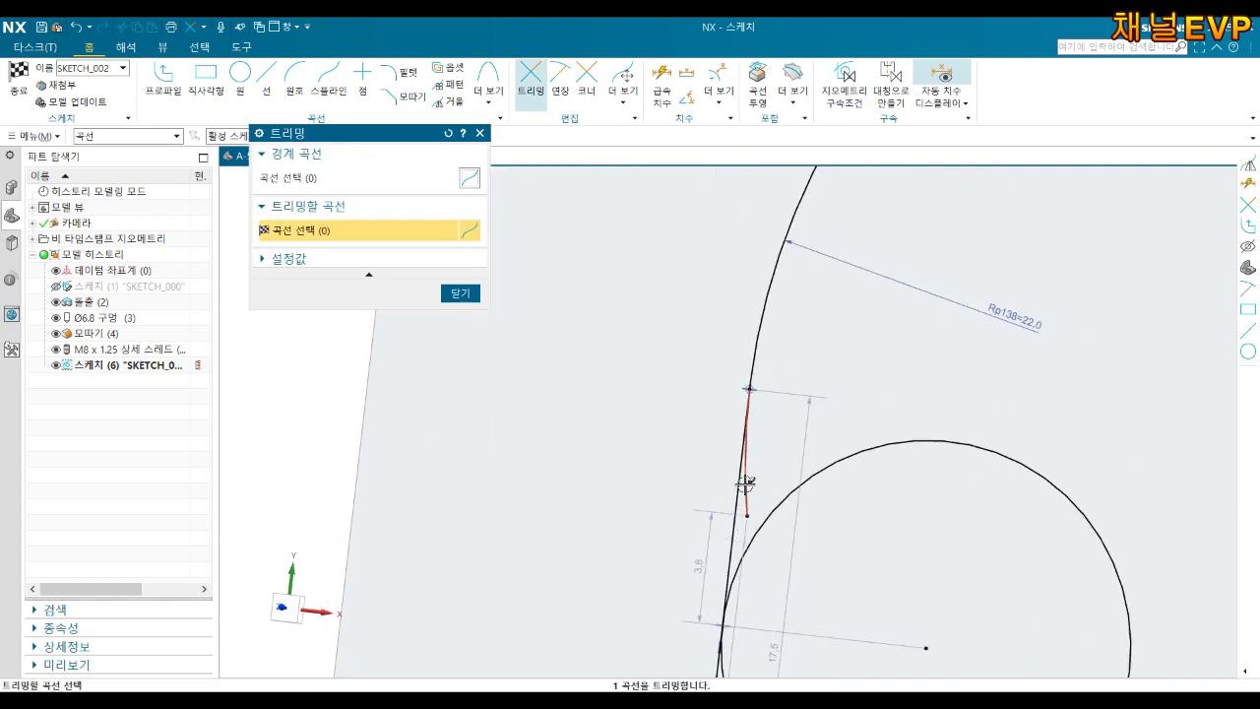
{"action": "scroll", "coordinate": [774, 486], "scroll_direction": "down", "scroll_amount": 3}
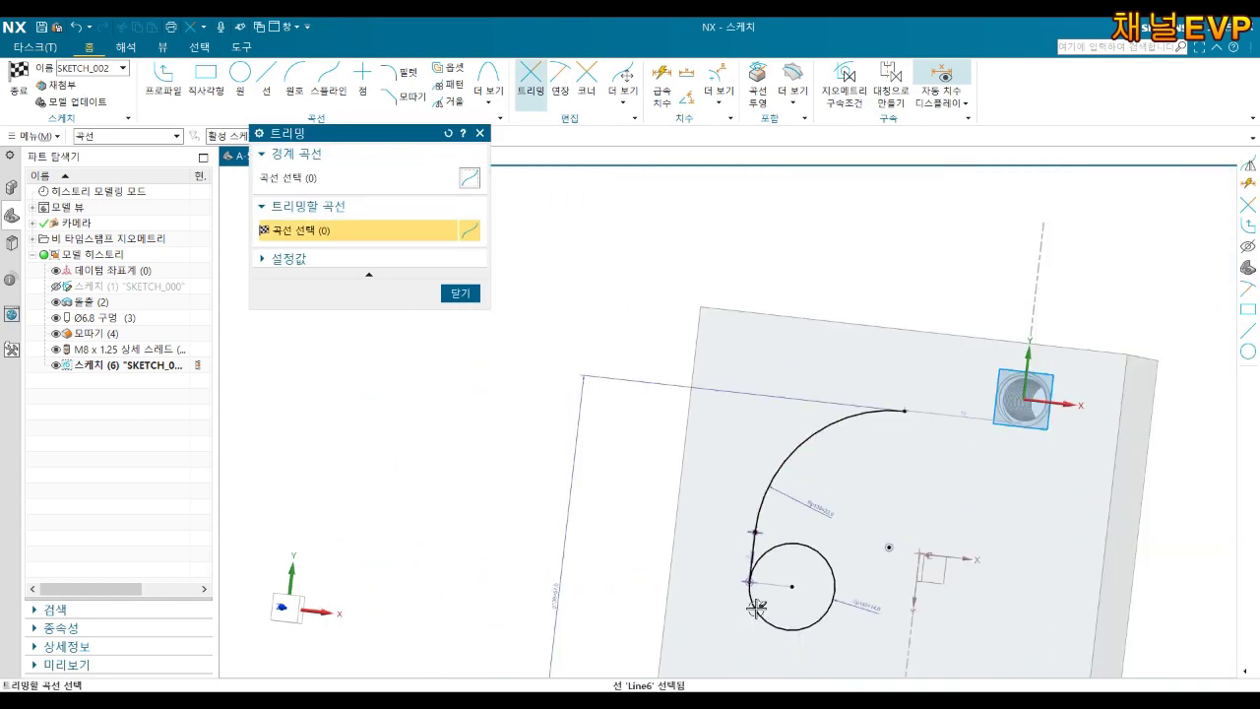
{"action": "scroll", "coordinate": [777, 620], "scroll_direction": "down", "scroll_amount": 4}
{"action": "right_click", "coordinate": [745, 269]}
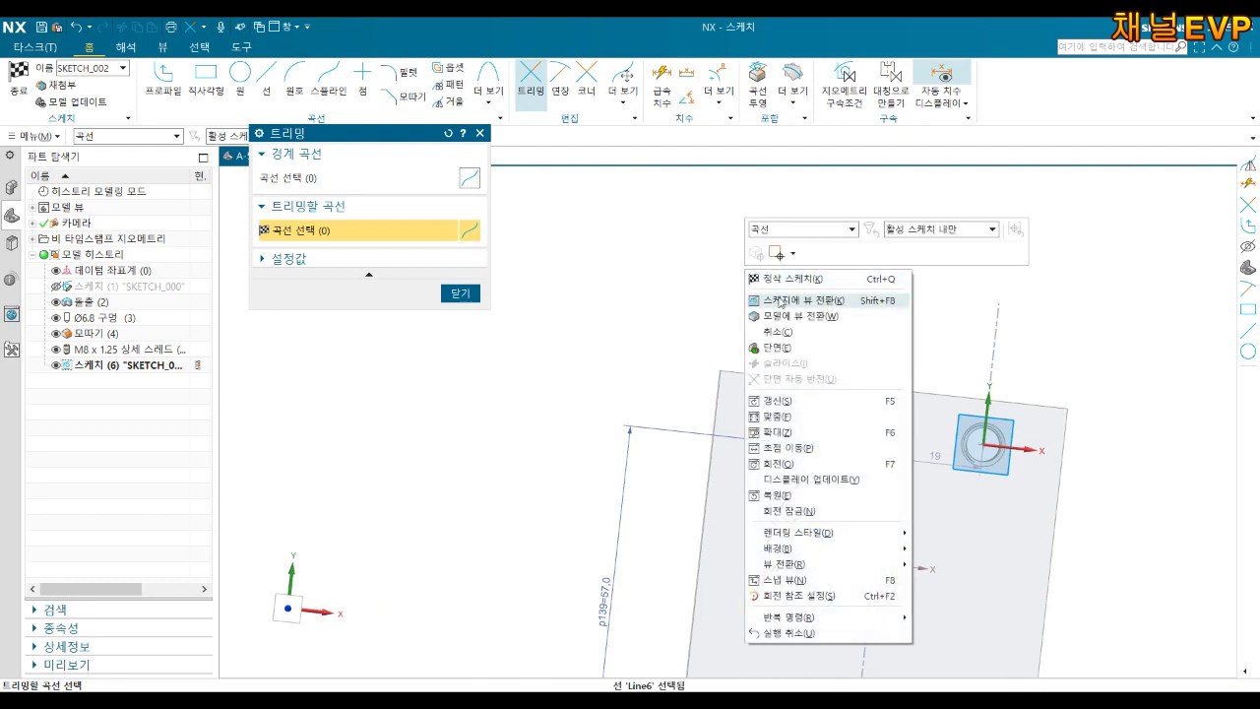
{"action": "left_click", "coordinate": [758, 299]}
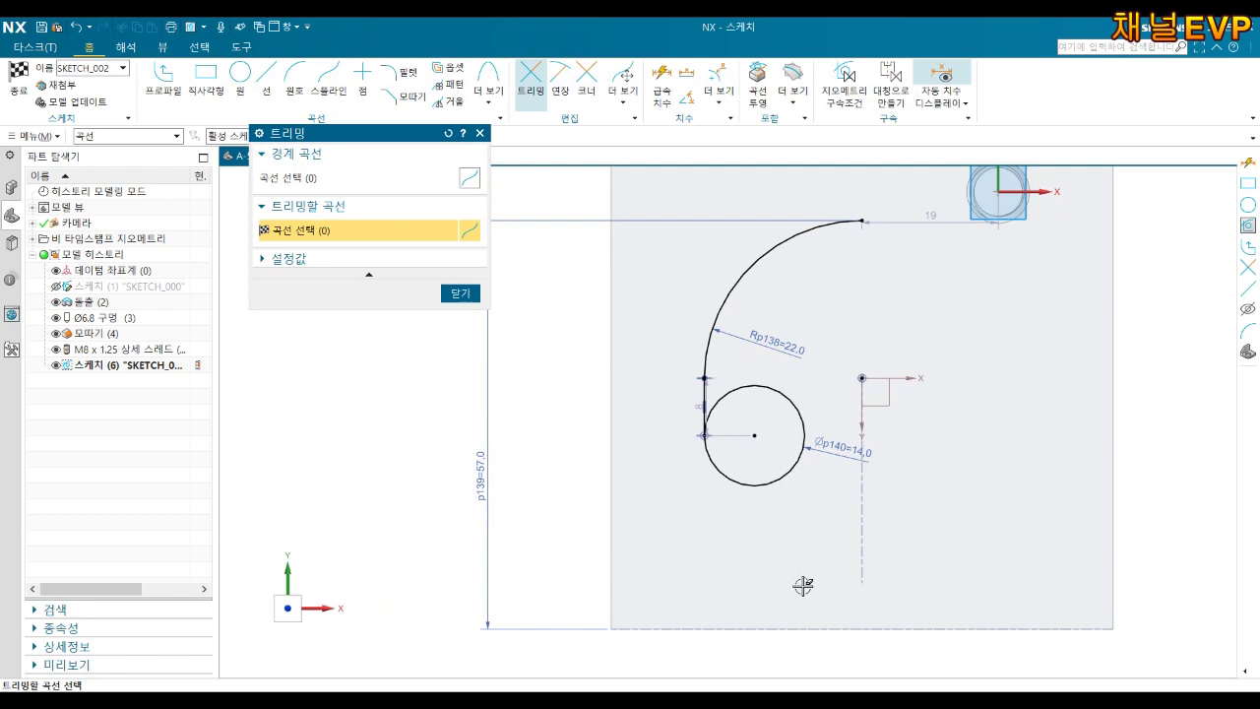
{"action": "key", "text": "d"}
{"action": "left_click", "coordinate": [753, 436]}
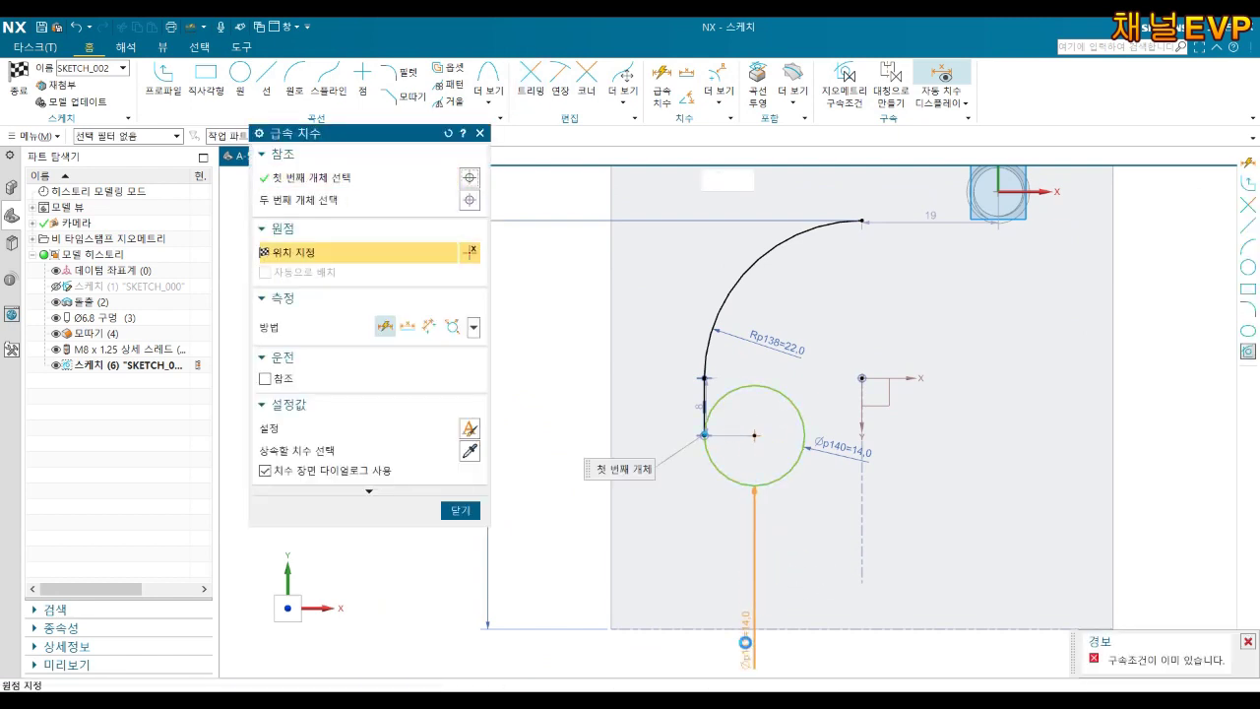
Dimension the circle's centre 25 (entered as 18+7) above the block's bottom edge.
{"action": "left_click", "coordinate": [745, 630]}
{"action": "left_click", "coordinate": [567, 538]}
{"action": "type", "text": "18+7"}
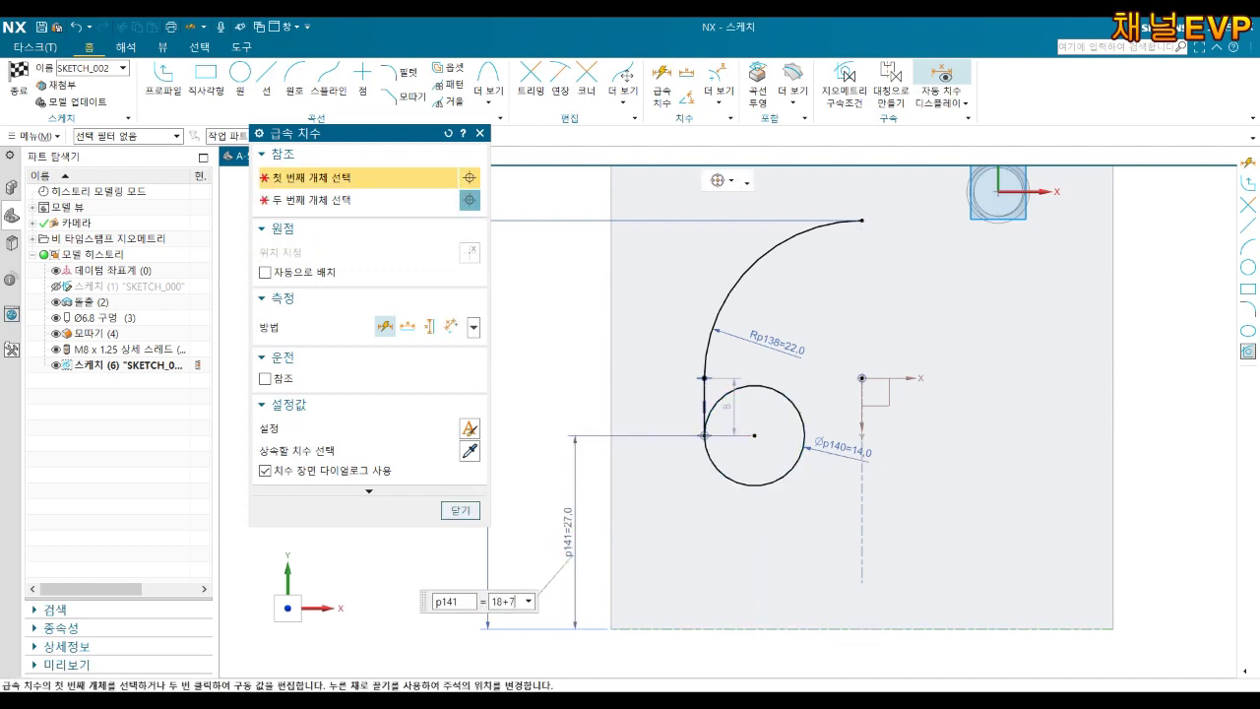
{"action": "key", "text": "Return"}
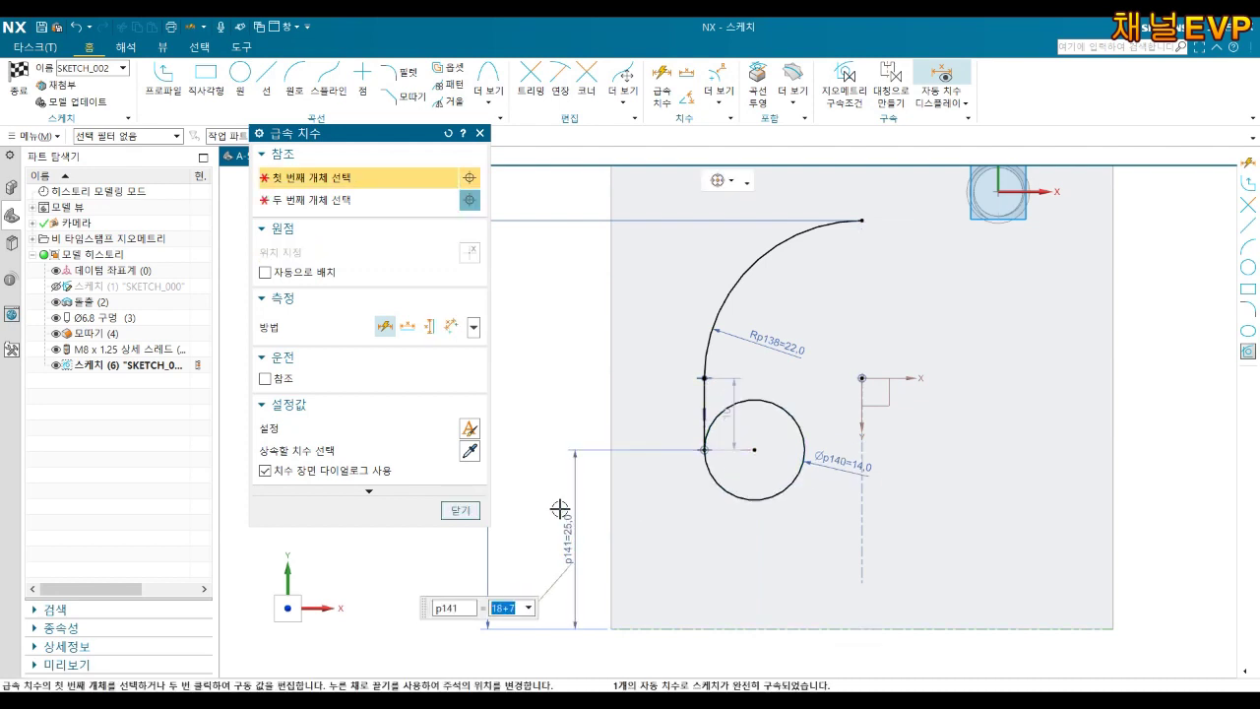
{"action": "key", "text": "Escape"}
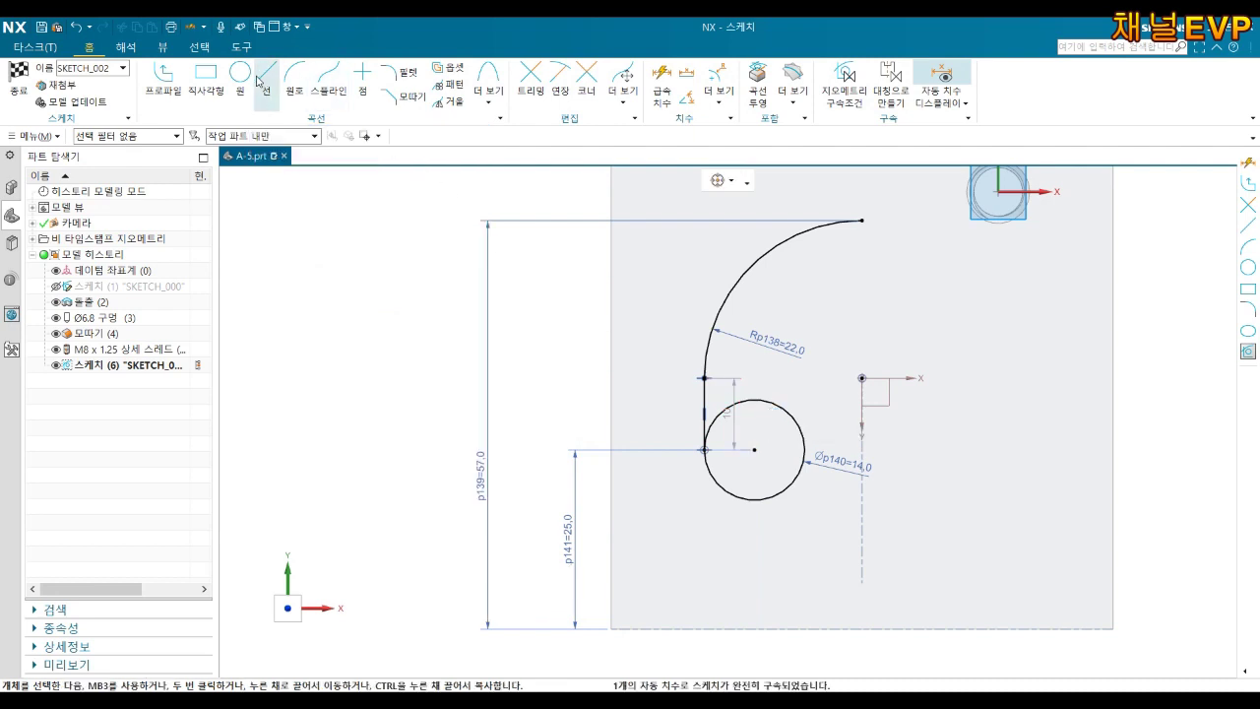
{"action": "left_click", "coordinate": [240, 74]}
Draw a second circle centred on the dashed vertical axis below the origin.
{"action": "left_click", "coordinate": [861, 378]}
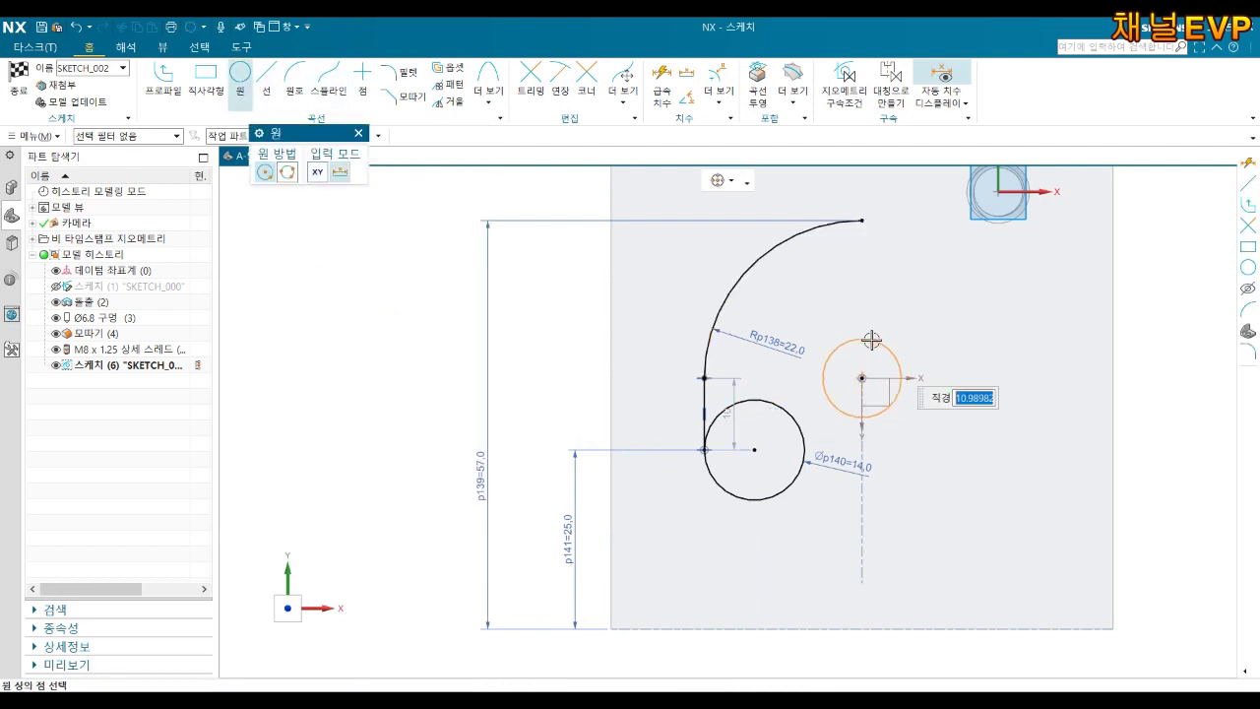
{"action": "key", "text": "Escape"}
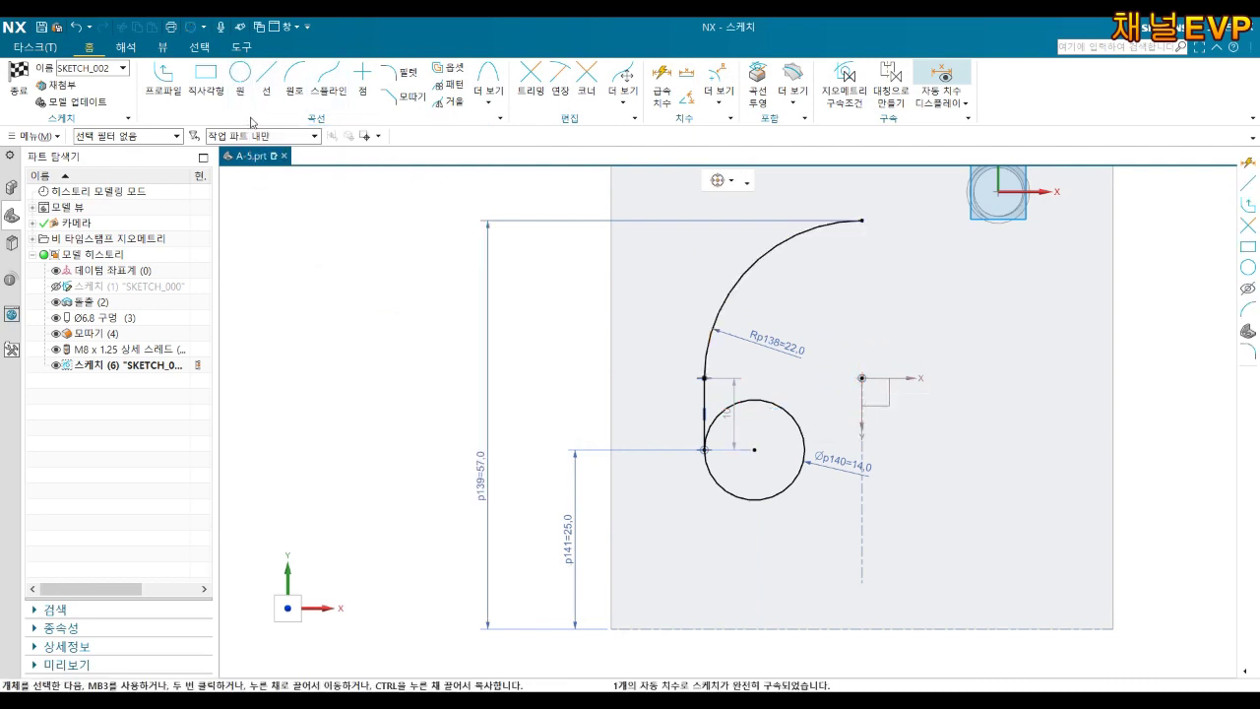
{"action": "left_click", "coordinate": [858, 451]}
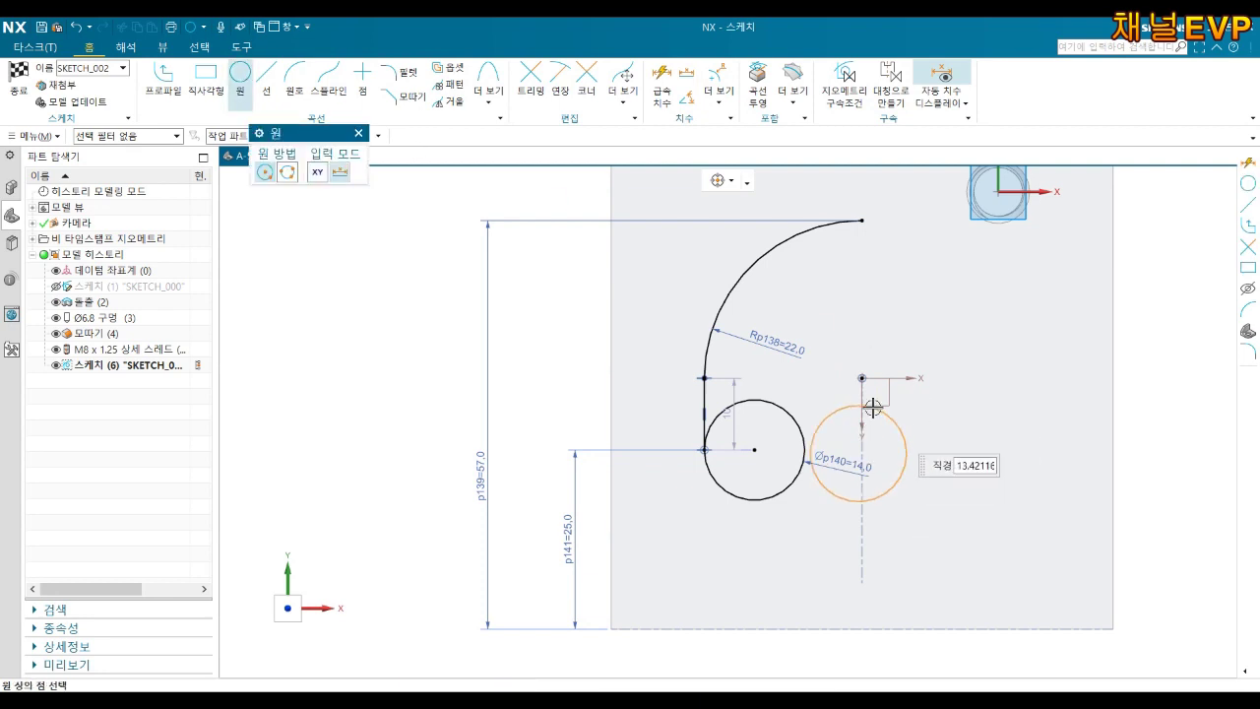
{"action": "left_click", "coordinate": [870, 404]}
{"action": "scroll", "coordinate": [872, 403], "scroll_direction": "up", "scroll_amount": 3}
{"action": "key", "text": "Escape"}
{"action": "key", "text": "d"}
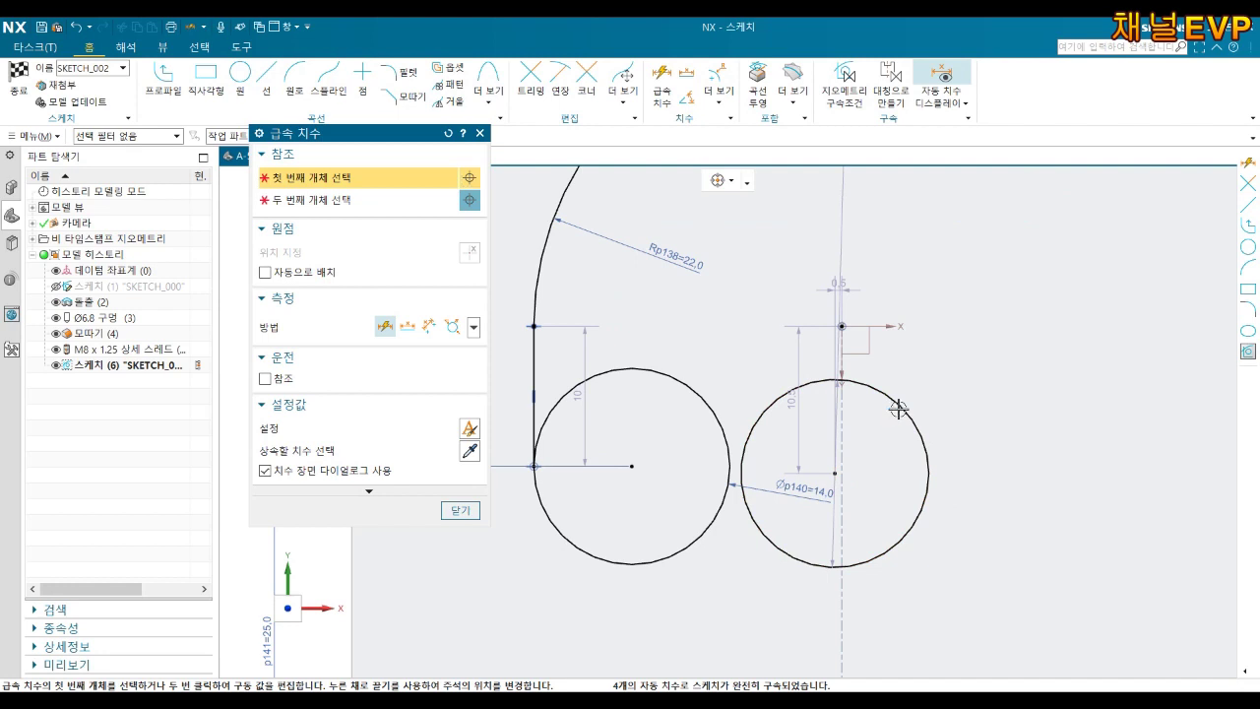
Give the right circle a 14 diameter and align its centre vertically under the top point.
{"action": "key", "text": "Escape"}
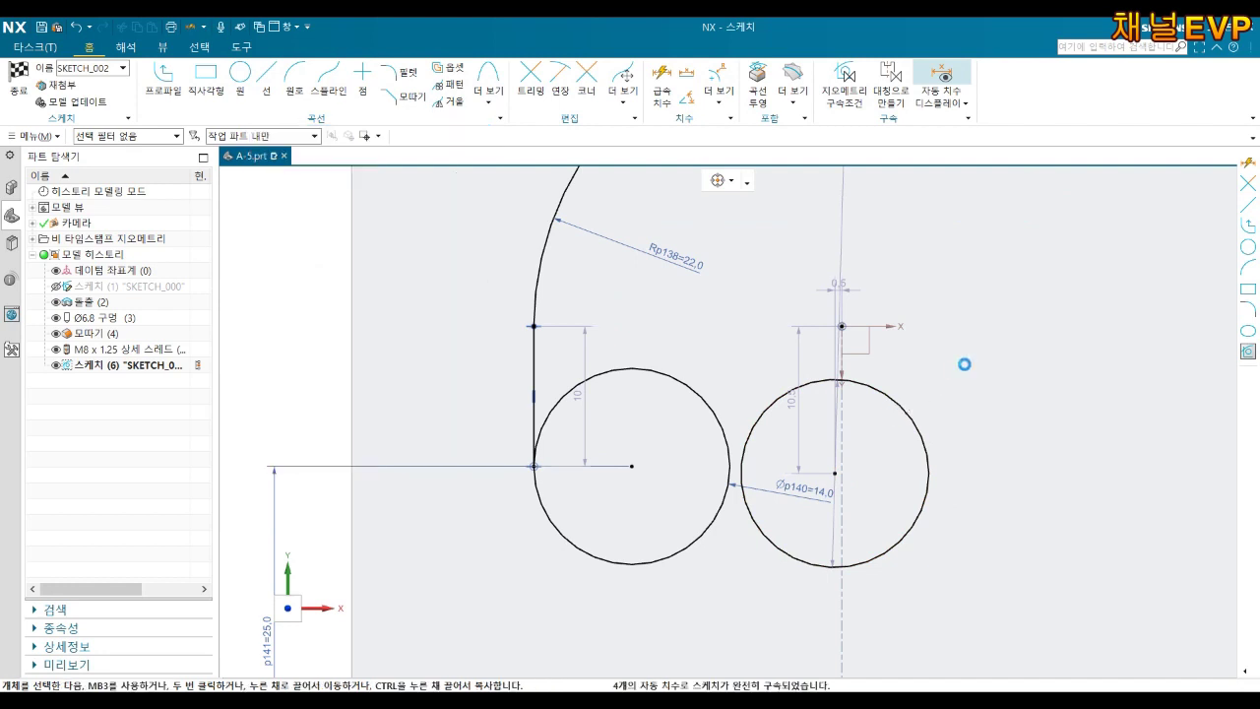
{"action": "key", "text": "d"}
{"action": "left_click", "coordinate": [888, 400]}
{"action": "left_click", "coordinate": [945, 364]}
{"action": "key", "text": "Return"}
{"action": "key", "text": "Escape"}
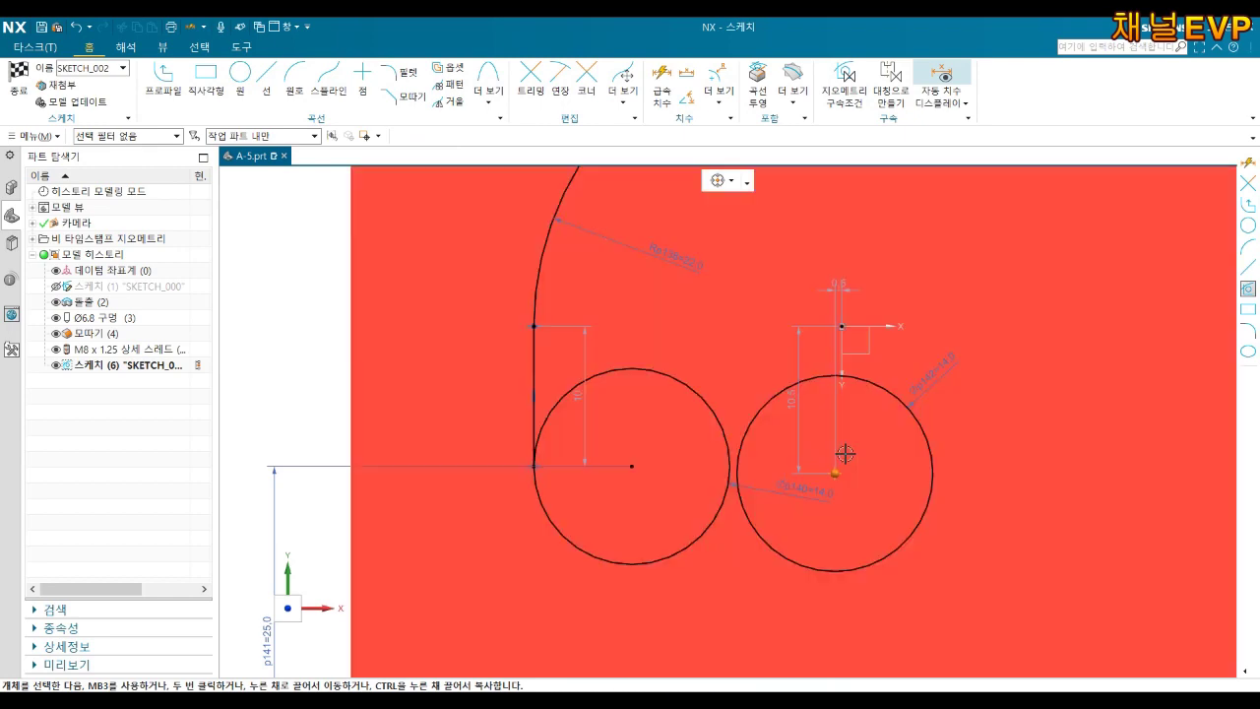
{"action": "left_click", "coordinate": [842, 324]}
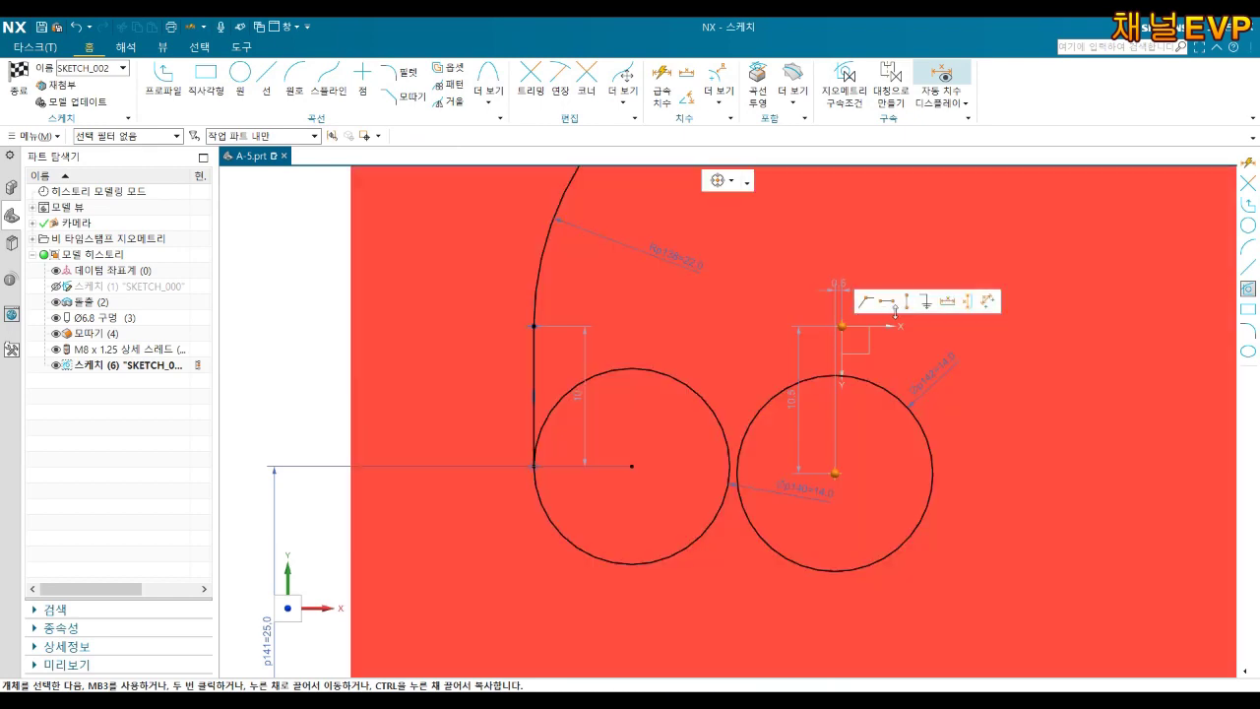
{"action": "left_click", "coordinate": [895, 309]}
{"action": "left_click", "coordinate": [921, 401]}
{"action": "left_click_drag", "start_coordinate": [857, 478], "coordinate": [756, 480]}
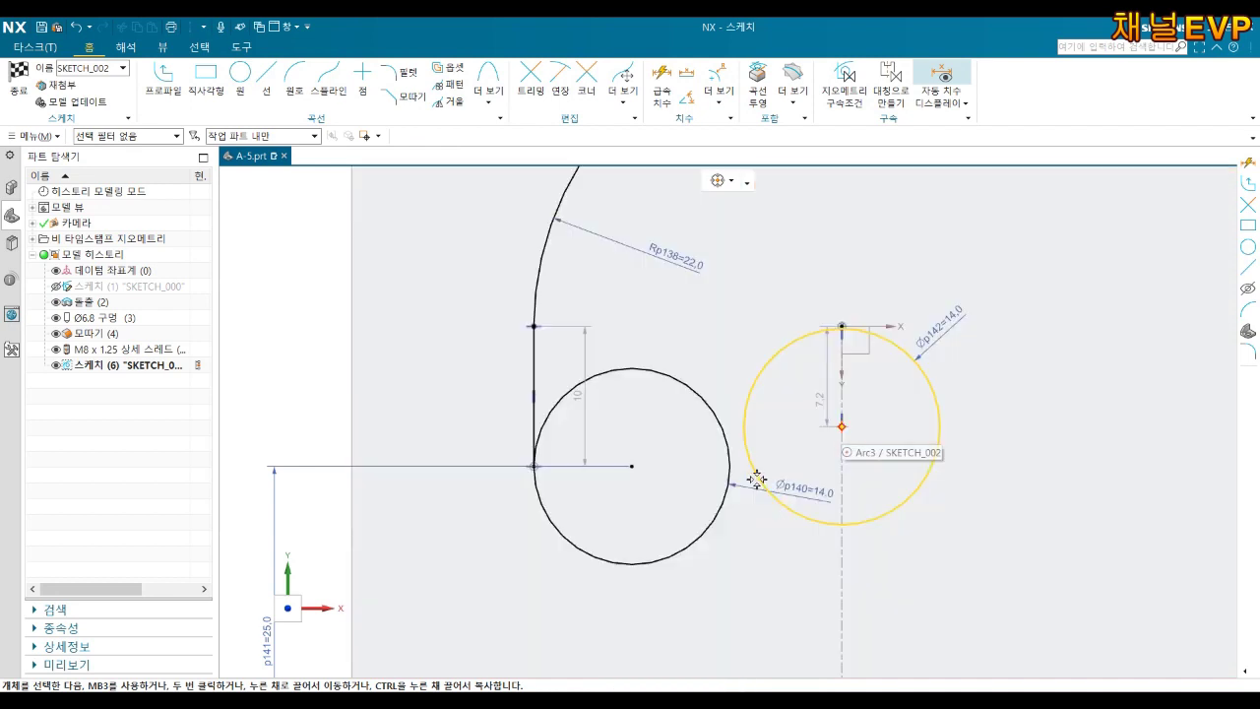
Dimension a vertical offset of 0 between the left and right circle centres.
{"action": "key", "text": "d"}
{"action": "left_click", "coordinate": [631, 467]}
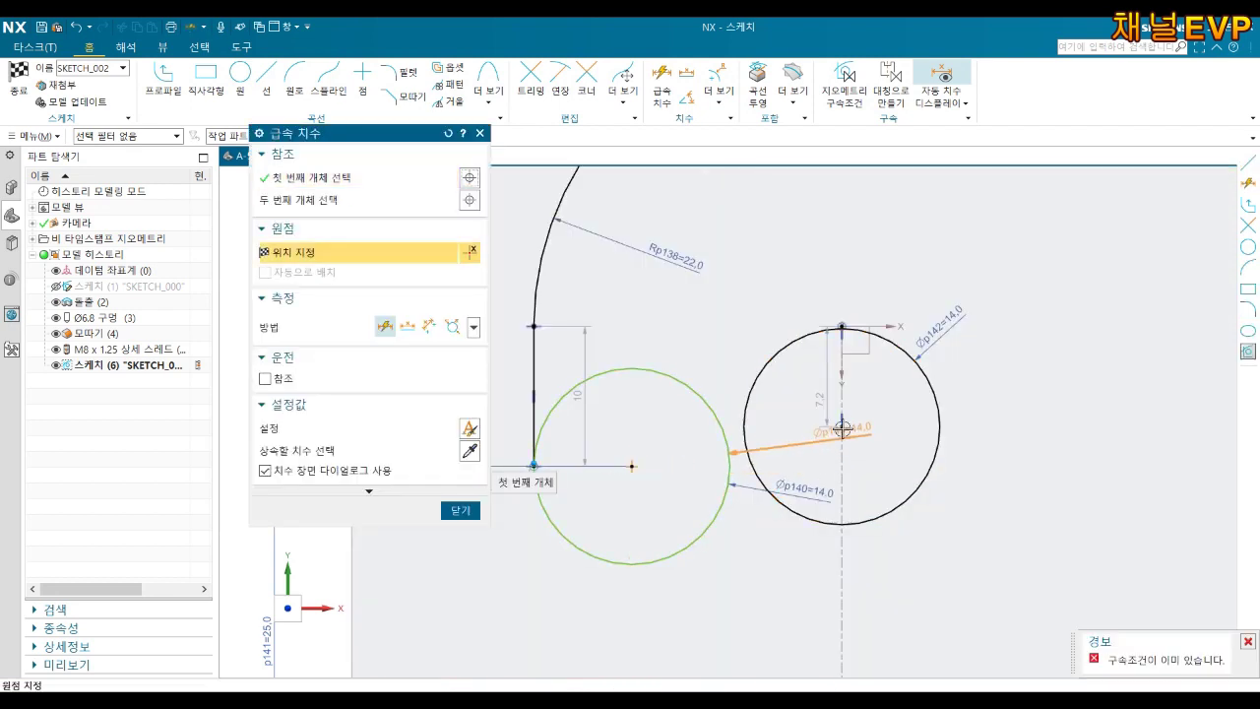
{"action": "left_click", "coordinate": [842, 425]}
{"action": "left_click", "coordinate": [982, 454]}
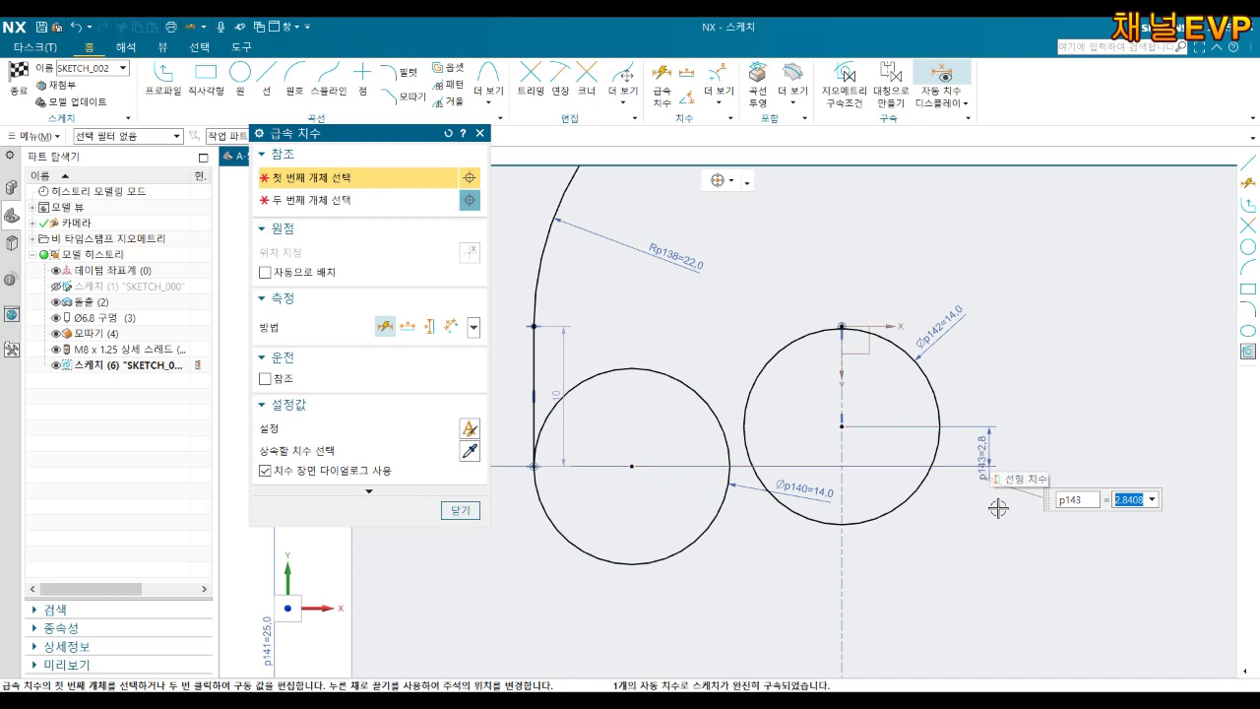
{"action": "type", "text": "0"}
{"action": "key", "text": "Return"}
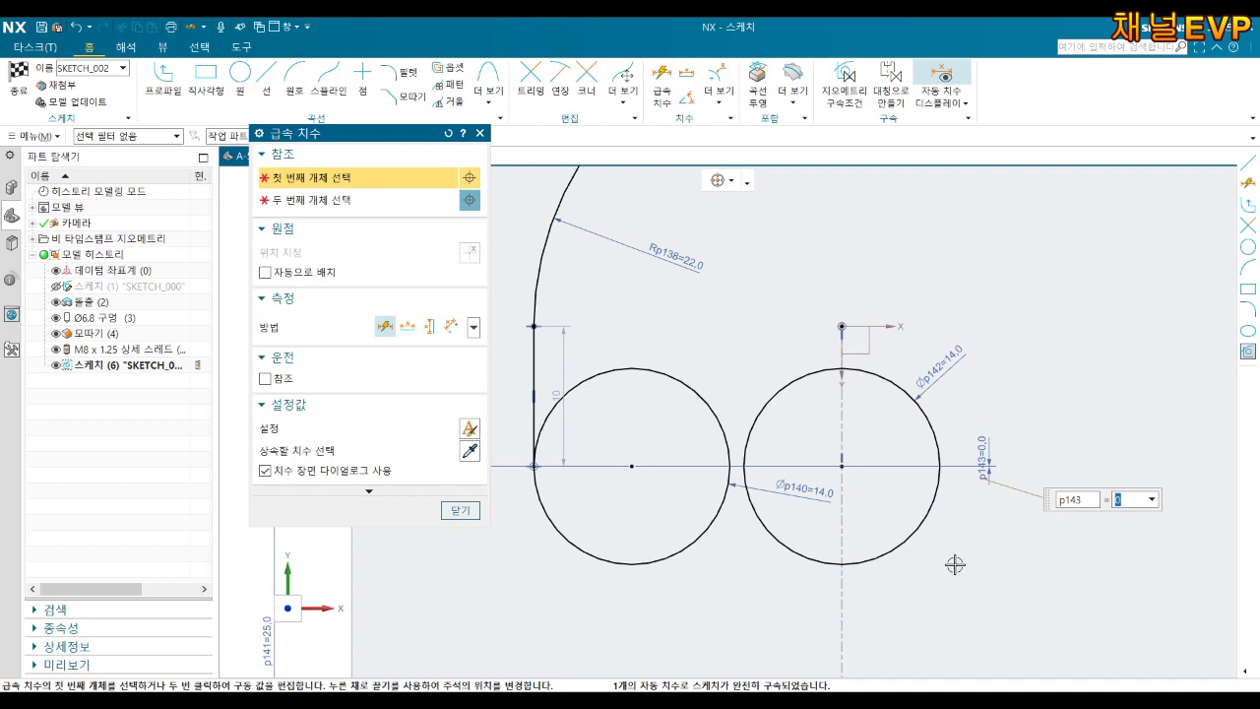
{"action": "key", "text": "Escape"}
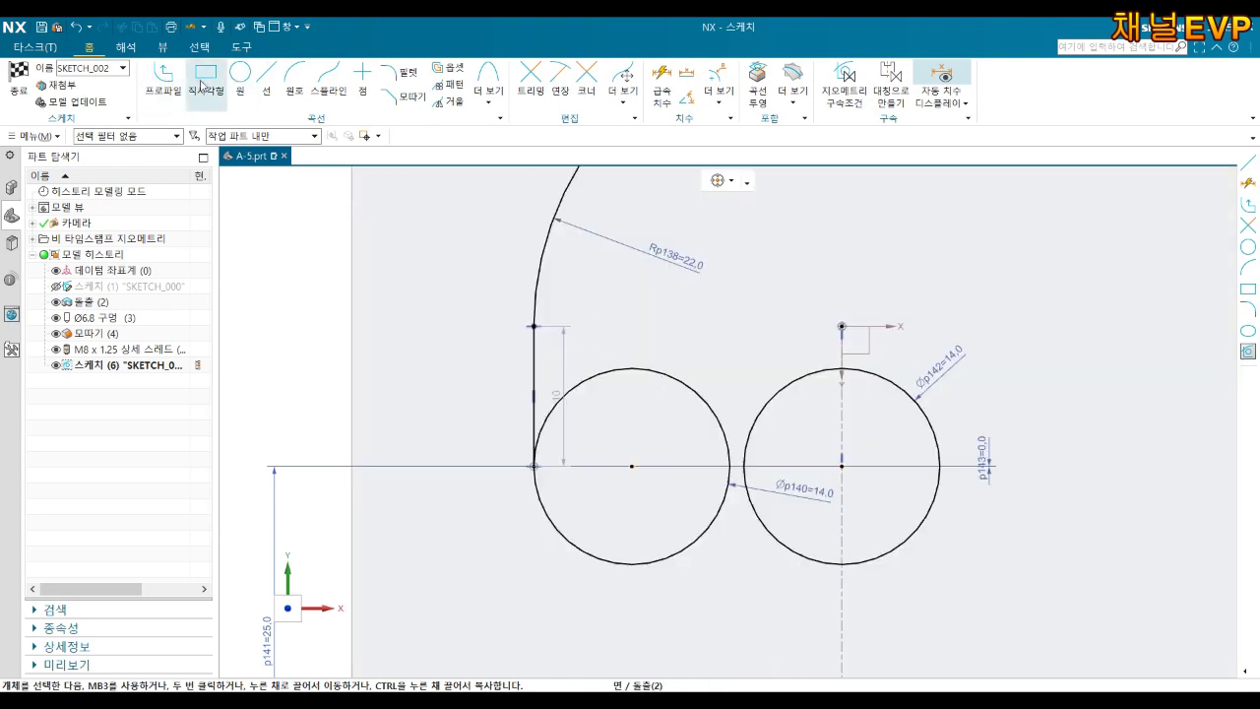
Draw a slanted line from below the left circle up past the right circle.
{"action": "left_click", "coordinate": [265, 79]}
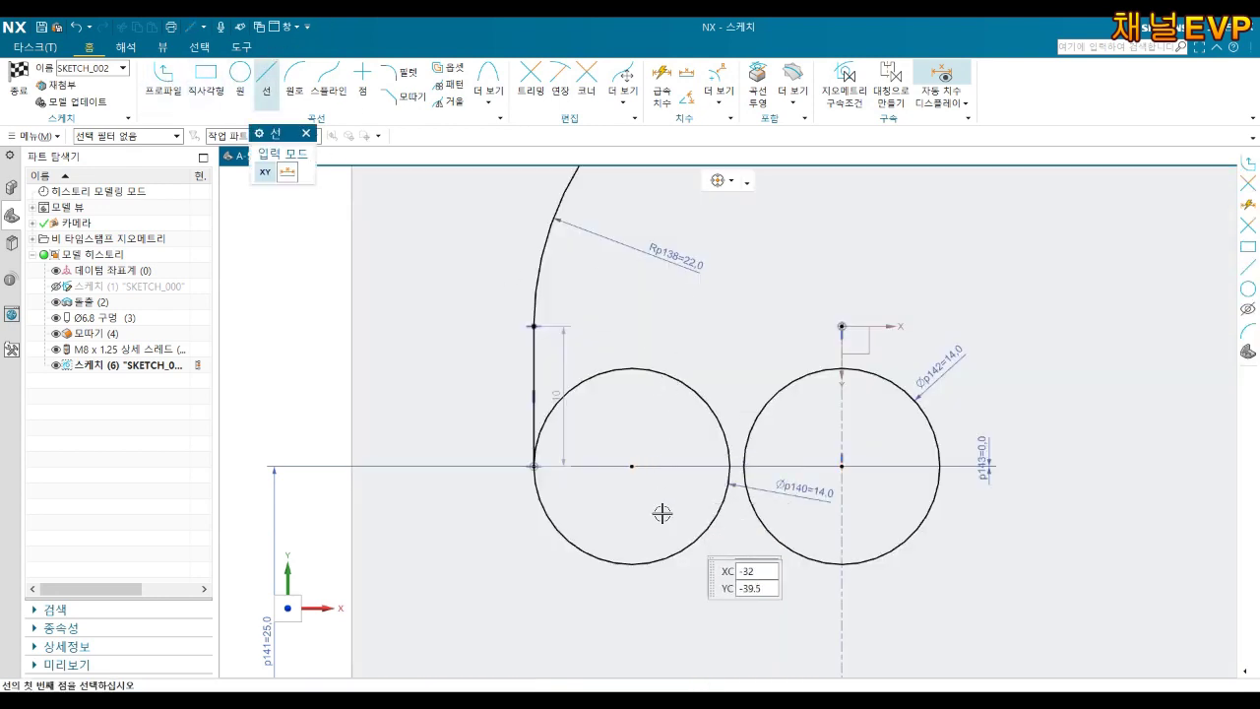
{"action": "left_click", "coordinate": [688, 591]}
{"action": "left_click", "coordinate": [792, 313]}
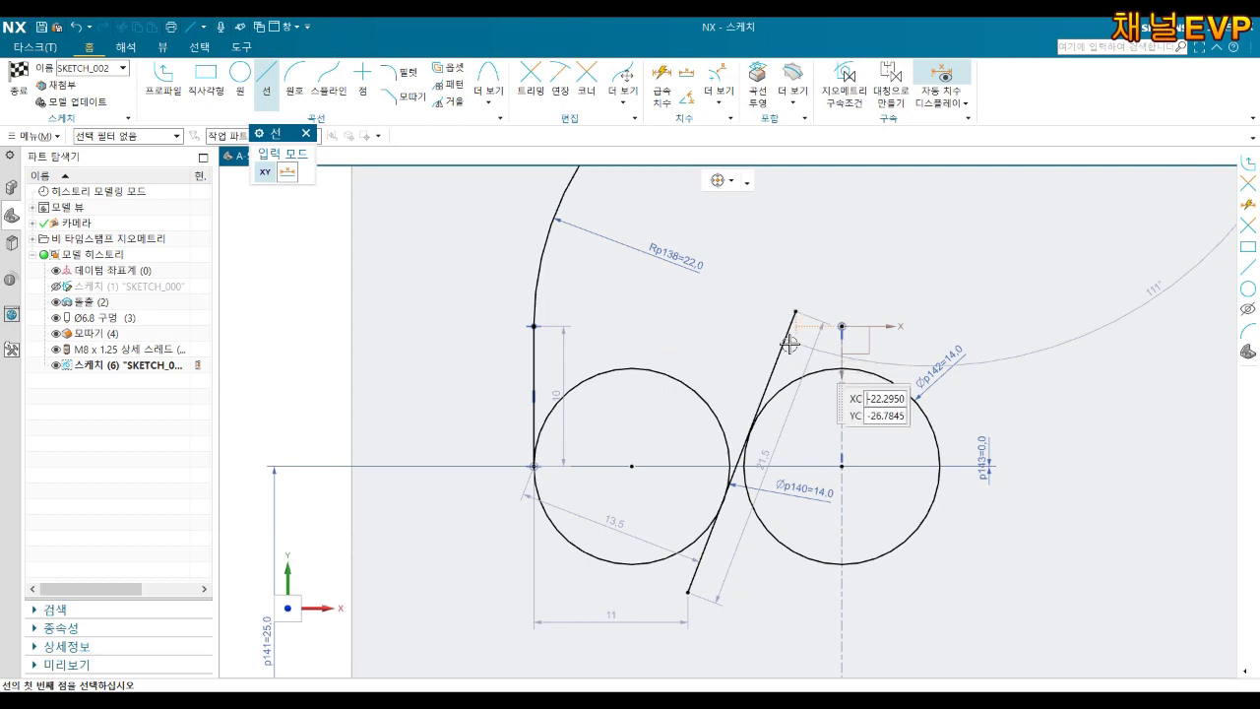
{"action": "scroll", "coordinate": [793, 463], "scroll_direction": "up", "scroll_amount": 2}
{"action": "scroll", "coordinate": [793, 463], "scroll_direction": "up", "scroll_amount": 2}
{"action": "key", "text": "Escape"}
{"action": "scroll", "coordinate": [1182, 535], "scroll_direction": "down", "scroll_amount": 1}
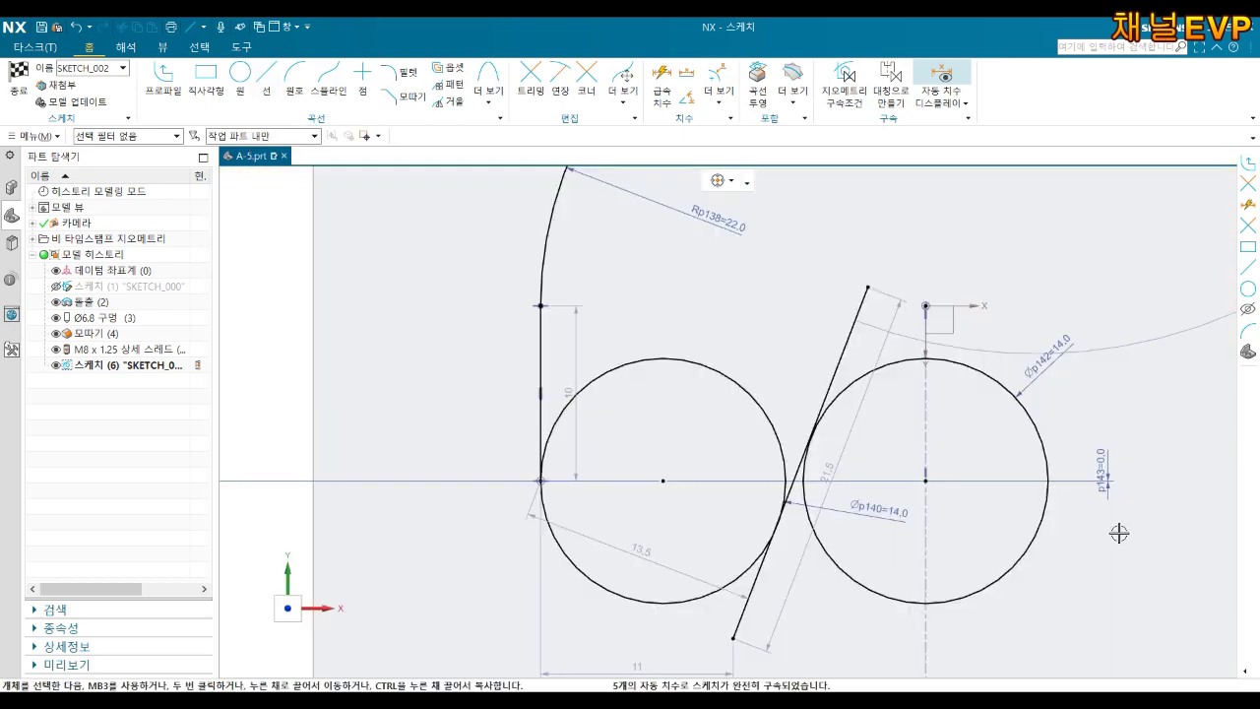
{"action": "scroll", "coordinate": [920, 464], "scroll_direction": "up", "scroll_amount": 1}
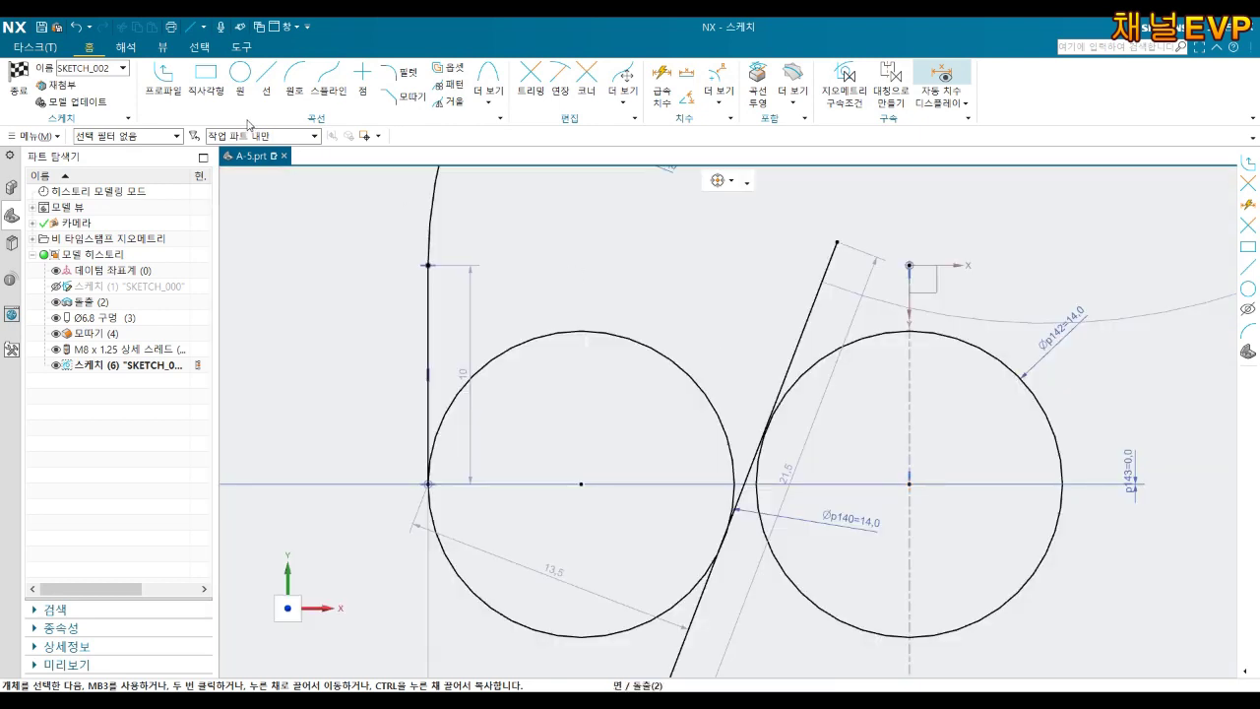
{"action": "left_click", "coordinate": [157, 136]}
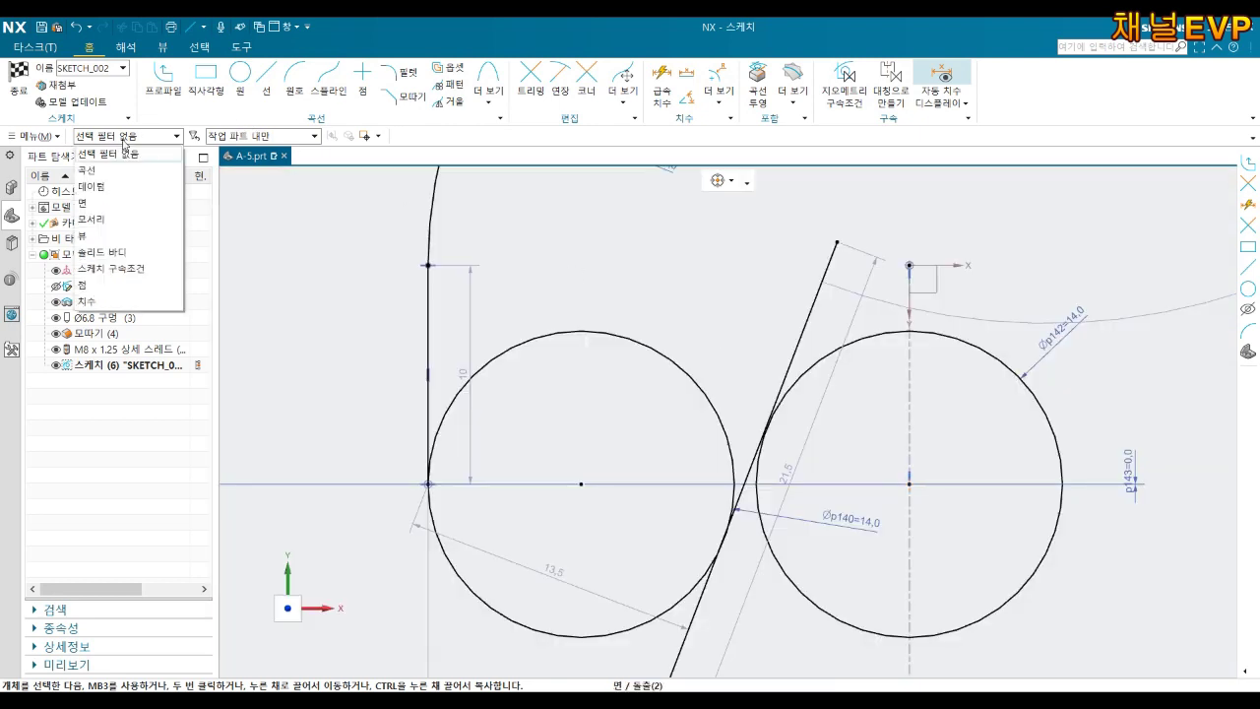
With a Curve-only selection filter, make the slanted line tangent to the right circle.
{"action": "left_click", "coordinate": [113, 174]}
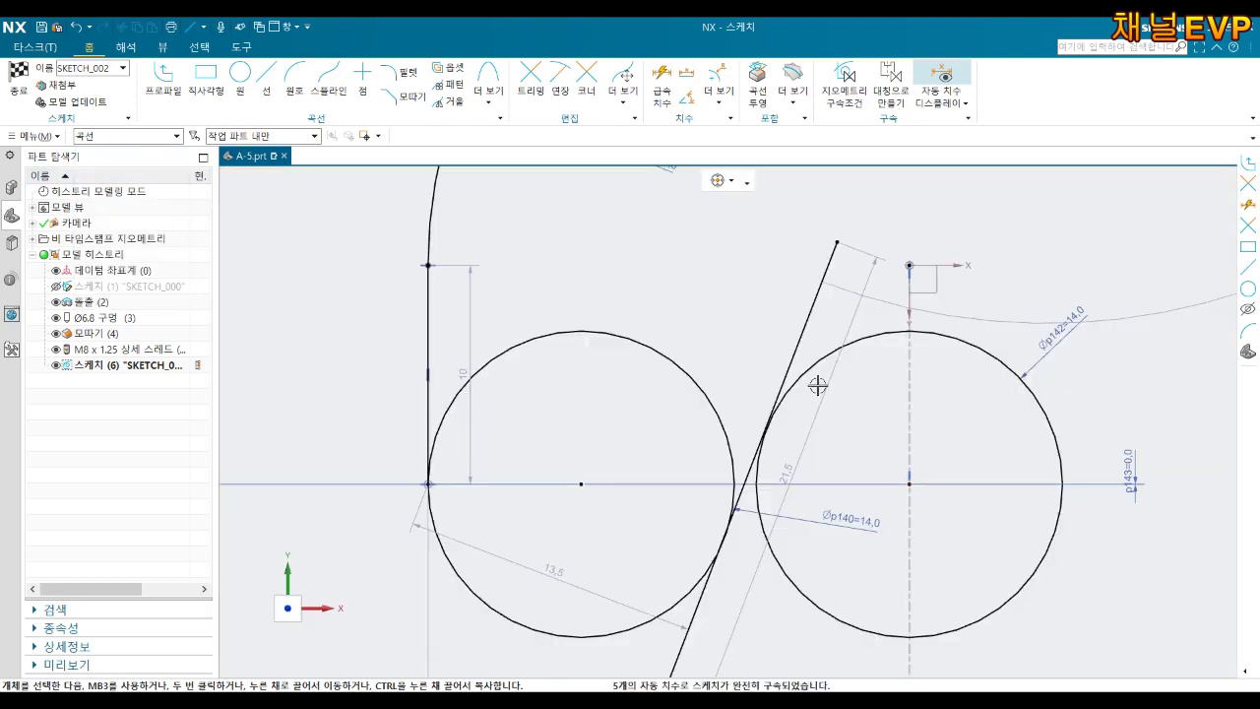
{"action": "left_click", "coordinate": [785, 379]}
{"action": "left_click", "coordinate": [811, 371]}
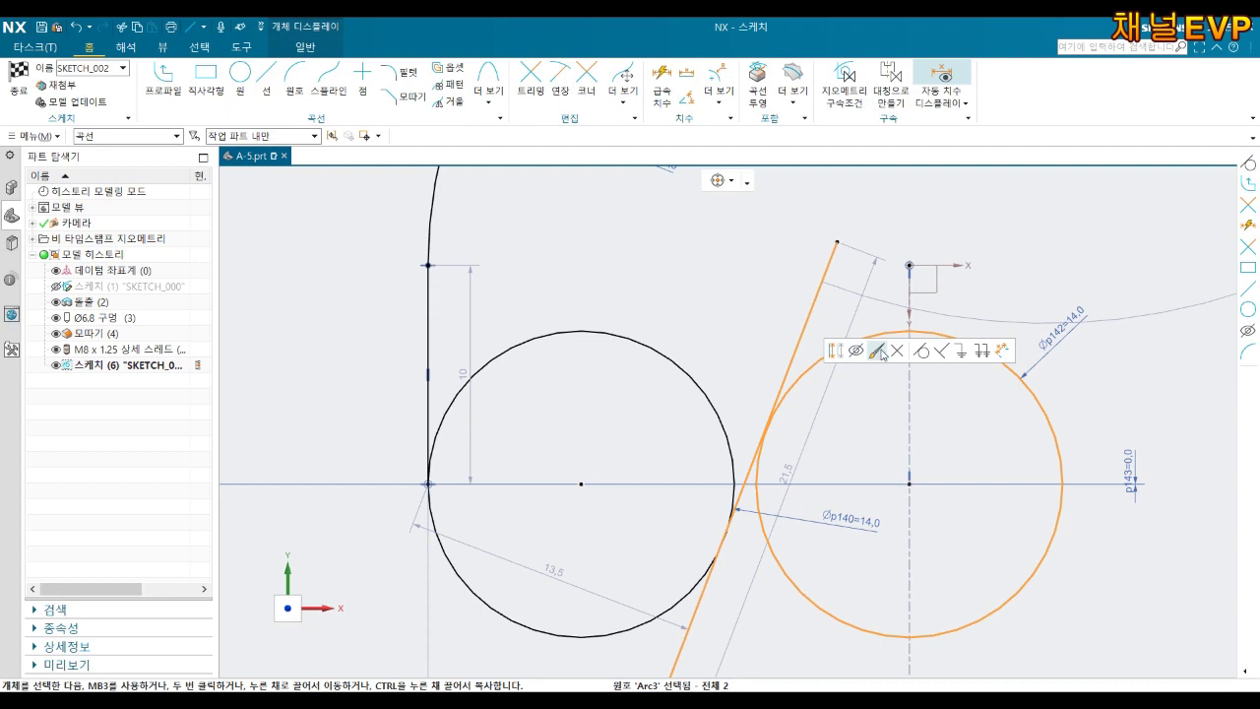
{"action": "left_click", "coordinate": [925, 357]}
Make the slanted line tangent to the left circle.
{"action": "left_click", "coordinate": [697, 589]}
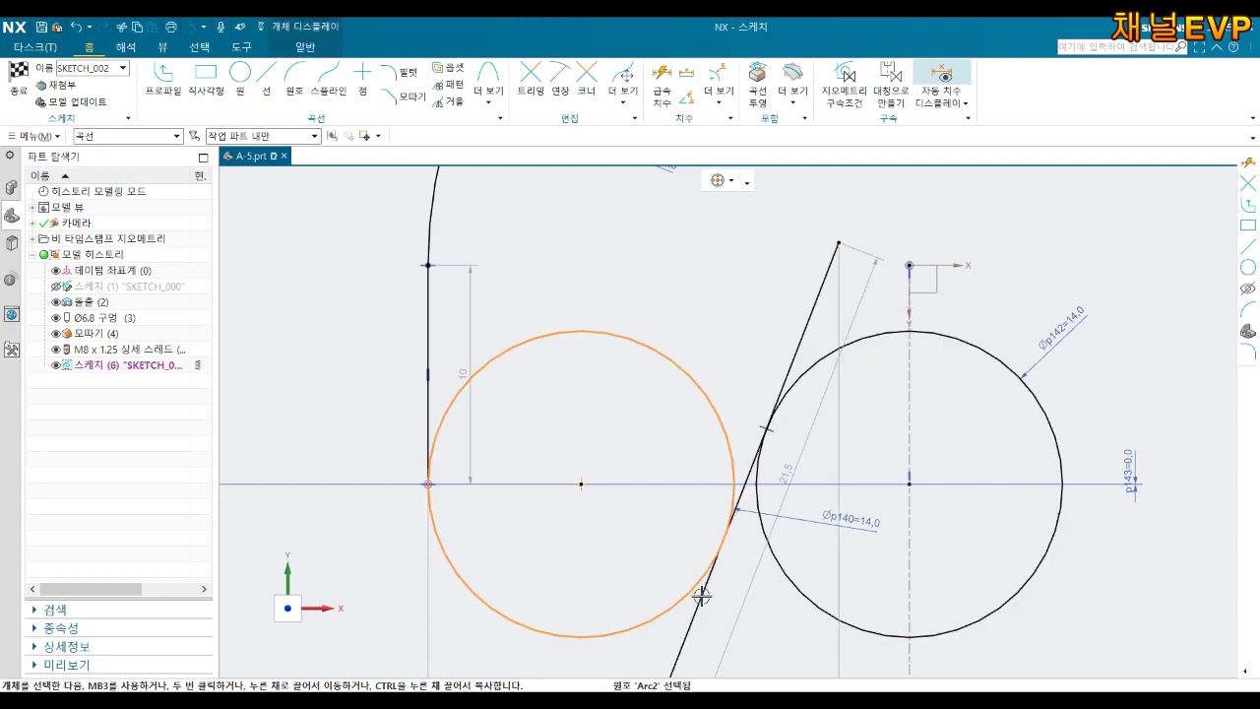
{"action": "left_click", "coordinate": [702, 597]}
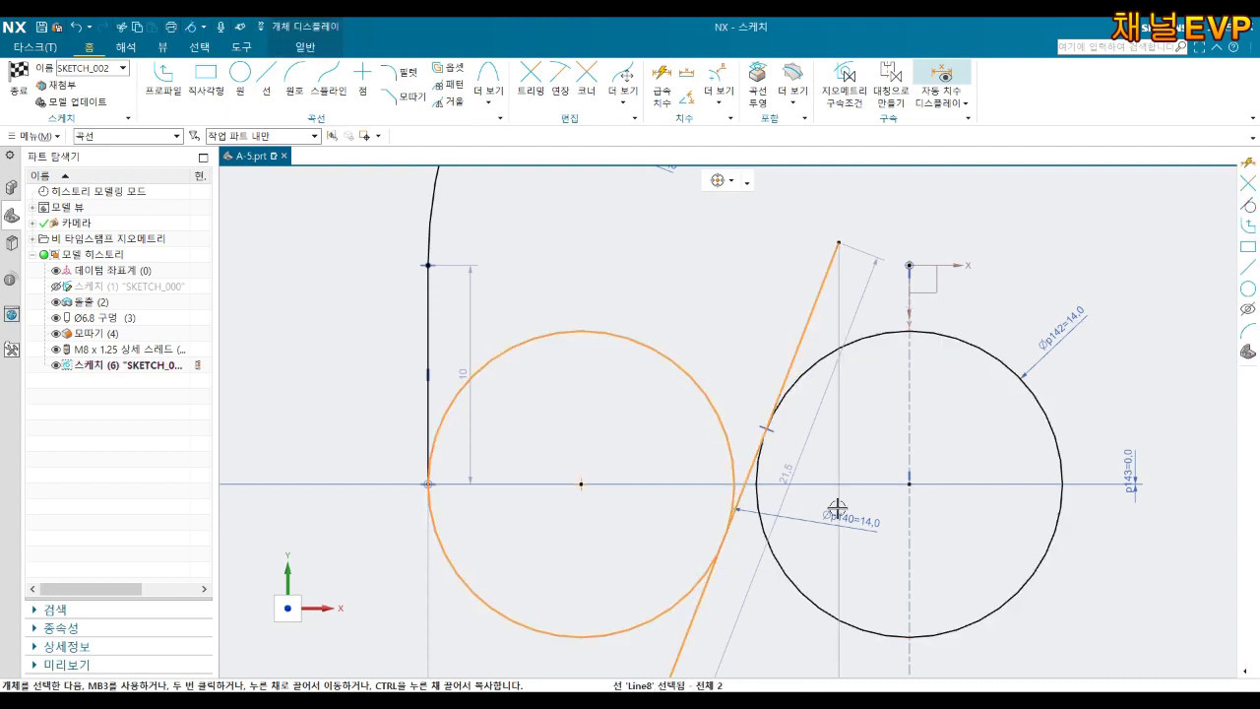
{"action": "left_click", "coordinate": [697, 599]}
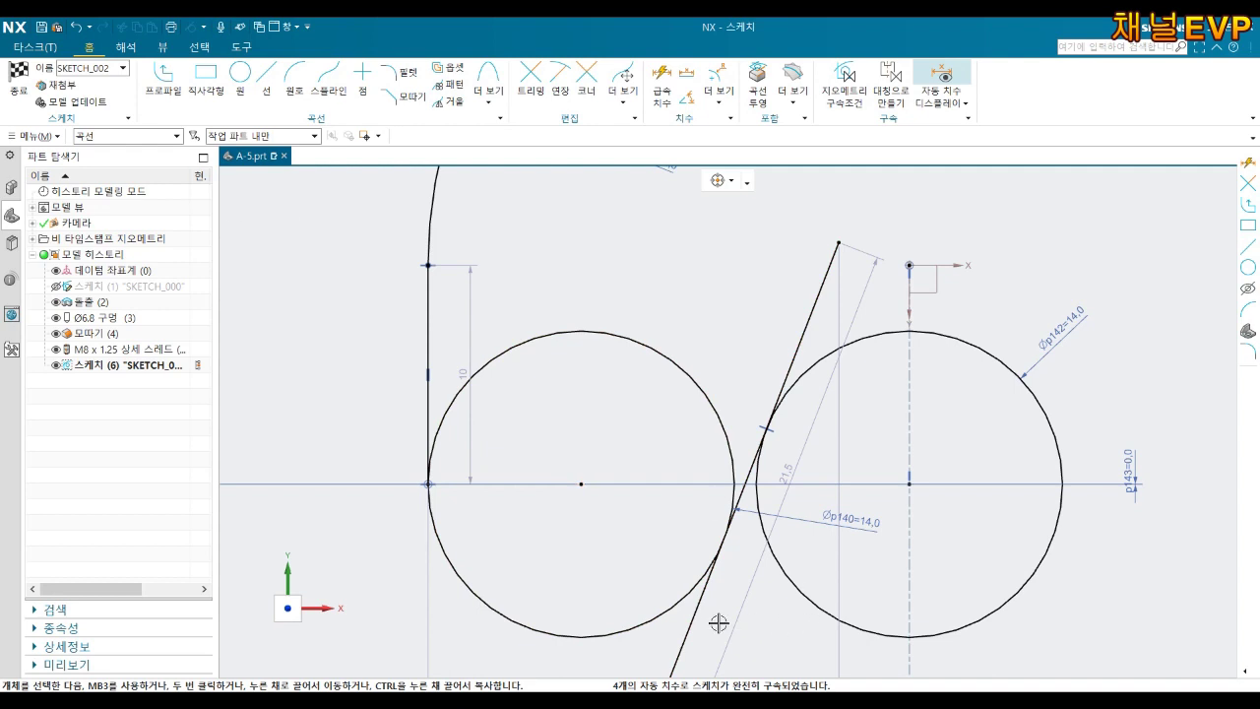
{"action": "left_click", "coordinate": [701, 595]}
{"action": "left_click", "coordinate": [689, 590]}
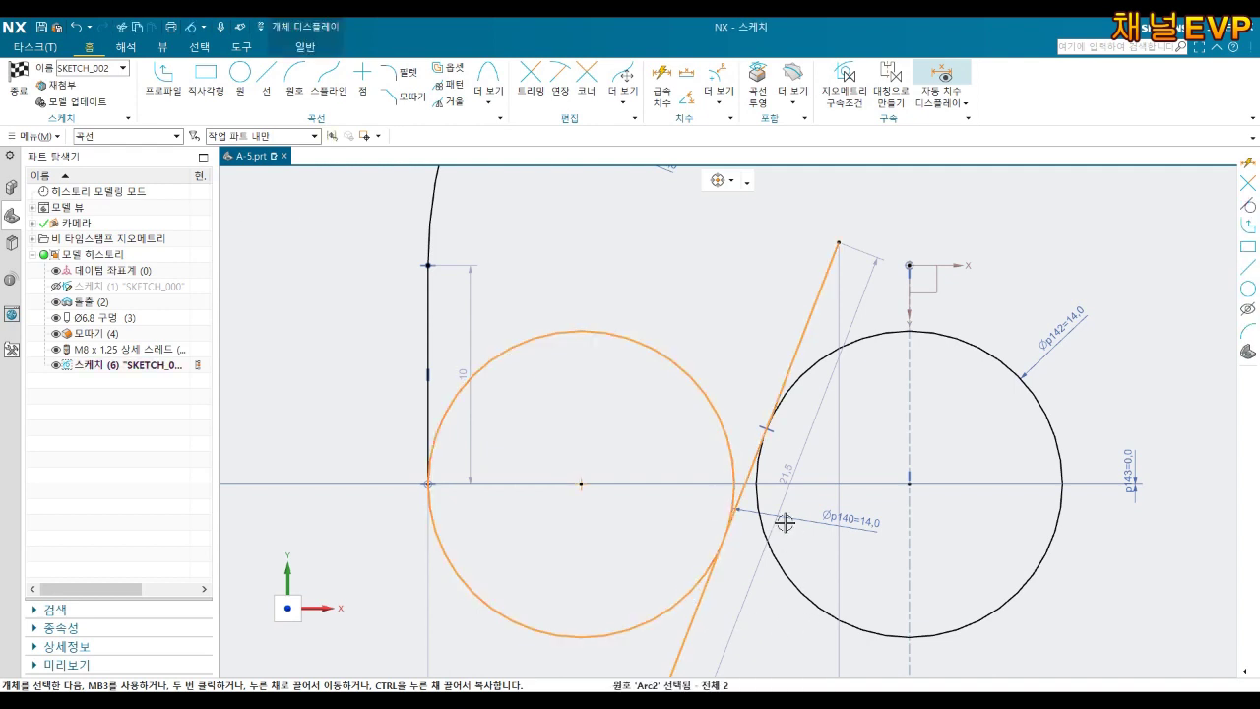
{"action": "middle_click_drag", "start_coordinate": [785, 522], "coordinate": [807, 464]}
{"action": "scroll", "coordinate": [729, 261], "scroll_direction": "up", "scroll_amount": 3}
{"action": "key", "text": "Escape"}
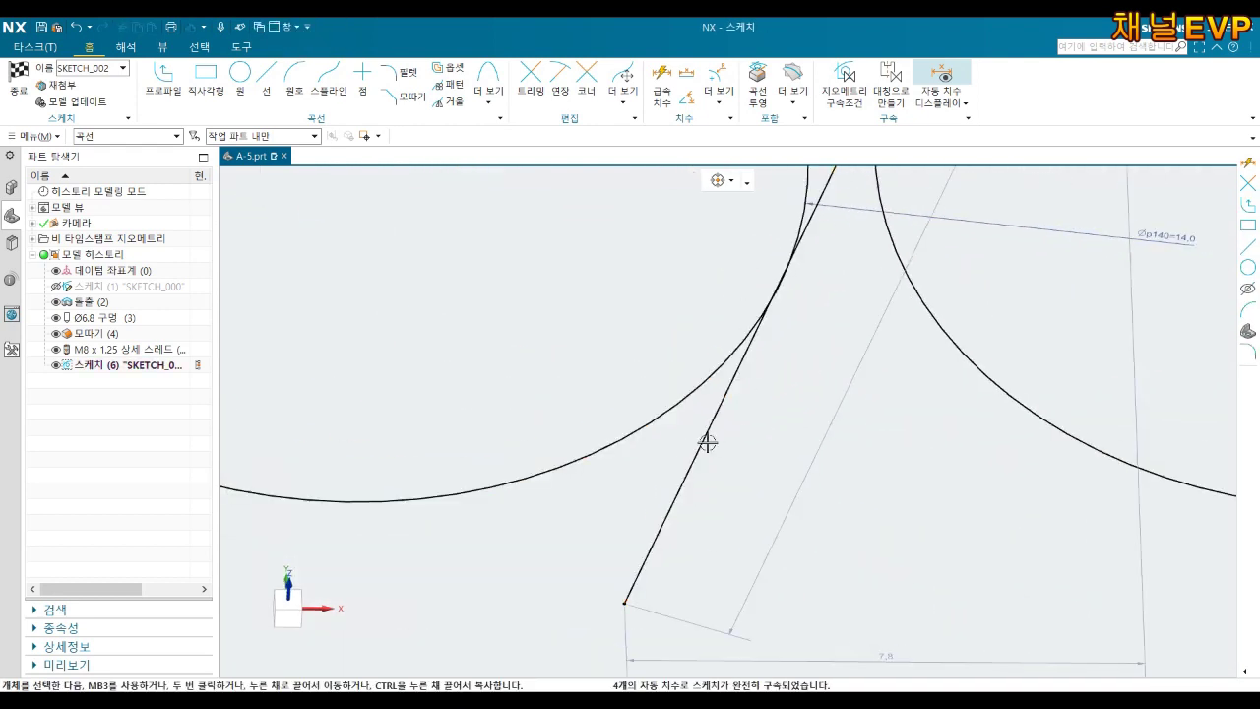
{"action": "left_click", "coordinate": [641, 436]}
{"action": "left_click", "coordinate": [673, 499]}
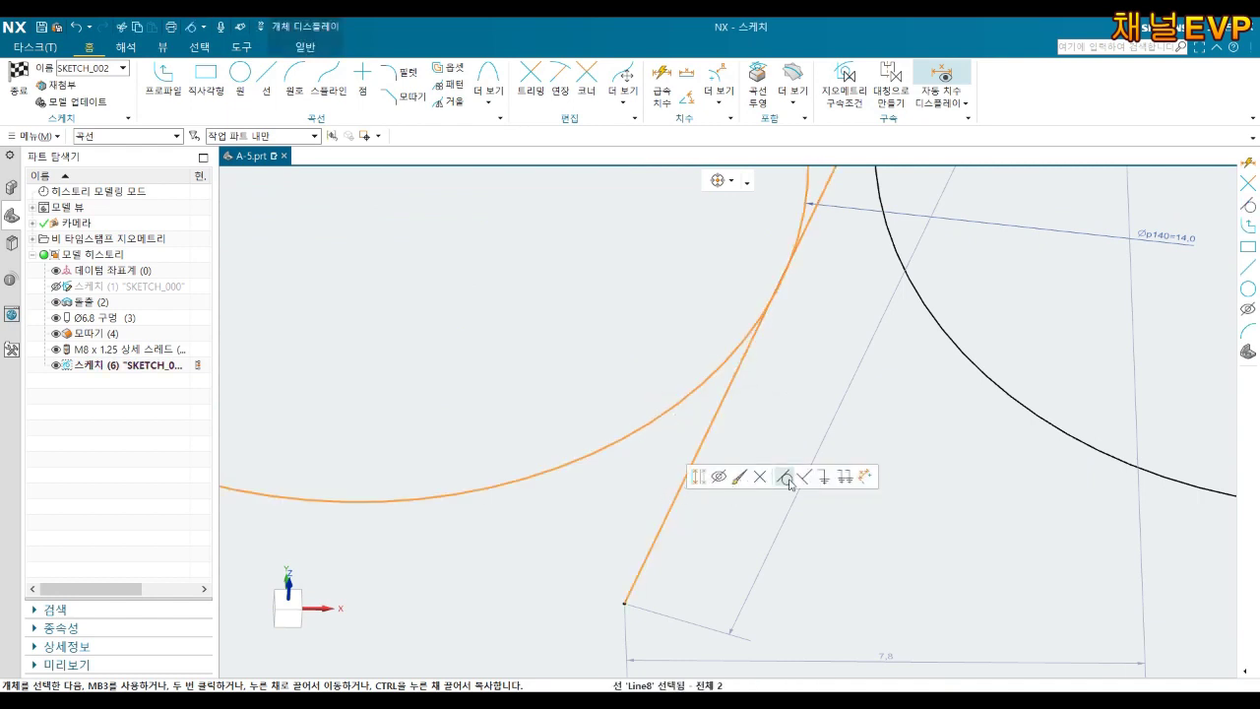
{"action": "left_click", "coordinate": [785, 477]}
{"action": "key", "text": "shift+F8"}
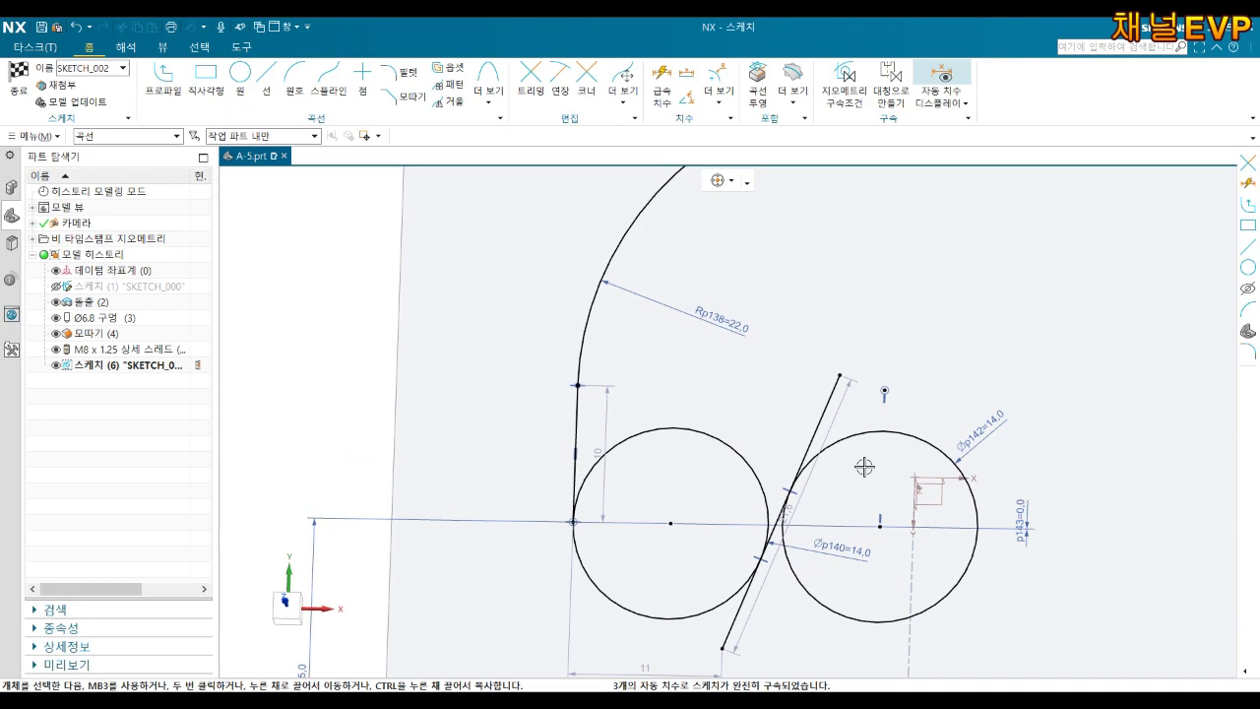
Trim the slanted line's upper and lower overhangs and the left circle's upper arc.
{"action": "key", "text": "t"}
{"action": "left_click", "coordinate": [826, 400]}
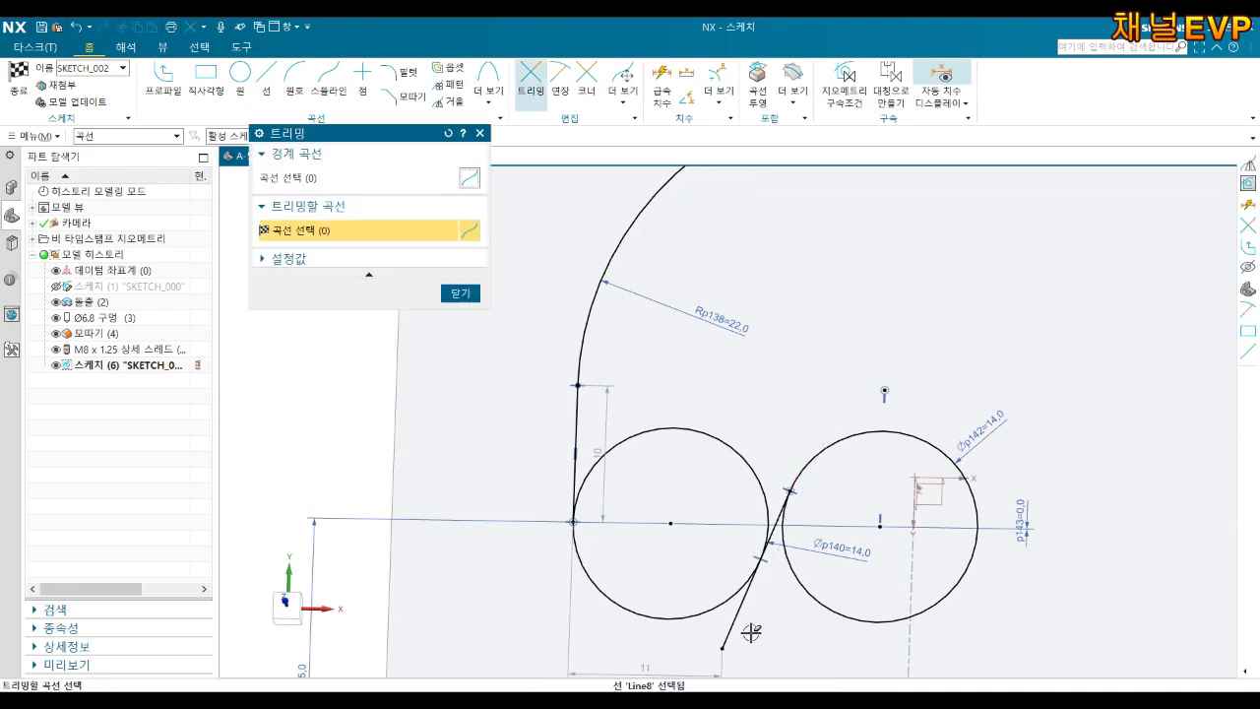
{"action": "left_click", "coordinate": [743, 630]}
{"action": "left_click", "coordinate": [745, 473]}
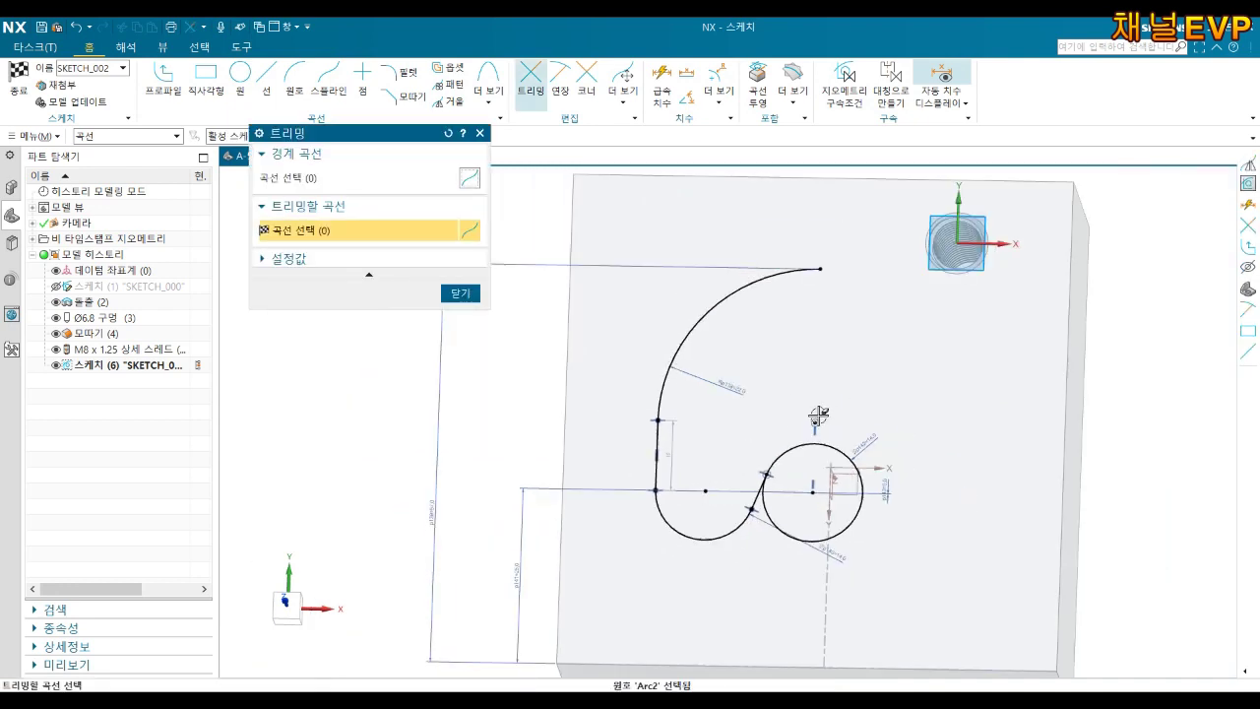
{"action": "middle_click_drag", "start_coordinate": [740, 461], "coordinate": [867, 452]}
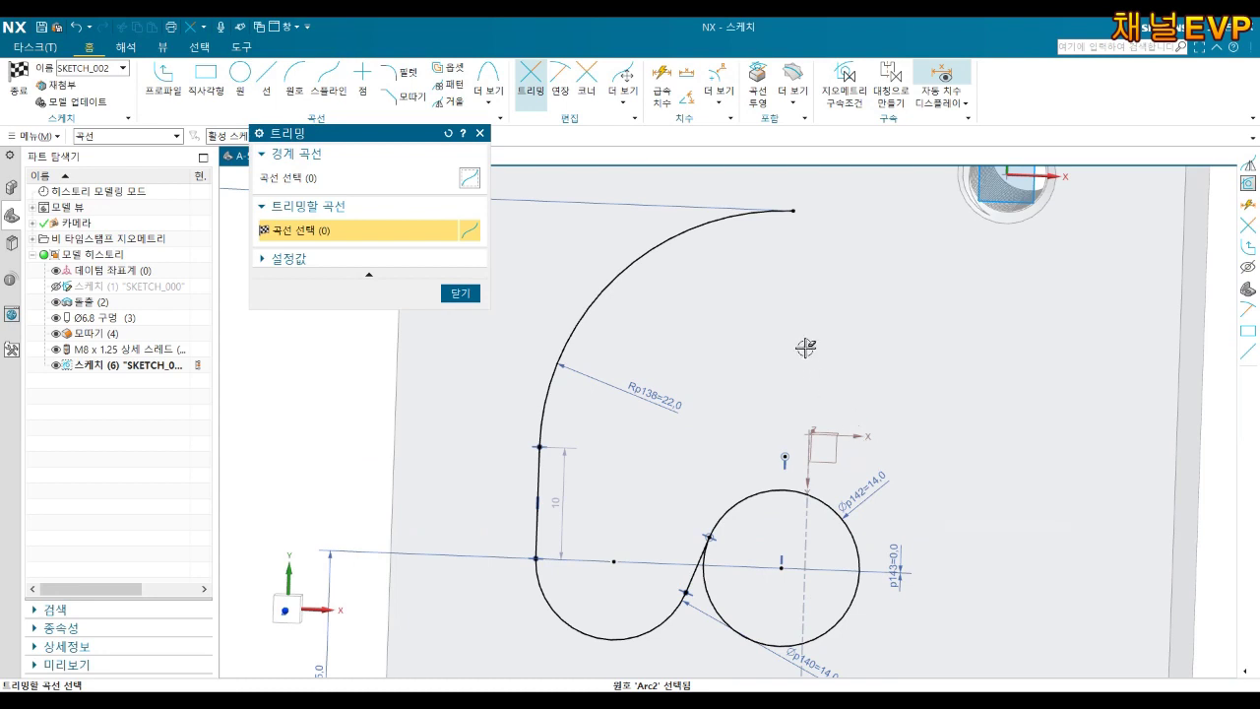
{"action": "key", "text": "Escape"}
Draw a vertical line from the arc's upper end down to the right circle's centre.
{"action": "left_click", "coordinate": [266, 77]}
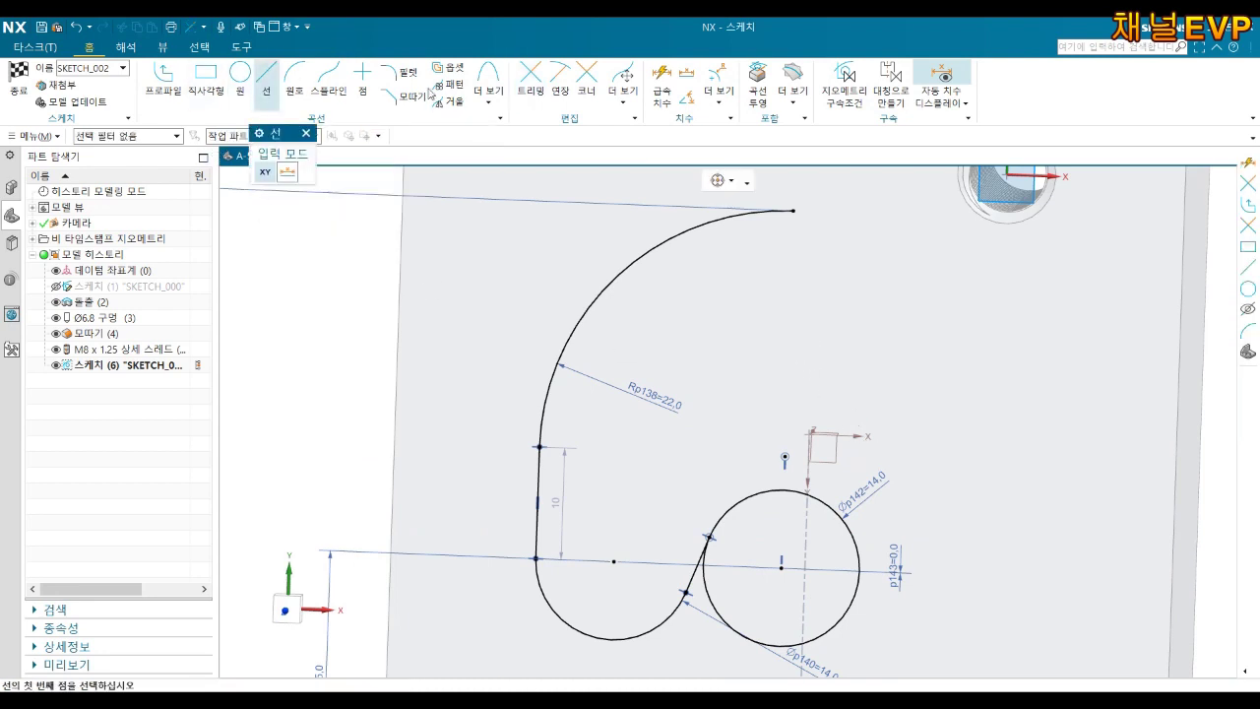
{"action": "left_click", "coordinate": [791, 210]}
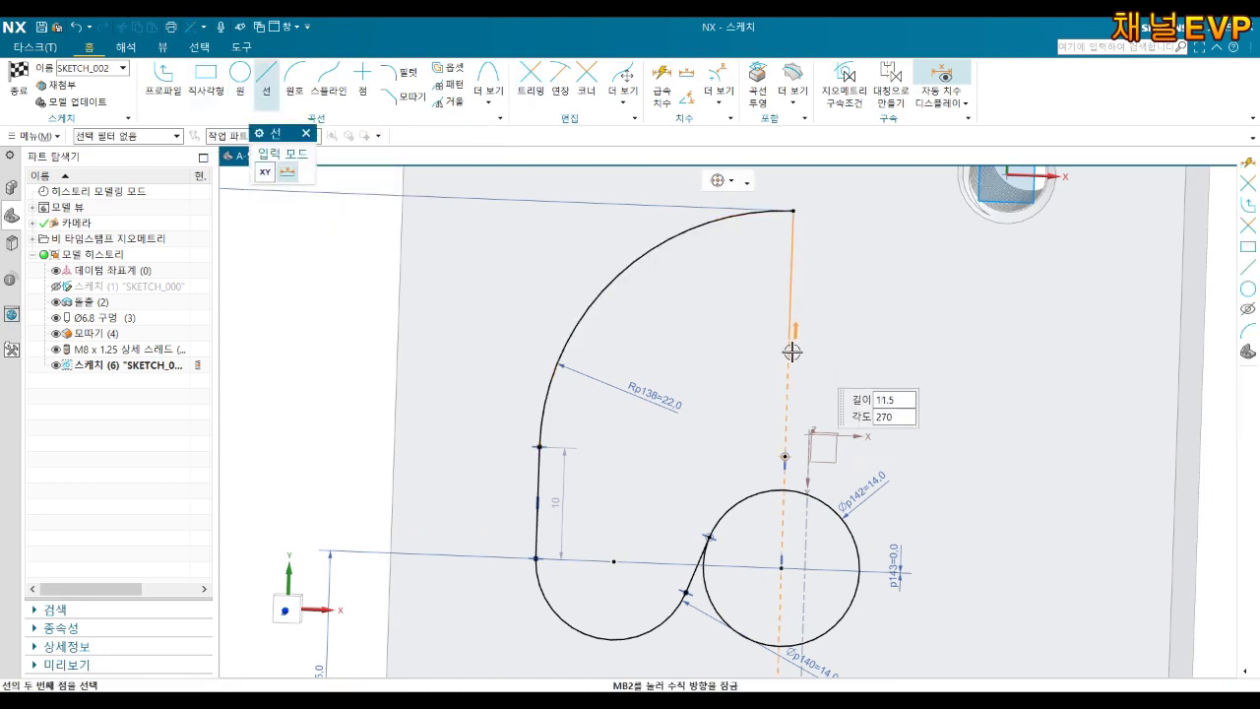
{"action": "left_click", "coordinate": [781, 567]}
{"action": "key", "text": "Escape"}
Trim away most of the right circle and the lower vertical segment, then view the sketch face-on.
{"action": "key", "text": "t"}
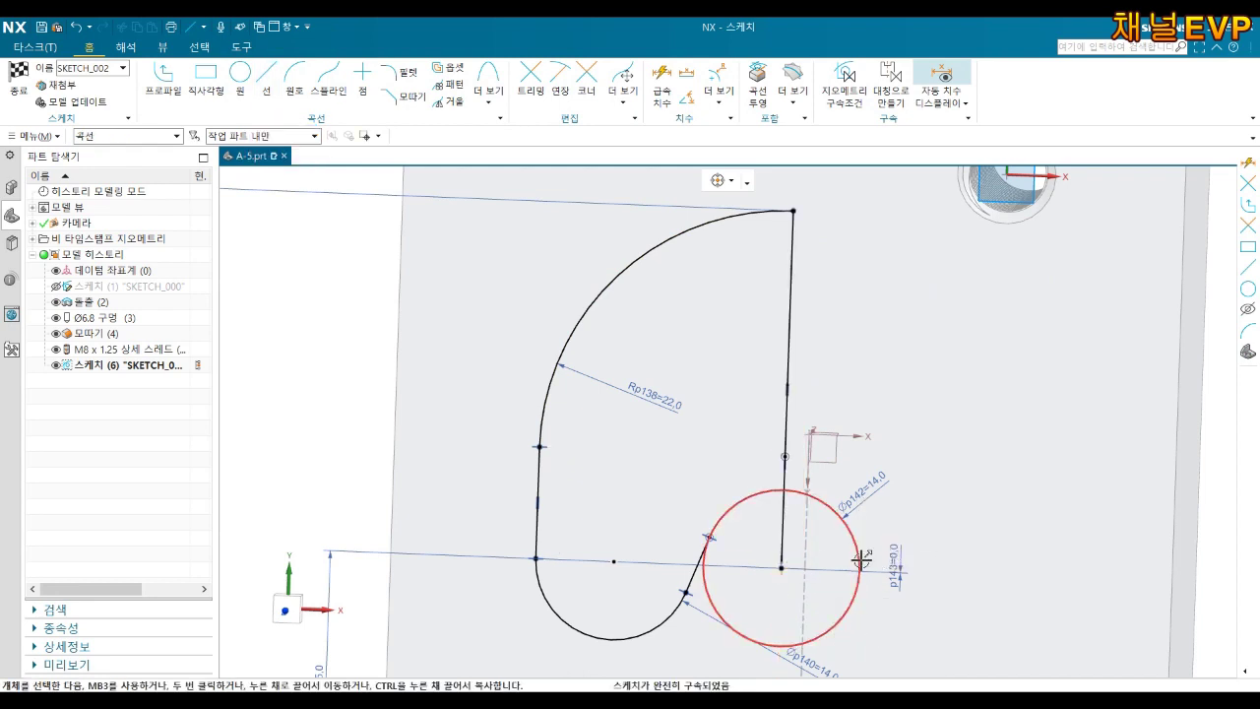
{"action": "left_click", "coordinate": [821, 507]}
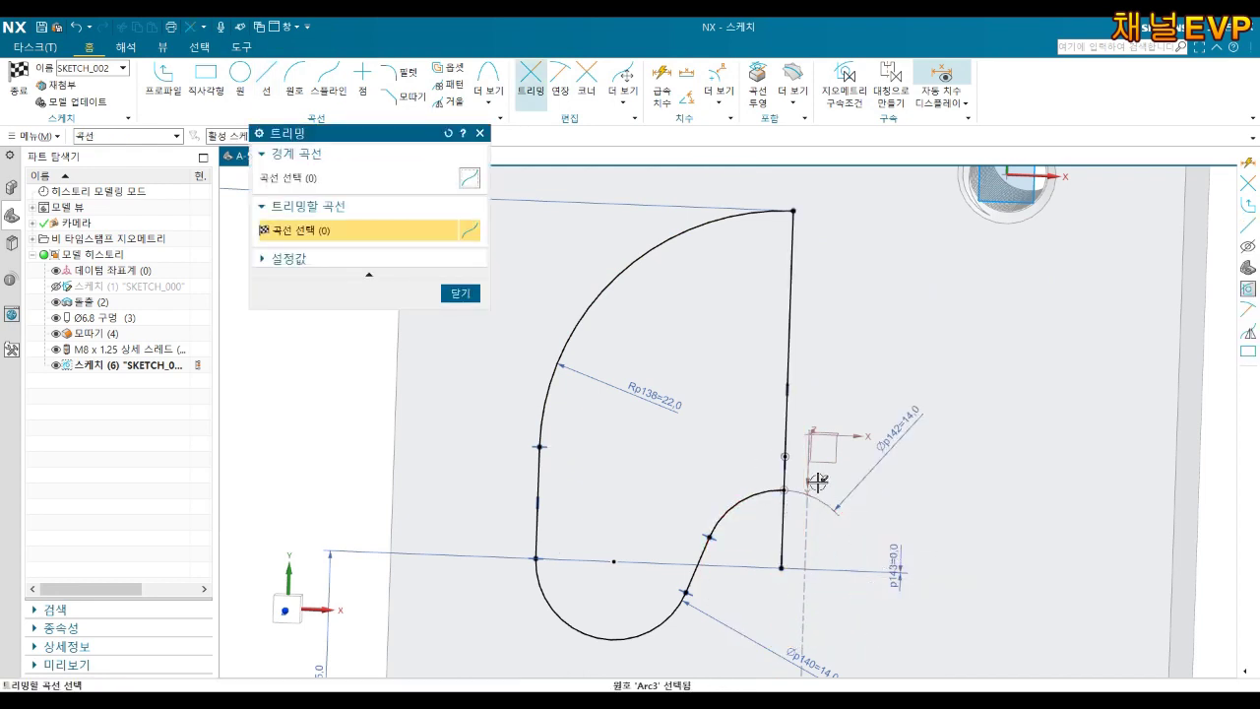
{"action": "left_click", "coordinate": [784, 528]}
{"action": "middle_click_drag", "start_coordinate": [787, 529], "coordinate": [935, 394]}
{"action": "key", "text": "Escape"}
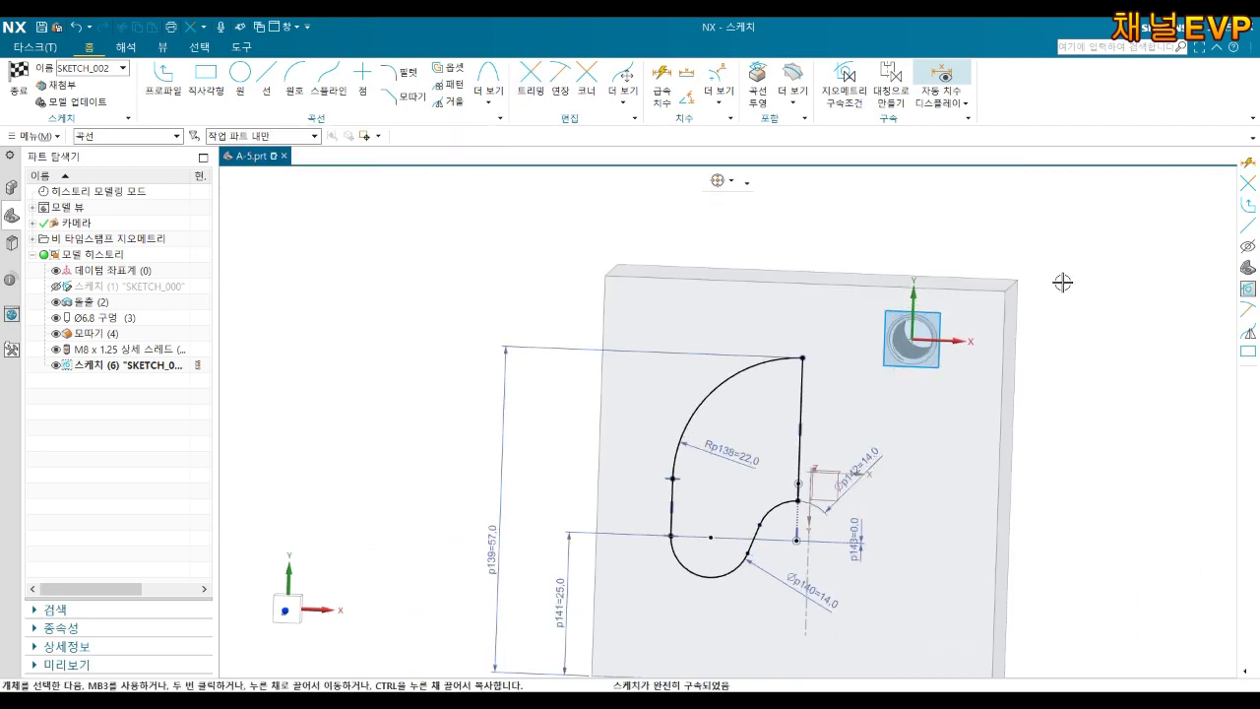
{"action": "right_click", "coordinate": [1066, 281]}
{"action": "left_click", "coordinate": [1093, 310]}
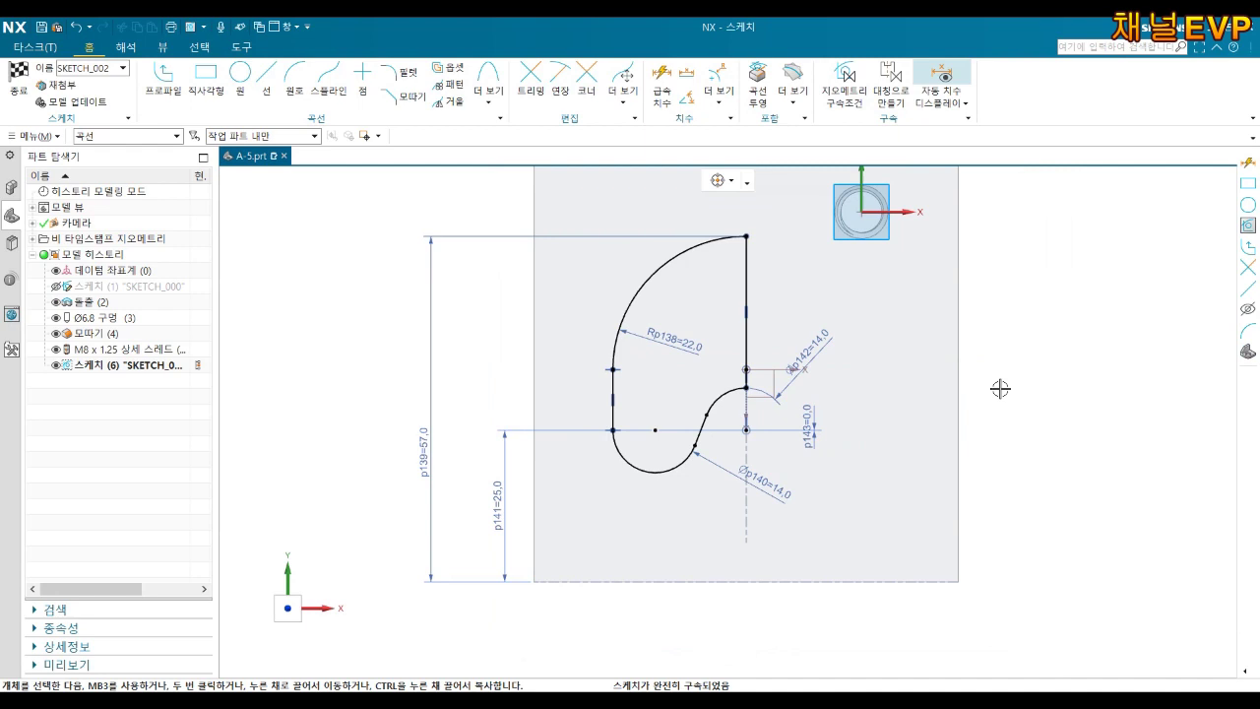
Browse the additional curve-creation and curve-editing command lists.
{"action": "left_click", "coordinate": [489, 104]}
{"action": "left_click", "coordinate": [632, 112]}
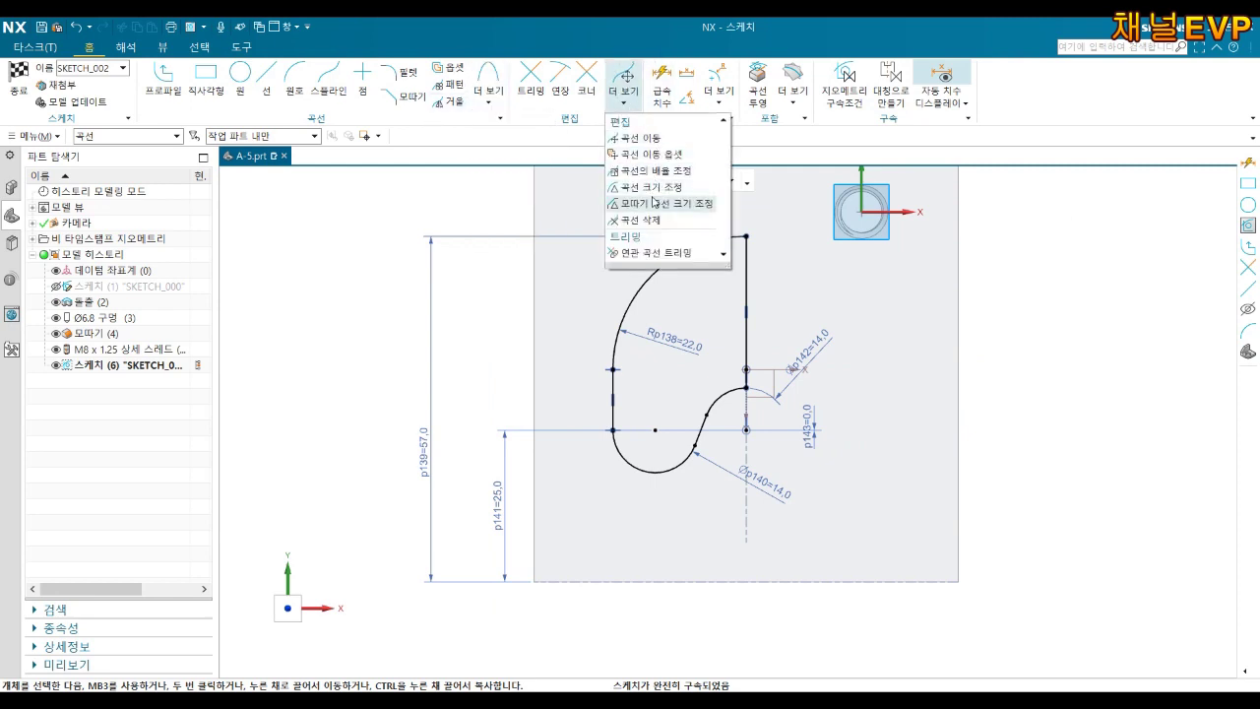
{"action": "left_click", "coordinate": [809, 129]}
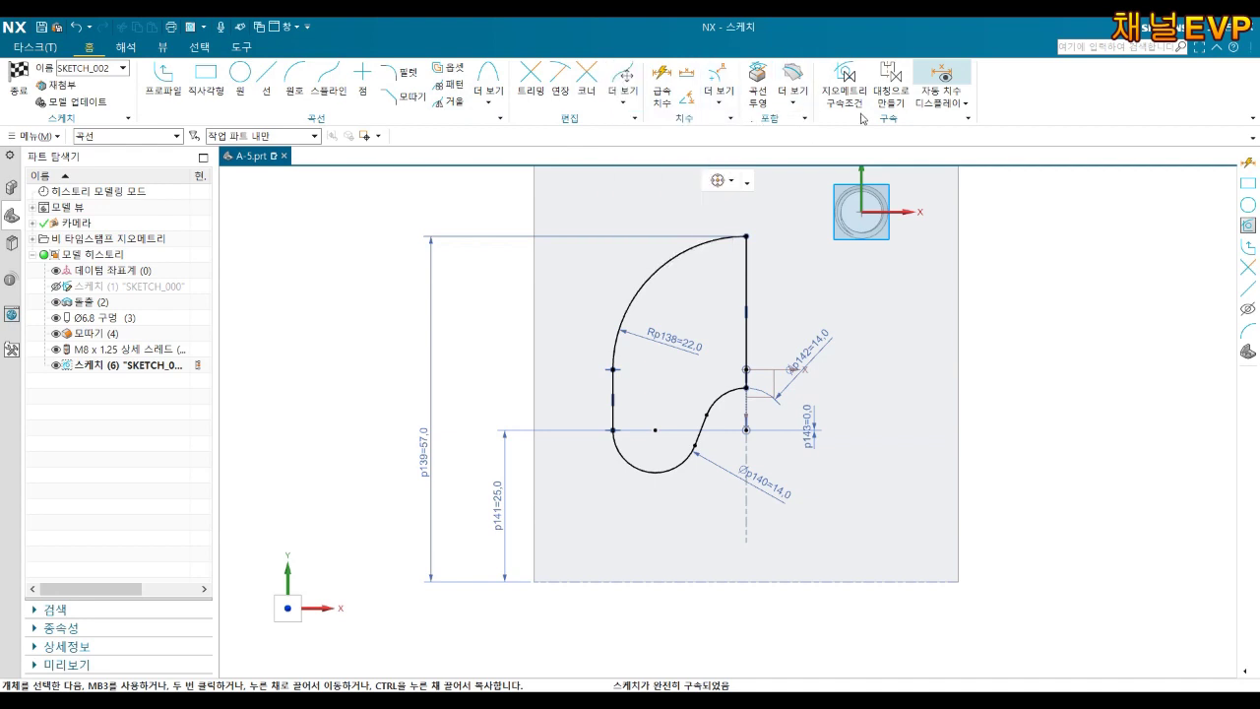
{"action": "left_click", "coordinate": [891, 81]}
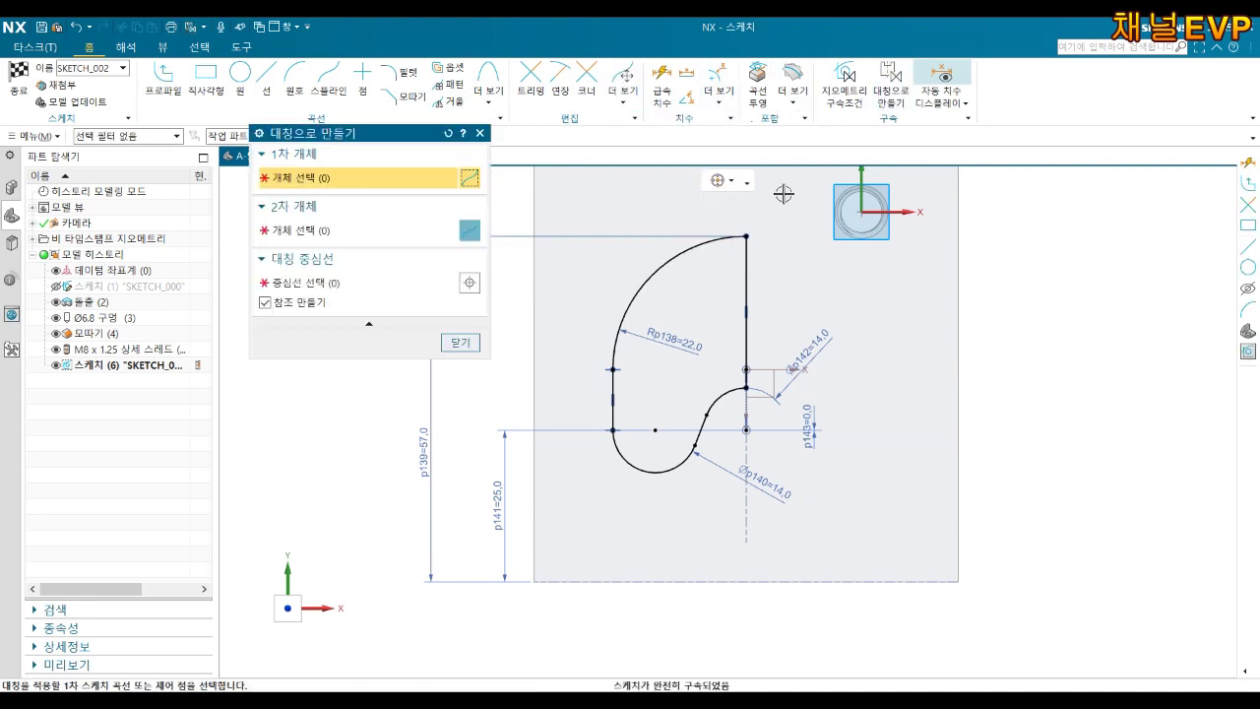
{"action": "left_click", "coordinate": [682, 263]}
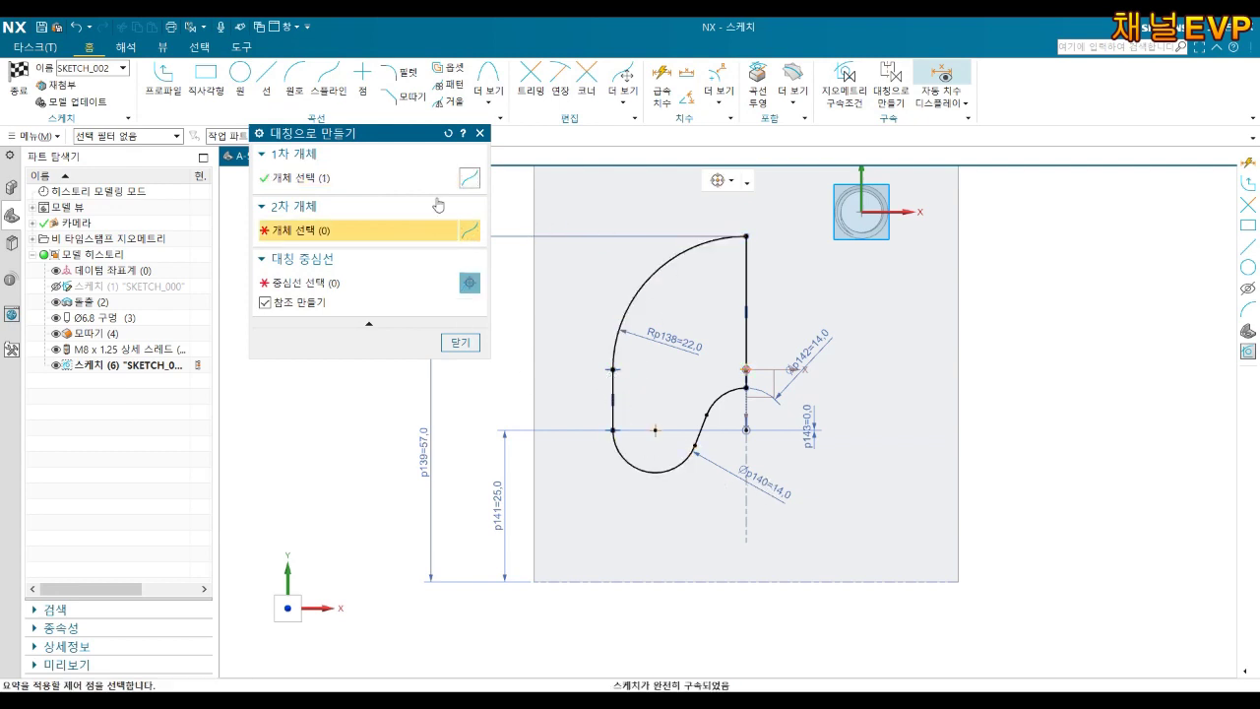
{"action": "left_click_drag", "start_coordinate": [403, 126], "coordinate": [355, 169]}
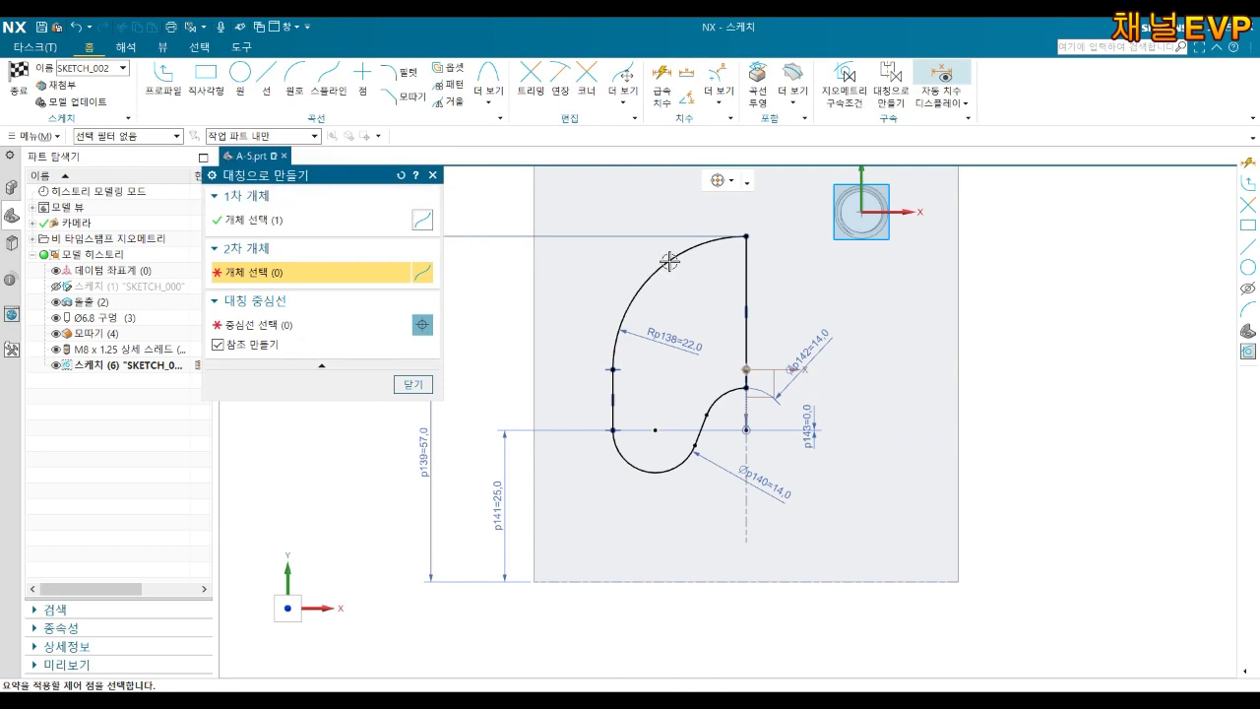
{"action": "scroll", "coordinate": [691, 352], "scroll_direction": "up", "scroll_amount": 2}
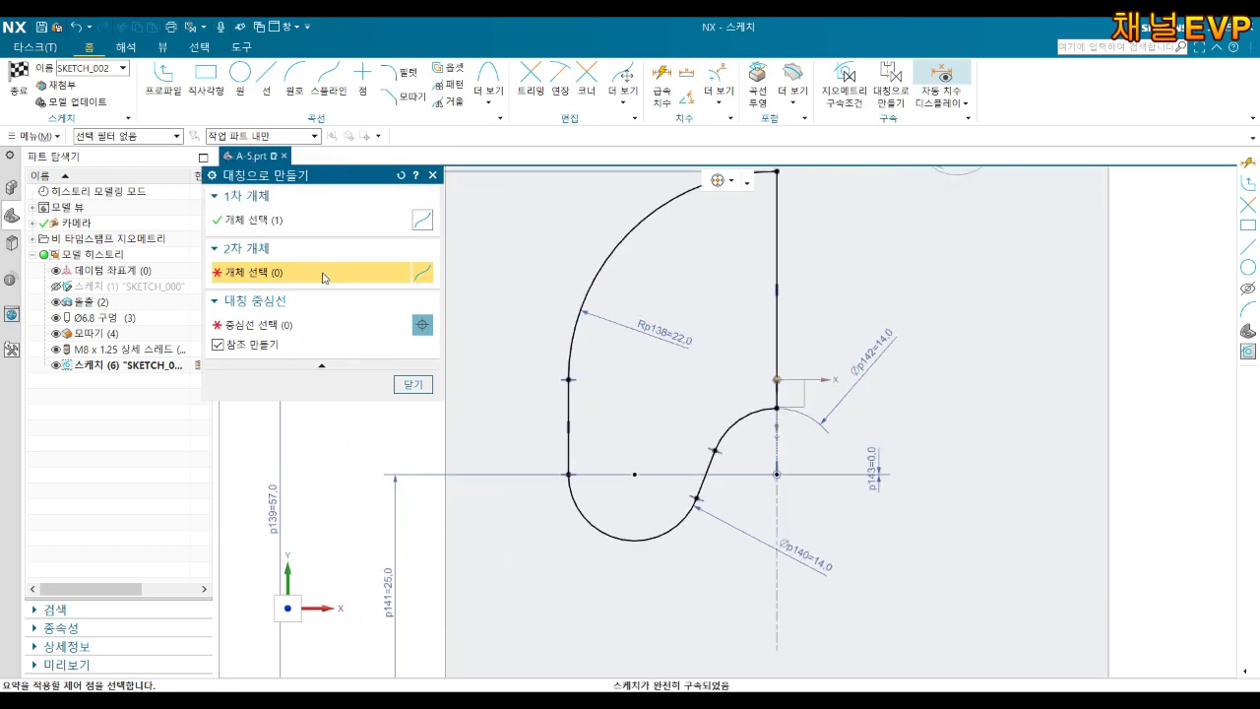
{"action": "scroll", "coordinate": [666, 263], "scroll_direction": "down", "scroll_amount": 2}
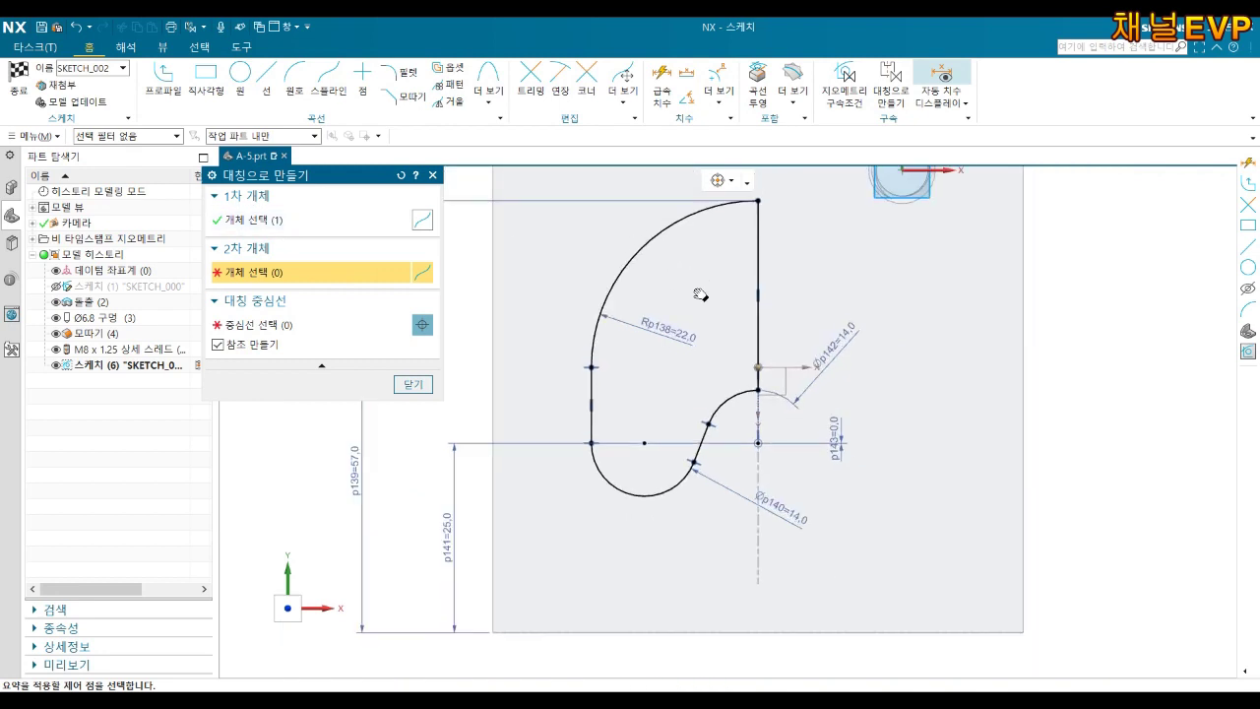
{"action": "left_click", "coordinate": [655, 246]}
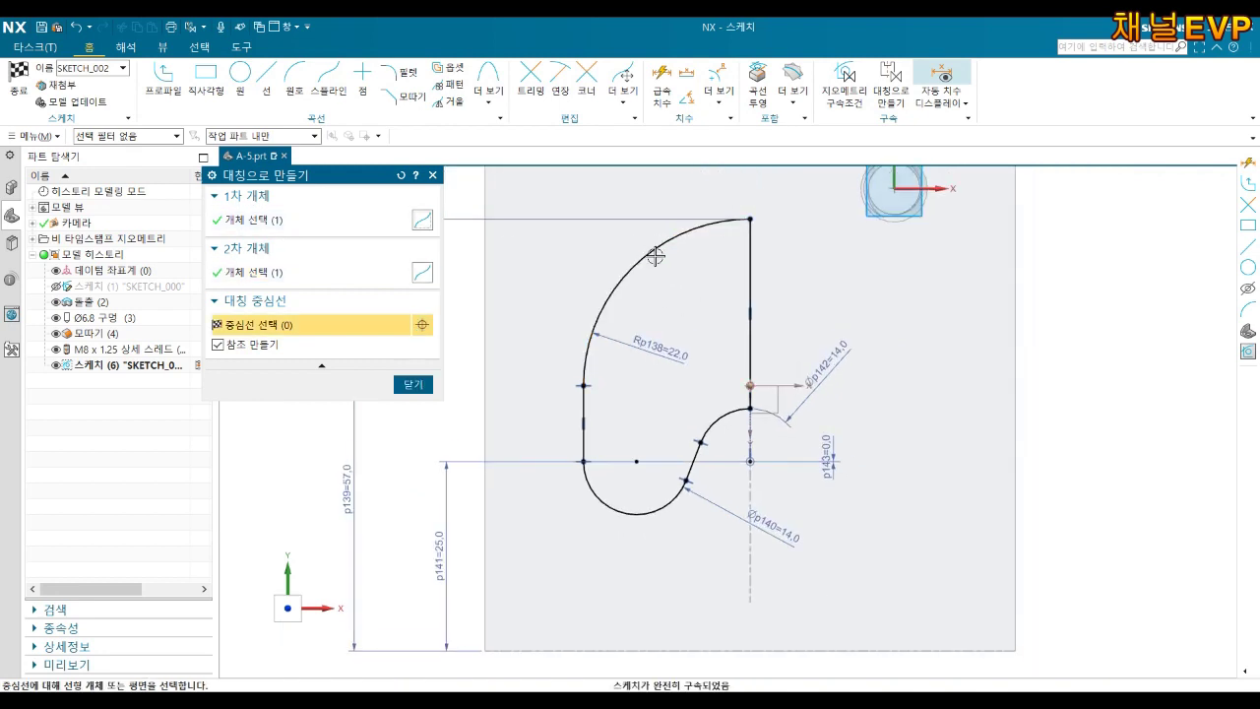
{"action": "key", "text": "Escape"}
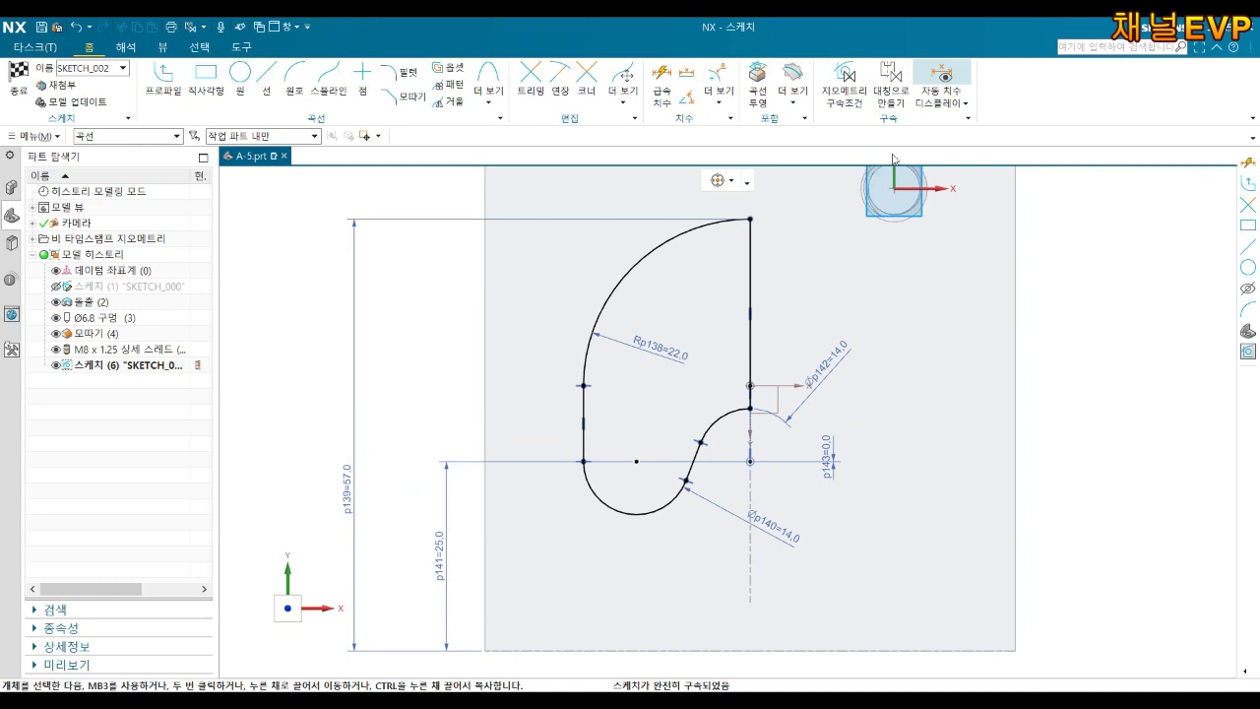
{"action": "left_click", "coordinate": [898, 106]}
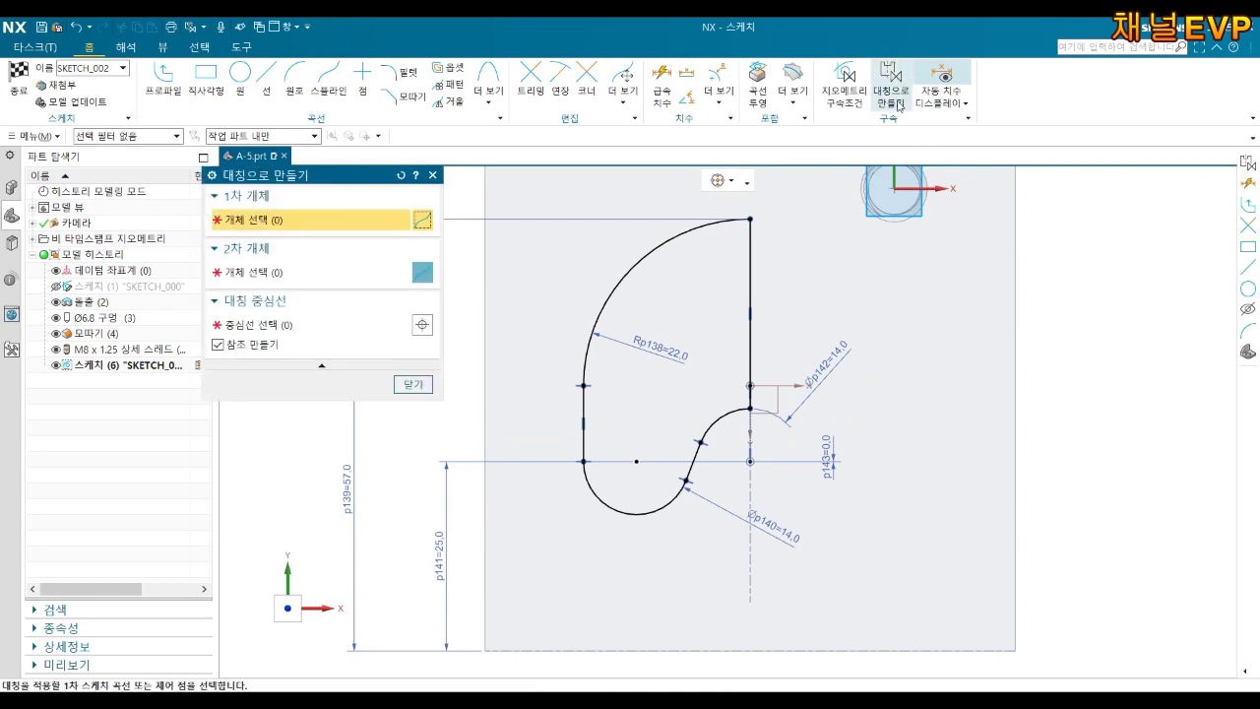
{"action": "left_click", "coordinate": [433, 175]}
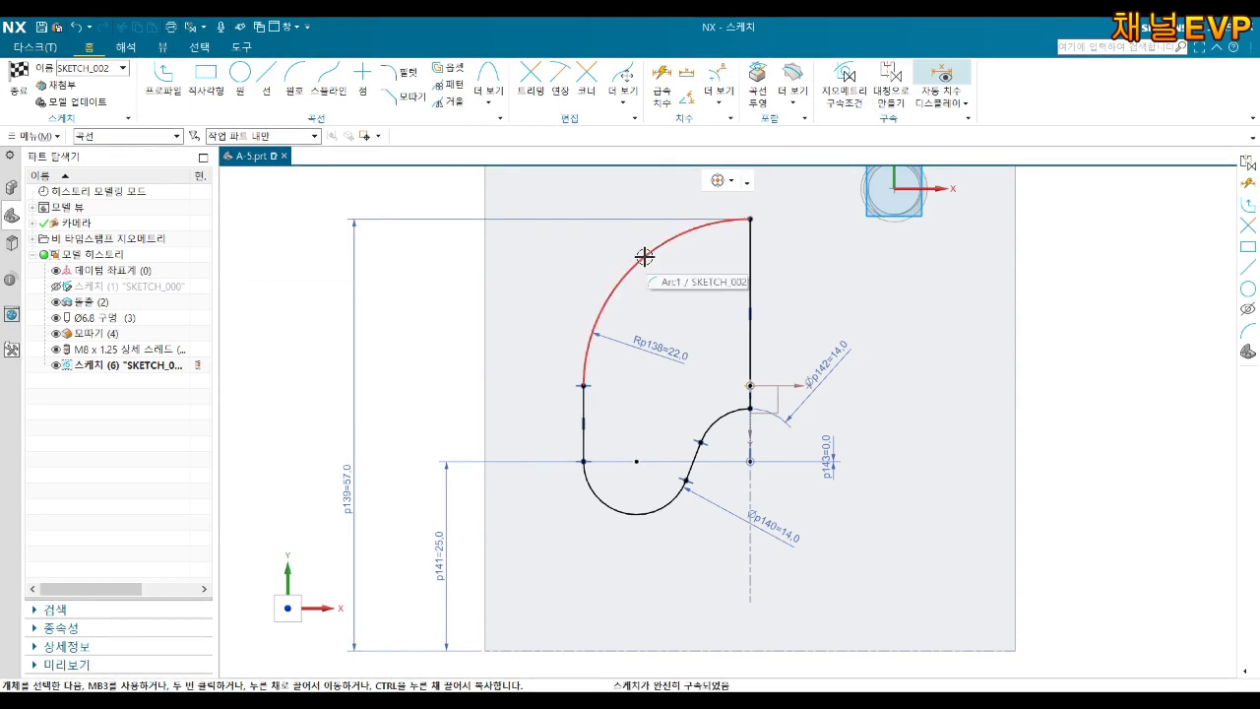
Mirror the half-profile curves (Single Curve) across the vertical centreline, then finish the sketch.
{"action": "left_click", "coordinate": [452, 104]}
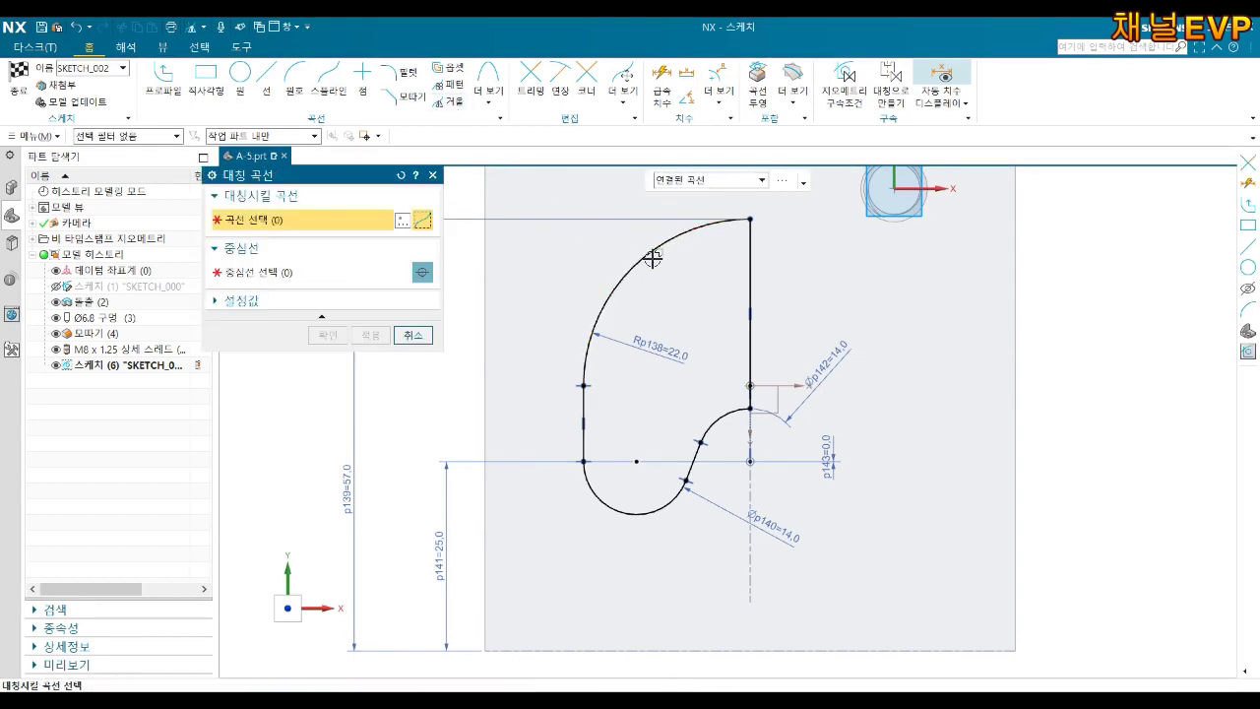
{"action": "left_click", "coordinate": [689, 180]}
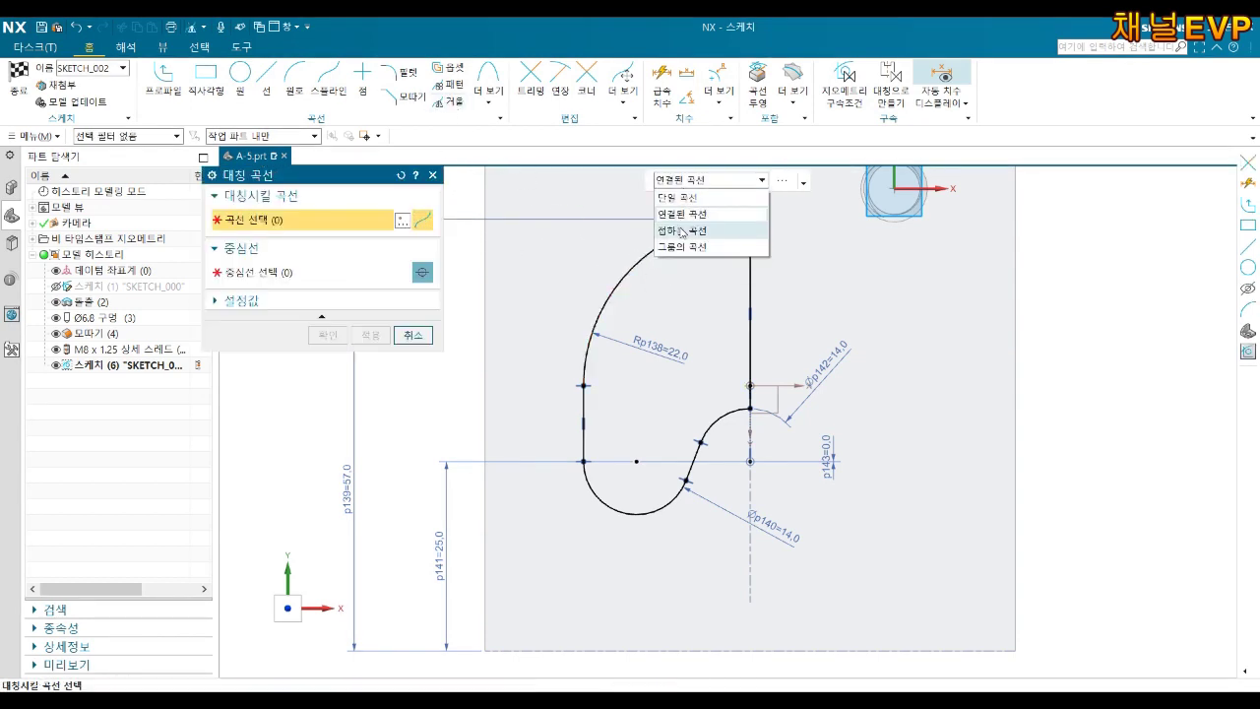
{"action": "left_click", "coordinate": [689, 194]}
{"action": "left_click", "coordinate": [677, 224]}
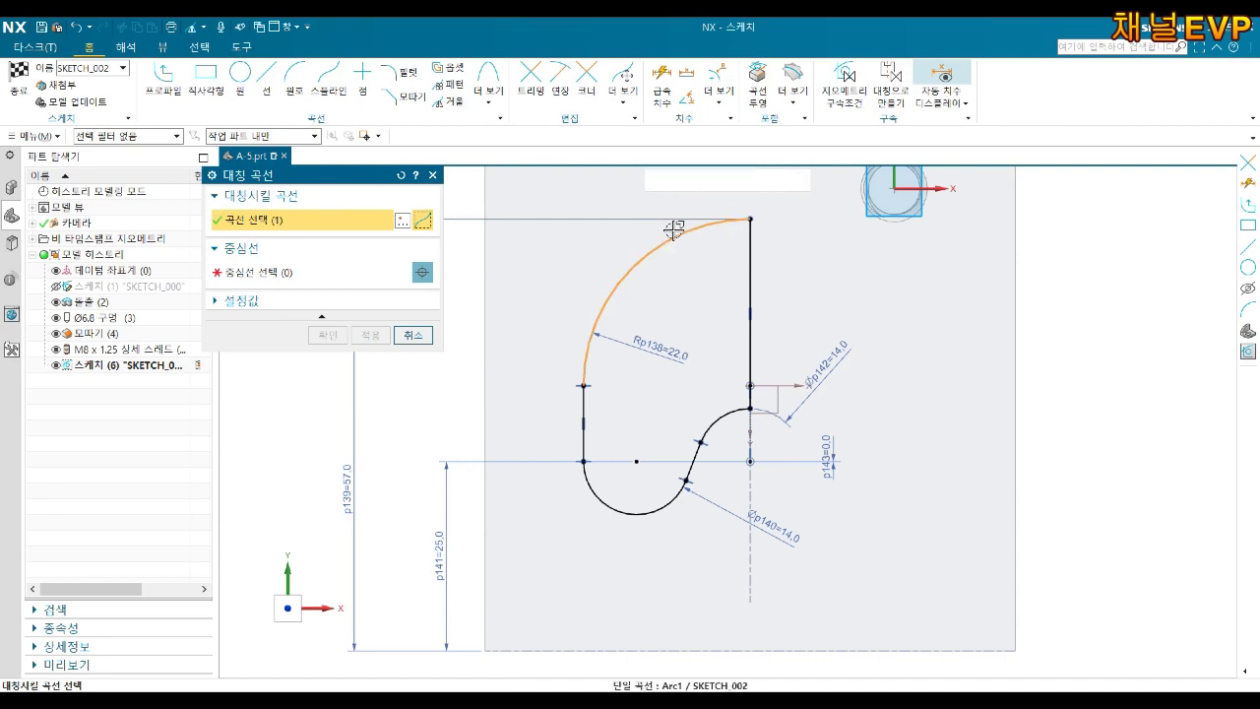
{"action": "left_click", "coordinate": [581, 408]}
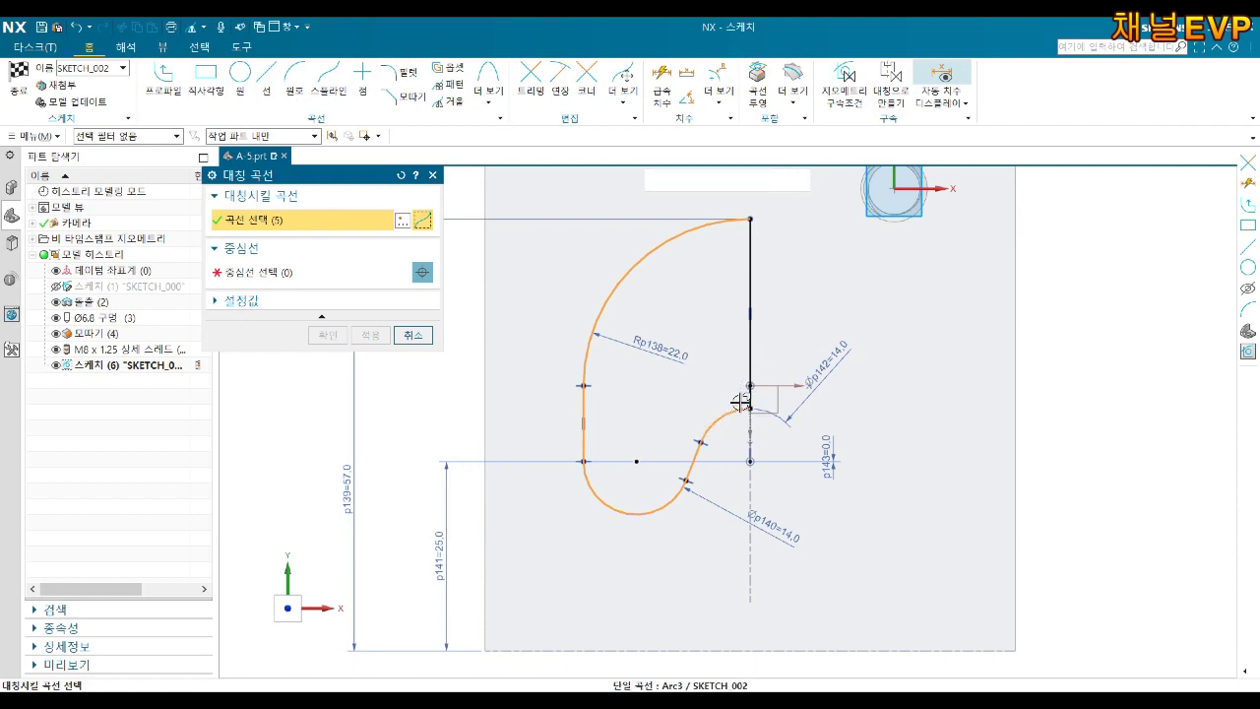
{"action": "left_click", "coordinate": [307, 271]}
{"action": "left_click", "coordinate": [751, 256]}
{"action": "left_click", "coordinate": [328, 335]}
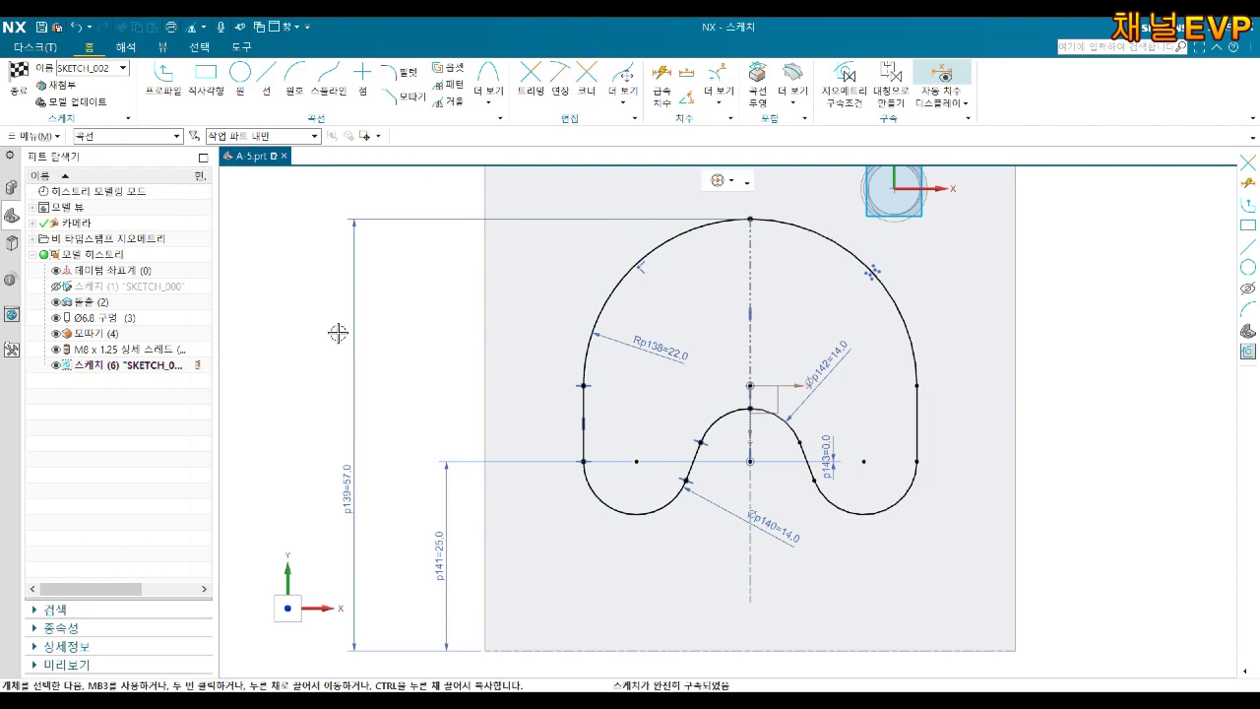
{"action": "mouse_move", "coordinate": [780, 492]}
{"action": "middle_mouse_down"}
{"action": "mouse_move", "coordinate": [816, 458]}
{"action": "mouse_move", "coordinate": [810, 428]}
{"action": "middle_mouse_up"}
{"action": "left_click", "coordinate": [17, 79]}
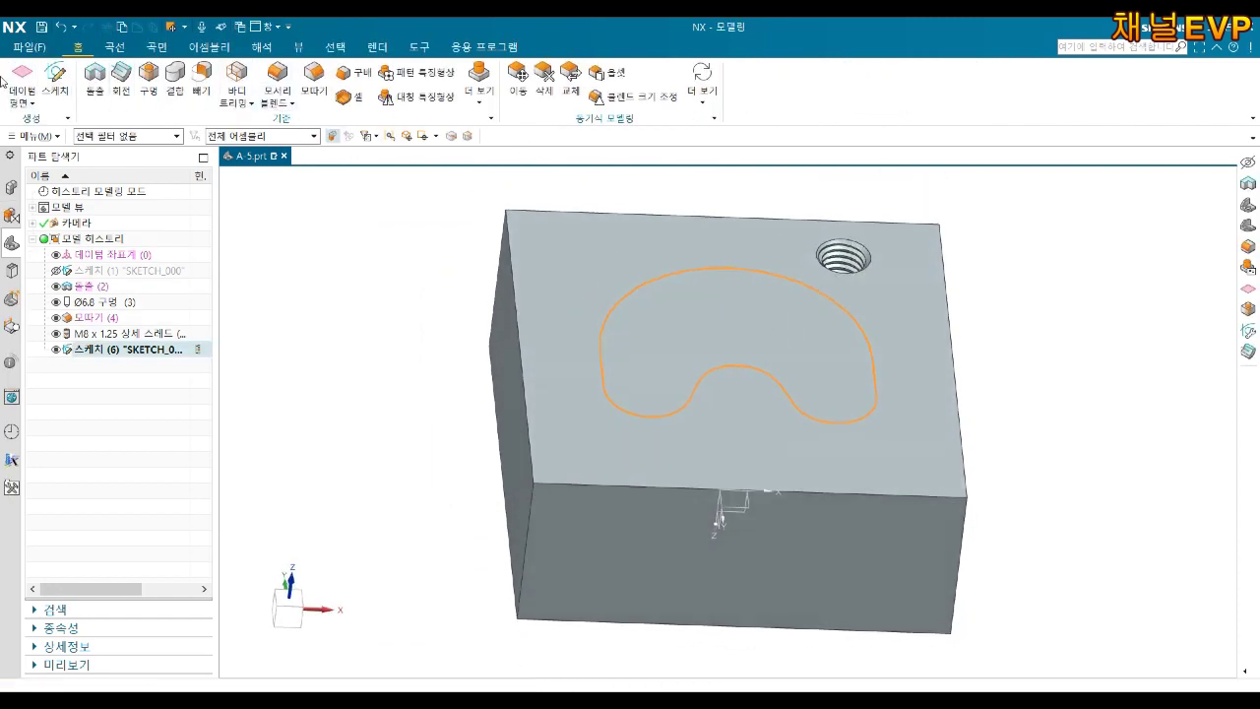
Create Datum Plane (7) offset 5 mm from the top face, reversed to lie below it.
{"action": "left_click", "coordinate": [728, 418]}
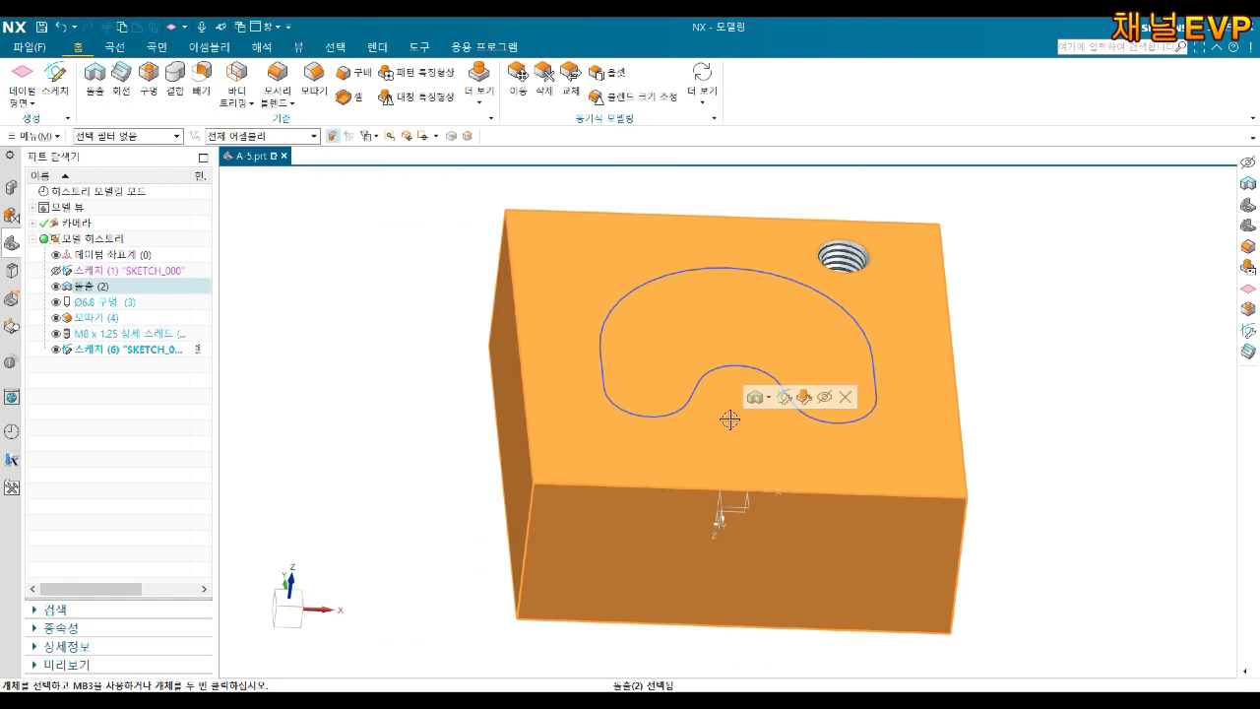
{"action": "key", "text": "Escape"}
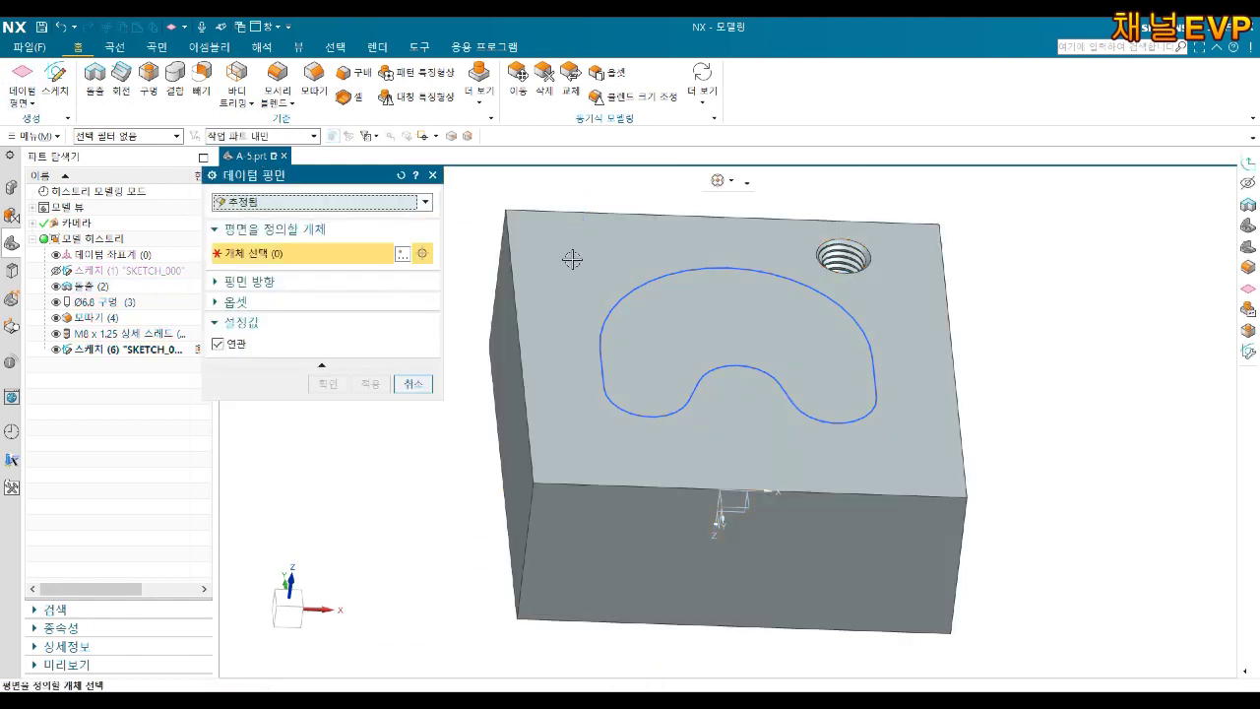
{"action": "left_click", "coordinate": [572, 259]}
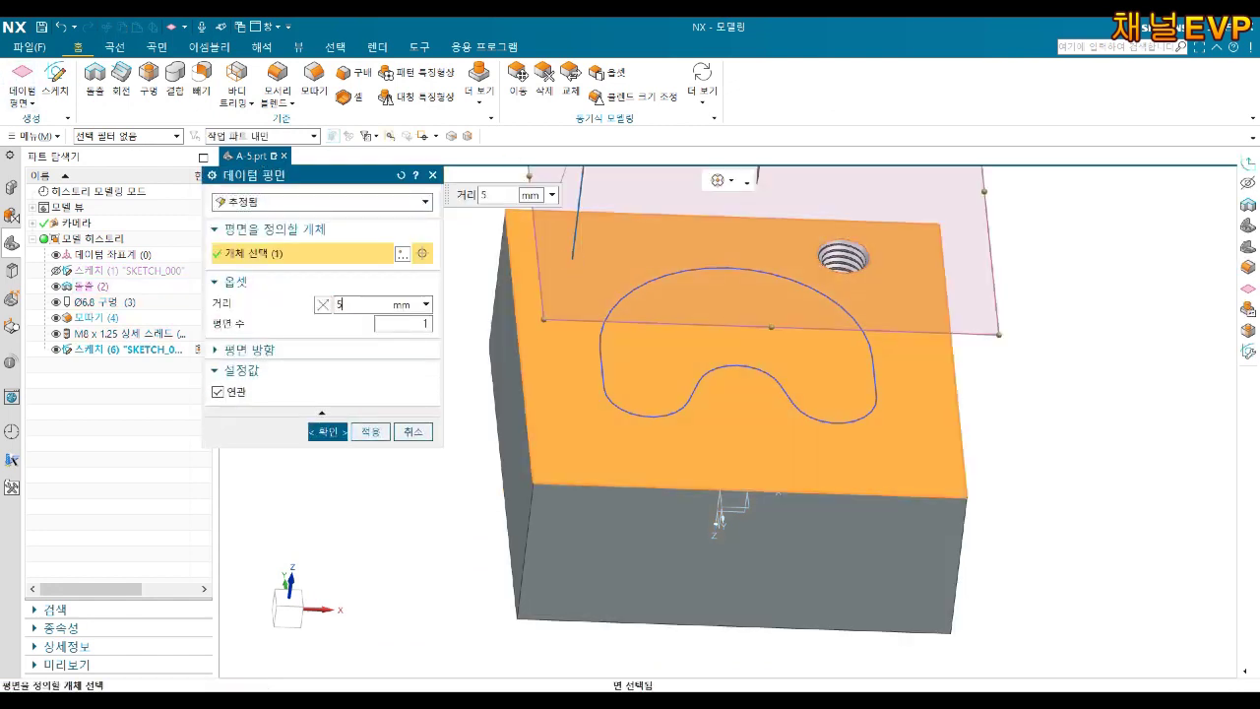
{"action": "key", "text": "Return"}
{"action": "left_click", "coordinate": [322, 306]}
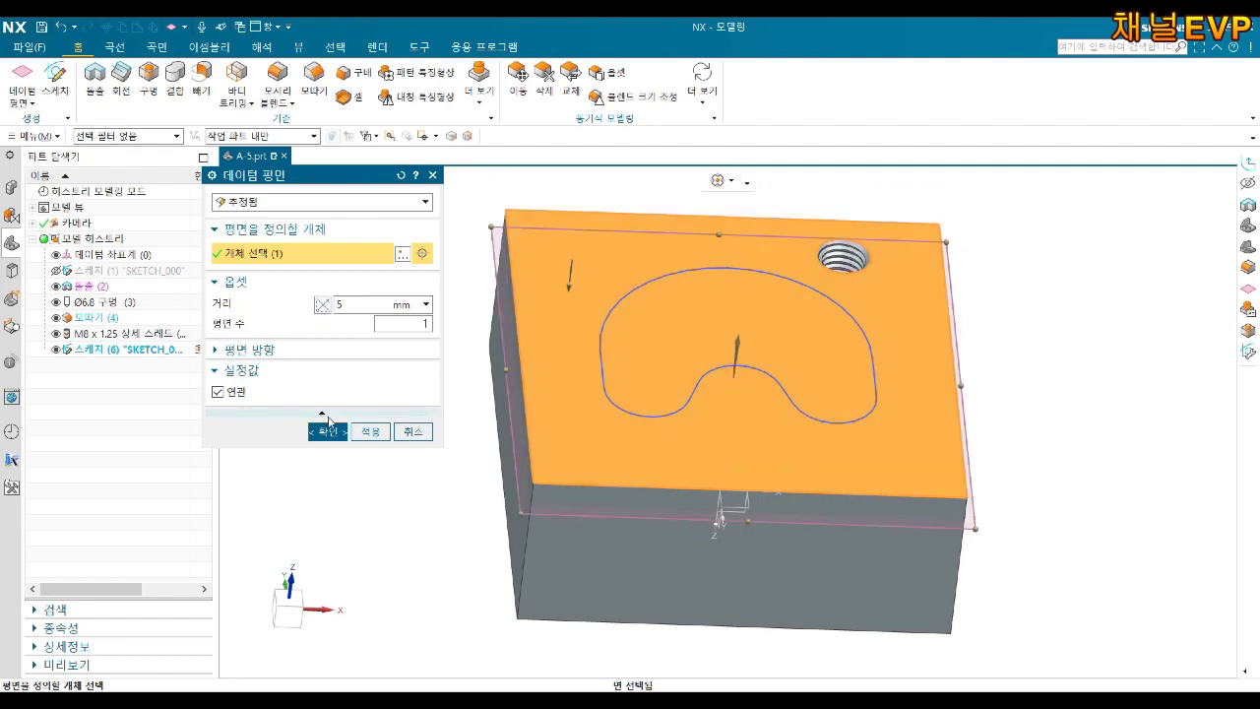
{"action": "left_click", "coordinate": [331, 433]}
{"action": "middle_click_drag", "start_coordinate": [594, 421], "coordinate": [614, 380]}
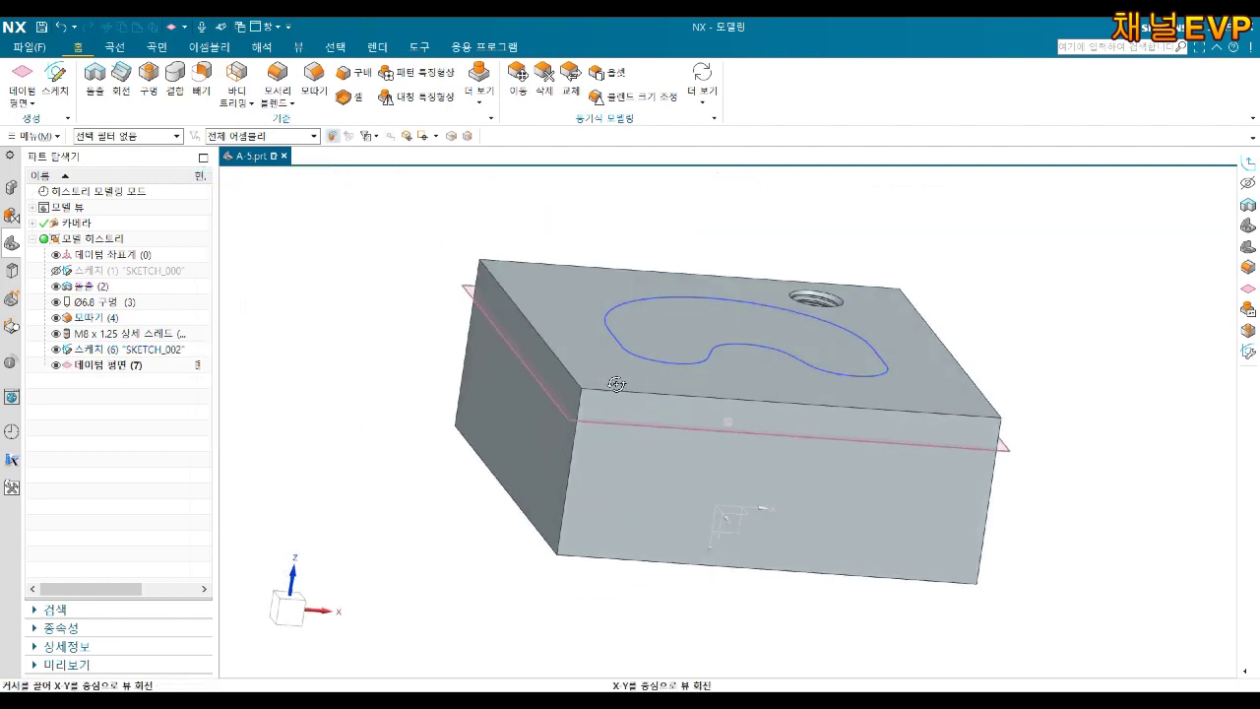
{"action": "scroll", "coordinate": [600, 380], "scroll_direction": "up", "scroll_amount": 3}
{"action": "scroll", "coordinate": [582, 400], "scroll_direction": "down", "scroll_amount": 5}
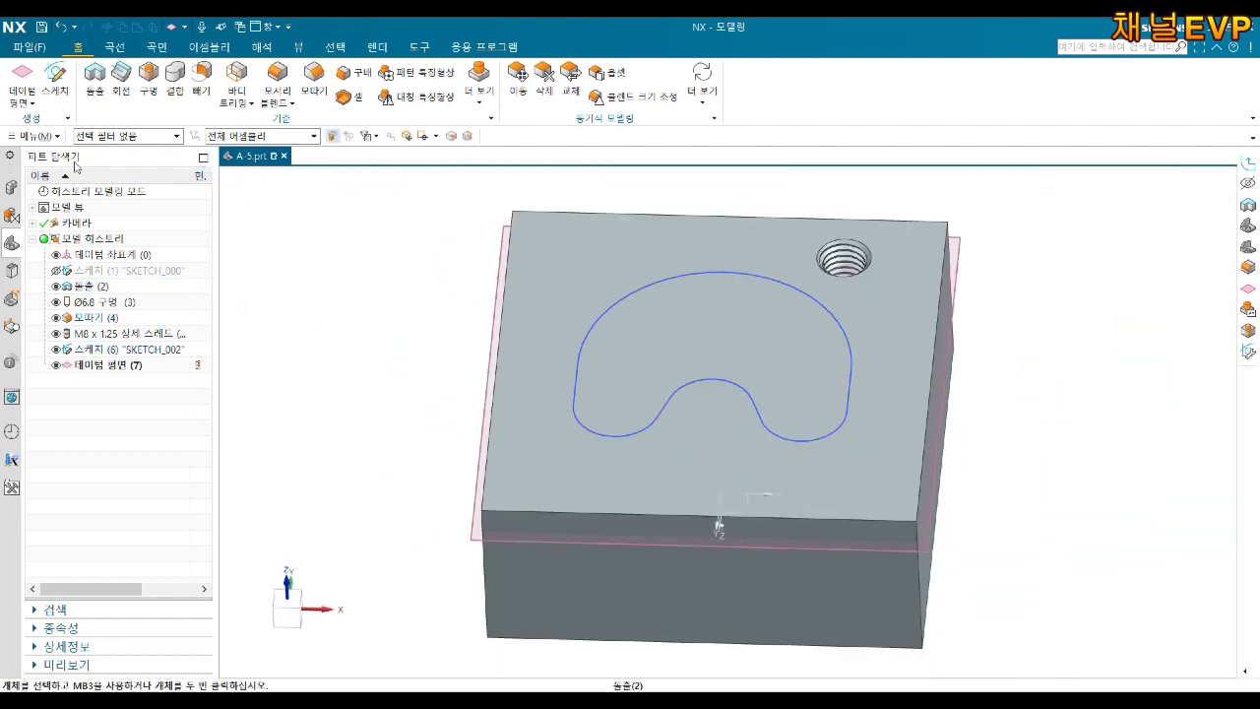
Start a new sketch on the offset datum plane.
{"action": "left_click", "coordinate": [54, 79]}
{"action": "left_click", "coordinate": [479, 434]}
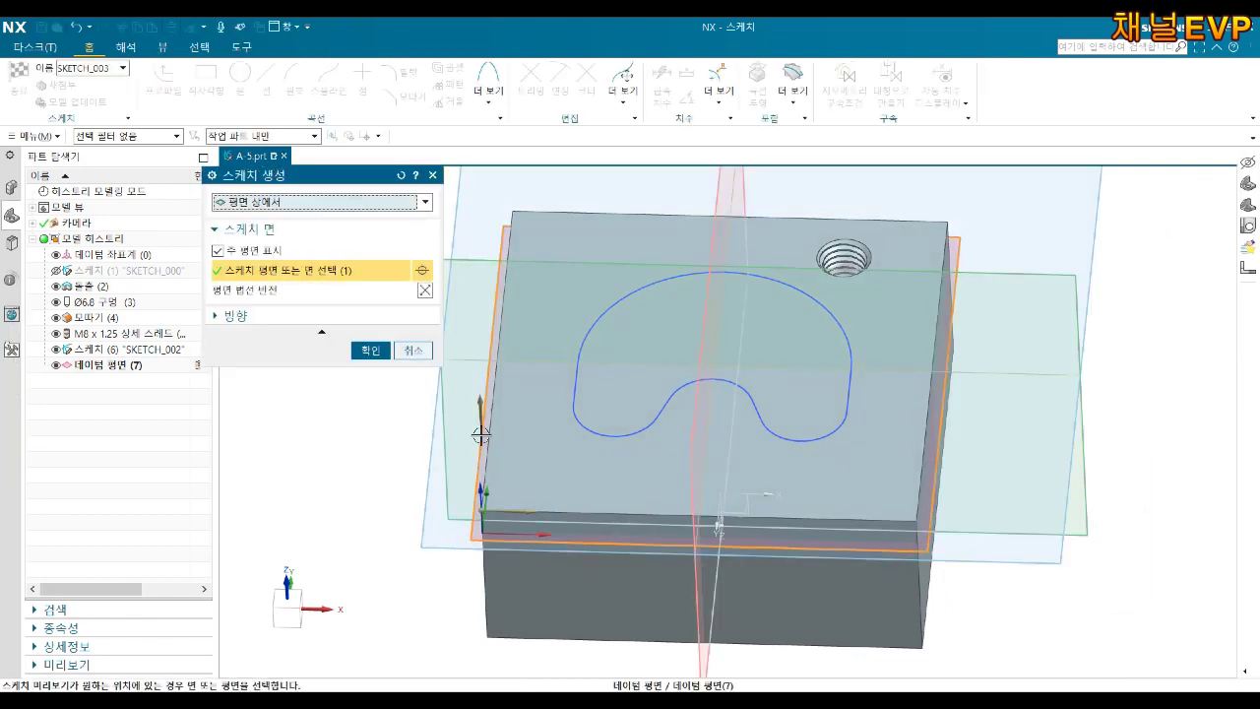
{"action": "left_click", "coordinate": [370, 351]}
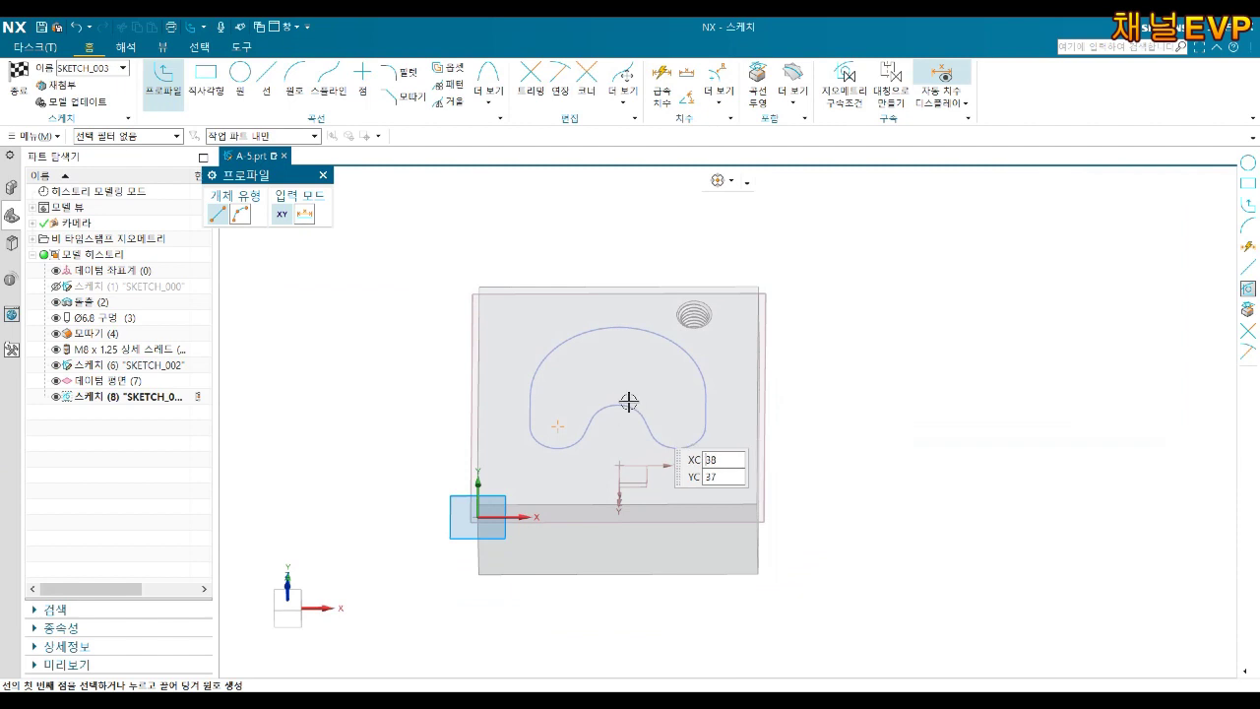
{"action": "mouse_move", "coordinate": [784, 377]}
{"action": "middle_mouse_down"}
{"action": "mouse_move", "coordinate": [618, 384]}
{"action": "mouse_move", "coordinate": [636, 403]}
{"action": "middle_mouse_up"}
{"action": "scroll", "coordinate": [604, 395], "scroll_direction": "up", "scroll_amount": 3}
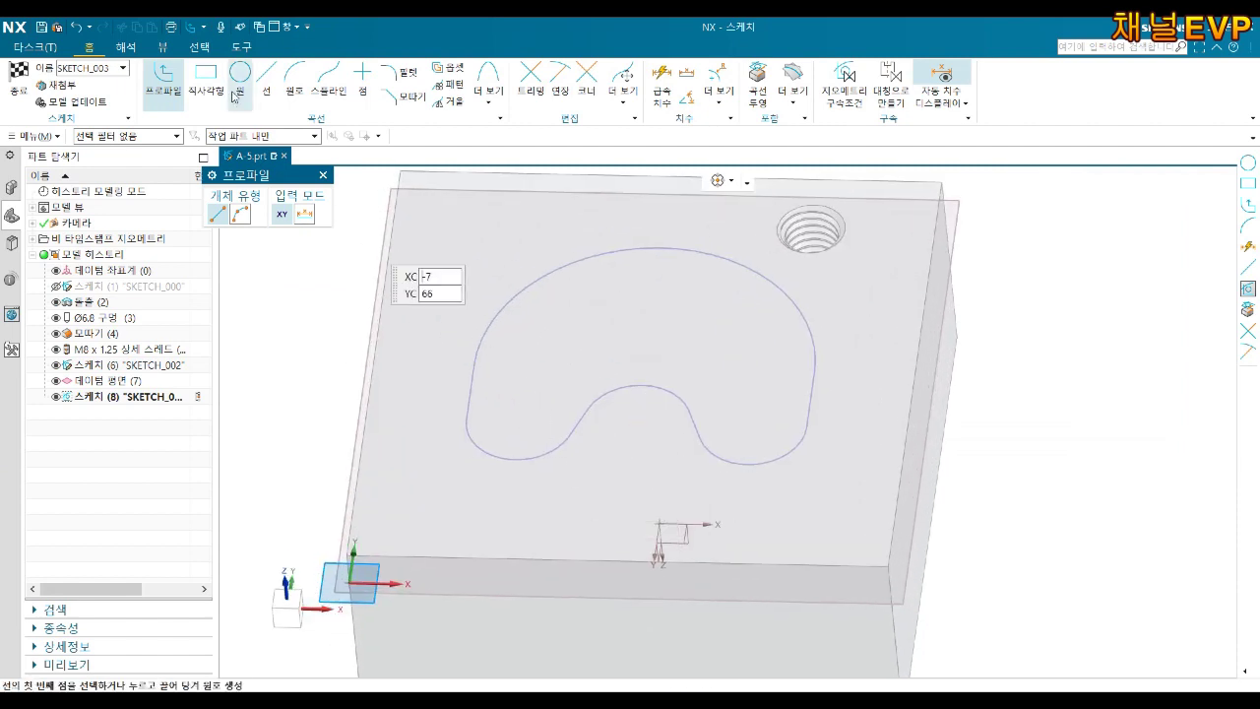
Project the whole pocket outline into the sketch.
{"action": "left_click", "coordinate": [489, 109]}
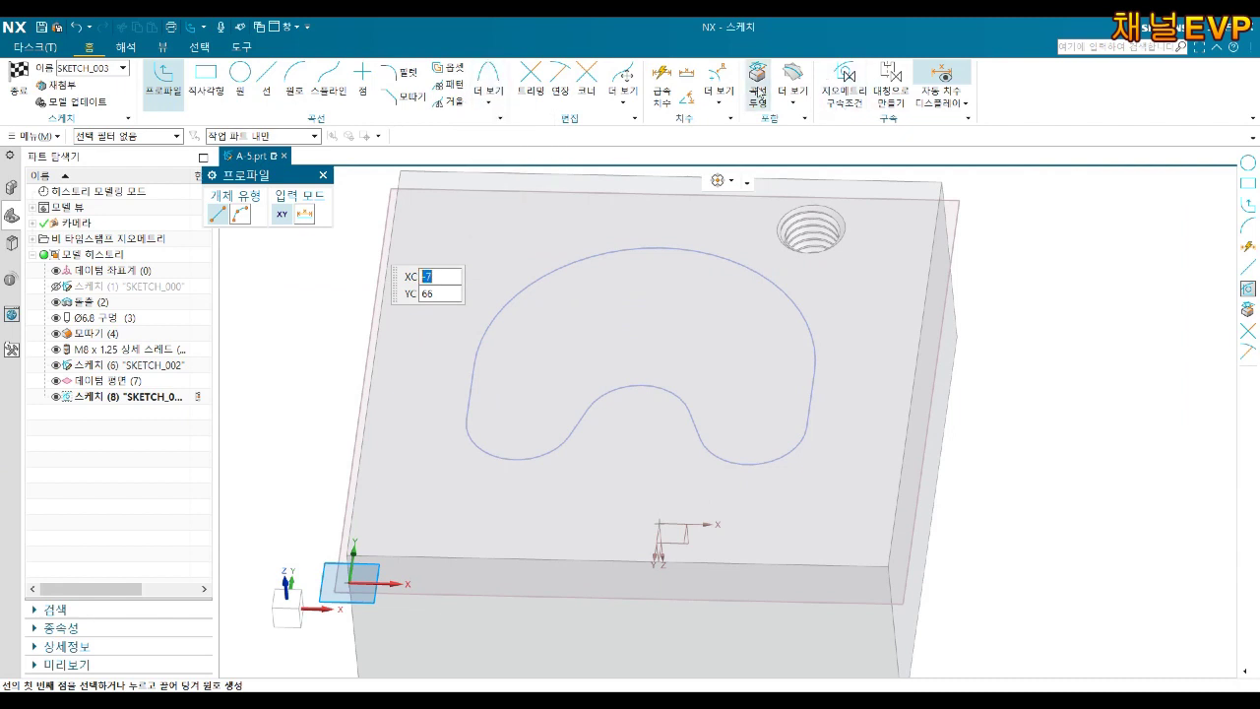
{"action": "left_click", "coordinate": [757, 83]}
{"action": "left_click", "coordinate": [697, 250]}
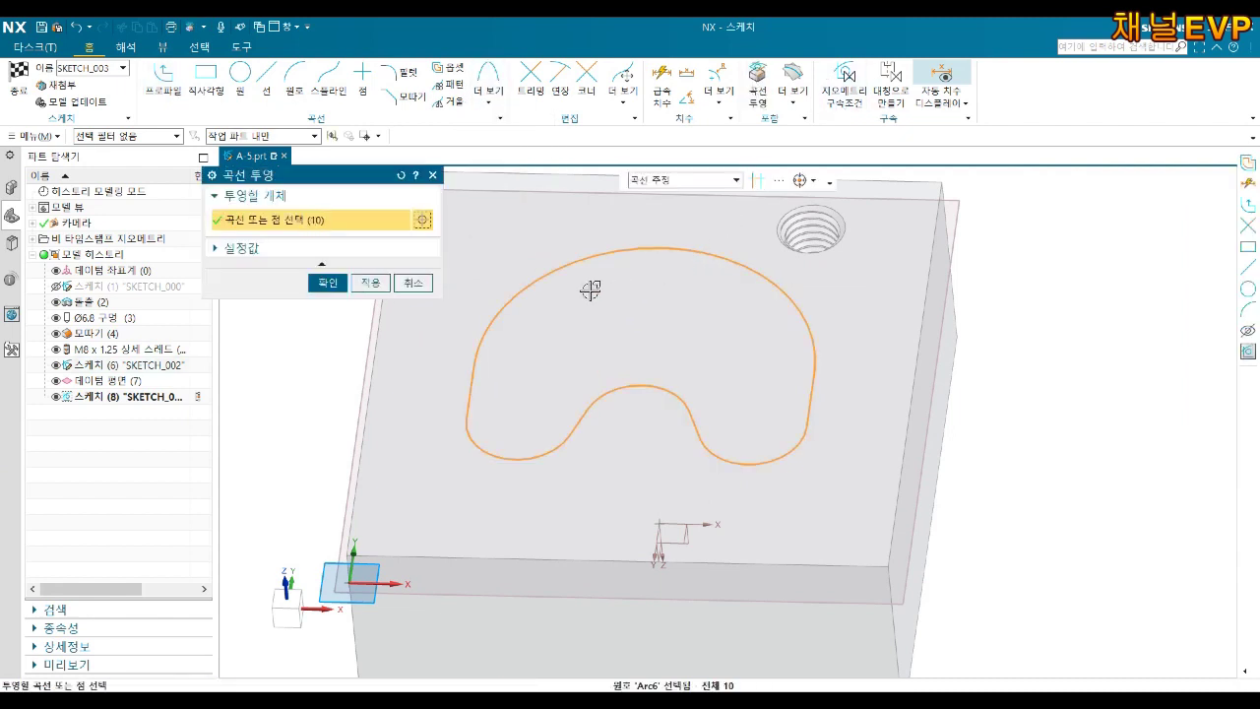
{"action": "left_click", "coordinate": [352, 282]}
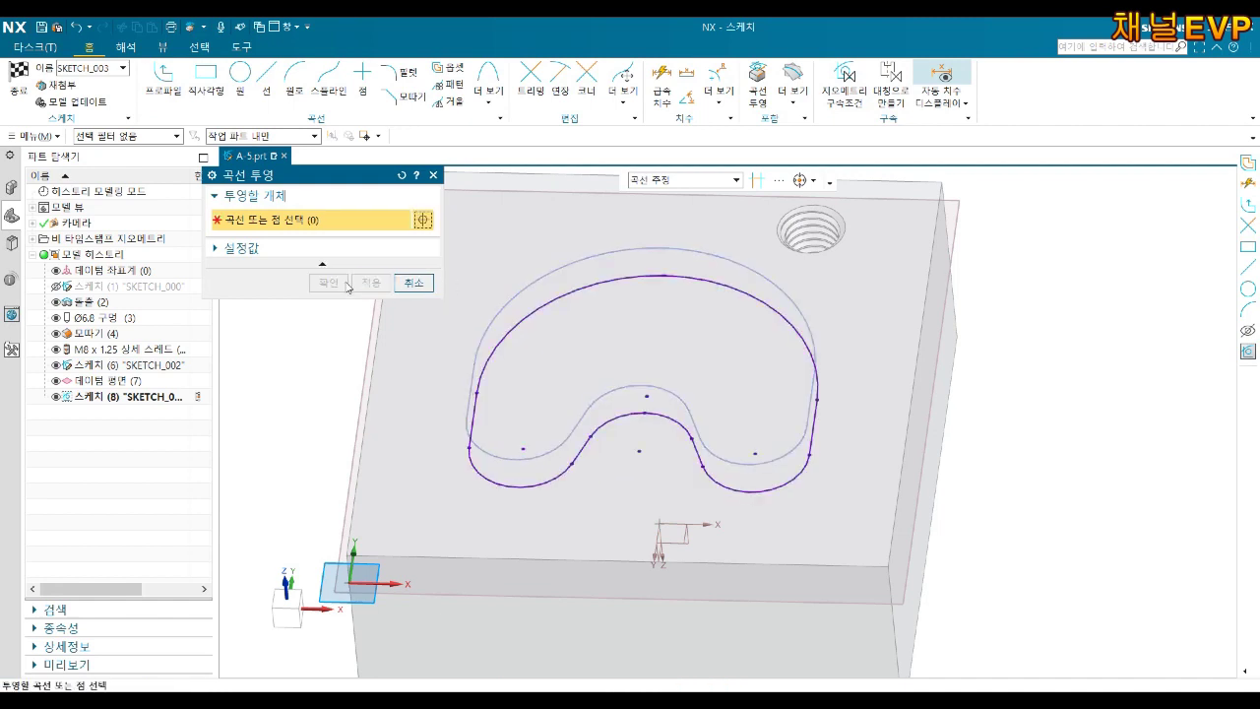
{"action": "left_click", "coordinate": [413, 283]}
Offset the projected outline 5 mm toward the inside.
{"action": "left_click", "coordinate": [455, 69]}
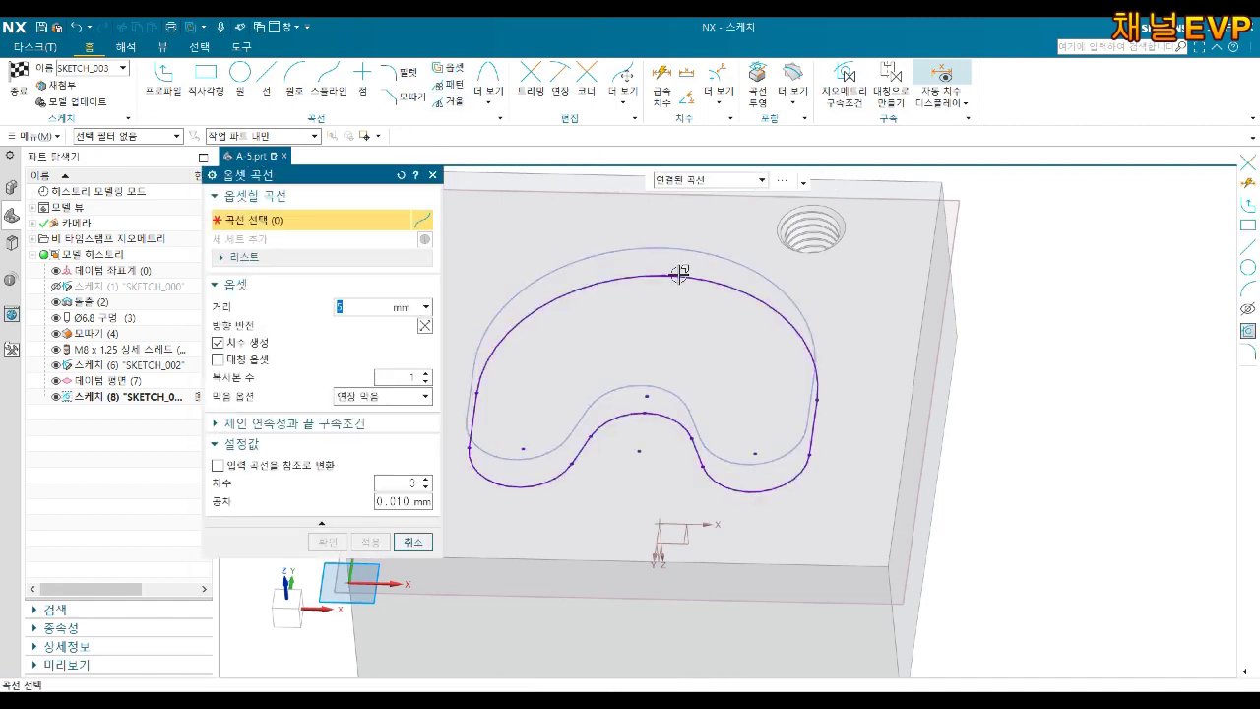
{"action": "left_click", "coordinate": [688, 281]}
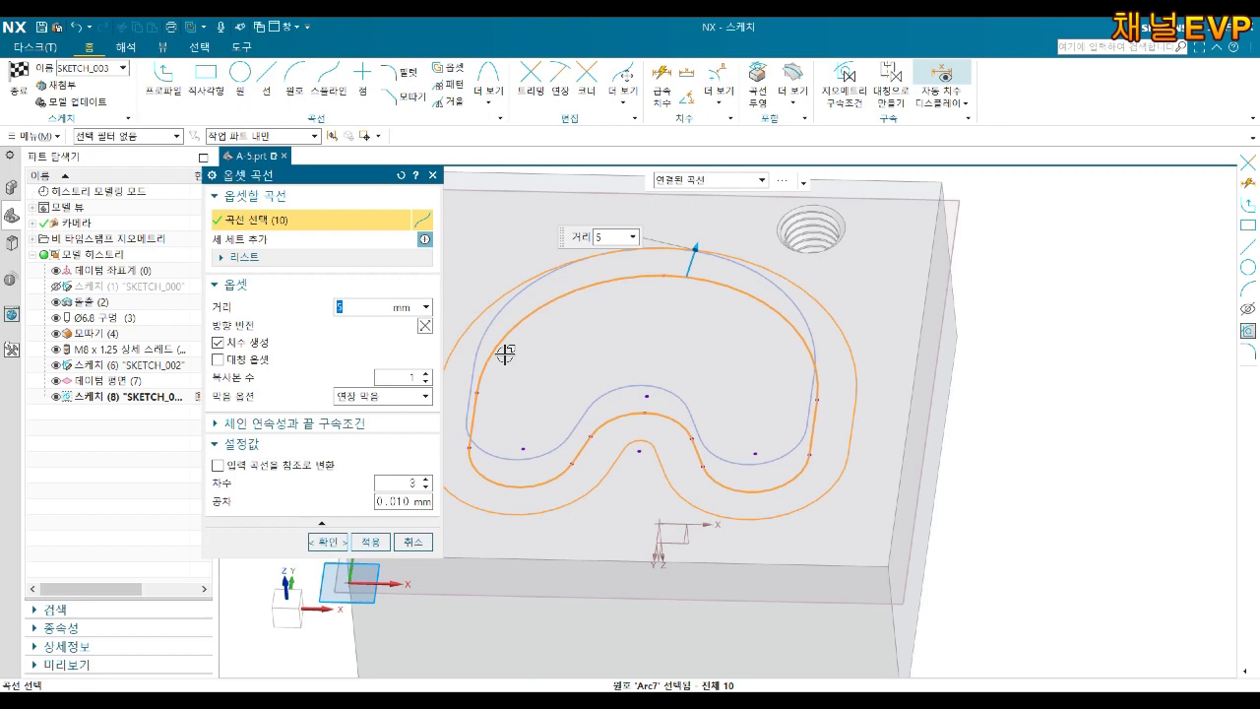
{"action": "left_click", "coordinate": [425, 326]}
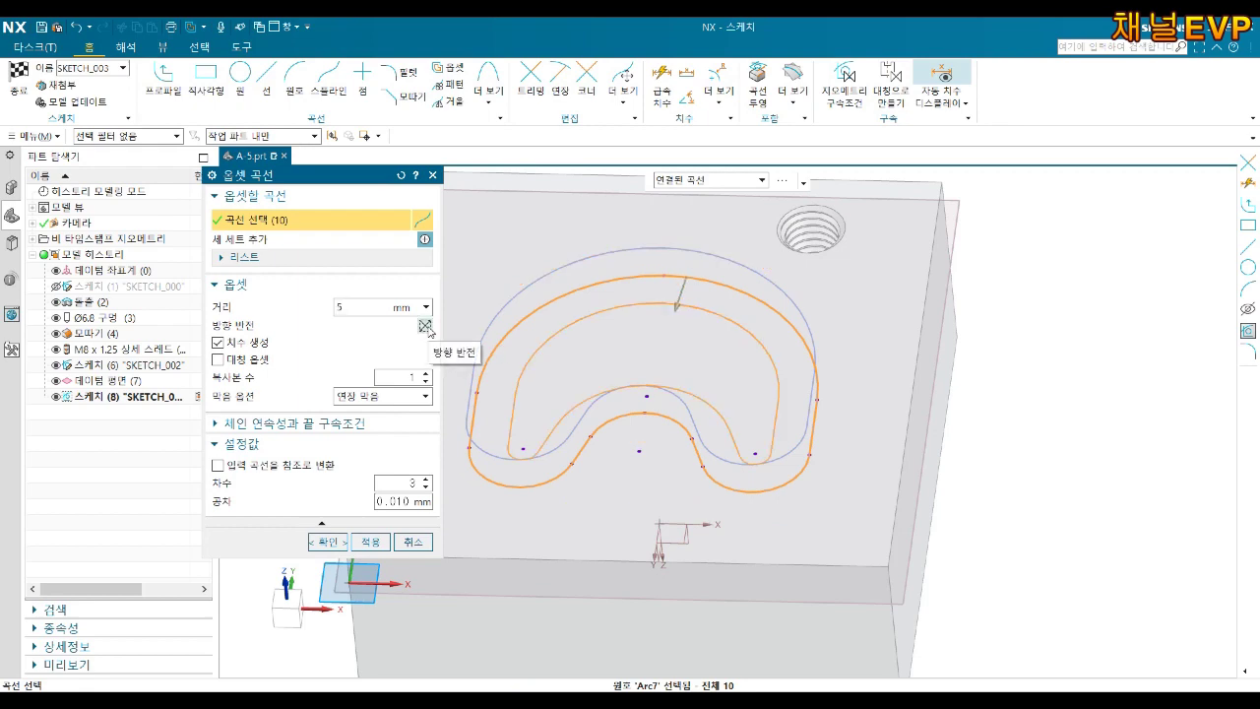
{"action": "left_click", "coordinate": [326, 548]}
{"action": "mouse_move", "coordinate": [543, 383]}
{"action": "middle_mouse_down"}
{"action": "mouse_move", "coordinate": [611, 428]}
{"action": "mouse_move", "coordinate": [636, 297]}
{"action": "middle_mouse_up"}
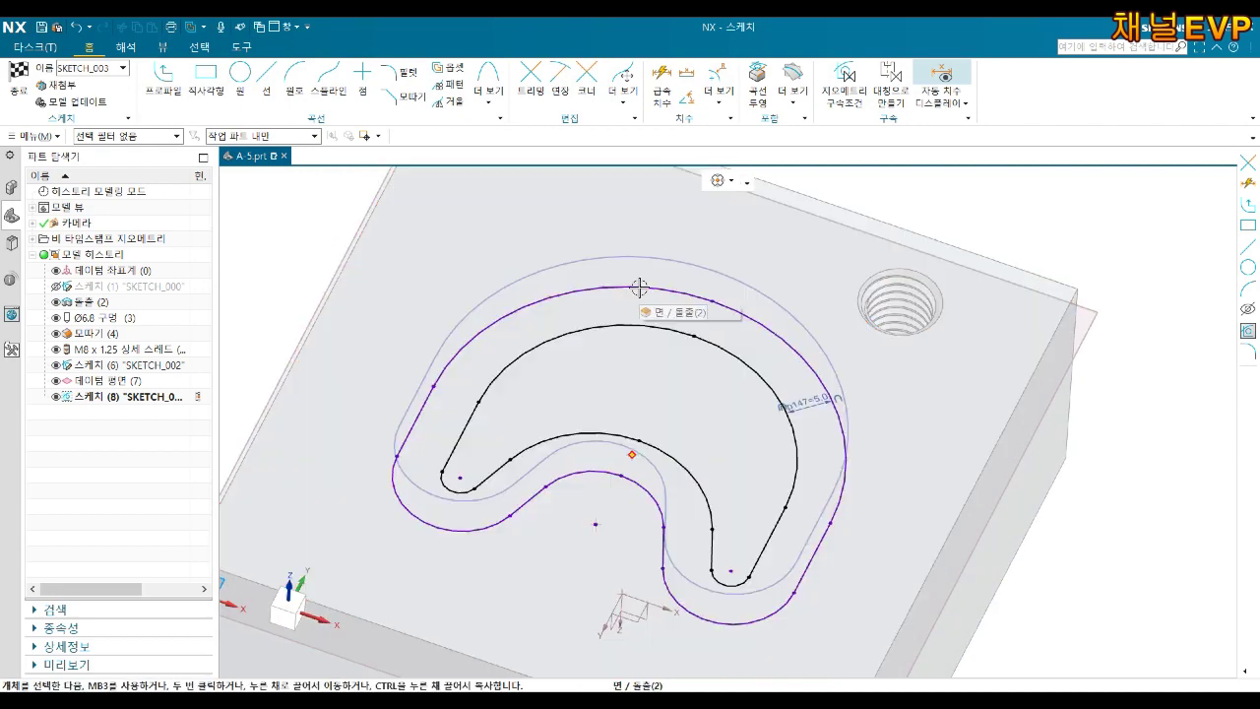
Convert the top arcs, lower-right line, lower arc and short line to reference curves.
{"action": "right_click", "coordinate": [641, 285]}
{"action": "left_click", "coordinate": [652, 270]}
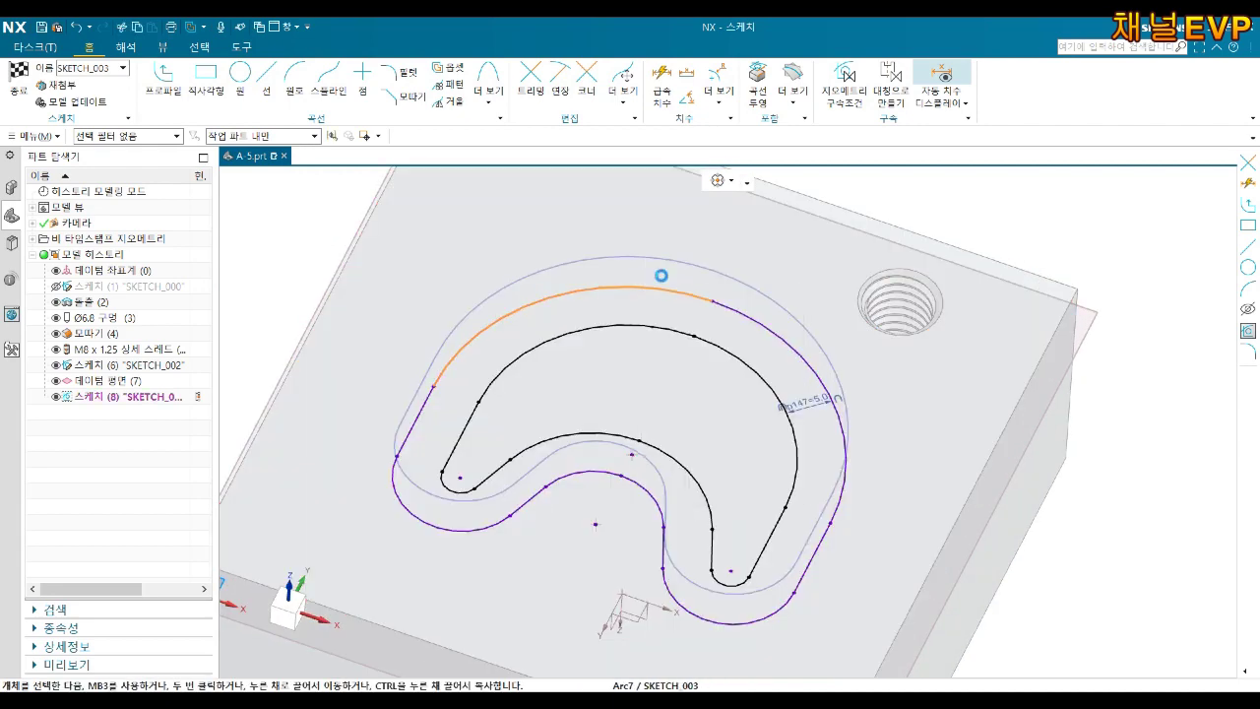
{"action": "right_click", "coordinate": [779, 335]}
{"action": "left_click", "coordinate": [785, 319]}
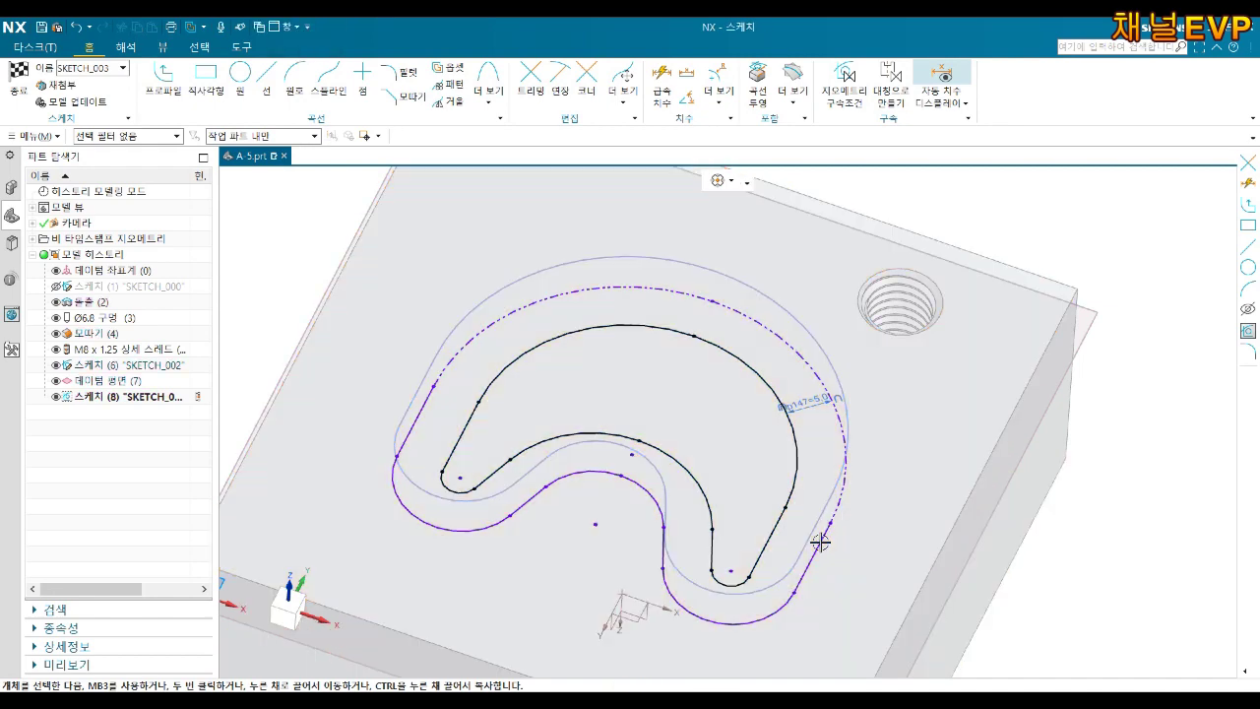
{"action": "right_click", "coordinate": [824, 535]}
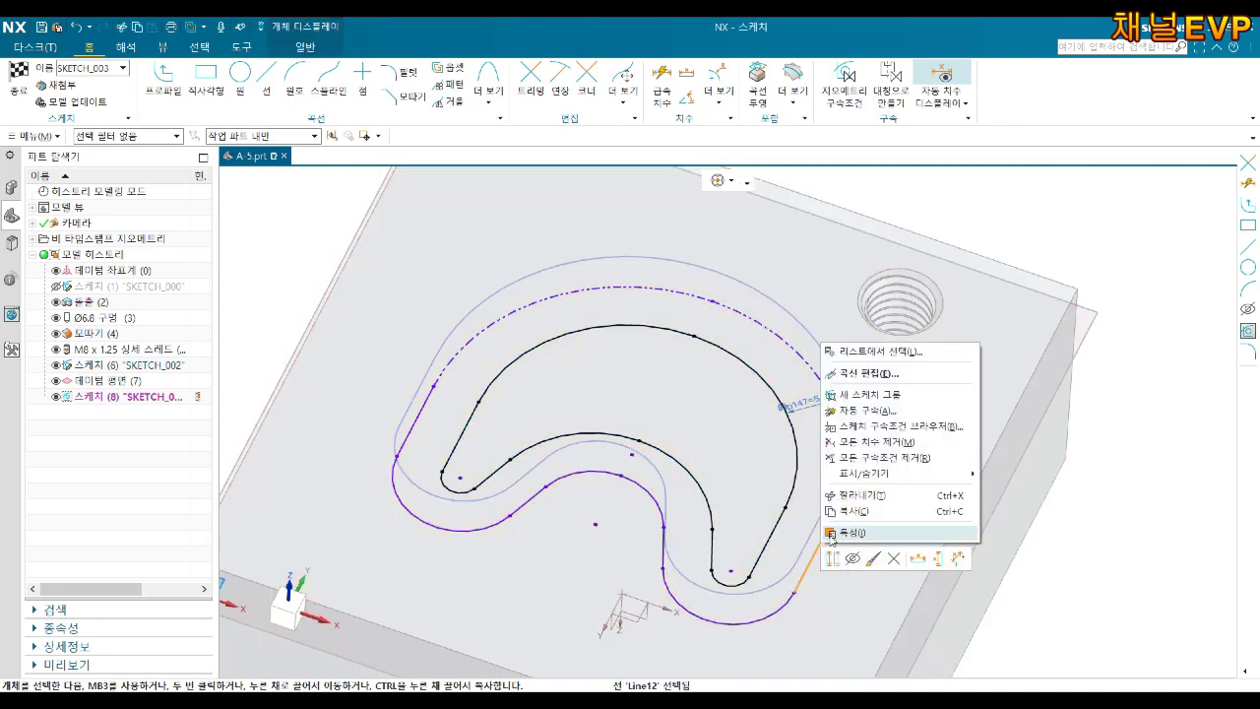
{"action": "left_click", "coordinate": [833, 558]}
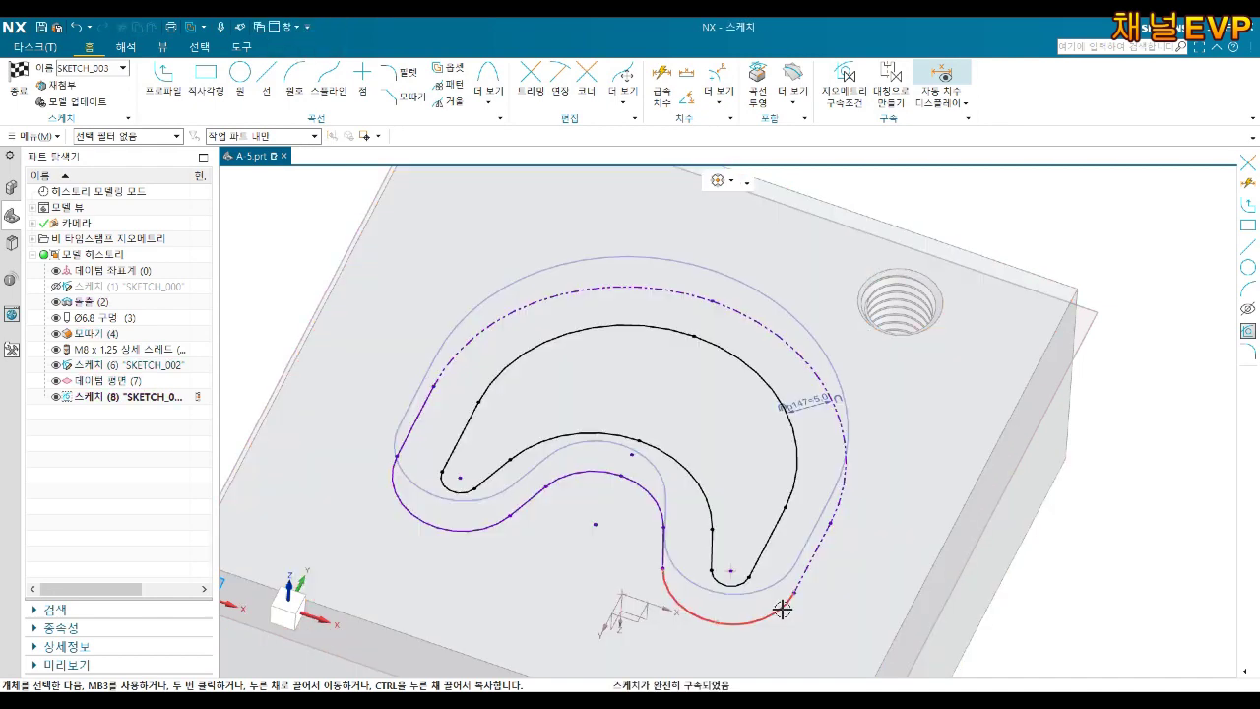
{"action": "left_click", "coordinate": [773, 608]}
{"action": "scroll", "coordinate": [678, 571], "scroll_direction": "down", "scroll_amount": 1}
{"action": "scroll", "coordinate": [699, 522], "scroll_direction": "down", "scroll_amount": 2}
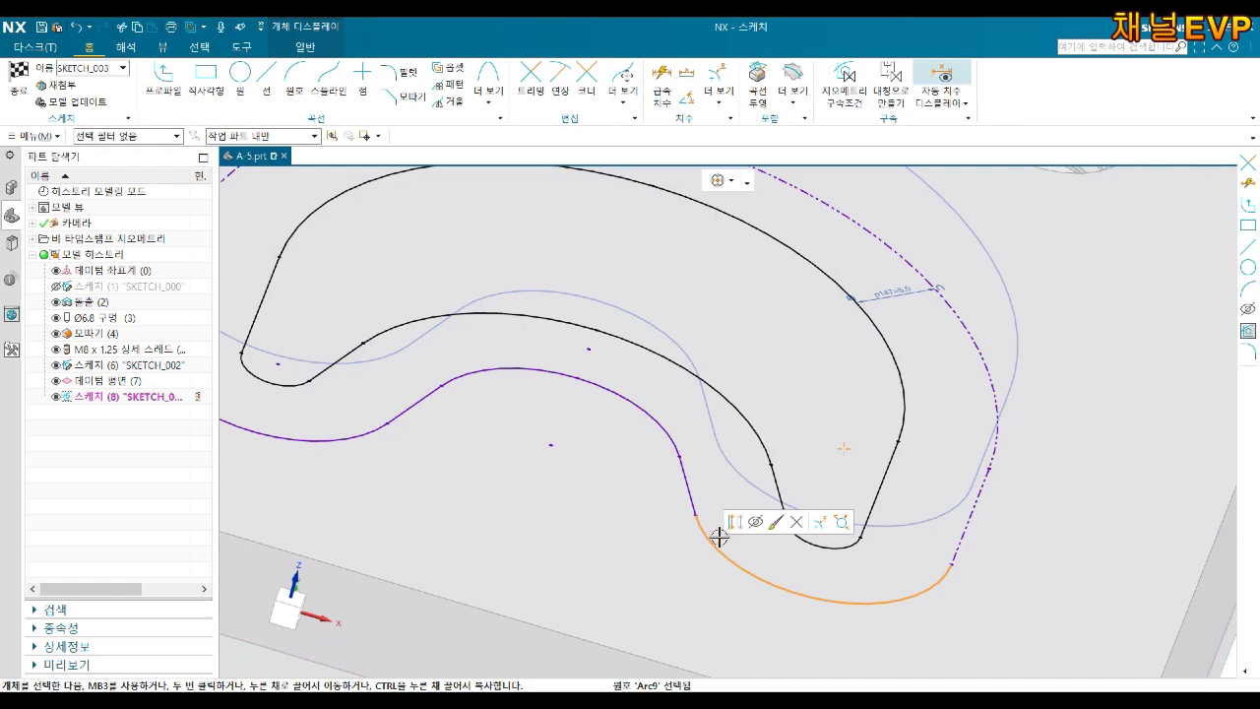
{"action": "left_click", "coordinate": [728, 525]}
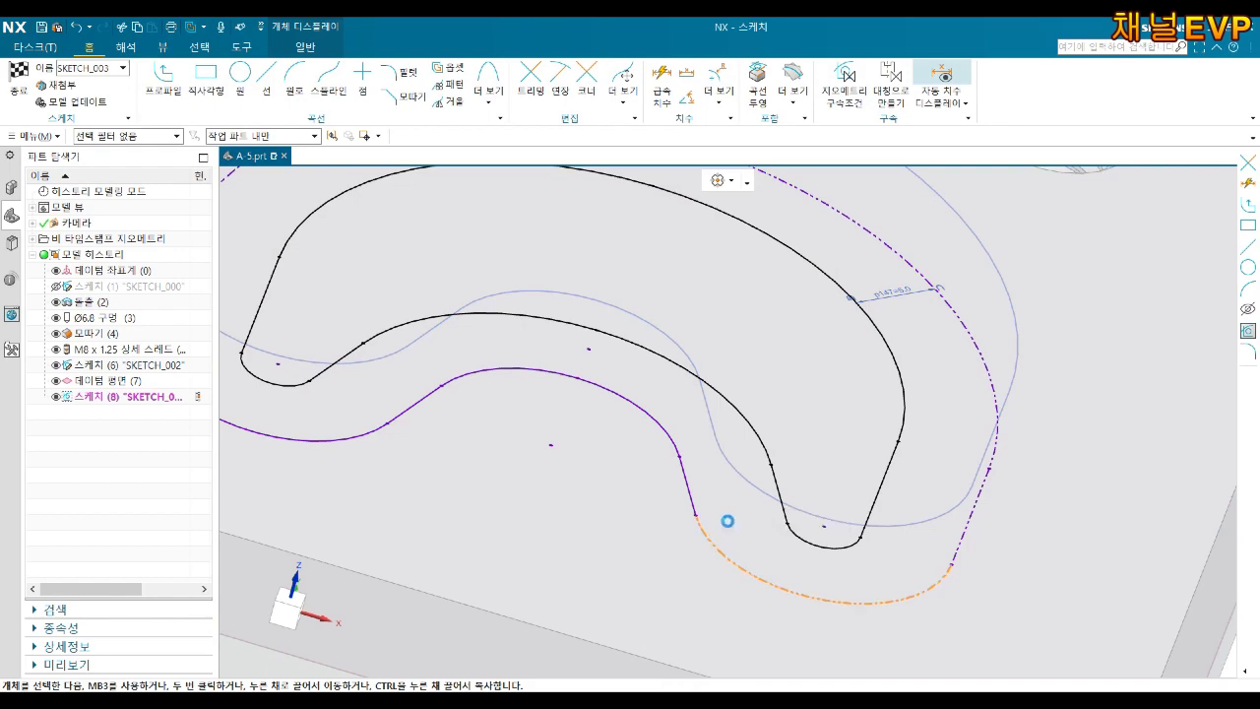
{"action": "left_click", "coordinate": [682, 467]}
{"action": "left_click", "coordinate": [729, 445]}
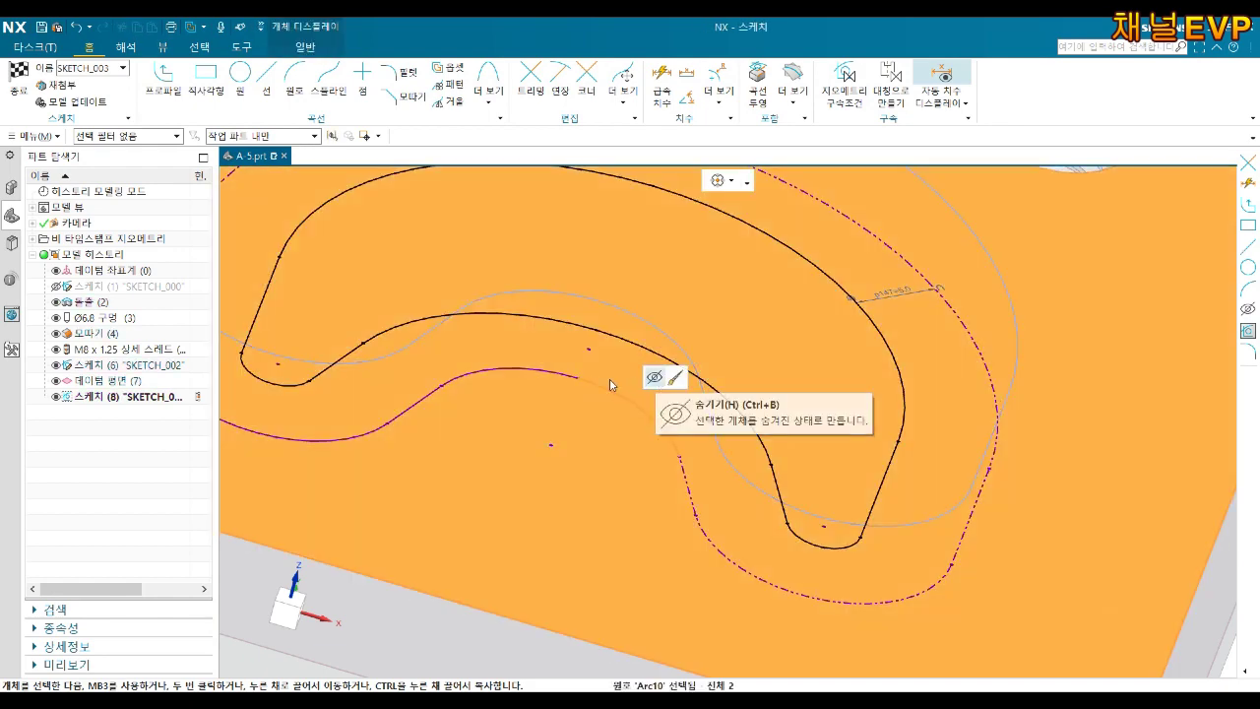
Convert the next three outer arcs and a straight segment to reference, viewing square-on.
{"action": "left_click", "coordinate": [654, 379]}
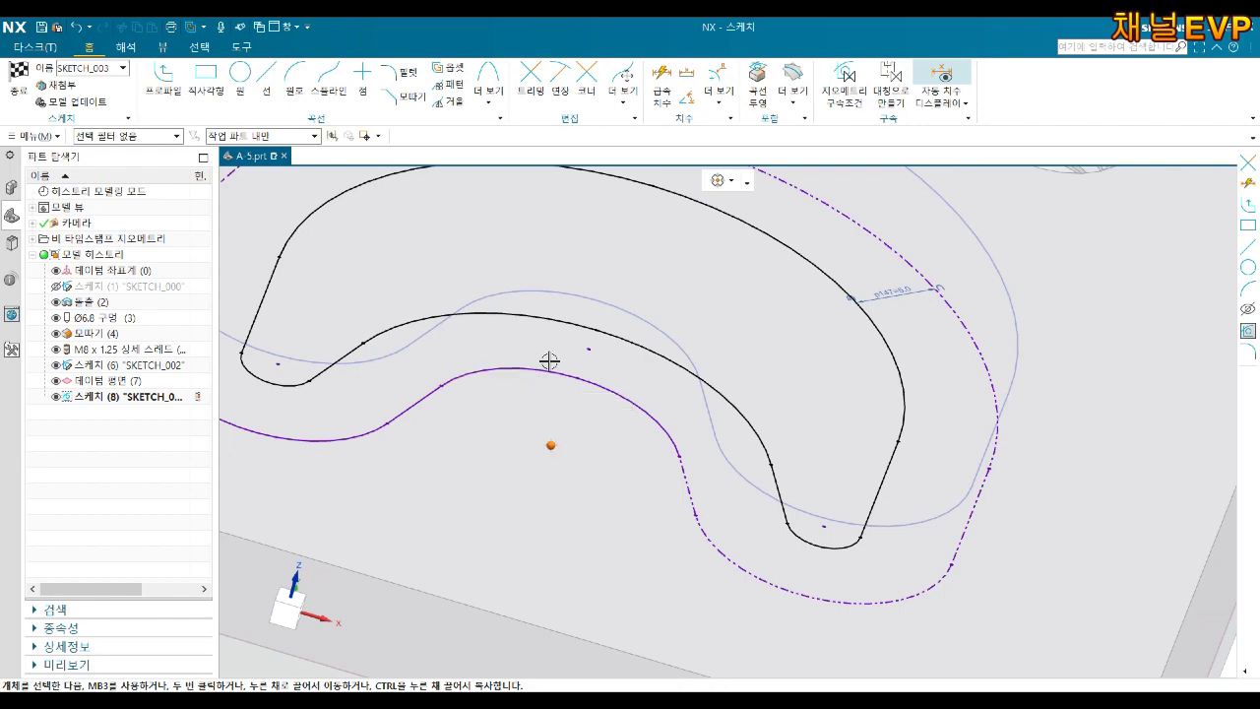
{"action": "scroll", "coordinate": [577, 443], "scroll_direction": "up", "scroll_amount": 2}
{"action": "scroll", "coordinate": [649, 453], "scroll_direction": "up", "scroll_amount": 1}
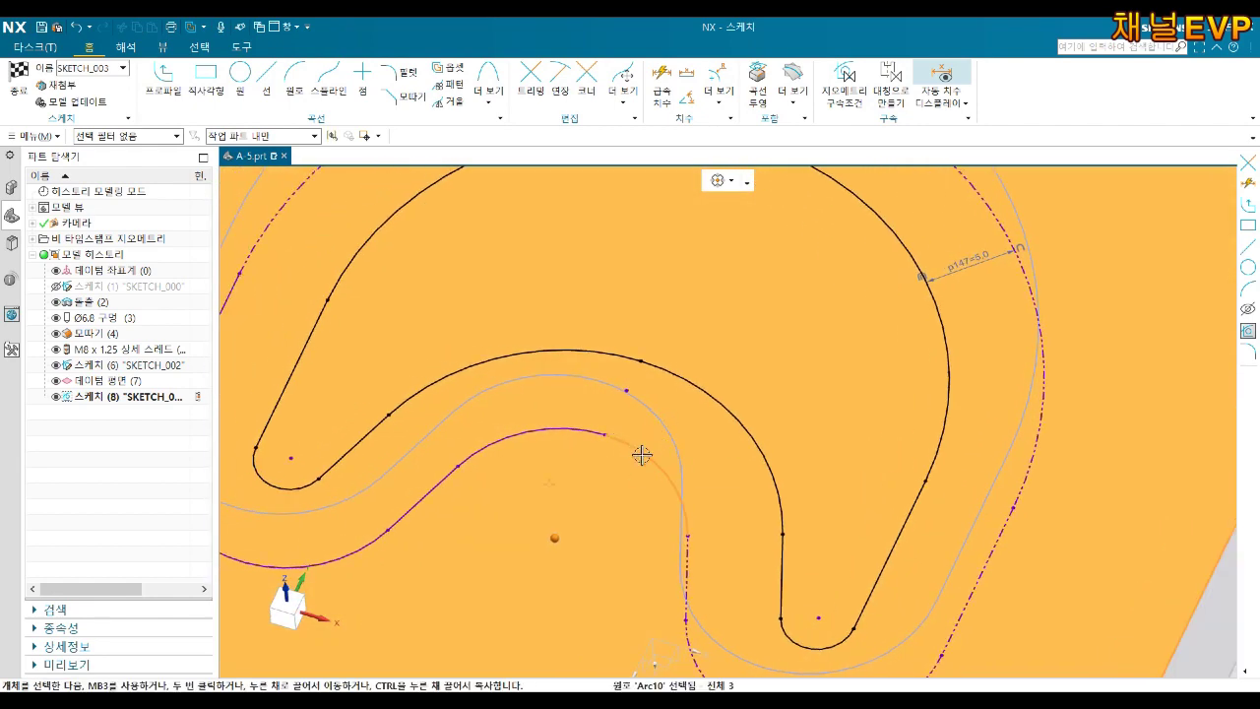
{"action": "key", "text": "shift+F8"}
{"action": "left_click", "coordinate": [753, 474]}
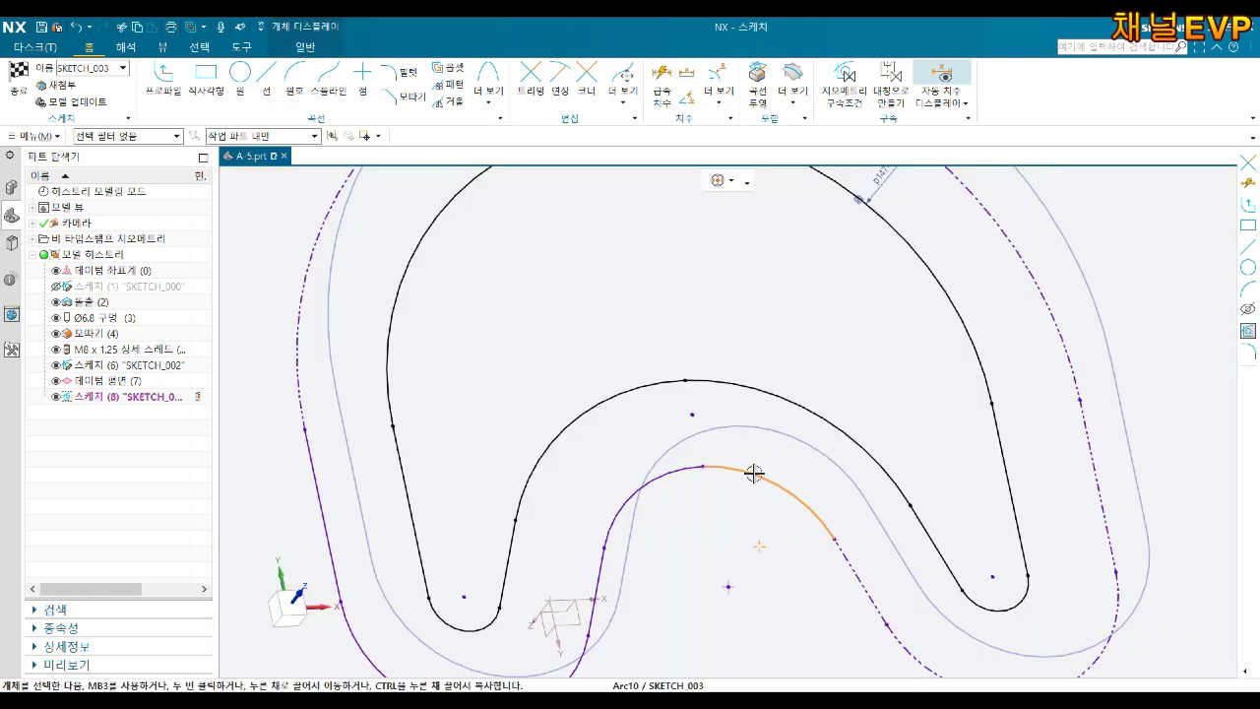
{"action": "left_click", "coordinate": [776, 451]}
{"action": "left_click", "coordinate": [684, 465]}
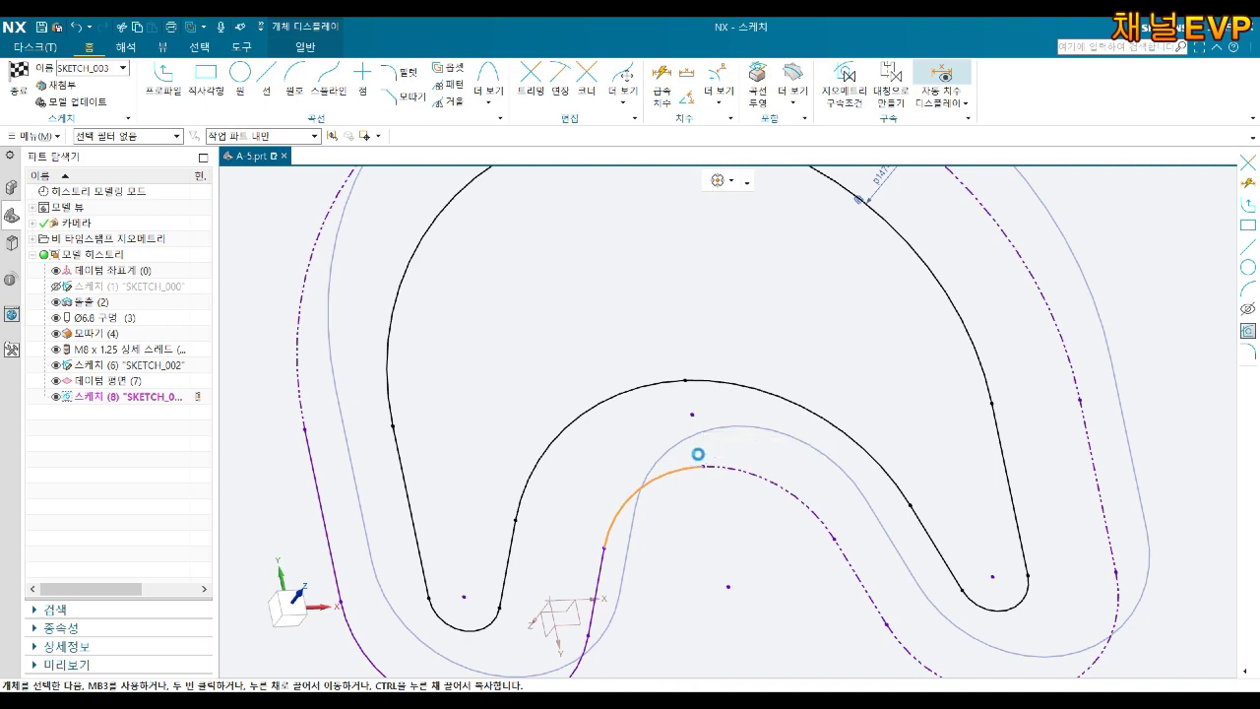
{"action": "left_click", "coordinate": [709, 444]}
{"action": "left_click", "coordinate": [603, 559]}
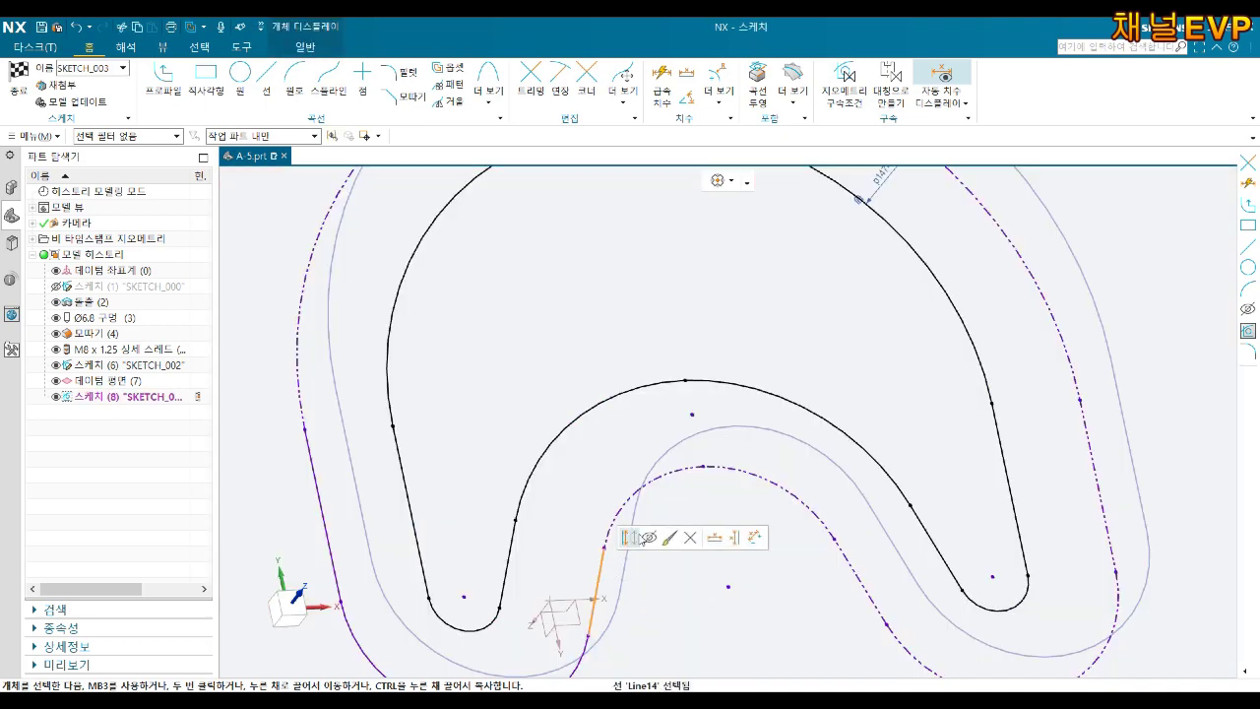
{"action": "left_click", "coordinate": [648, 537]}
Convert the remaining outer arc and last line to reference, then finish the sketch.
{"action": "middle_click_drag", "start_coordinate": [642, 539], "coordinate": [712, 385], "text": "shift"}
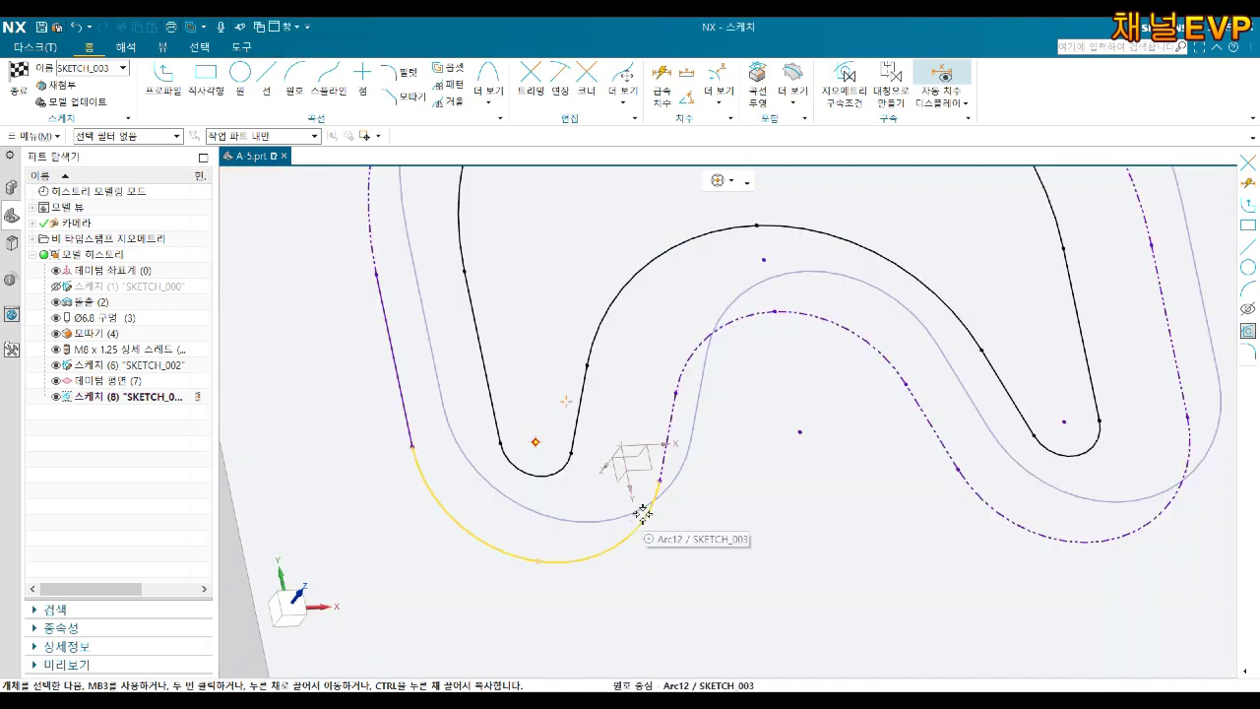
{"action": "left_click", "coordinate": [640, 513]}
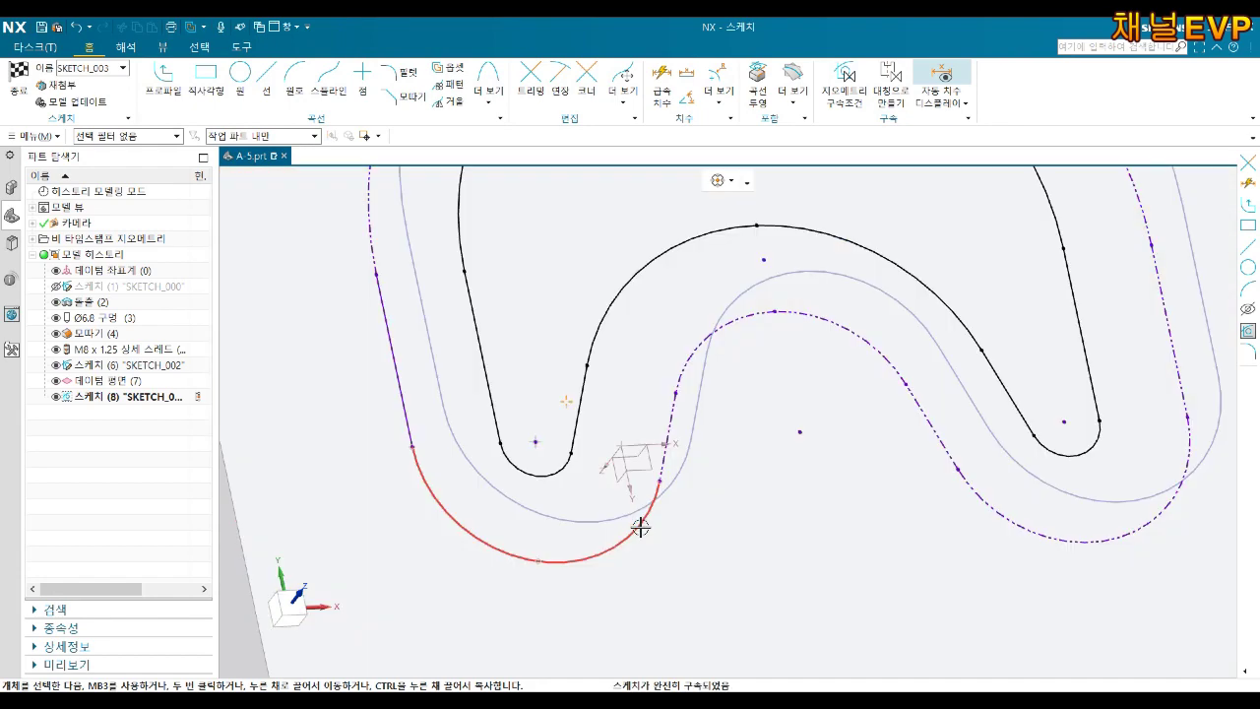
{"action": "left_click", "coordinate": [660, 498]}
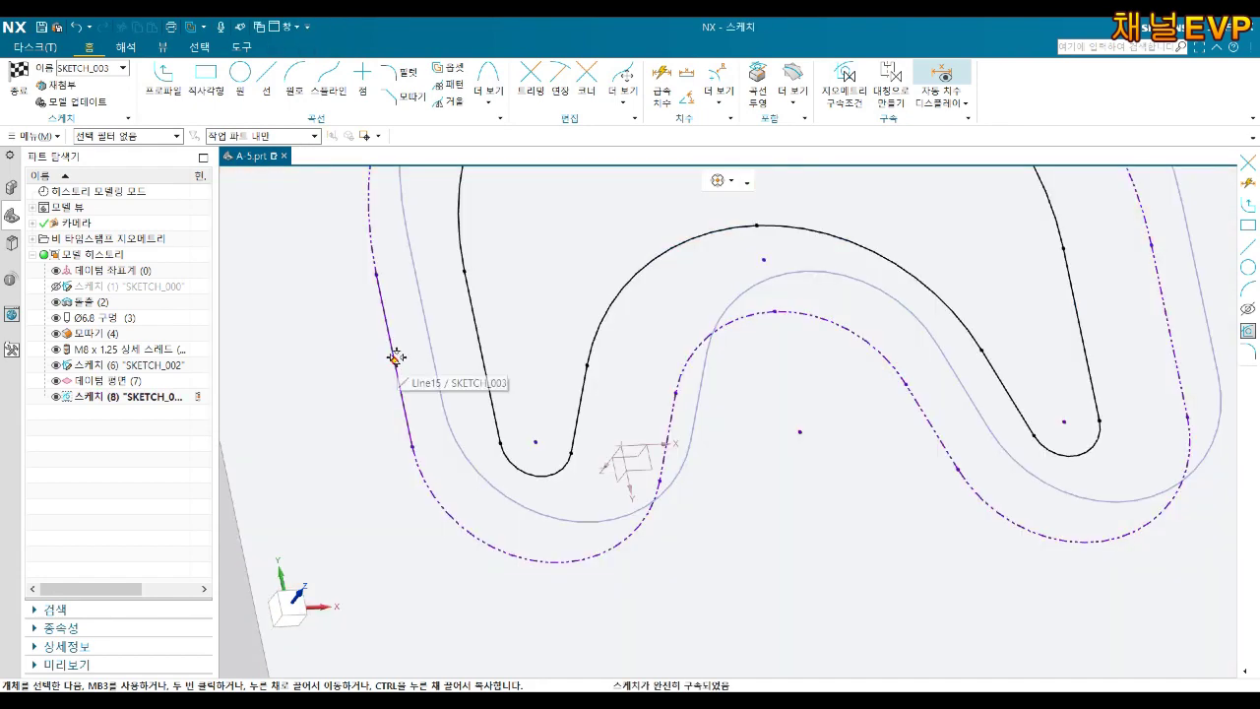
{"action": "left_click", "coordinate": [390, 339]}
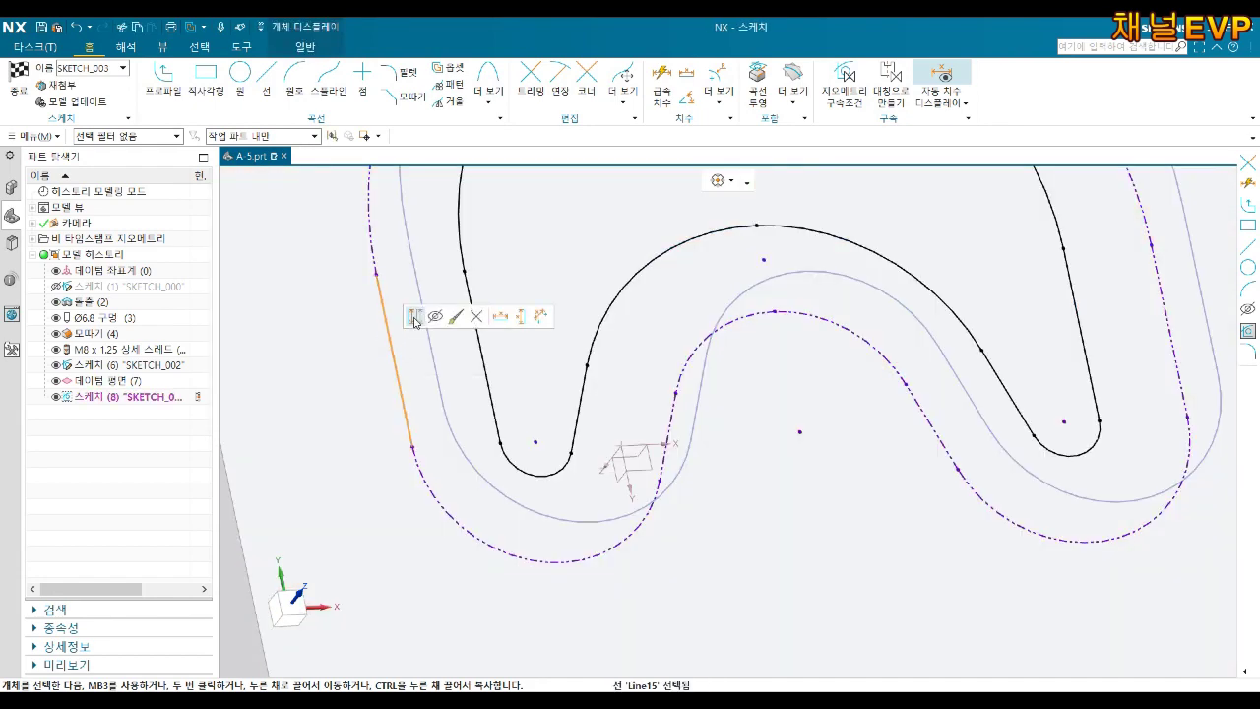
{"action": "left_click", "coordinate": [414, 321]}
{"action": "middle_click_drag", "start_coordinate": [423, 324], "coordinate": [402, 391]}
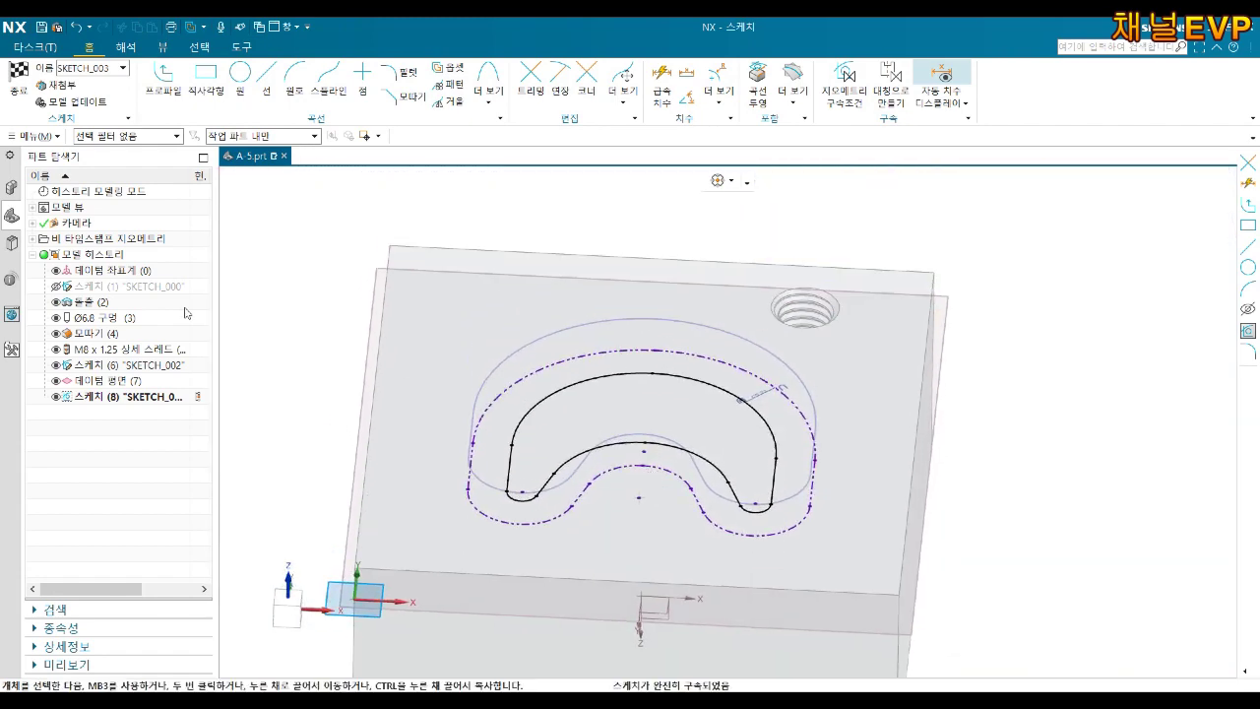
{"action": "left_click", "coordinate": [18, 75]}
Hide the block body so only the pocket sketches remain visible.
{"action": "mouse_move", "coordinate": [562, 352]}
{"action": "middle_mouse_down"}
{"action": "mouse_move", "coordinate": [720, 363]}
{"action": "mouse_move", "coordinate": [731, 380]}
{"action": "middle_mouse_up"}
{"action": "scroll", "coordinate": [404, 360], "scroll_direction": "up", "scroll_amount": 3}
{"action": "right_click", "coordinate": [410, 256]}
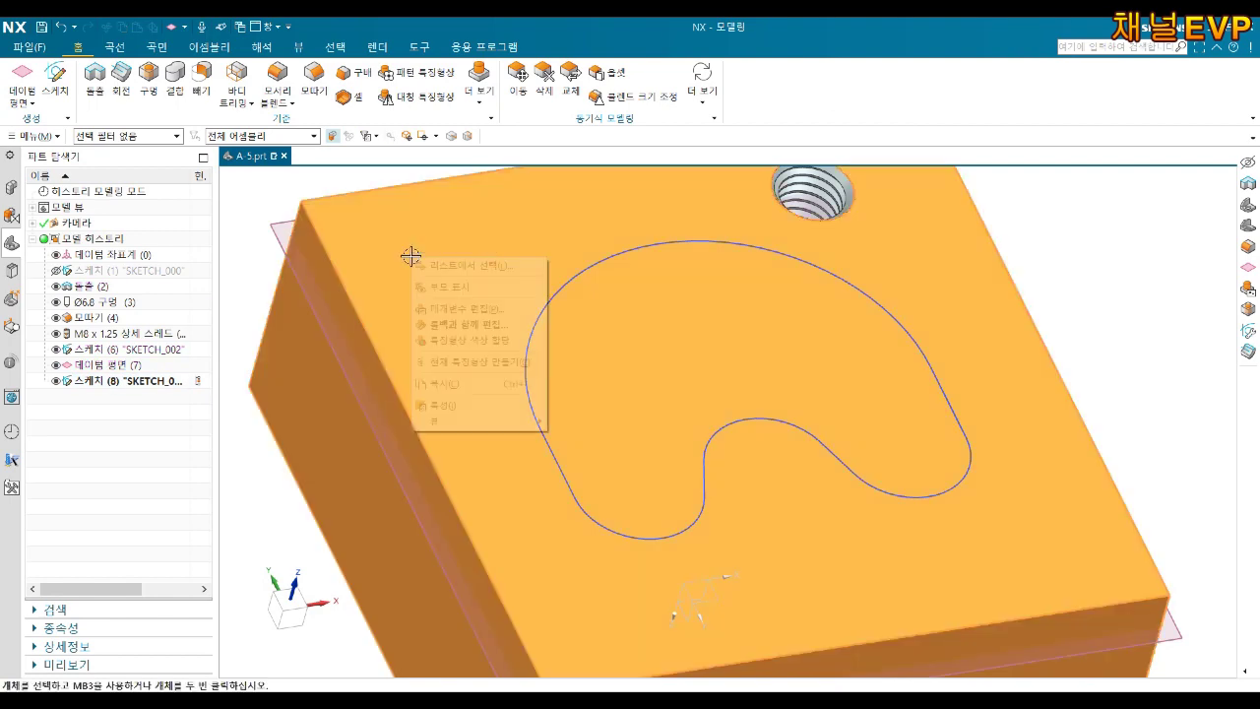
{"action": "left_click", "coordinate": [463, 245]}
{"action": "left_click", "coordinate": [463, 245]}
{"action": "right_click", "coordinate": [480, 248]}
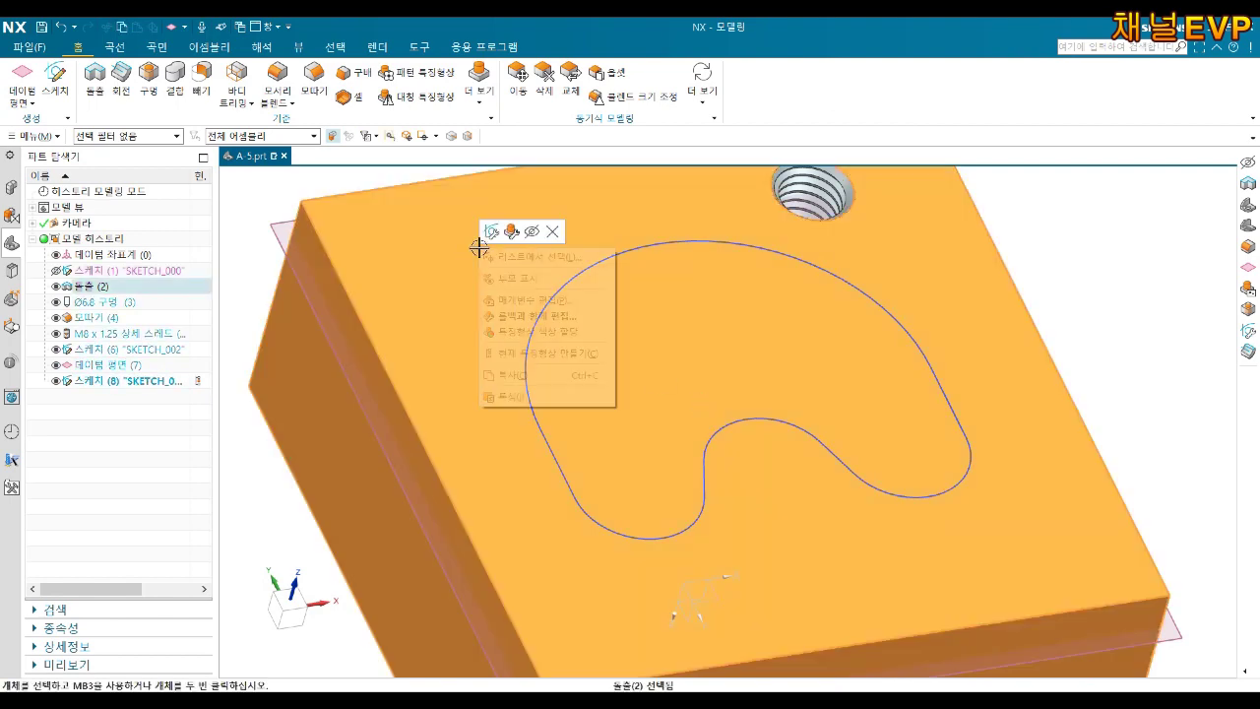
{"action": "left_click", "coordinate": [531, 231]}
{"action": "mouse_move", "coordinate": [531, 234]}
{"action": "middle_mouse_down"}
{"action": "mouse_move", "coordinate": [619, 289]}
{"action": "mouse_move", "coordinate": [593, 377]}
{"action": "middle_mouse_up"}
{"action": "scroll", "coordinate": [555, 357], "scroll_direction": "up", "scroll_amount": 2}
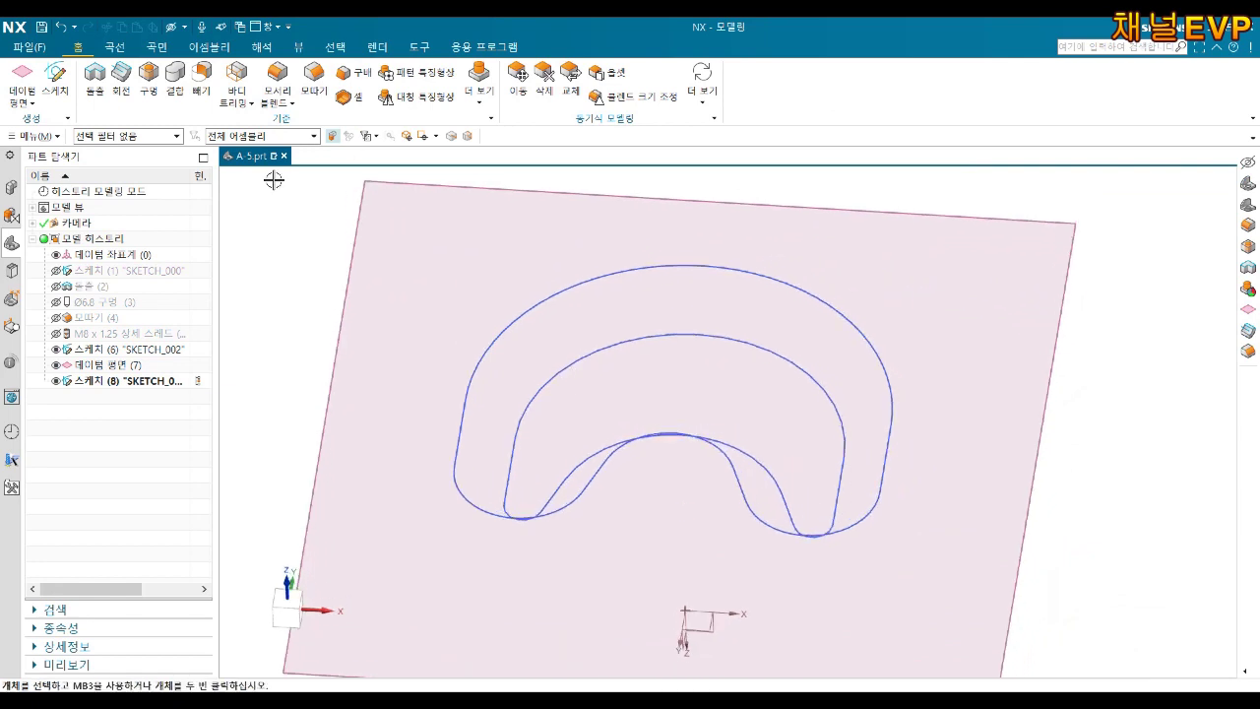
Switch to the Surface tab and start a Ruled surface from More.
{"action": "left_click", "coordinate": [707, 104]}
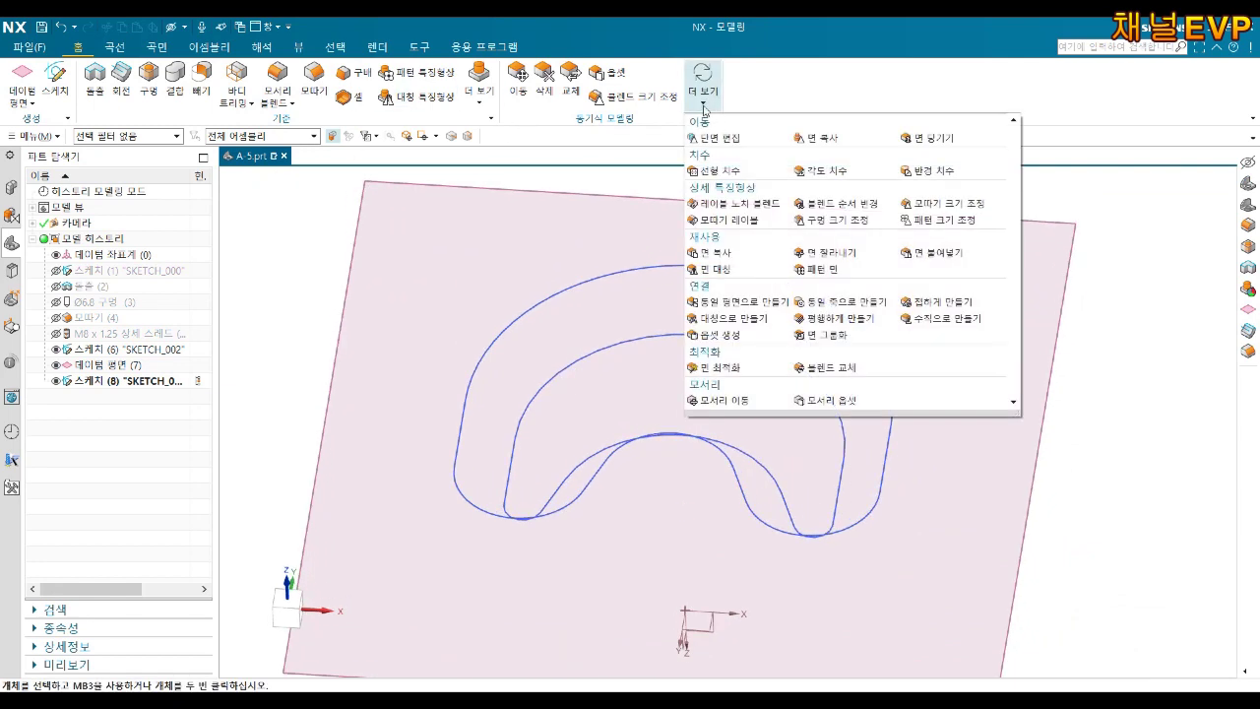
{"action": "left_click", "coordinate": [483, 103]}
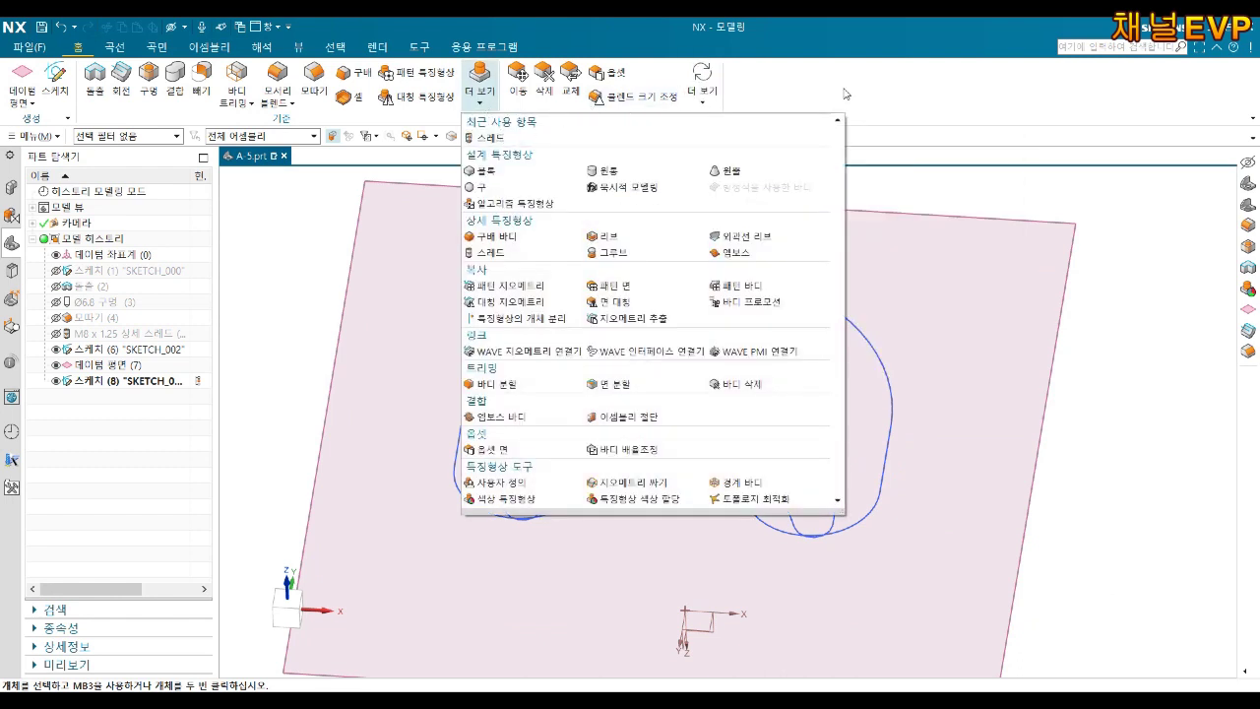
{"action": "left_click", "coordinate": [793, 104]}
{"action": "left_click", "coordinate": [154, 47]}
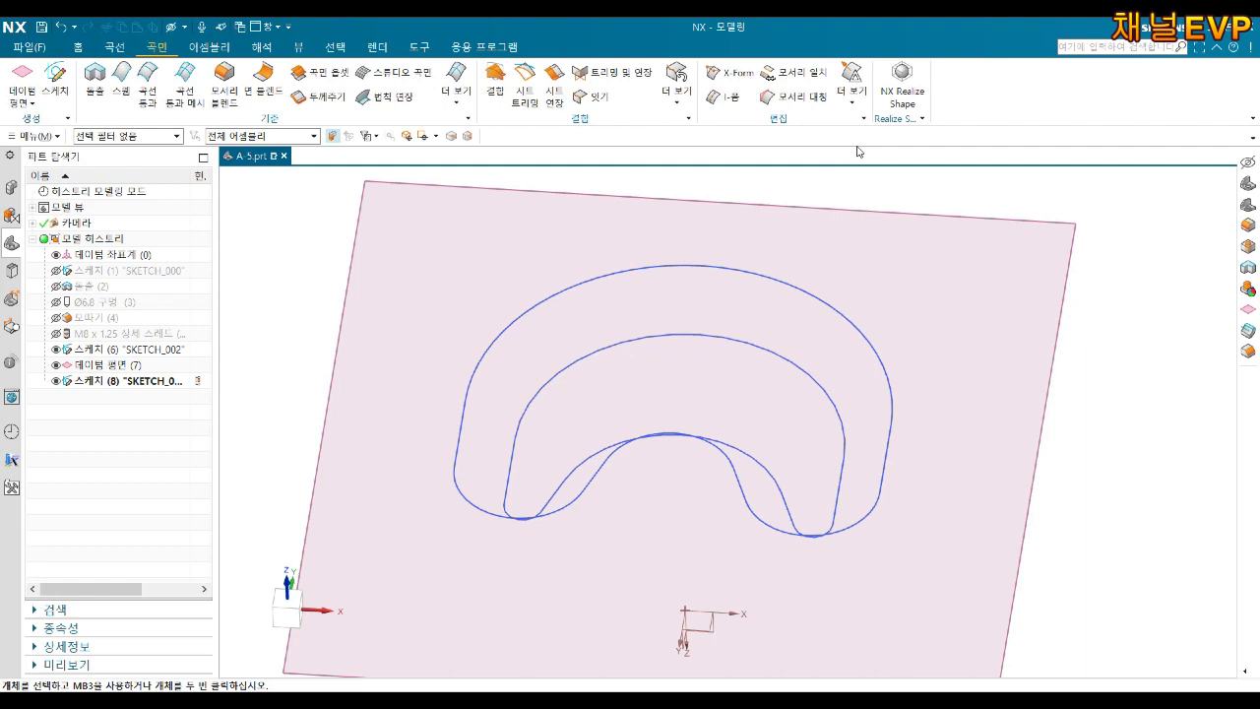
{"action": "left_click", "coordinate": [458, 99]}
{"action": "left_click", "coordinate": [464, 139]}
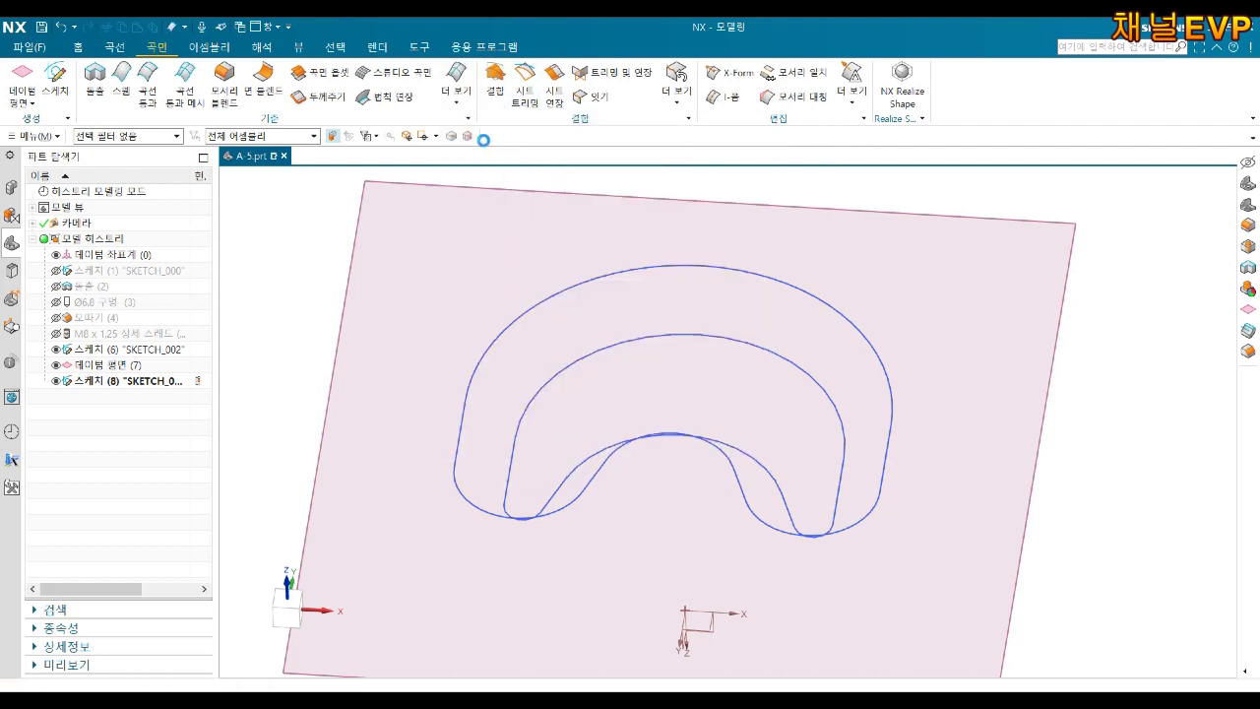
Create a ruled surface with the outer loop as Section 1, inner loop as Section 2.
{"action": "left_click", "coordinate": [792, 285]}
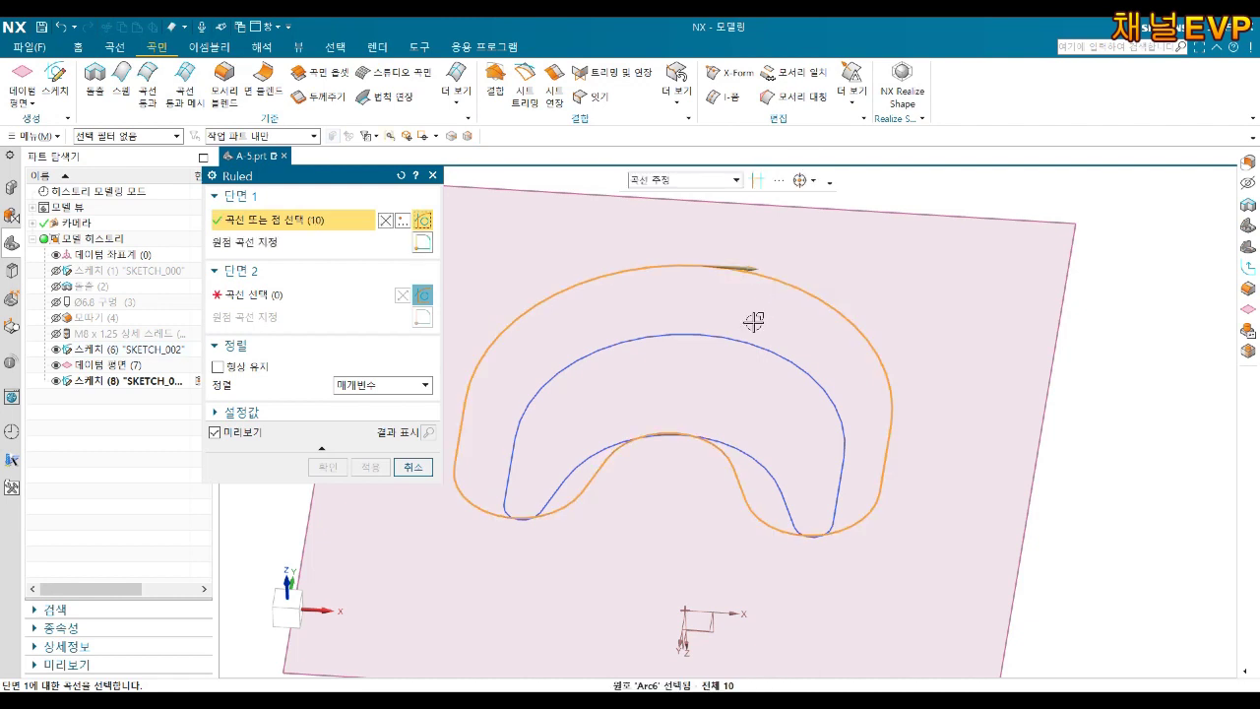
{"action": "left_click", "coordinate": [748, 337]}
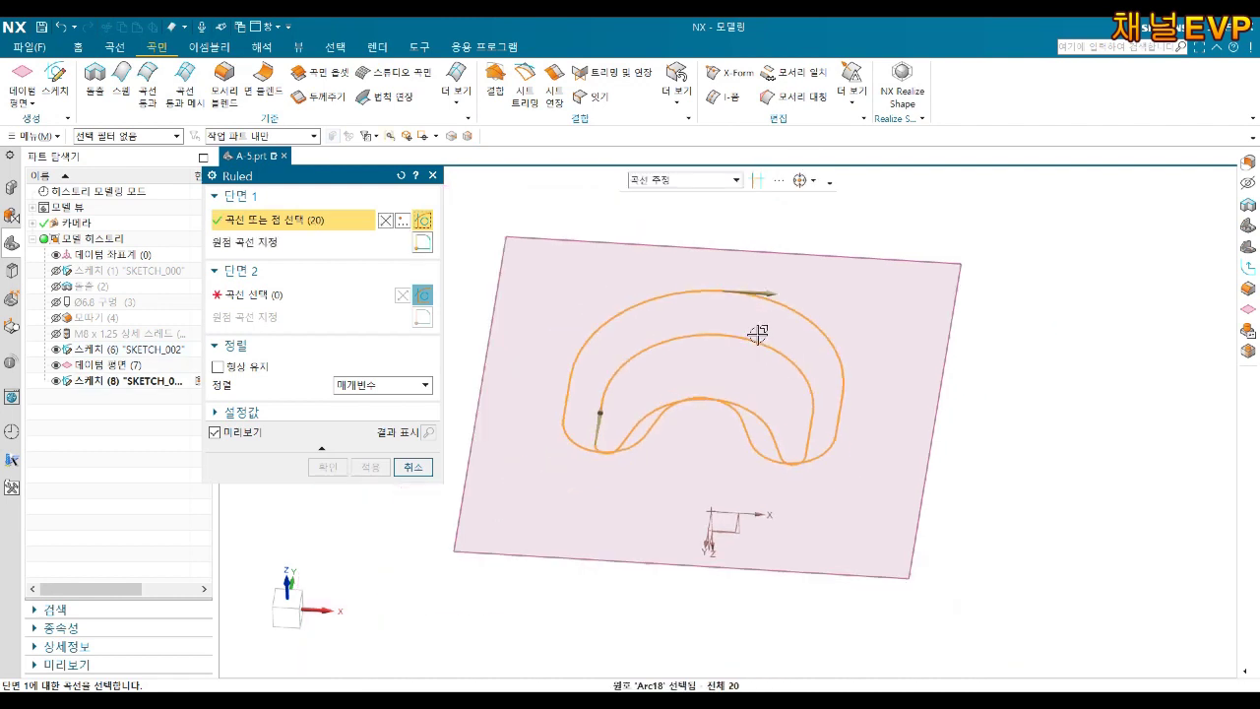
{"action": "middle_click_drag", "start_coordinate": [755, 336], "coordinate": [816, 335]}
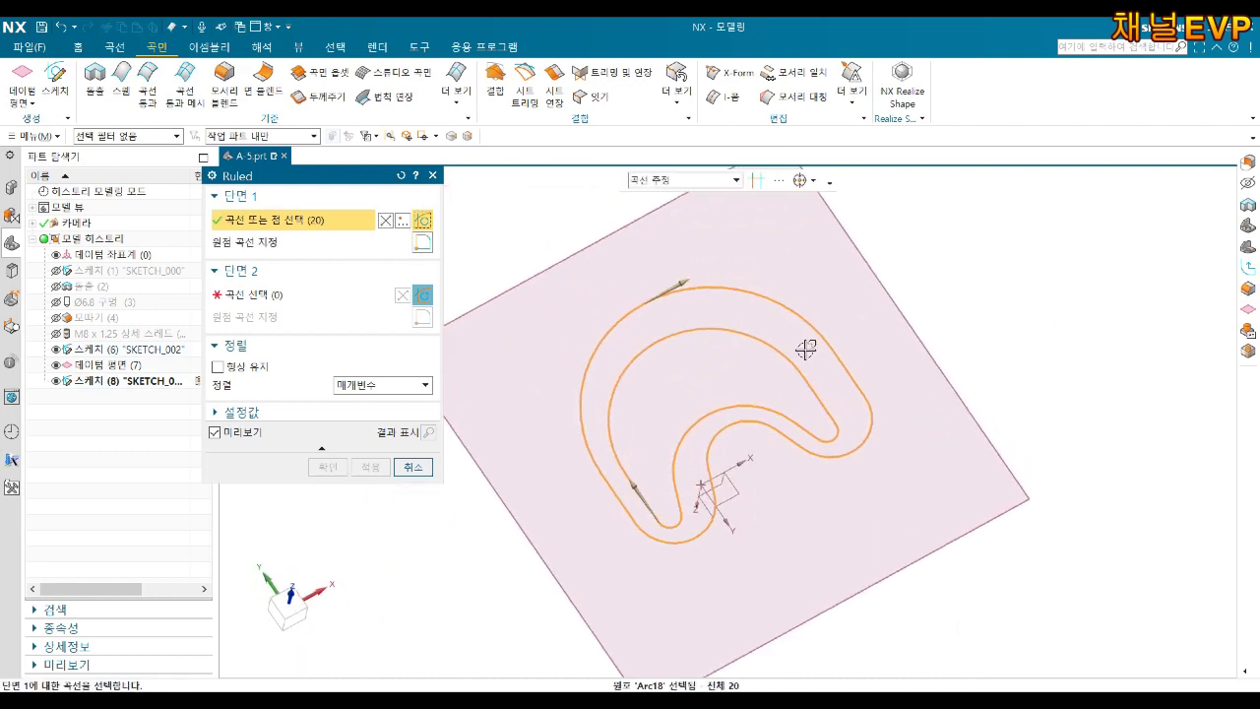
{"action": "left_click", "coordinate": [725, 325], "text": "shift"}
{"action": "middle_click_drag", "start_coordinate": [768, 339], "coordinate": [800, 357]}
{"action": "middle_click", "coordinate": [804, 357]}
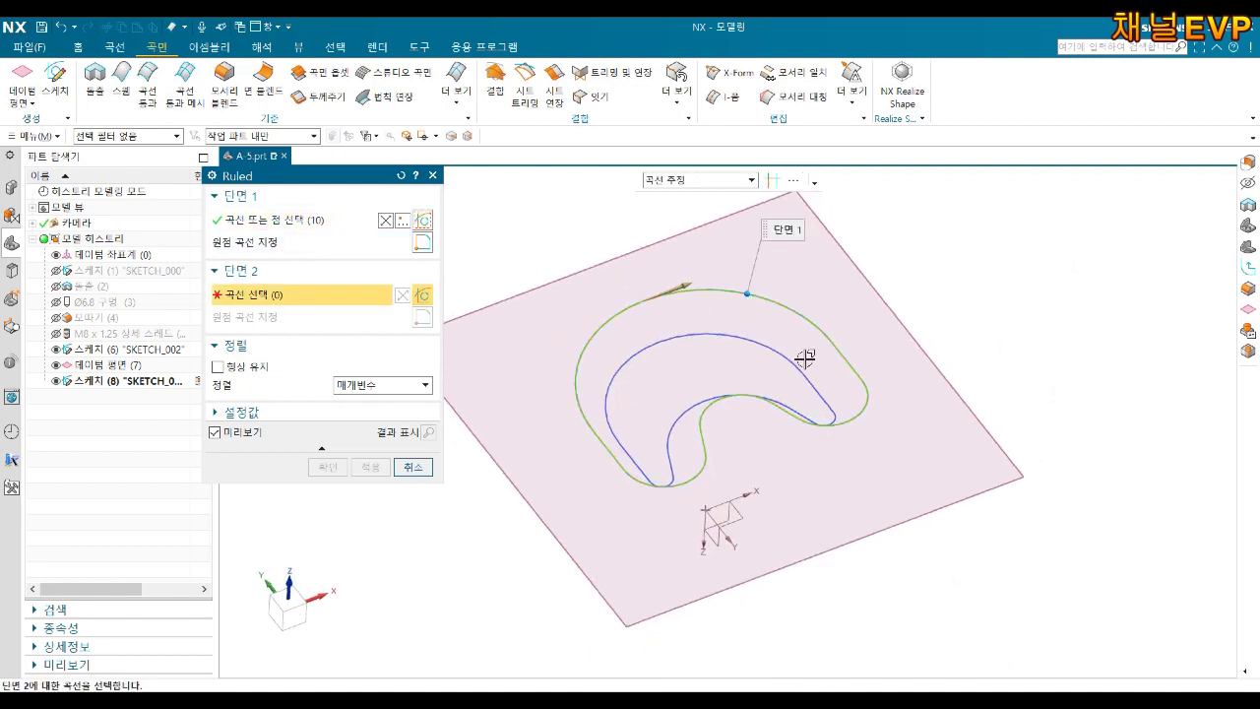
{"action": "left_click", "coordinate": [718, 334]}
{"action": "mouse_move", "coordinate": [818, 354]}
{"action": "middle_mouse_down"}
{"action": "mouse_move", "coordinate": [813, 284]}
{"action": "mouse_move", "coordinate": [742, 332]}
{"action": "mouse_move", "coordinate": [733, 252]}
{"action": "mouse_move", "coordinate": [731, 281]}
{"action": "mouse_move", "coordinate": [689, 325]}
{"action": "middle_mouse_up"}
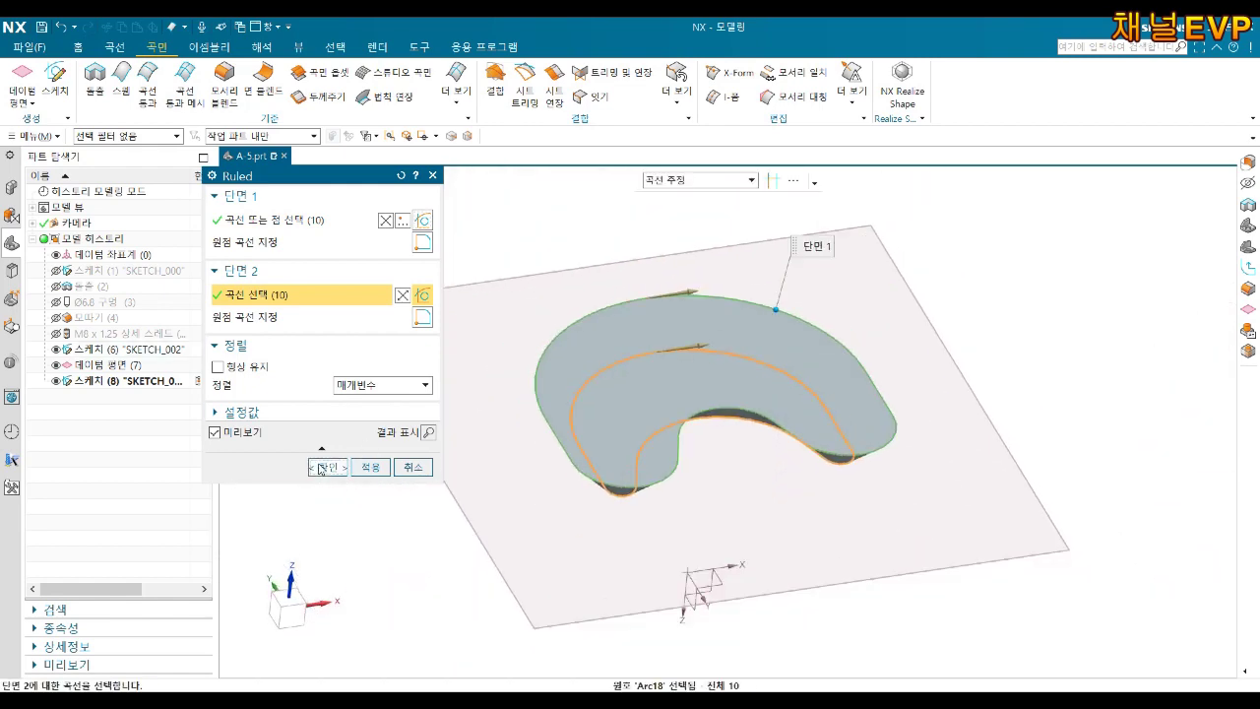
{"action": "left_click", "coordinate": [320, 469]}
Check the block's Extrude feature options in the navigator and return to Home.
{"action": "mouse_move", "coordinate": [679, 411]}
{"action": "middle_mouse_down"}
{"action": "mouse_move", "coordinate": [698, 349]}
{"action": "mouse_move", "coordinate": [712, 459]}
{"action": "mouse_move", "coordinate": [717, 425]}
{"action": "mouse_move", "coordinate": [683, 397]}
{"action": "middle_mouse_up"}
{"action": "right_click", "coordinate": [73, 295]}
{"action": "key", "text": "Escape"}
{"action": "right_click", "coordinate": [86, 287]}
{"action": "key", "text": "Escape"}
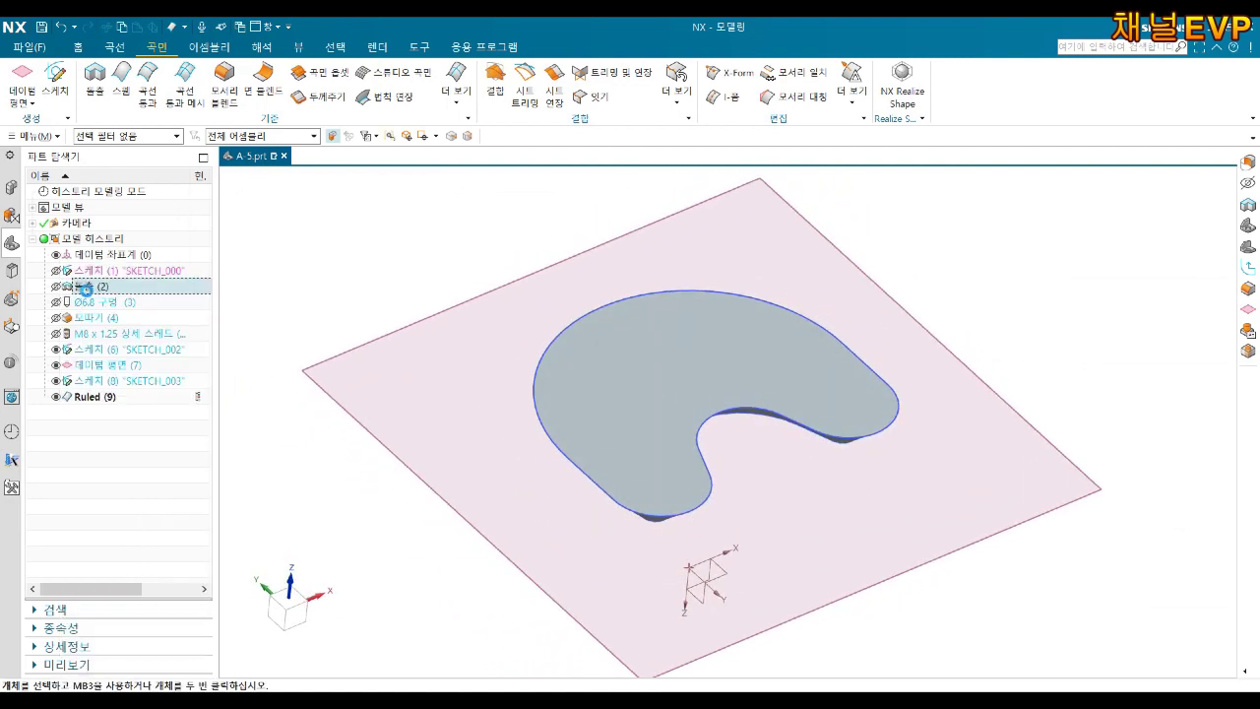
{"action": "left_click", "coordinate": [79, 47]}
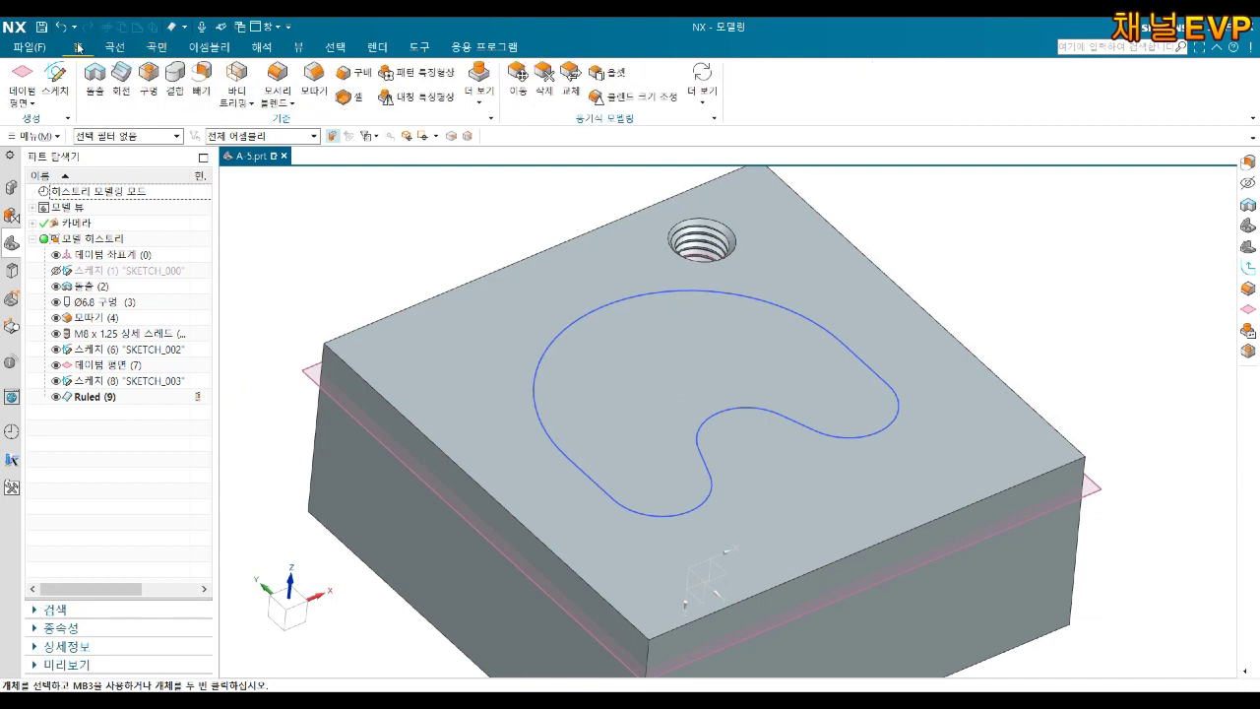
Subtract the ruled body from the block to cut the curved pocket.
{"action": "left_click", "coordinate": [201, 83]}
{"action": "left_click", "coordinate": [505, 316]}
{"action": "left_click", "coordinate": [691, 353]}
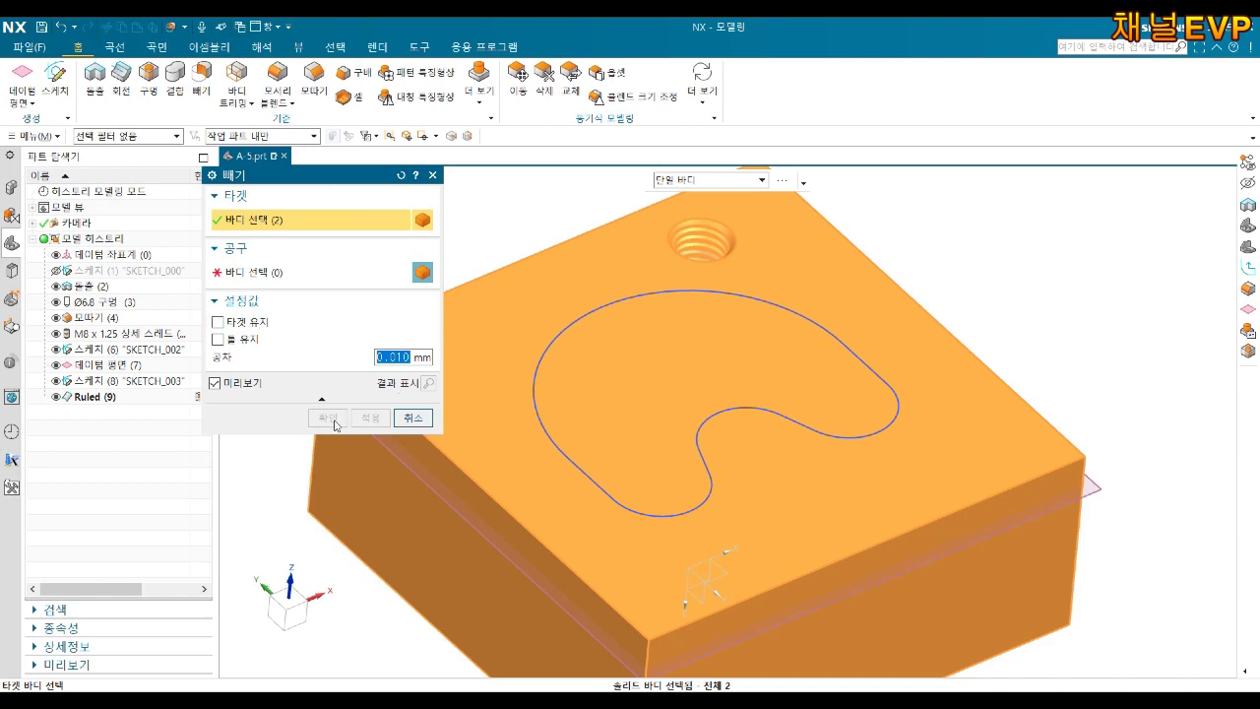
{"action": "left_click", "coordinate": [504, 356], "text": "shift"}
{"action": "left_click", "coordinate": [632, 358]}
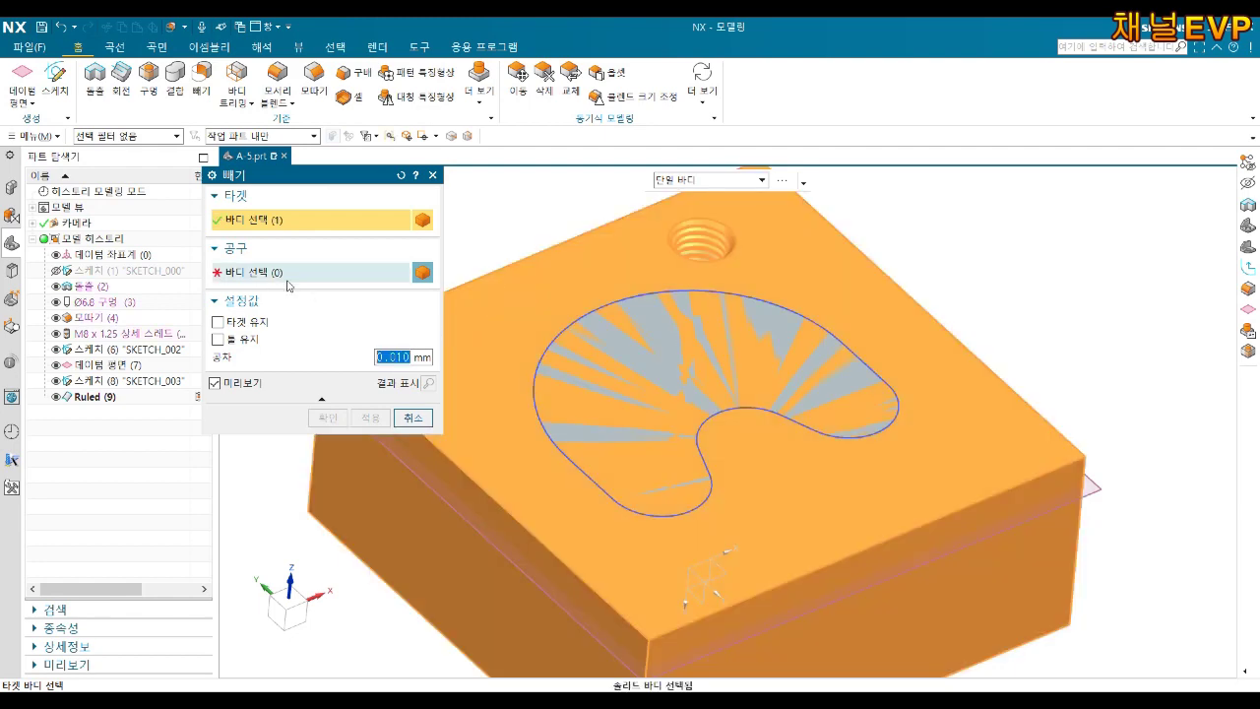
{"action": "left_click", "coordinate": [667, 368]}
{"action": "left_click", "coordinate": [328, 417]}
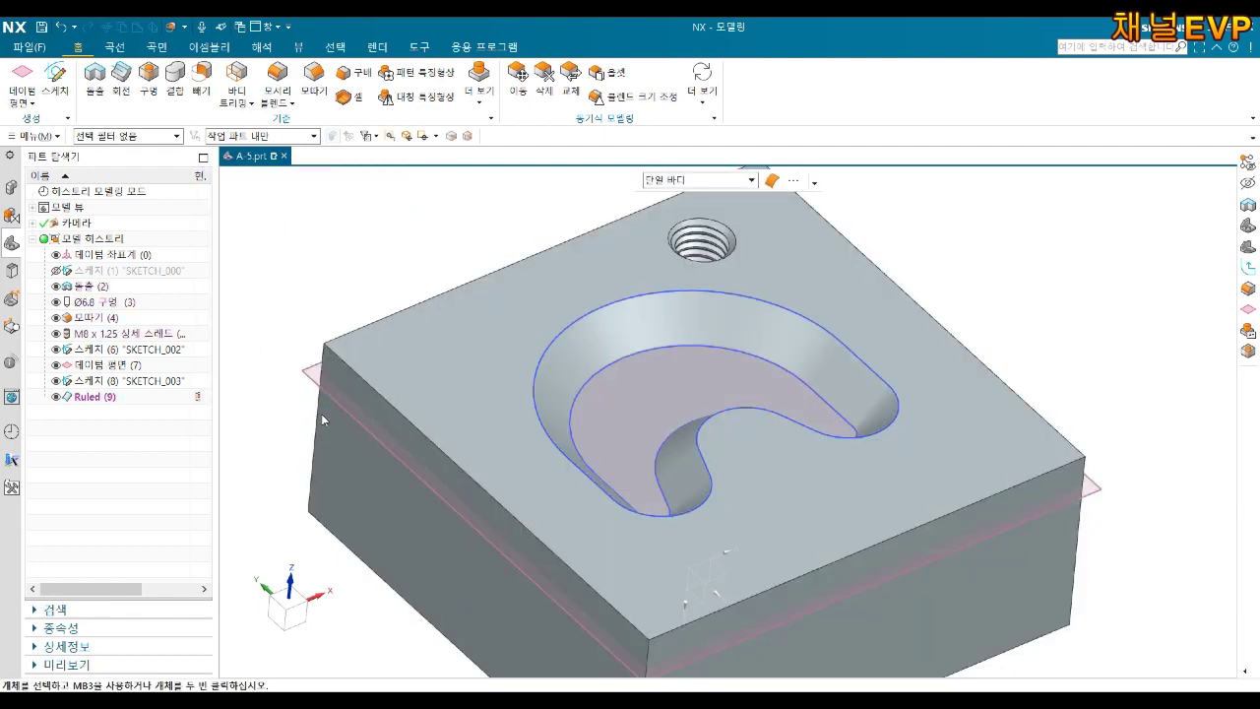
{"action": "scroll", "coordinate": [630, 393], "scroll_direction": "down", "scroll_amount": 3}
{"action": "middle_click_drag", "start_coordinate": [731, 366], "coordinate": [649, 349]}
Hide the inner sketch curve and leftover outline curves of the pocket.
{"action": "right_click", "coordinate": [649, 350]}
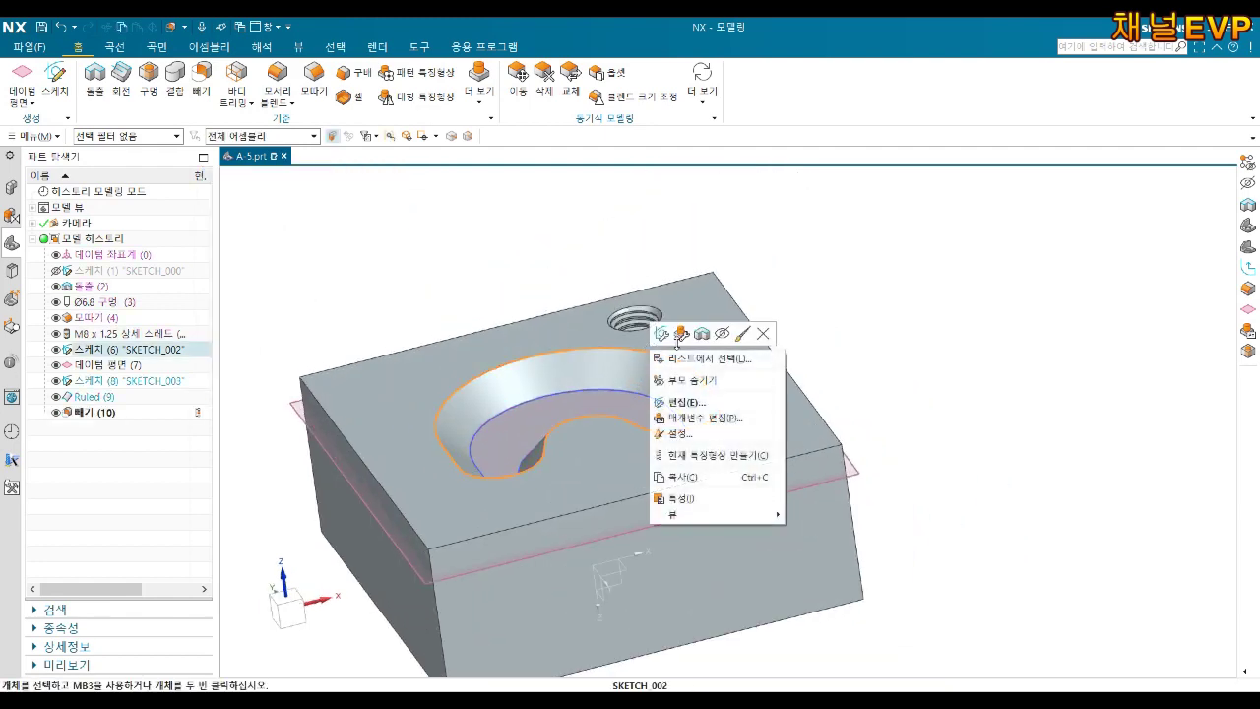
{"action": "key", "text": "Escape"}
{"action": "left_click", "coordinate": [647, 395]}
{"action": "right_click", "coordinate": [647, 396]}
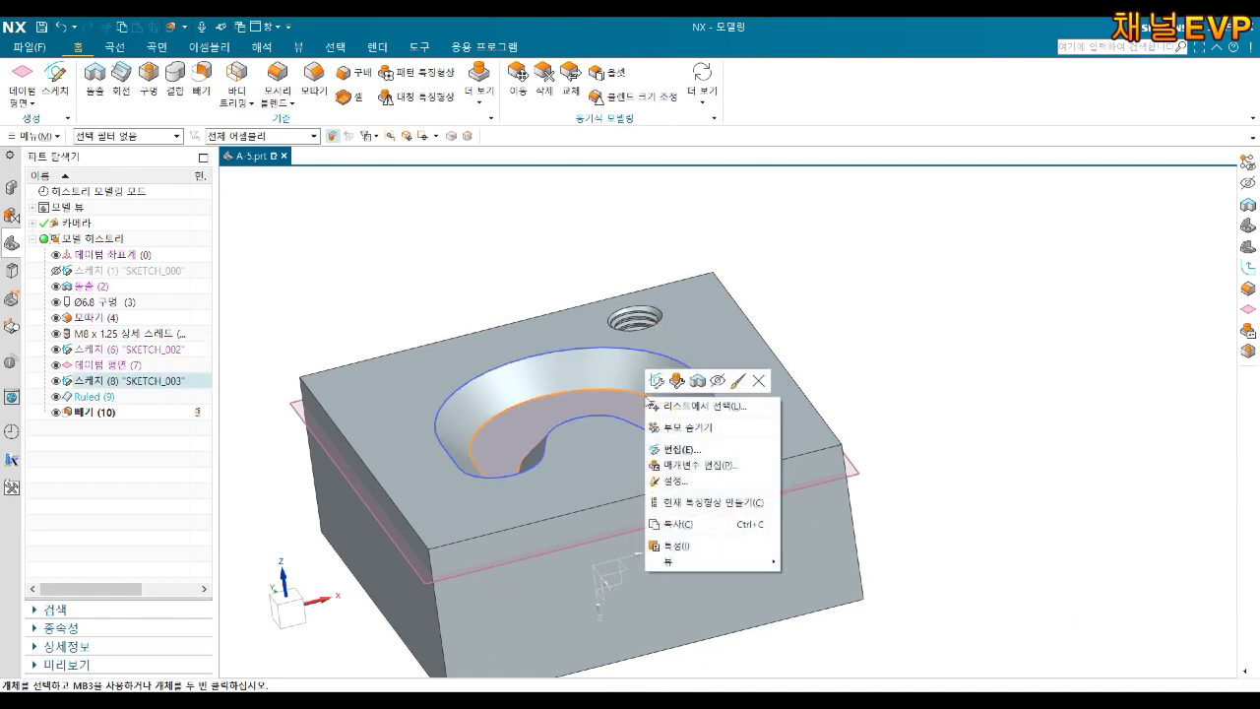
{"action": "left_click", "coordinate": [715, 381]}
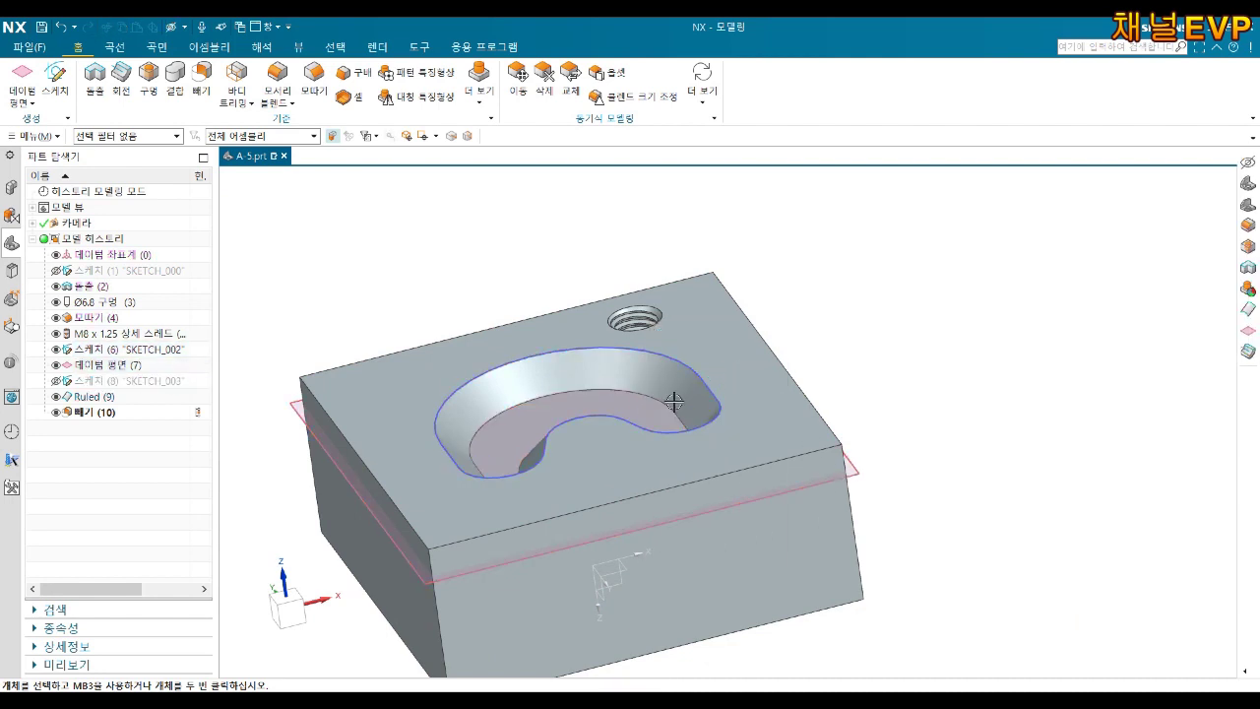
{"action": "scroll", "coordinate": [673, 407], "scroll_direction": "up", "scroll_amount": 2}
{"action": "right_click", "coordinate": [677, 335]}
{"action": "left_click", "coordinate": [745, 328]}
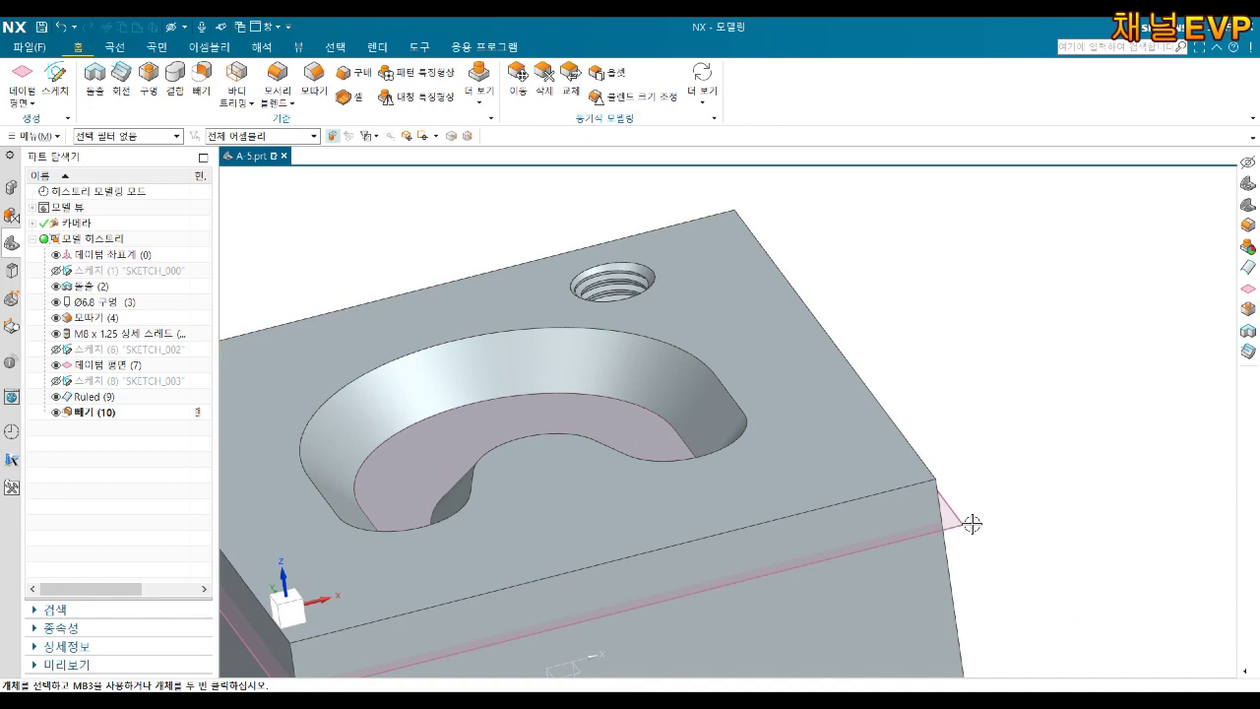
Hide the datum plane and return to the isometric view.
{"action": "right_click", "coordinate": [973, 522]}
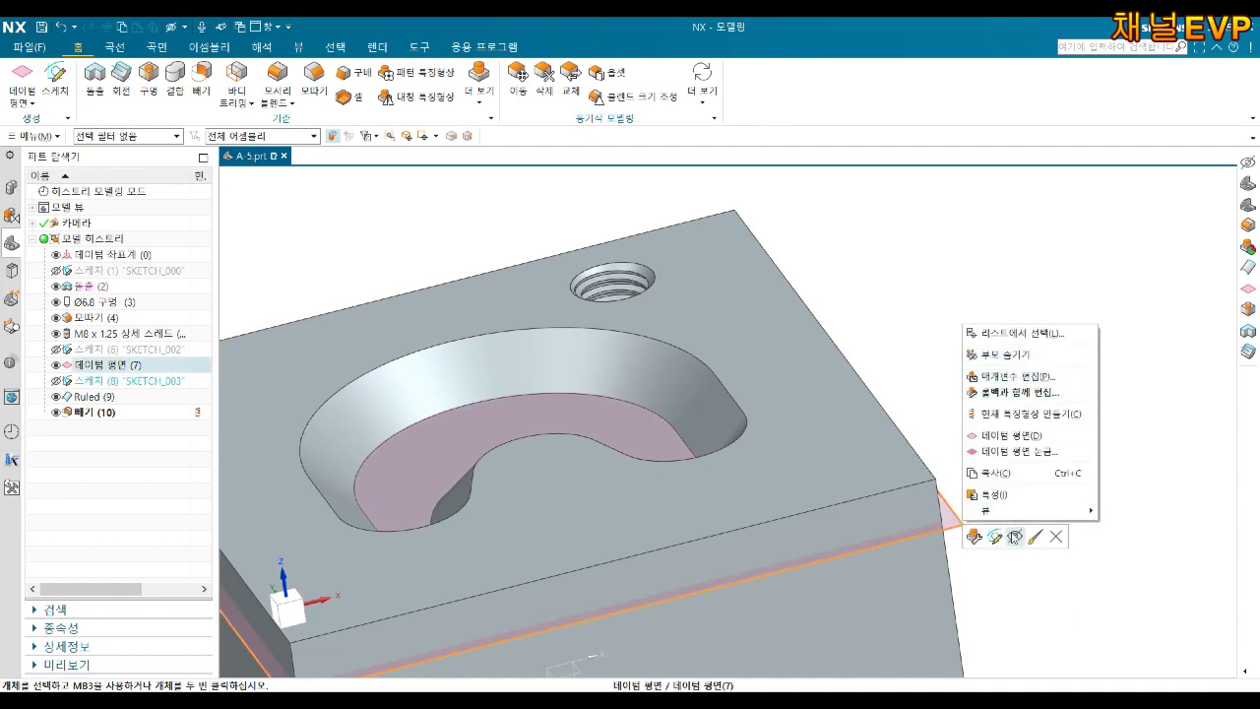
{"action": "left_click", "coordinate": [1014, 535]}
{"action": "middle_click_drag", "start_coordinate": [1015, 534], "coordinate": [924, 552]}
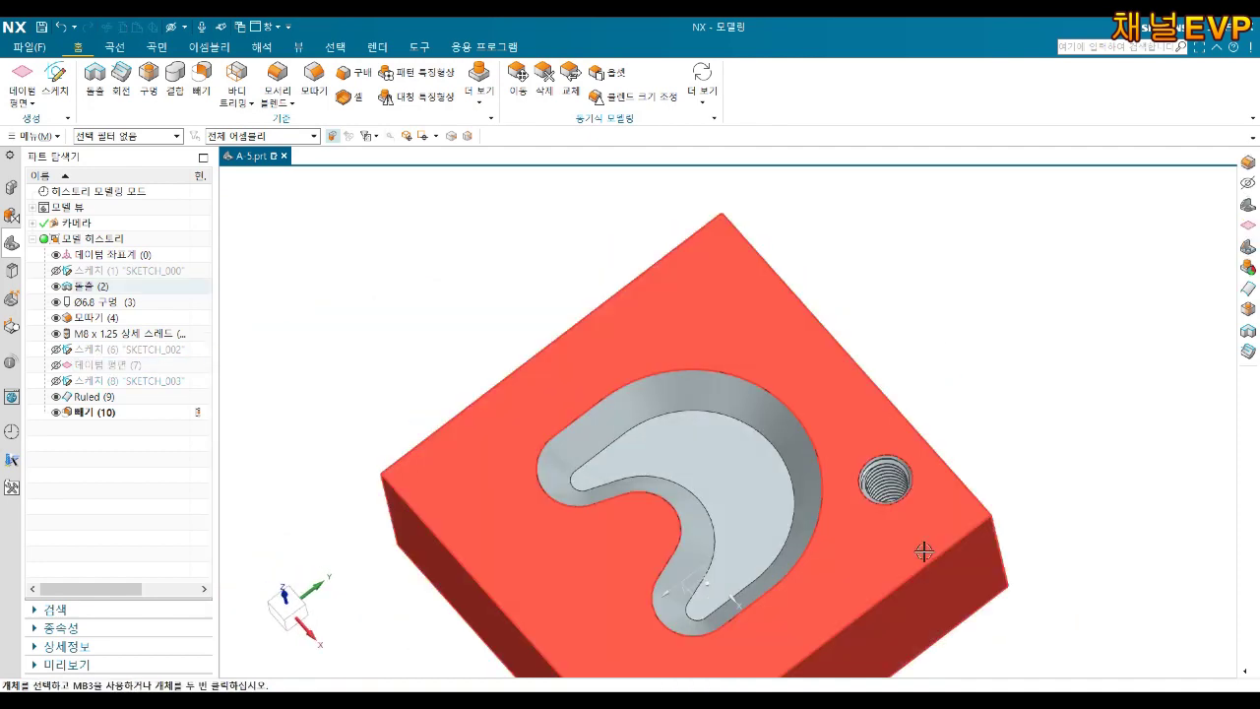
{"action": "key", "text": "End"}
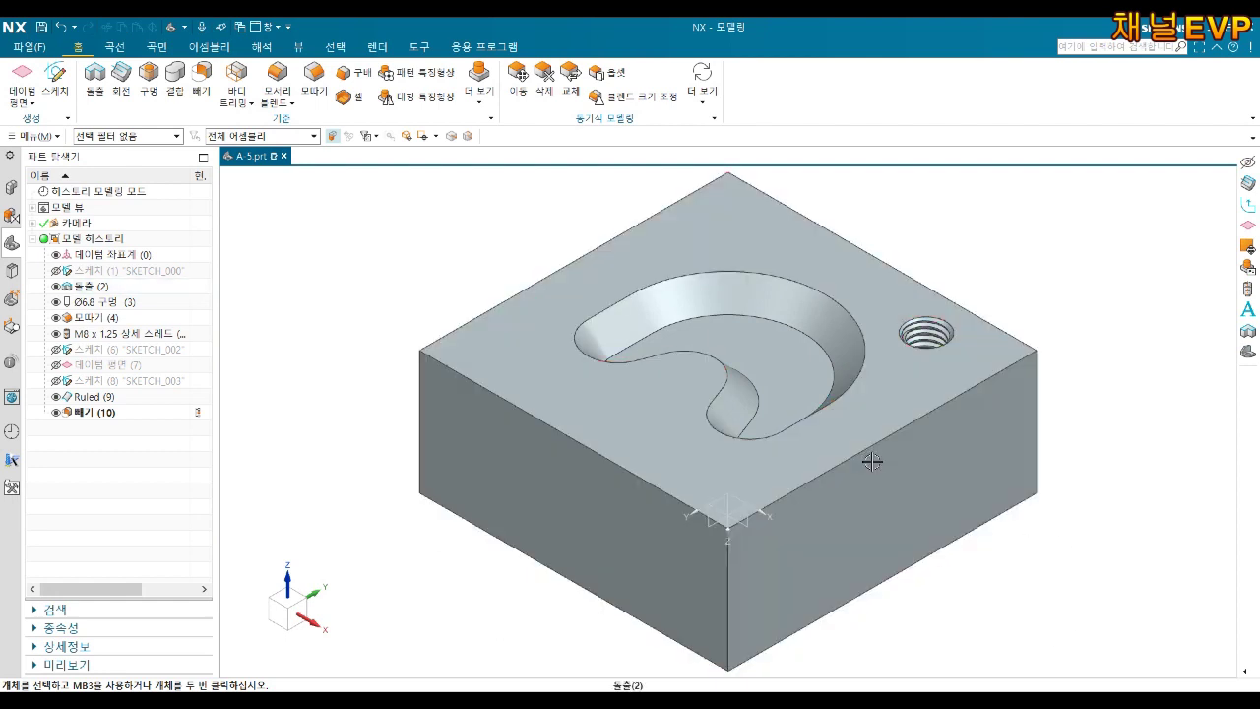
{"action": "scroll", "coordinate": [837, 394], "scroll_direction": "up", "scroll_amount": 2}
{"action": "scroll", "coordinate": [801, 343], "scroll_direction": "up", "scroll_amount": 2}
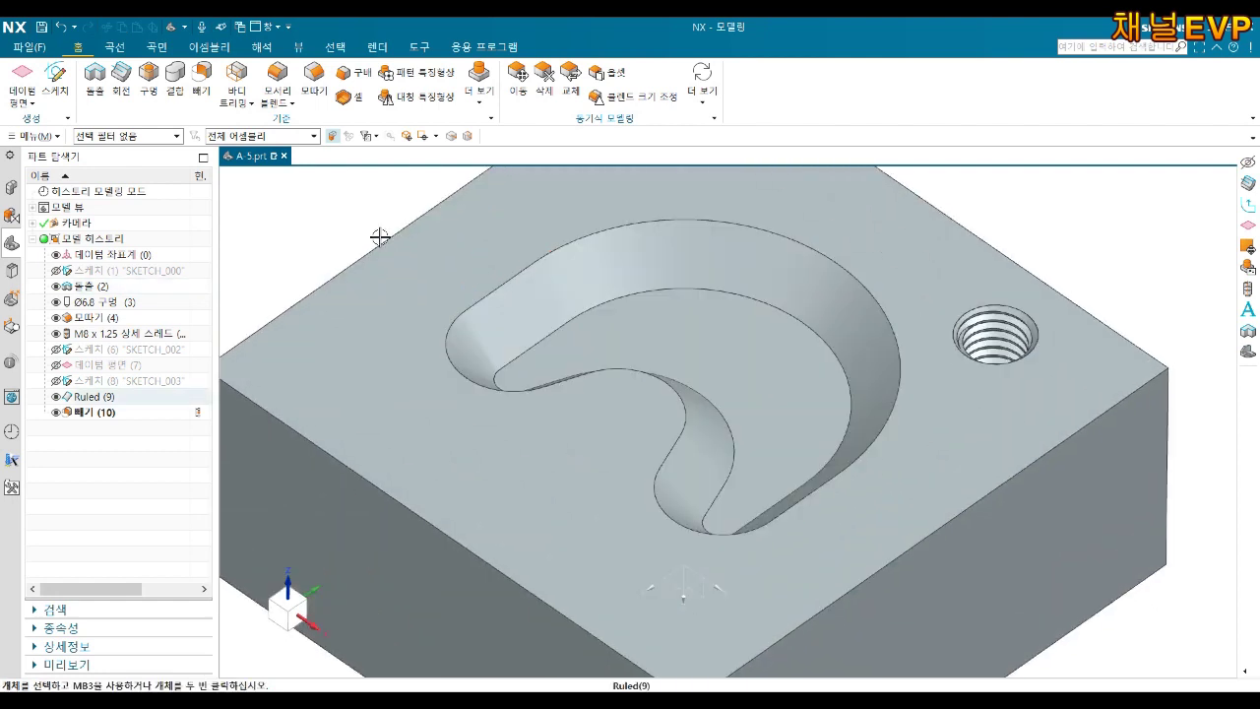
Round the pocket's floor edge with a 4 mm Edge Blend and inspect it.
{"action": "left_click", "coordinate": [279, 81]}
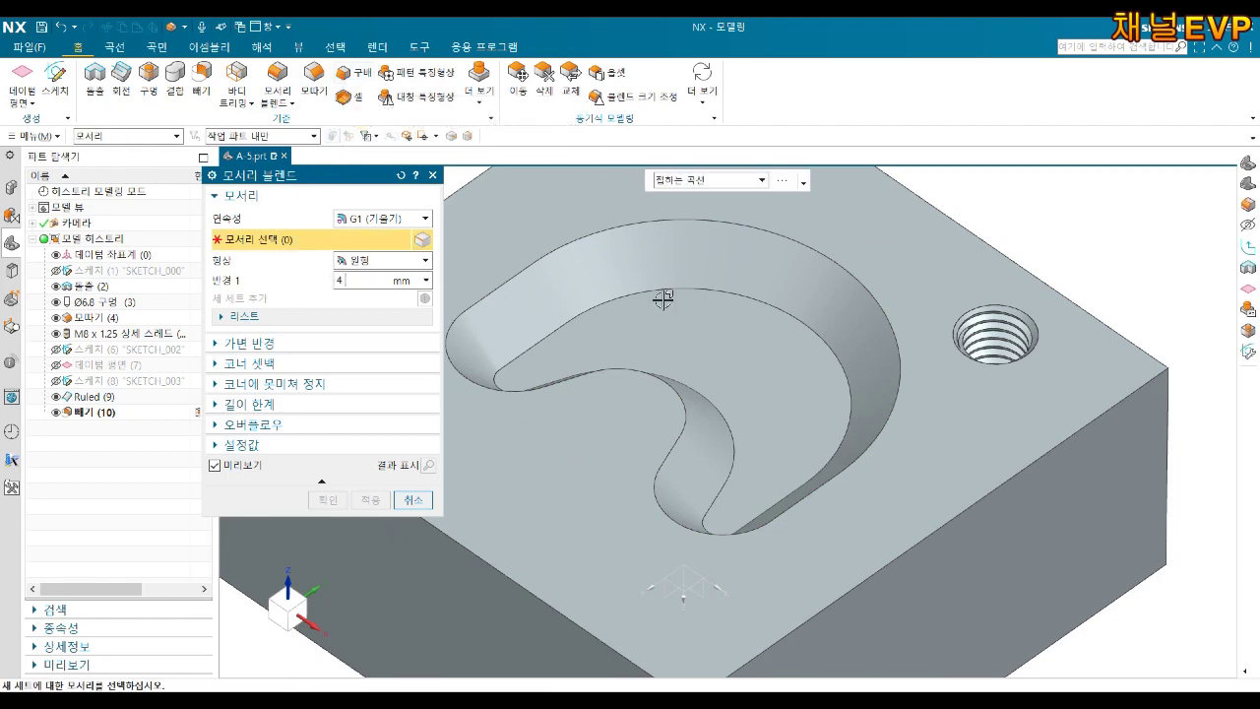
{"action": "left_click", "coordinate": [693, 287]}
{"action": "left_click", "coordinate": [335, 499]}
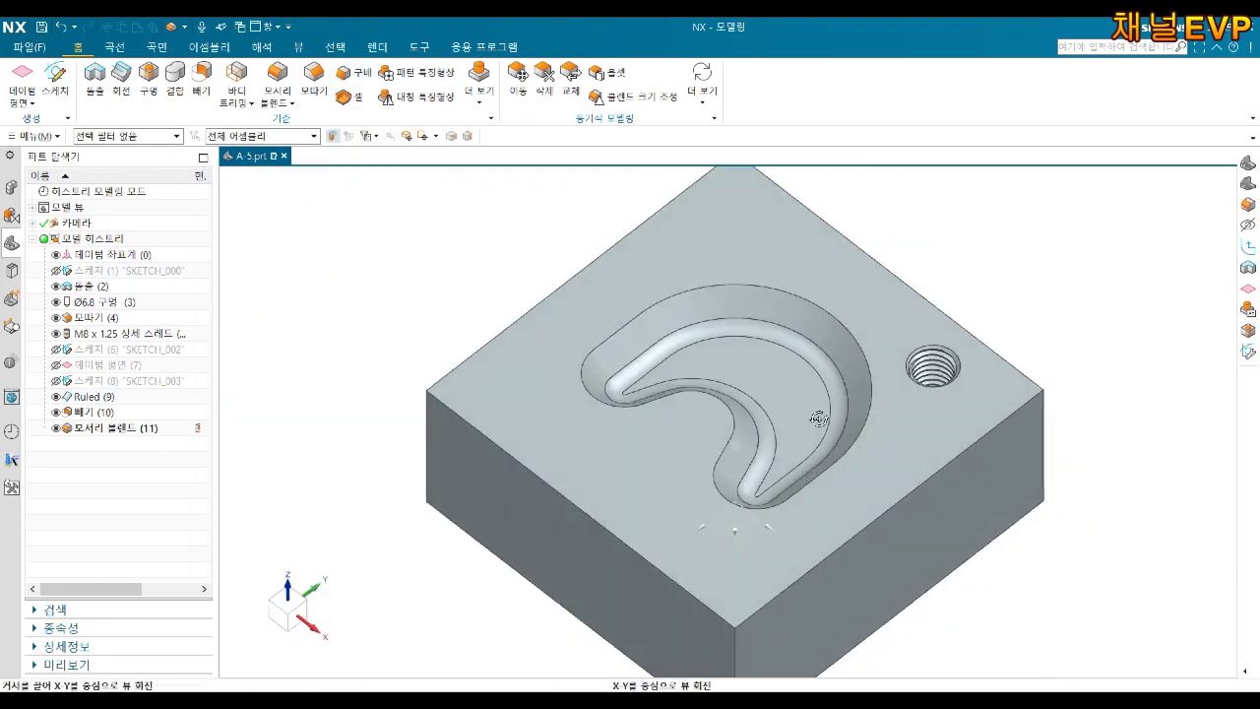
{"action": "middle_click_drag", "start_coordinate": [602, 444], "coordinate": [806, 455]}
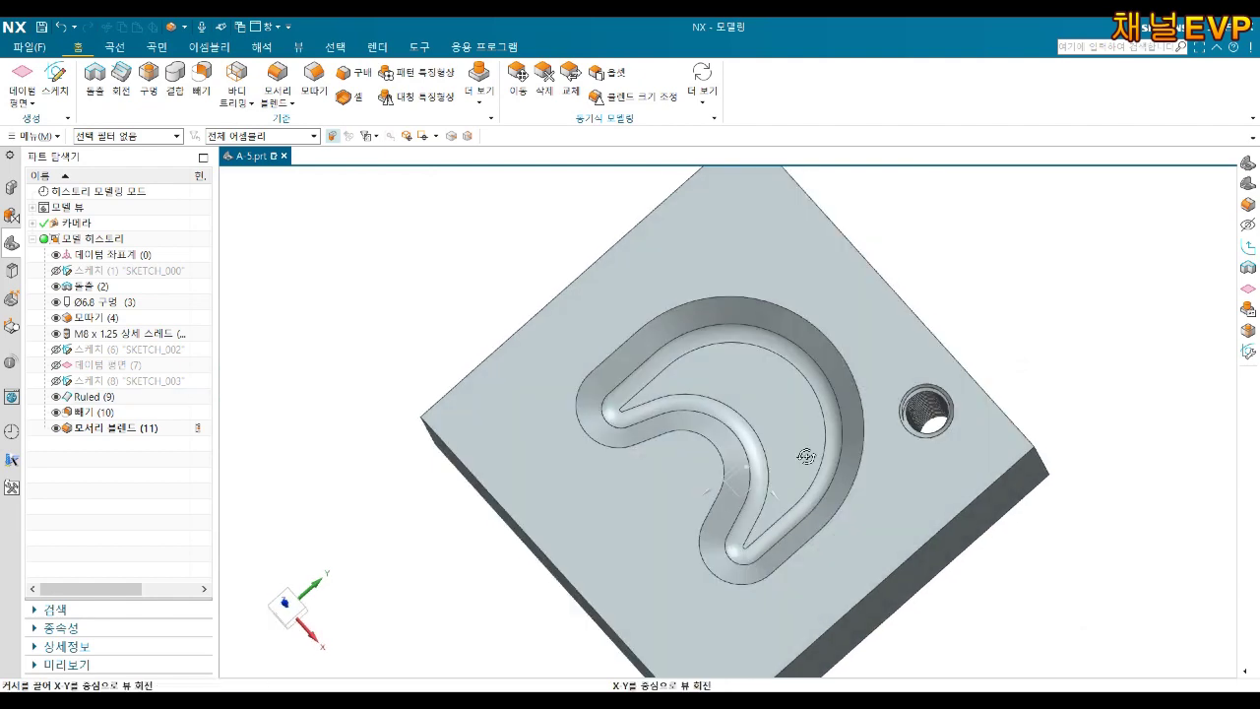
{"action": "middle_click_drag", "start_coordinate": [806, 491], "coordinate": [967, 523]}
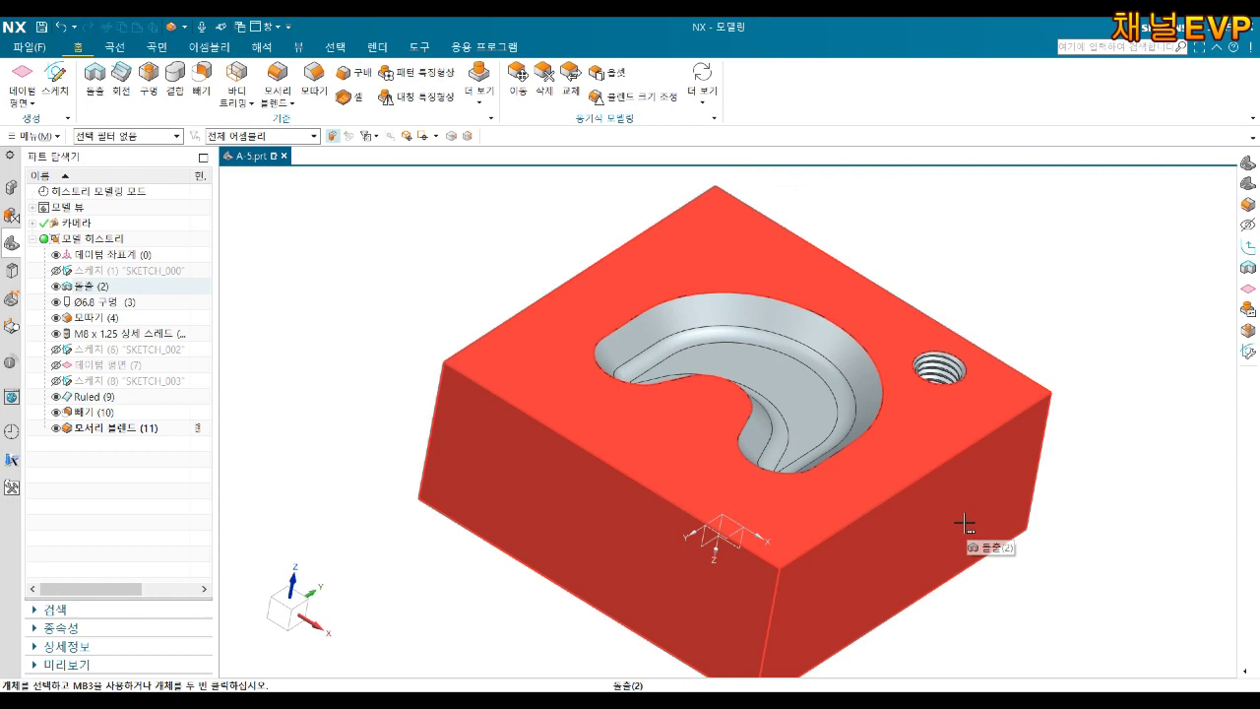
{"action": "key", "text": "End"}
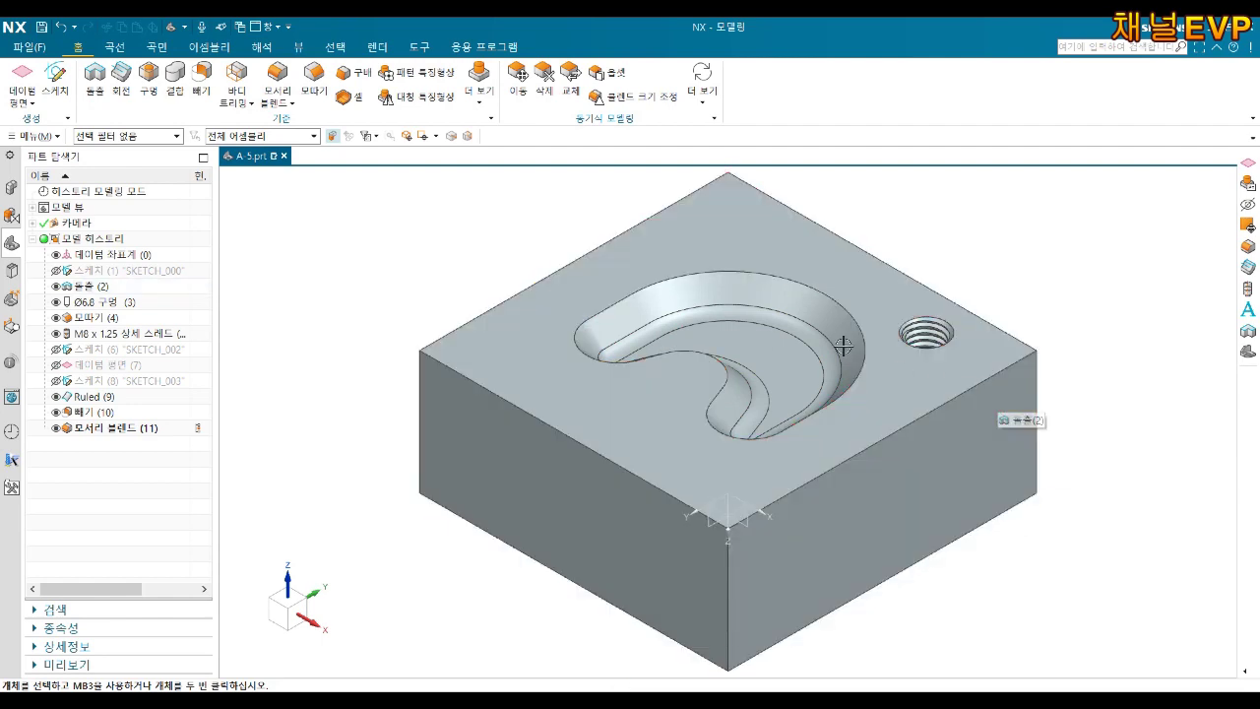
{"action": "left_click", "coordinate": [300, 47]}
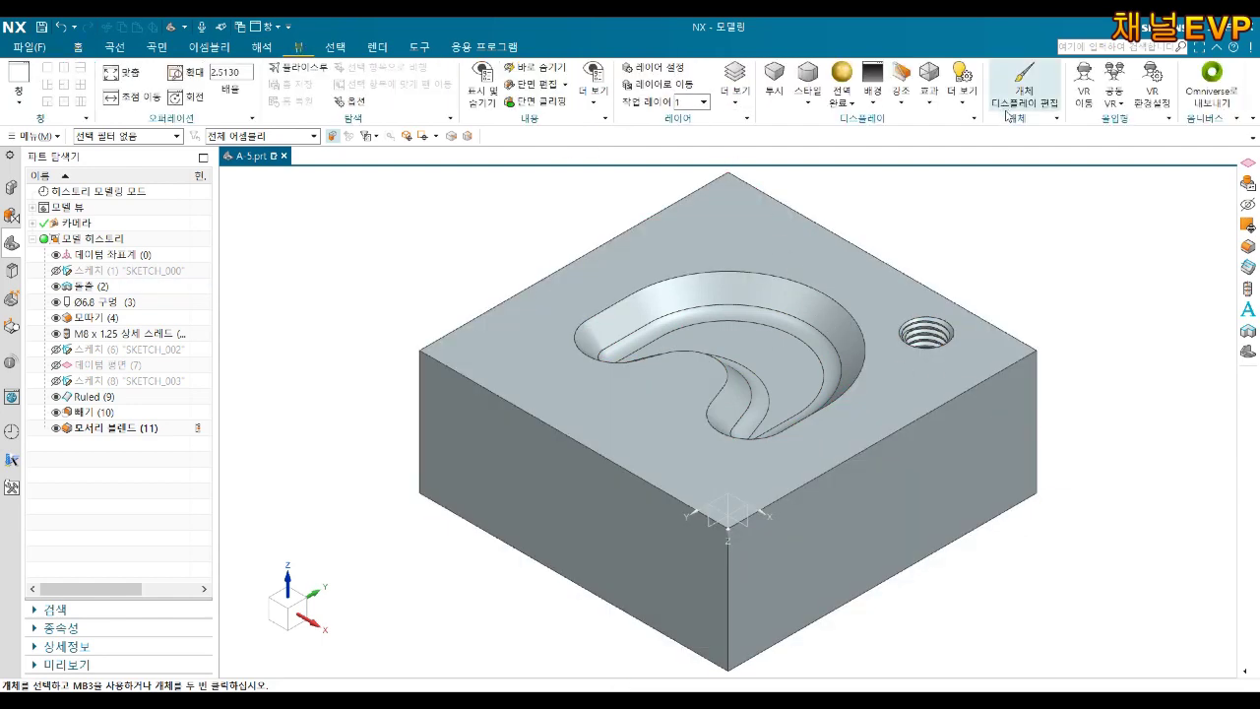
Recolour the block yellow-green through Edit Object Display.
{"action": "left_click", "coordinate": [1026, 87]}
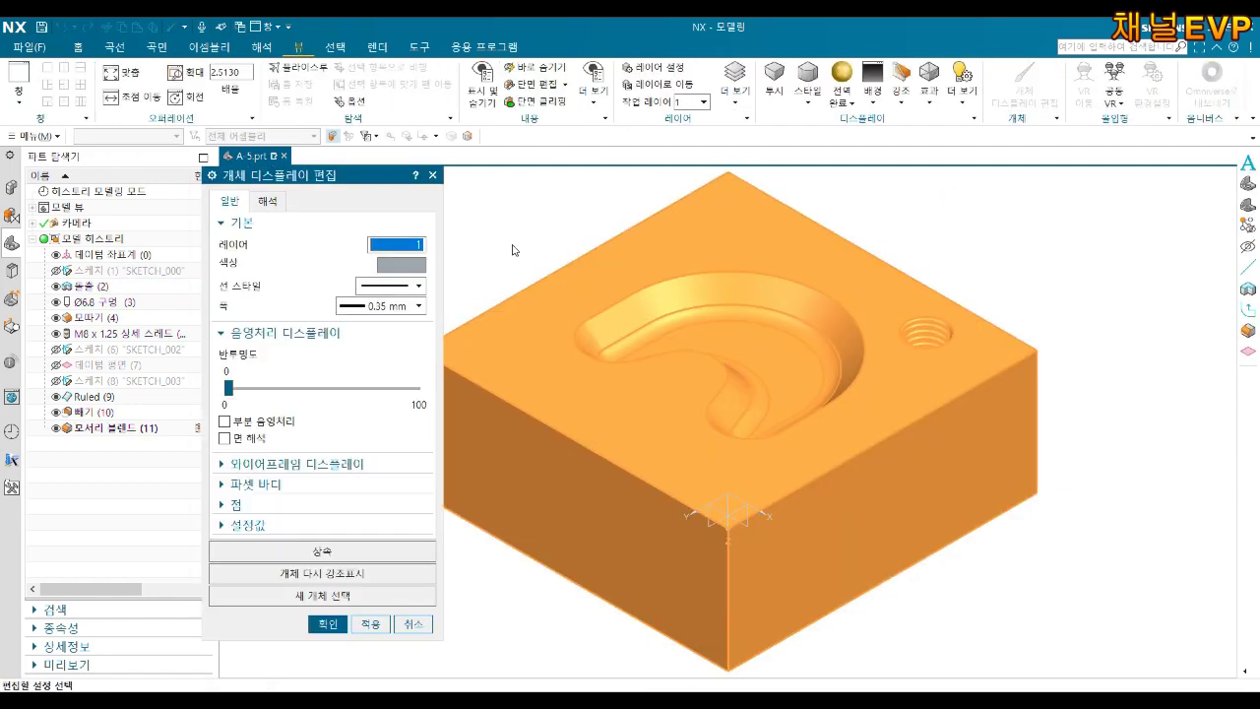
{"action": "left_click", "coordinate": [402, 264]}
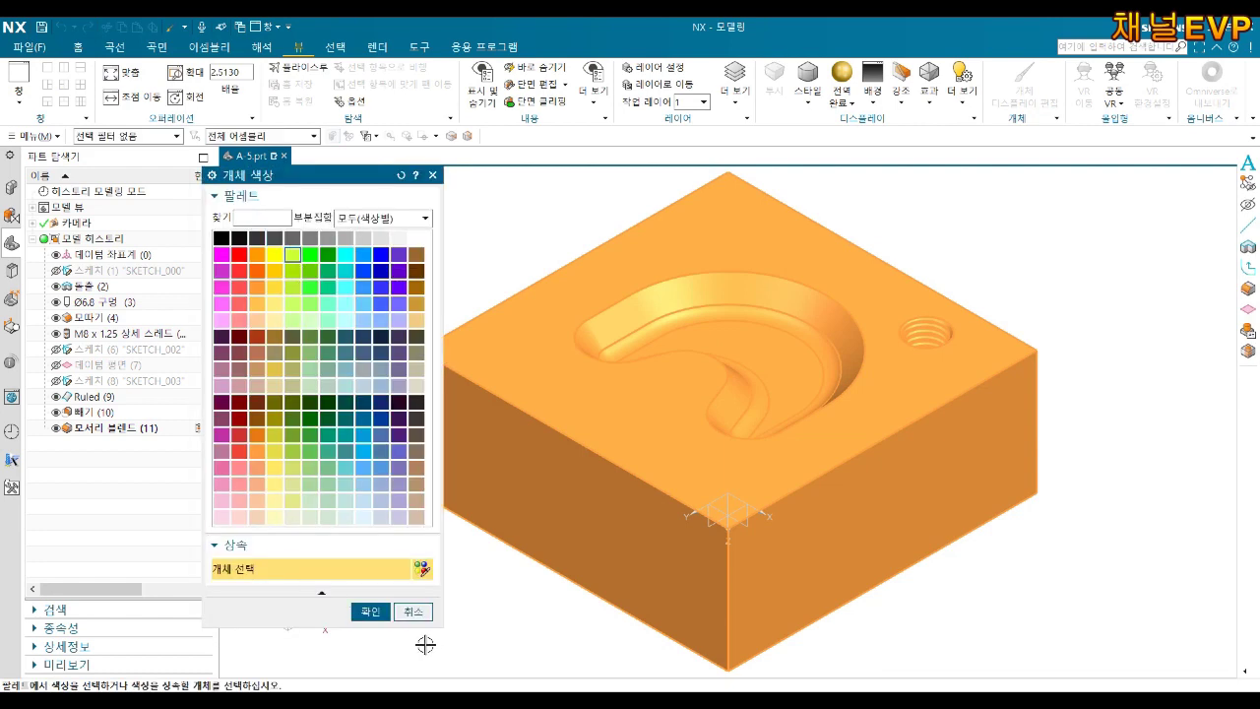
{"action": "left_click", "coordinate": [370, 612]}
{"action": "left_click", "coordinate": [333, 618]}
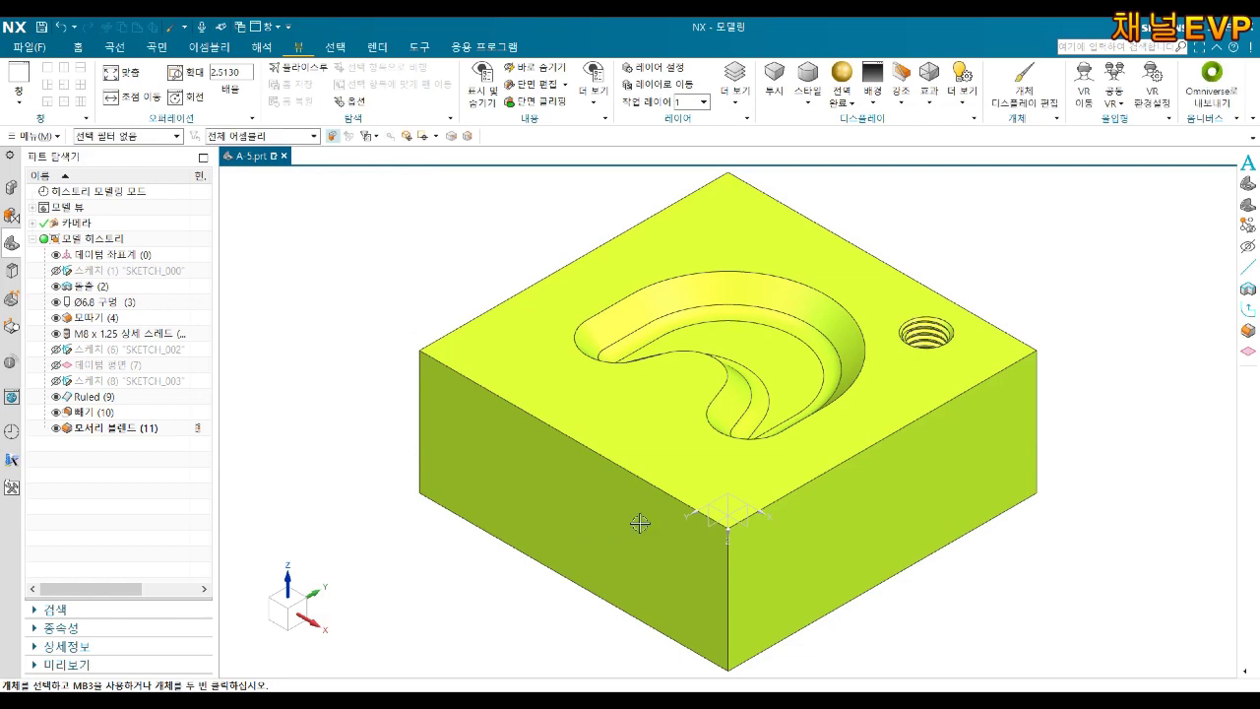
Place on-face text '컴퓨터응용가공산업기사 실기5' along the front face's bottom edge.
{"action": "middle_click_drag", "start_coordinate": [640, 524], "coordinate": [763, 436]}
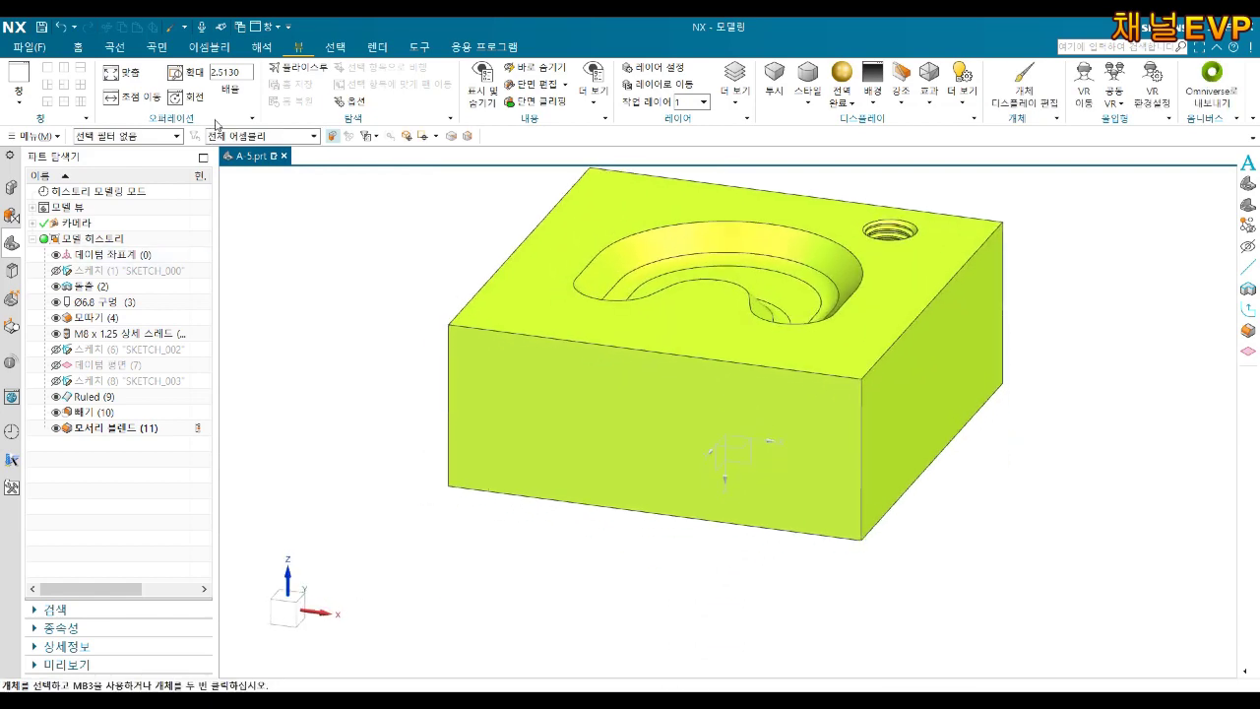
{"action": "left_click", "coordinate": [115, 46]}
{"action": "left_click", "coordinate": [180, 79]}
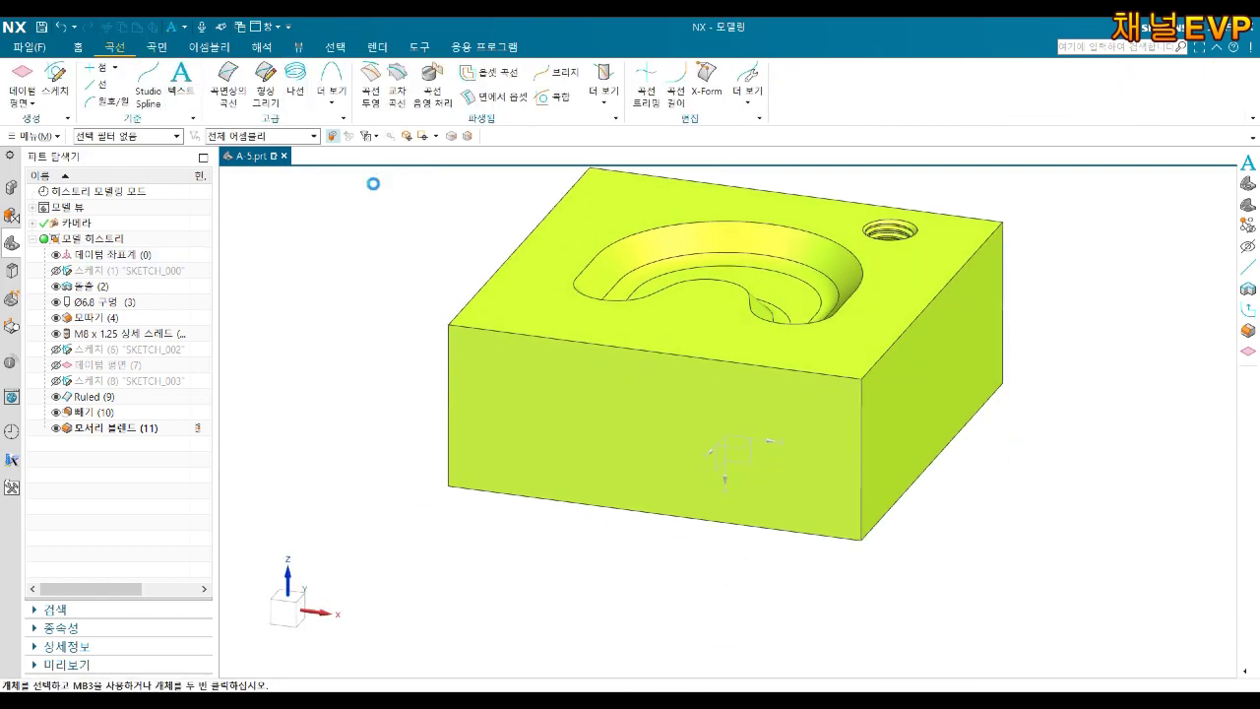
{"action": "left_click", "coordinate": [506, 399]}
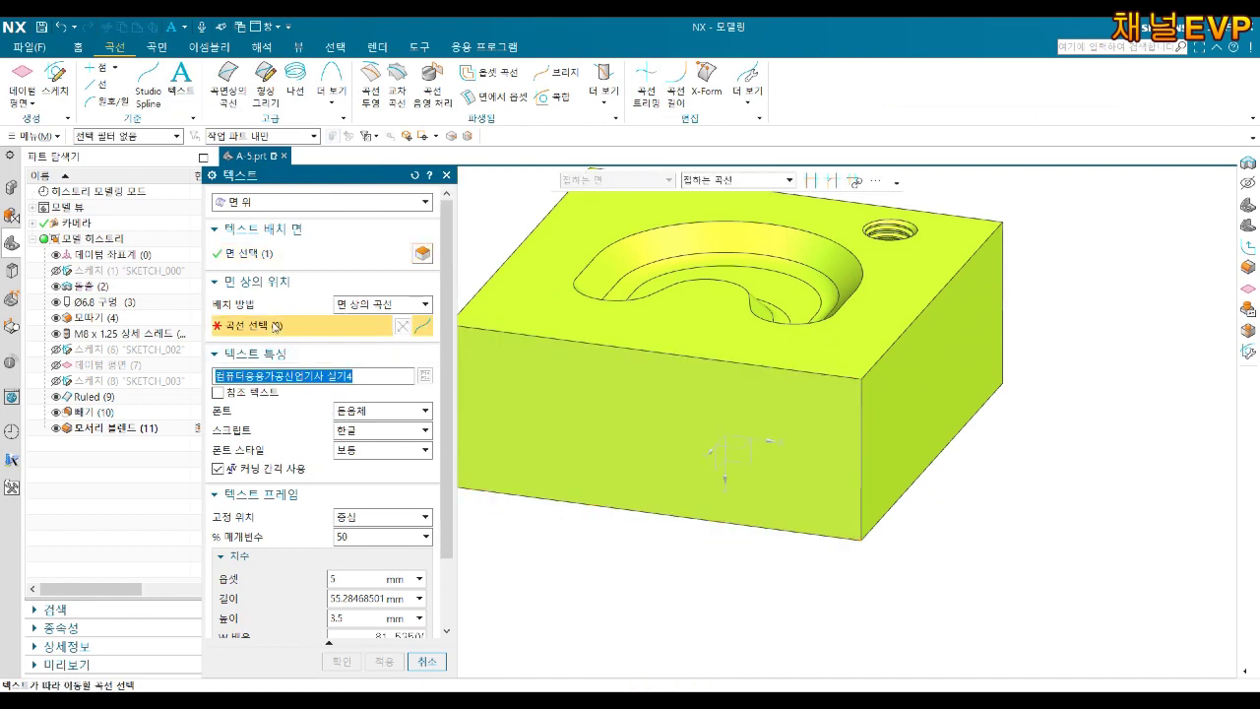
{"action": "left_click", "coordinate": [593, 507]}
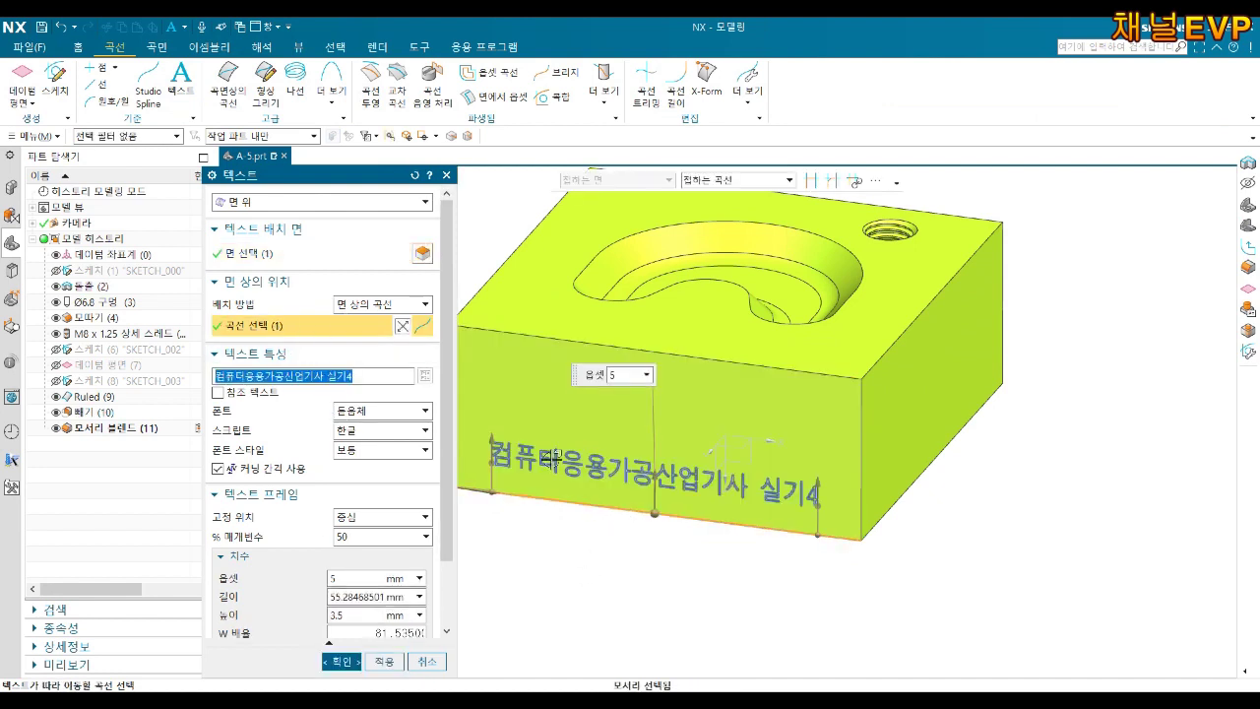
{"action": "left_click", "coordinate": [375, 375]}
{"action": "key", "text": "BackSpace"}
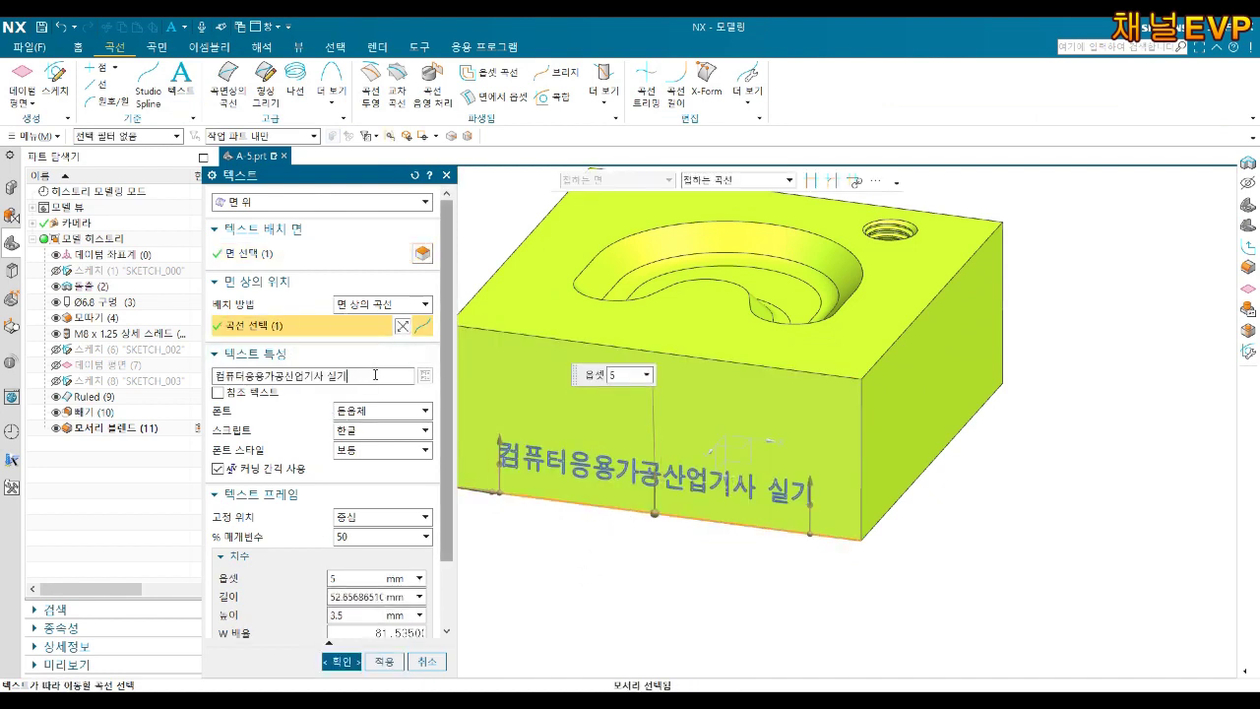
{"action": "type", "text": "5"}
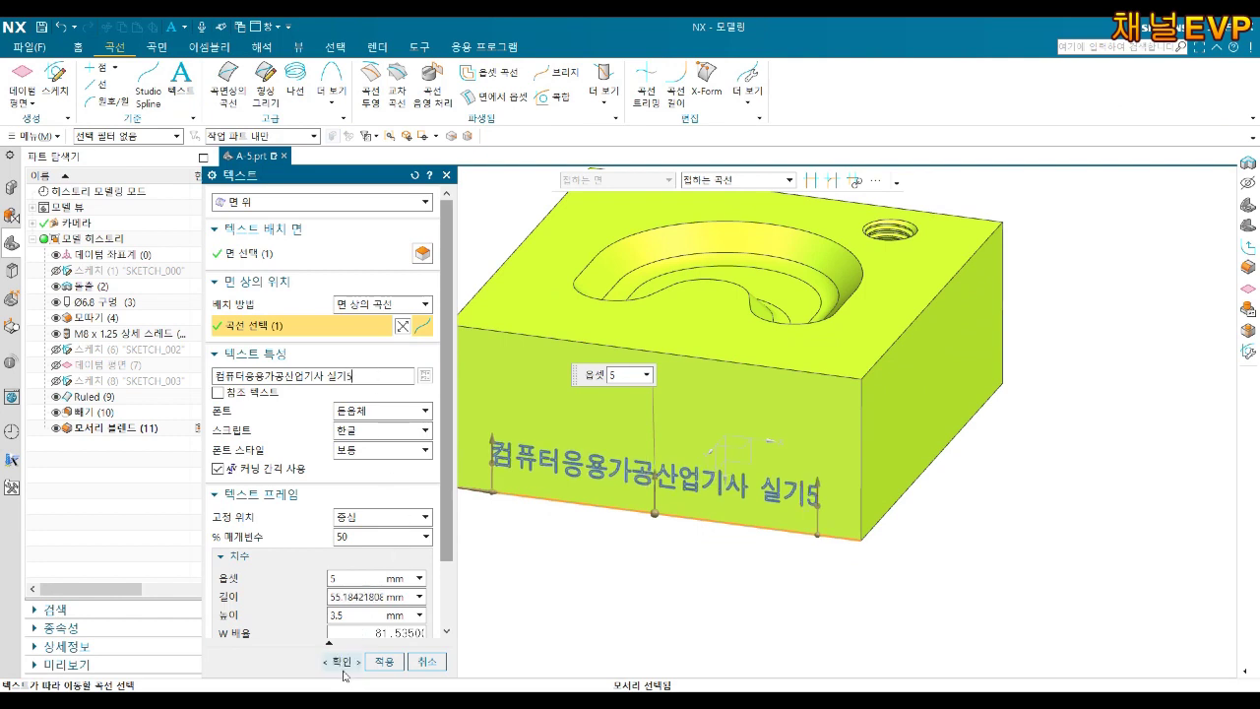
{"action": "left_click", "coordinate": [344, 661]}
{"action": "scroll", "coordinate": [580, 478], "scroll_direction": "up", "scroll_amount": 3}
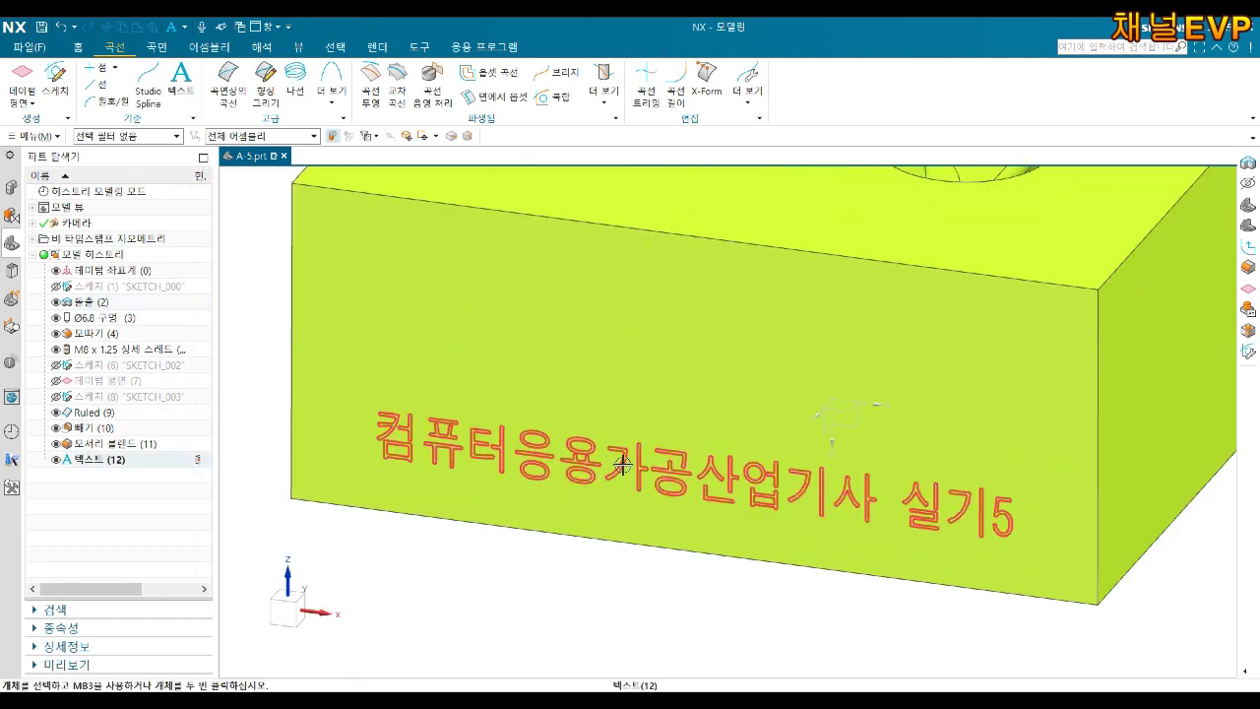
{"action": "left_click", "coordinate": [78, 46]}
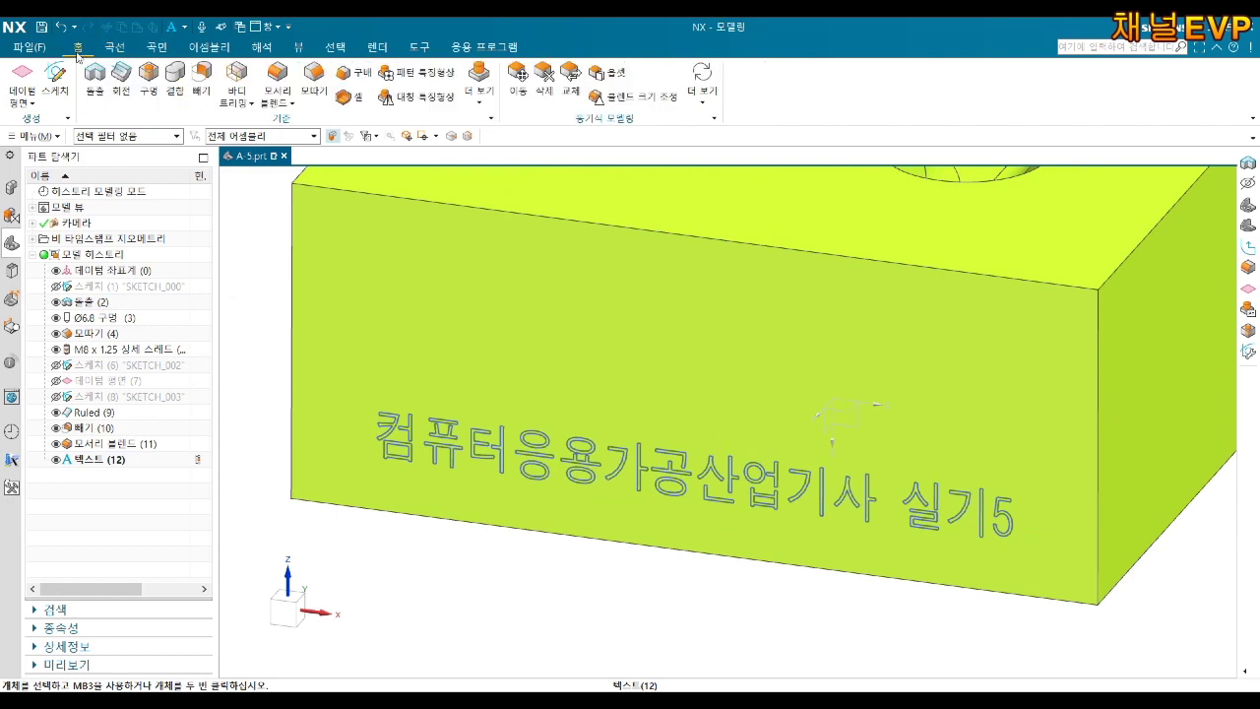
Extrude the text curves 0.1 mm with Boolean Subtract to engrave the face.
{"action": "left_click", "coordinate": [95, 86]}
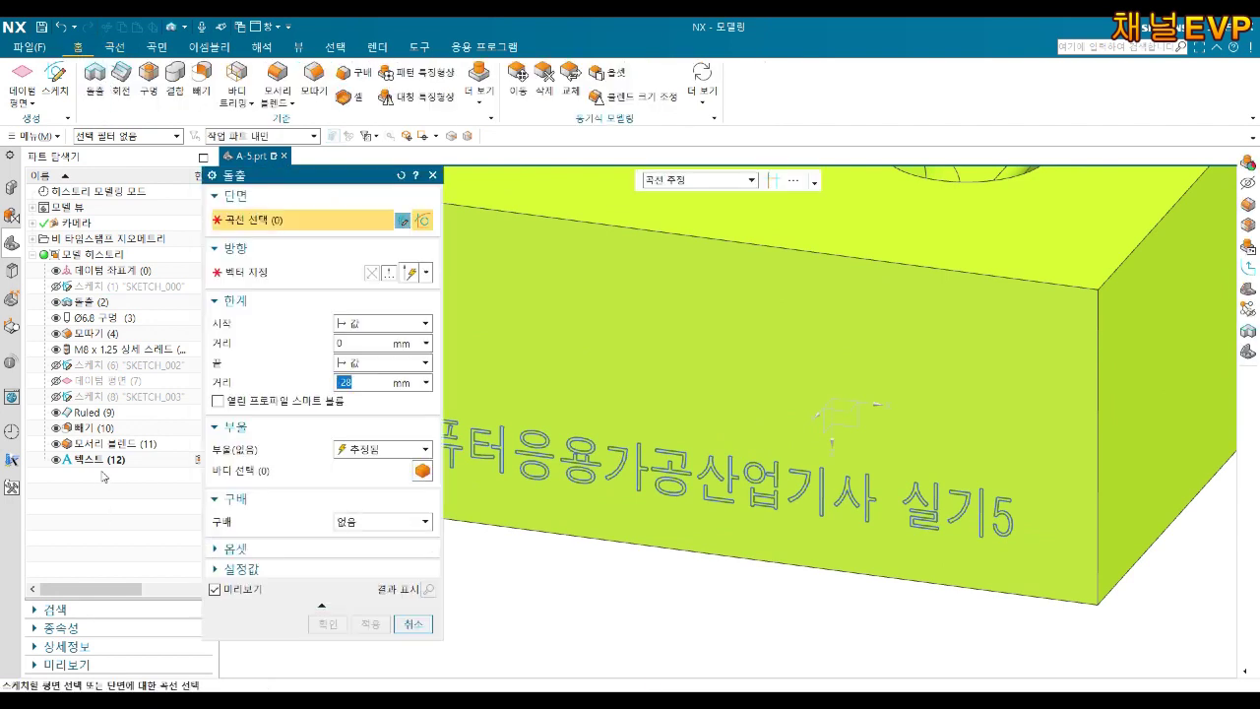
{"action": "left_click", "coordinate": [106, 460]}
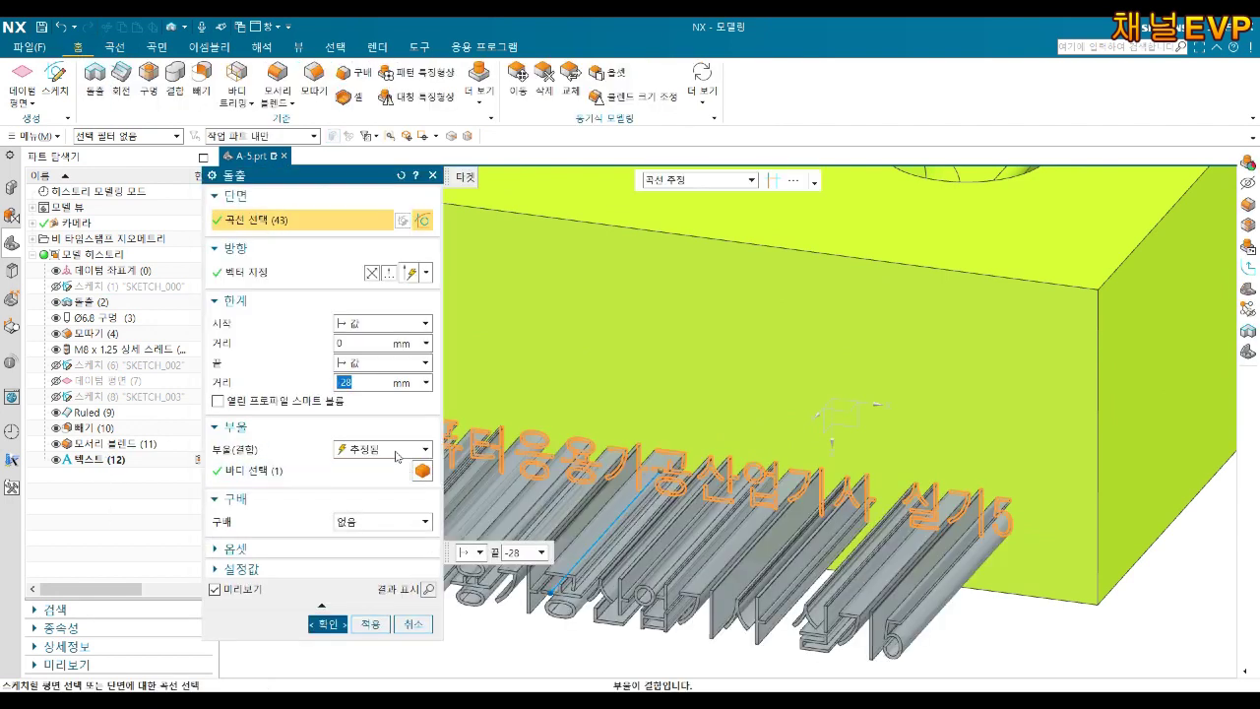
{"action": "type", "text": "0.1"}
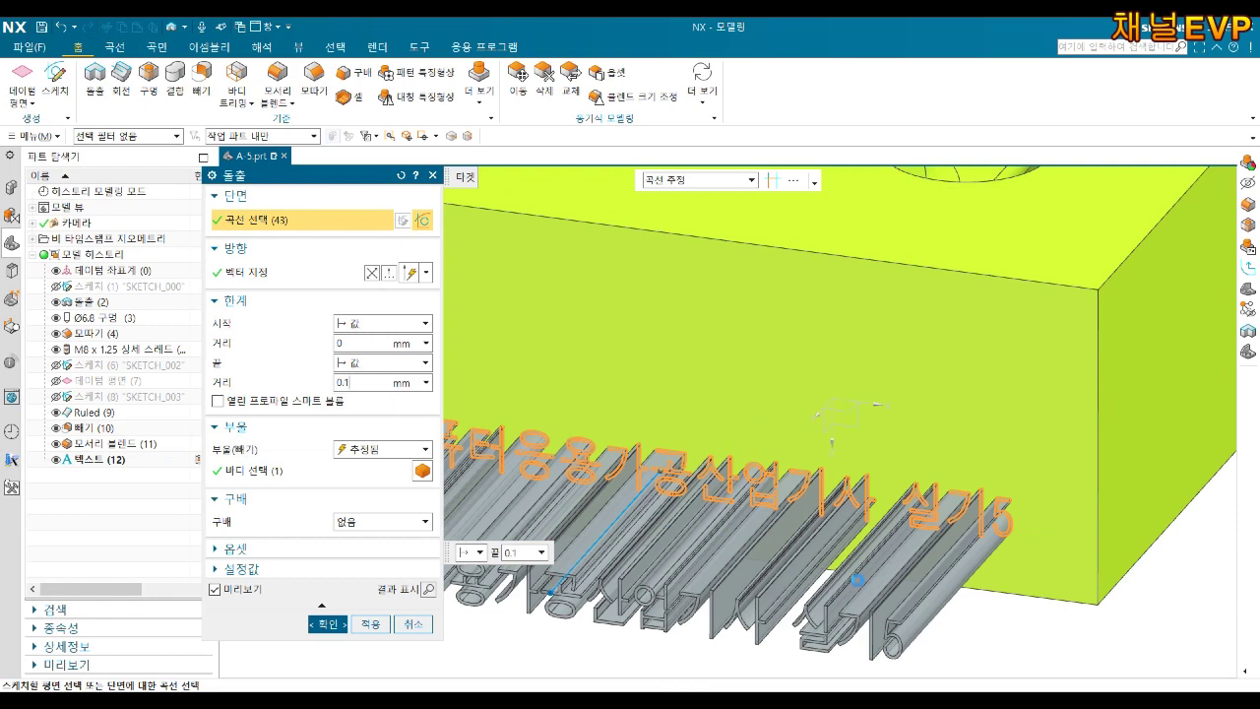
{"action": "key", "text": "Return"}
{"action": "scroll", "coordinate": [450, 470], "scroll_direction": "up", "scroll_amount": 3}
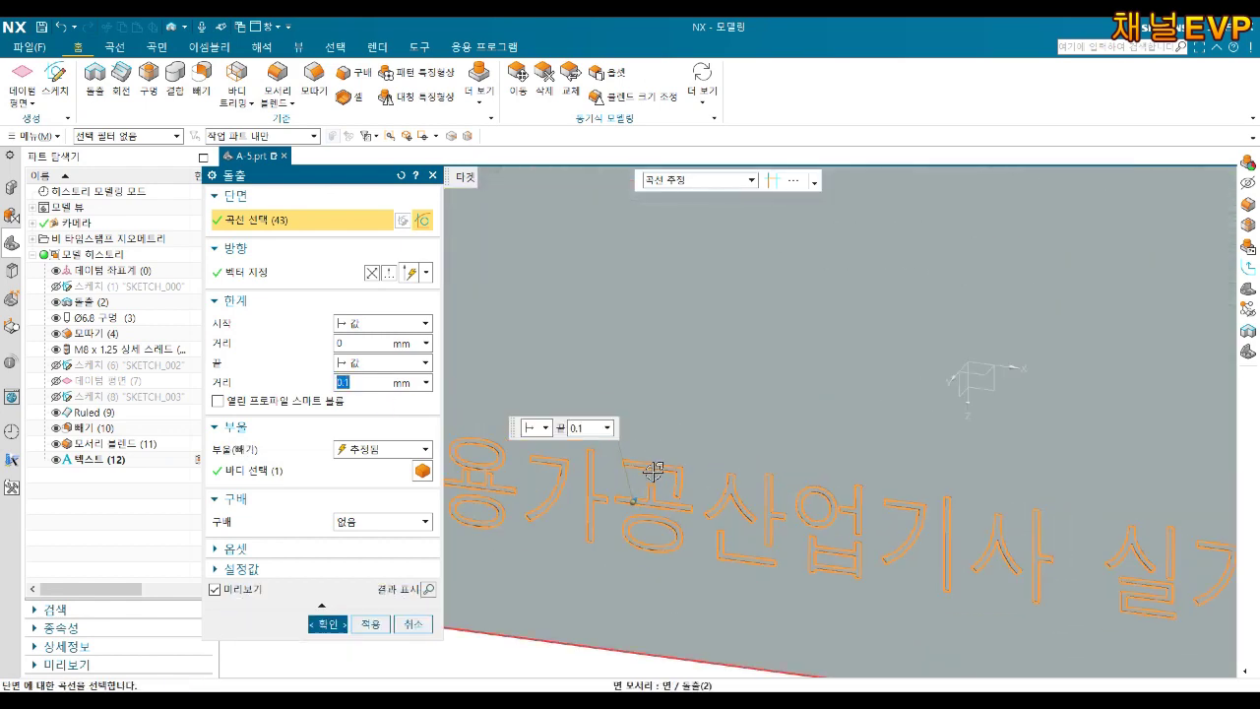
{"action": "scroll", "coordinate": [459, 554], "scroll_direction": "up", "scroll_amount": 1}
{"action": "left_click", "coordinate": [327, 625]}
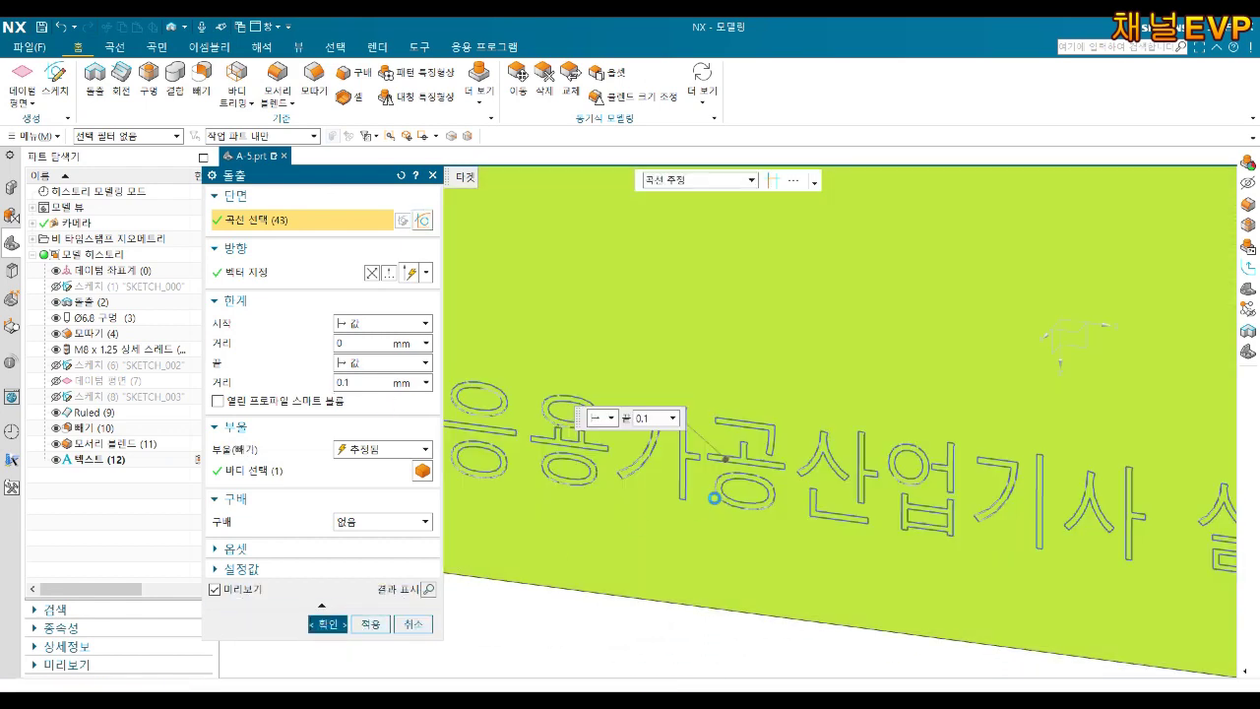
{"action": "right_click", "coordinate": [162, 459]}
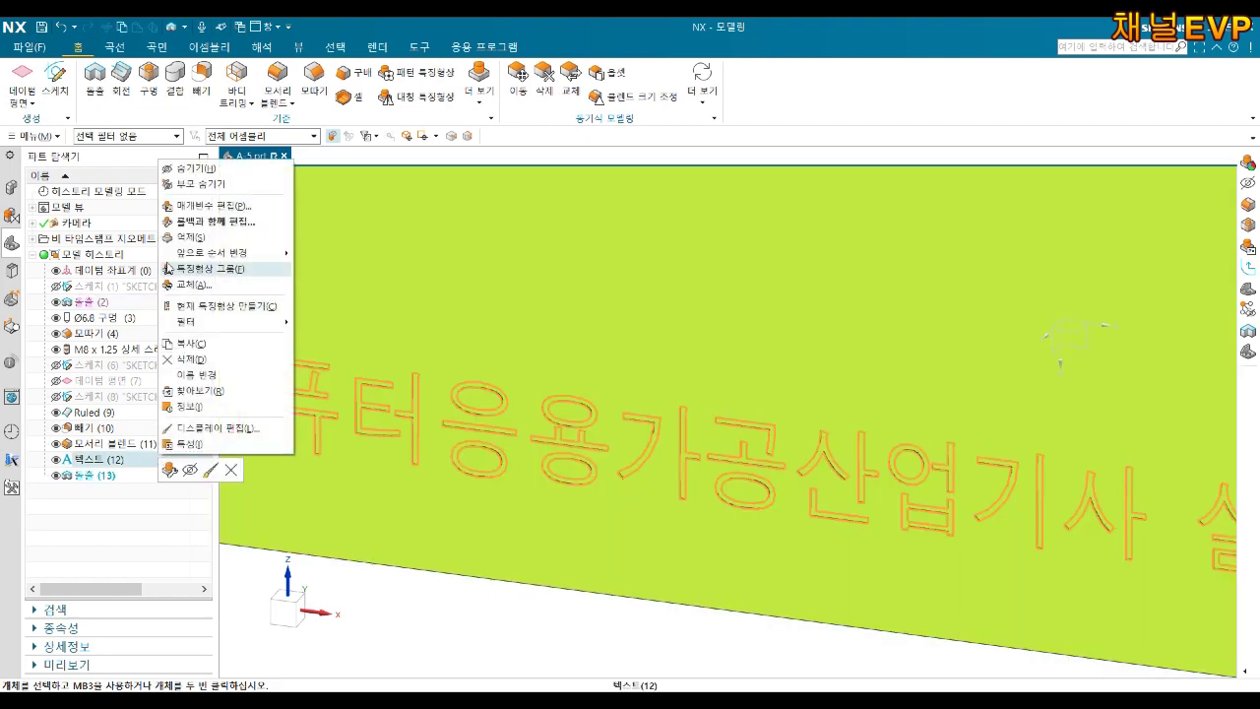
Hide the Text (12) curves so only the block is shown.
{"action": "left_click", "coordinate": [195, 168]}
{"action": "scroll", "coordinate": [675, 368], "scroll_direction": "down", "scroll_amount": 4}
{"action": "middle_click_drag", "start_coordinate": [675, 368], "coordinate": [697, 399]}
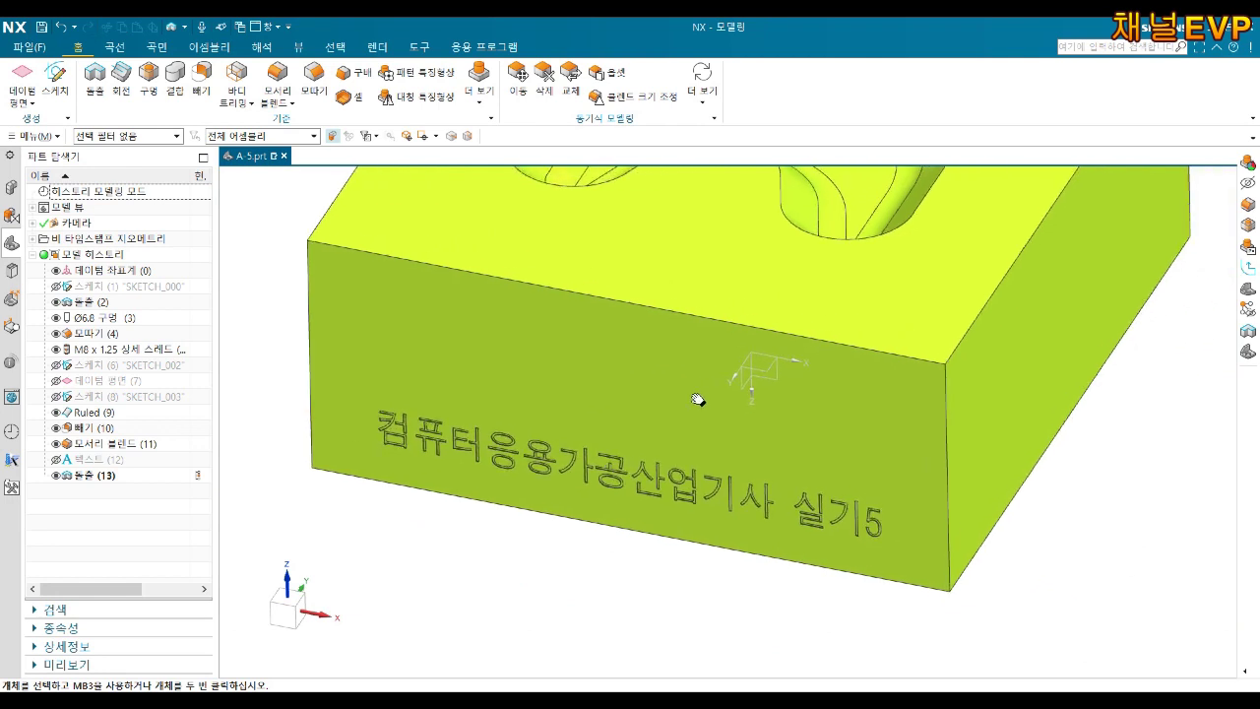
Colour the faces of Extrude (13), the engraved lettering, black, then orbit to check it.
{"action": "left_click", "coordinate": [106, 470]}
{"action": "right_click", "coordinate": [105, 471]}
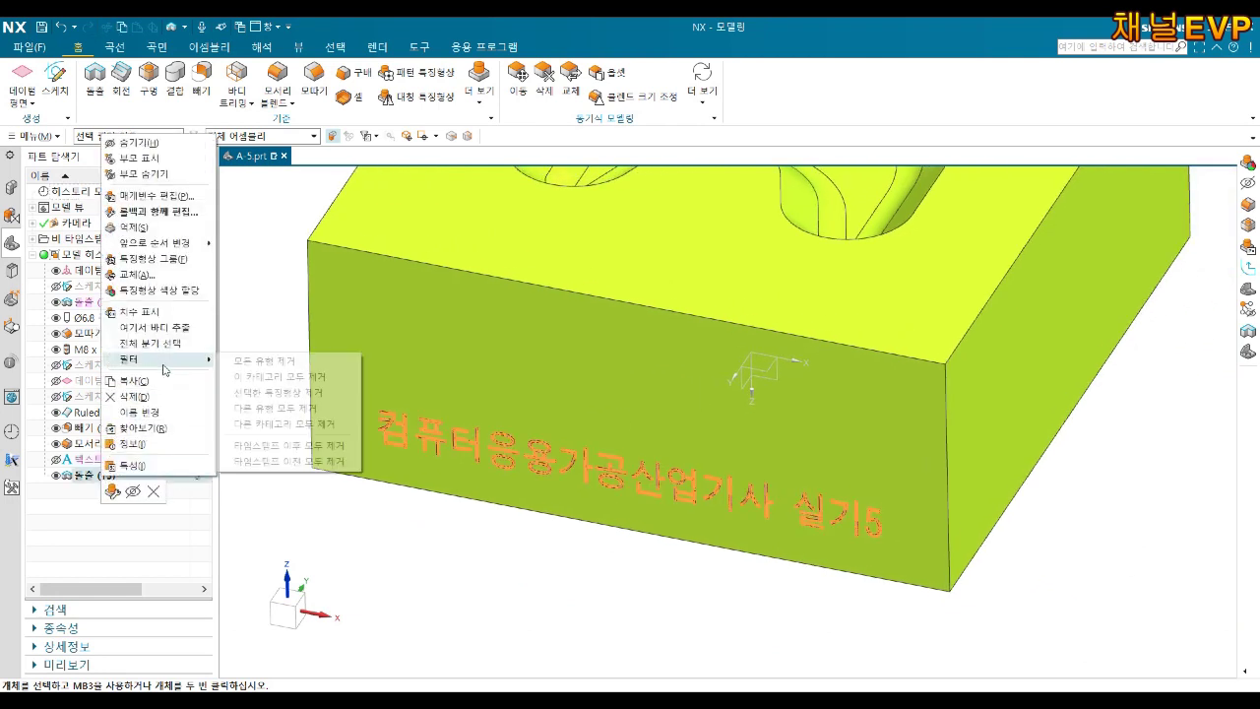
{"action": "left_click", "coordinate": [157, 290]}
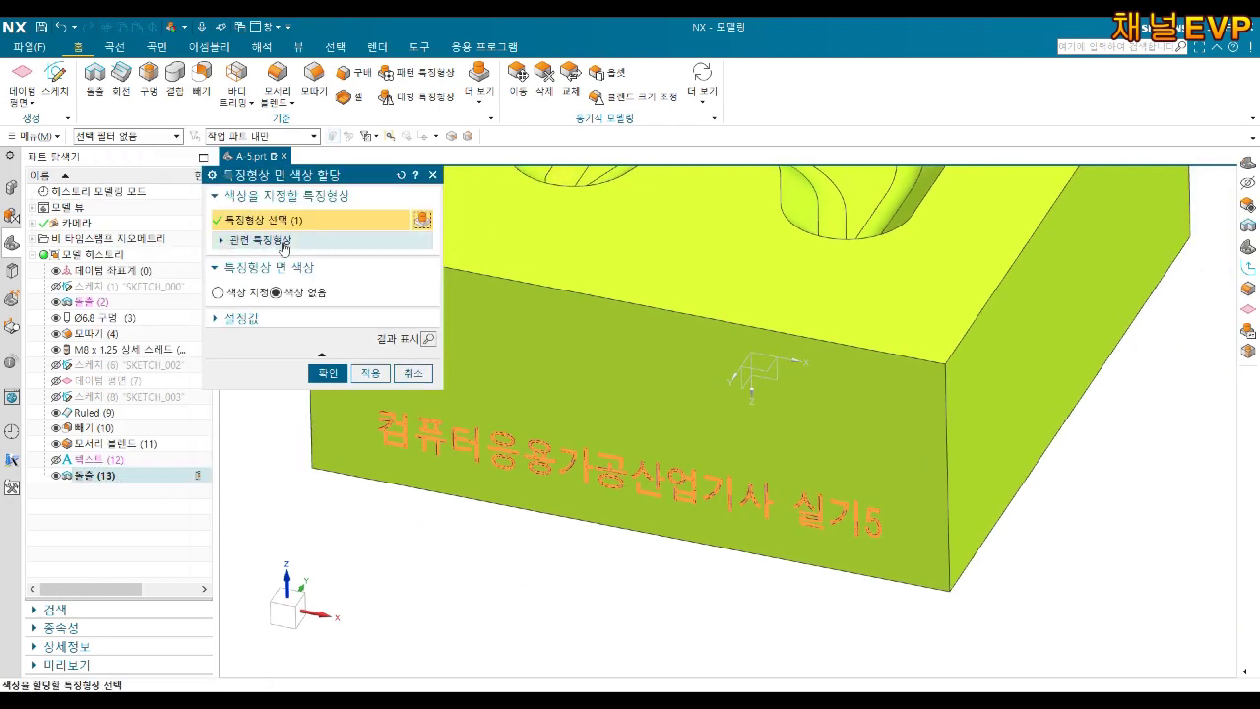
{"action": "left_click", "coordinate": [248, 291]}
{"action": "left_click", "coordinate": [328, 394]}
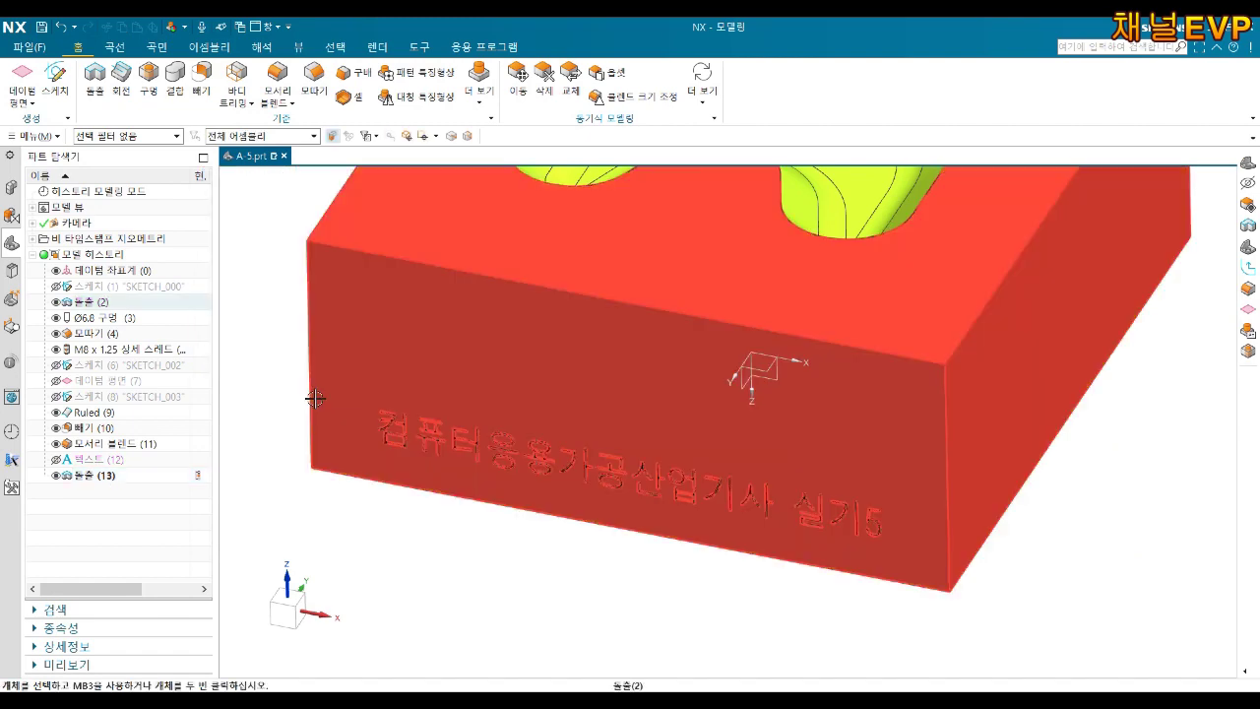
{"action": "mouse_move", "coordinate": [806, 393]}
{"action": "middle_mouse_down"}
{"action": "mouse_move", "coordinate": [768, 394]}
{"action": "mouse_move", "coordinate": [1077, 357]}
{"action": "middle_mouse_up"}
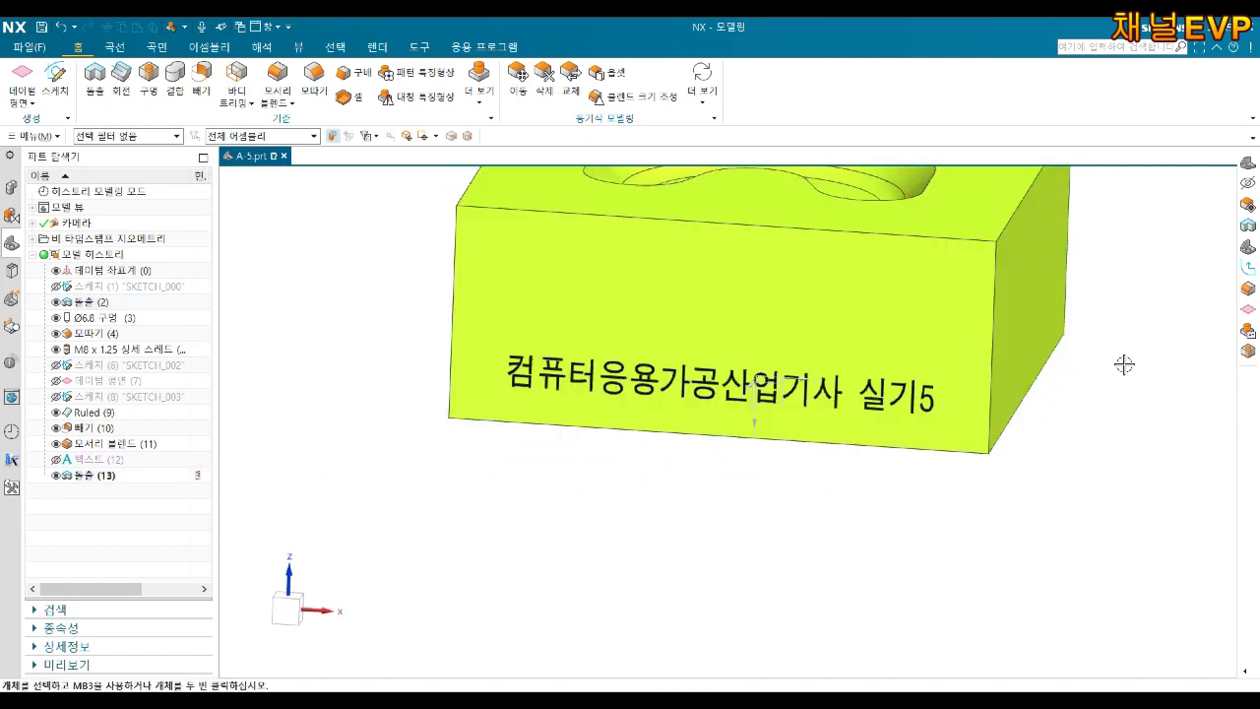
{"action": "middle_click_drag", "start_coordinate": [1230, 435], "coordinate": [873, 473]}
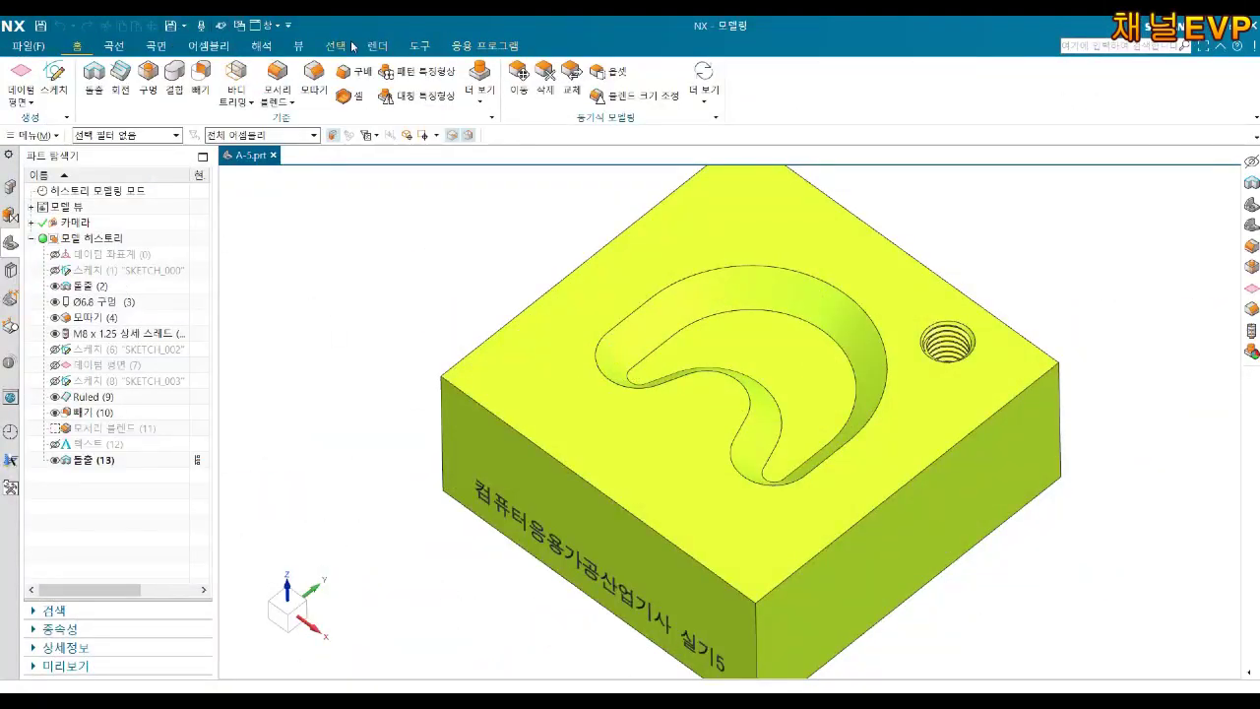
Switch to the Manufacturing environment with the cam_general / mill_contour setup.
{"action": "left_click", "coordinate": [488, 49]}
{"action": "left_click", "coordinate": [277, 81]}
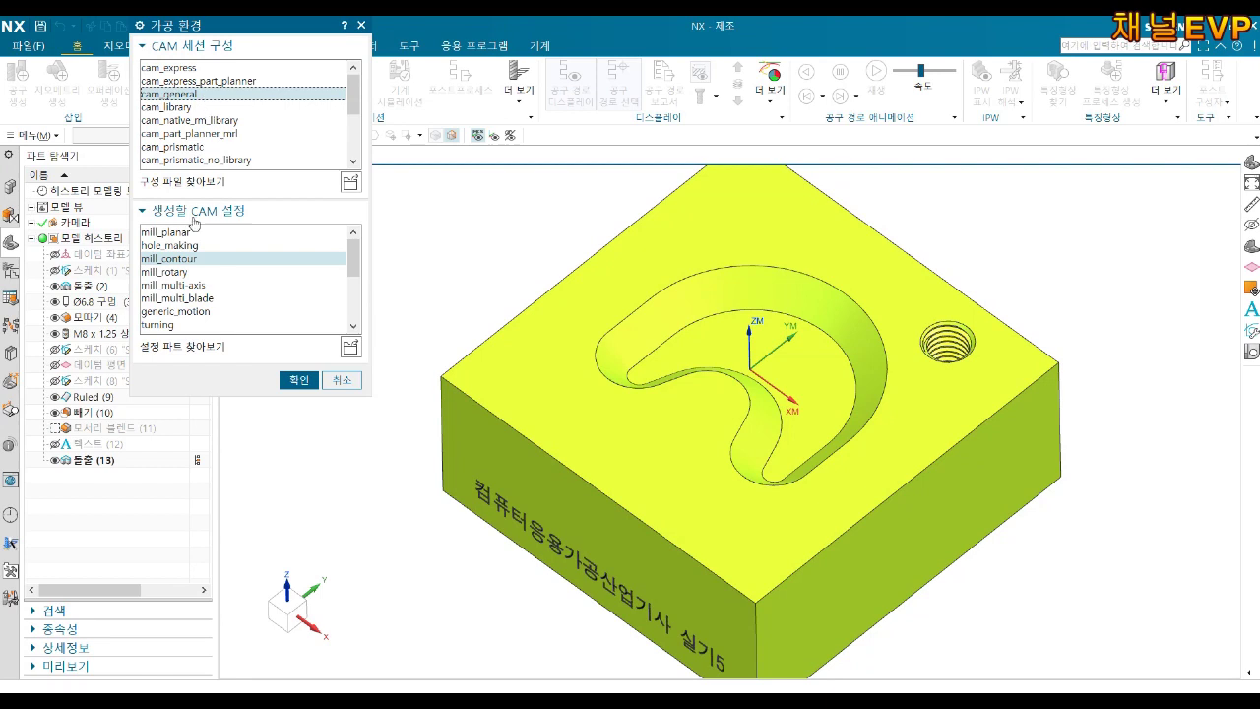
{"action": "left_click", "coordinate": [176, 259]}
{"action": "left_click", "coordinate": [299, 380]}
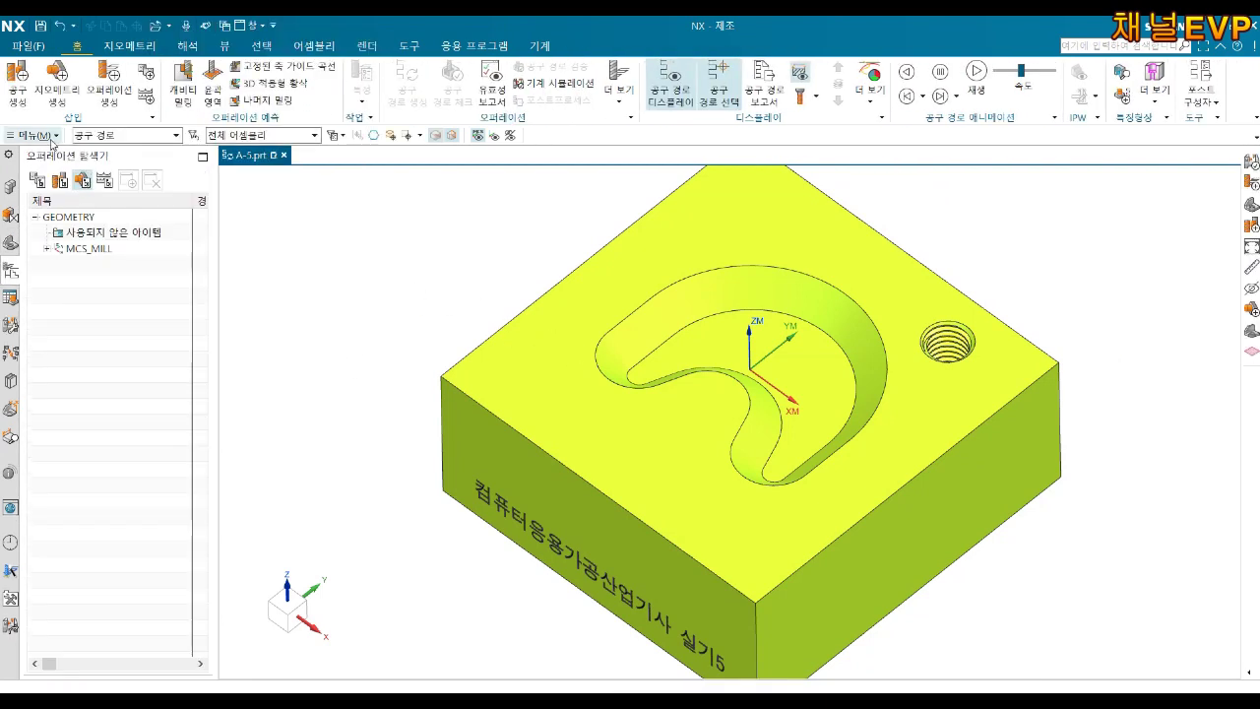
Place MCS_MILL at the top-face corner of the block.
{"action": "double_click", "coordinate": [84, 249]}
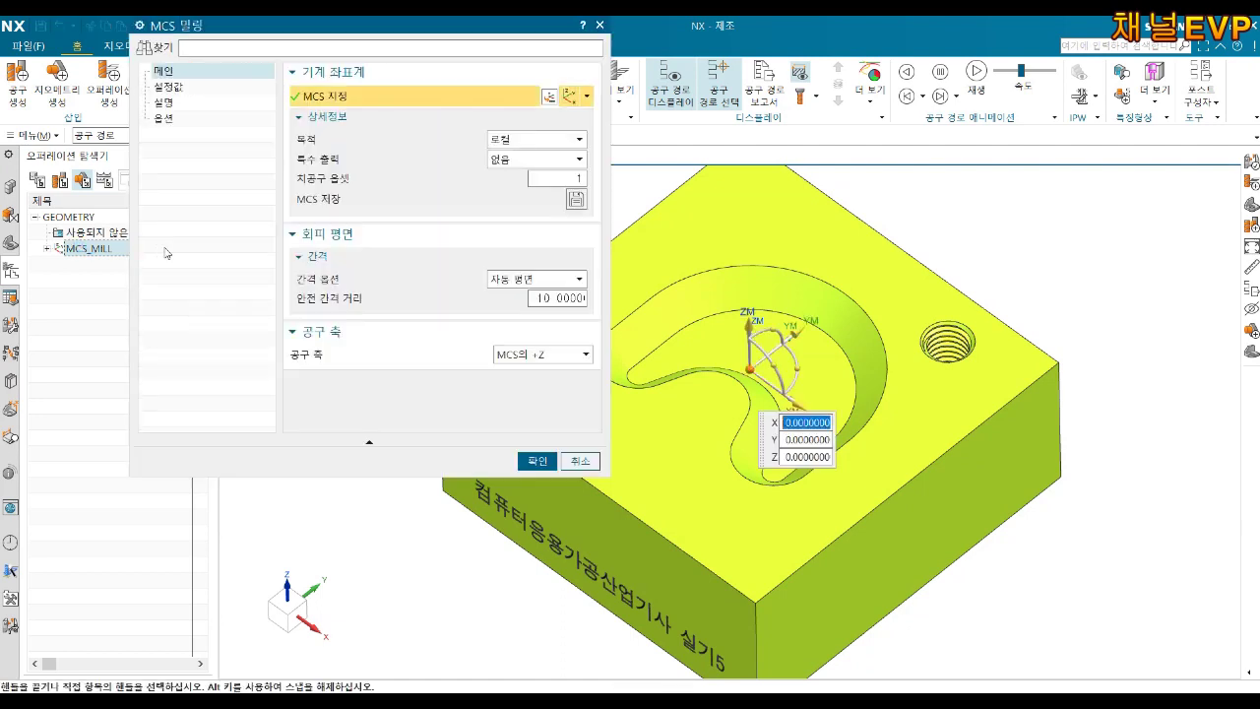
{"action": "left_click", "coordinate": [549, 96]}
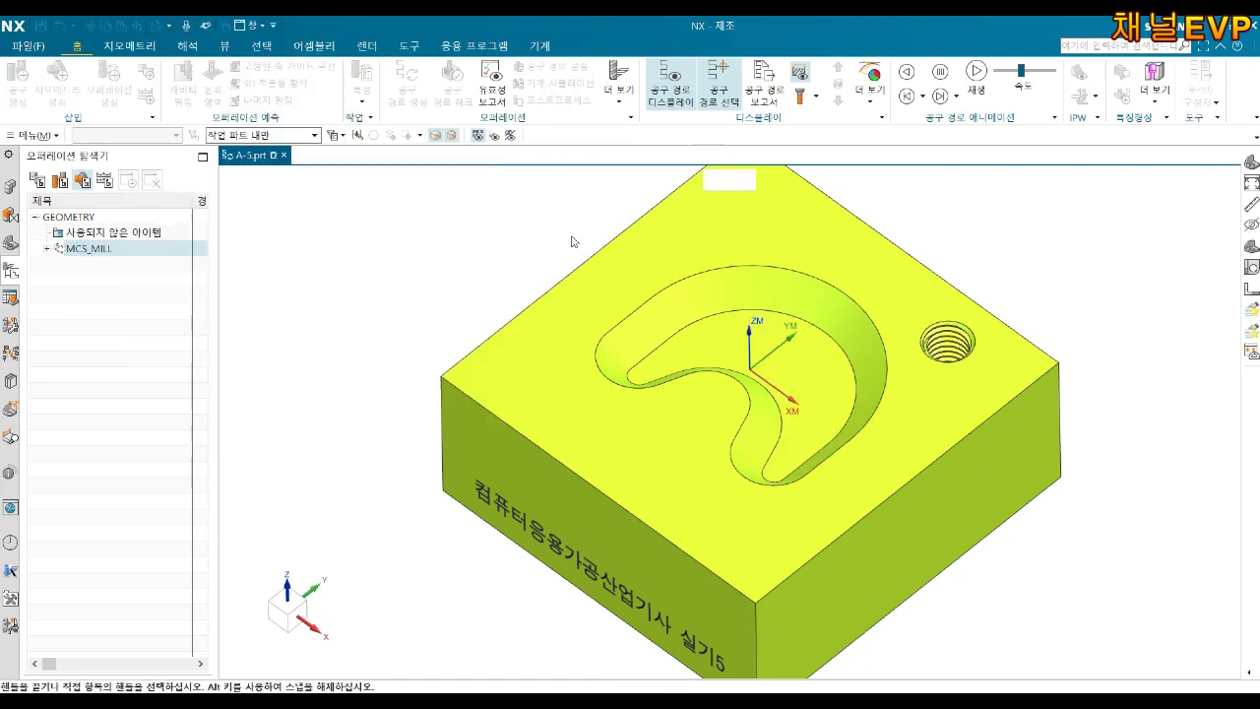
{"action": "left_click", "coordinate": [441, 377]}
{"action": "left_click", "coordinate": [298, 196]}
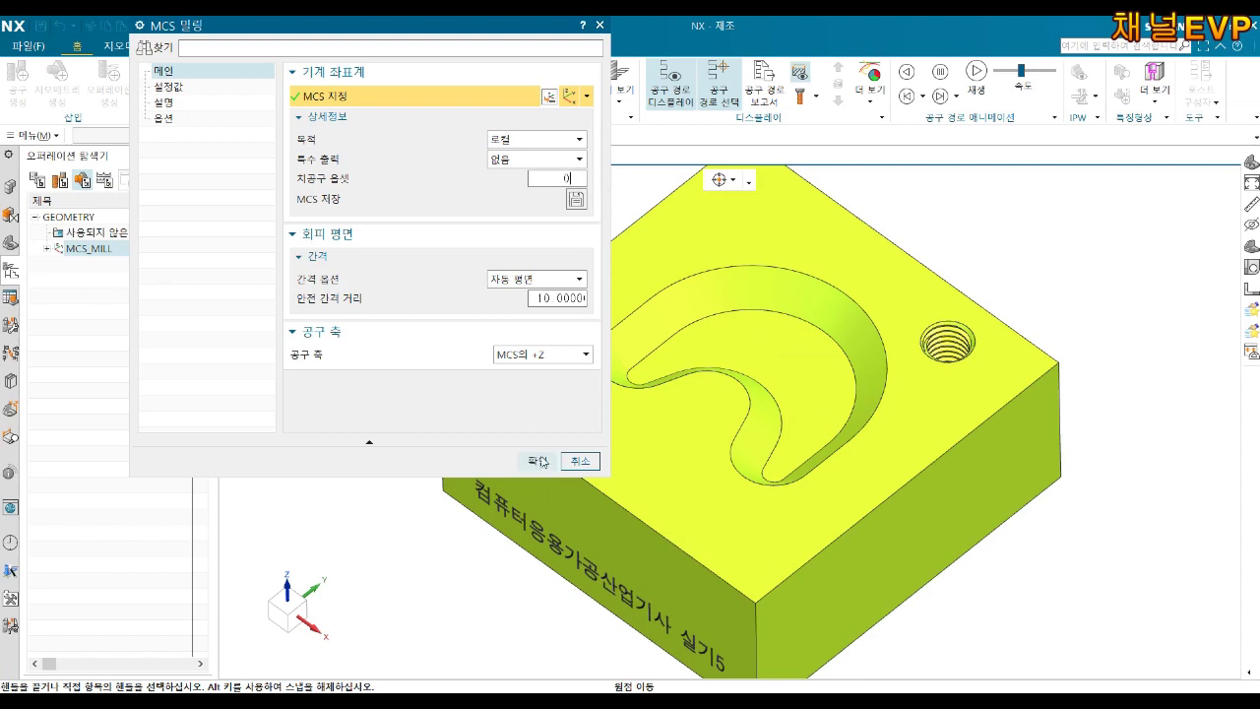
{"action": "left_click", "coordinate": [539, 461]}
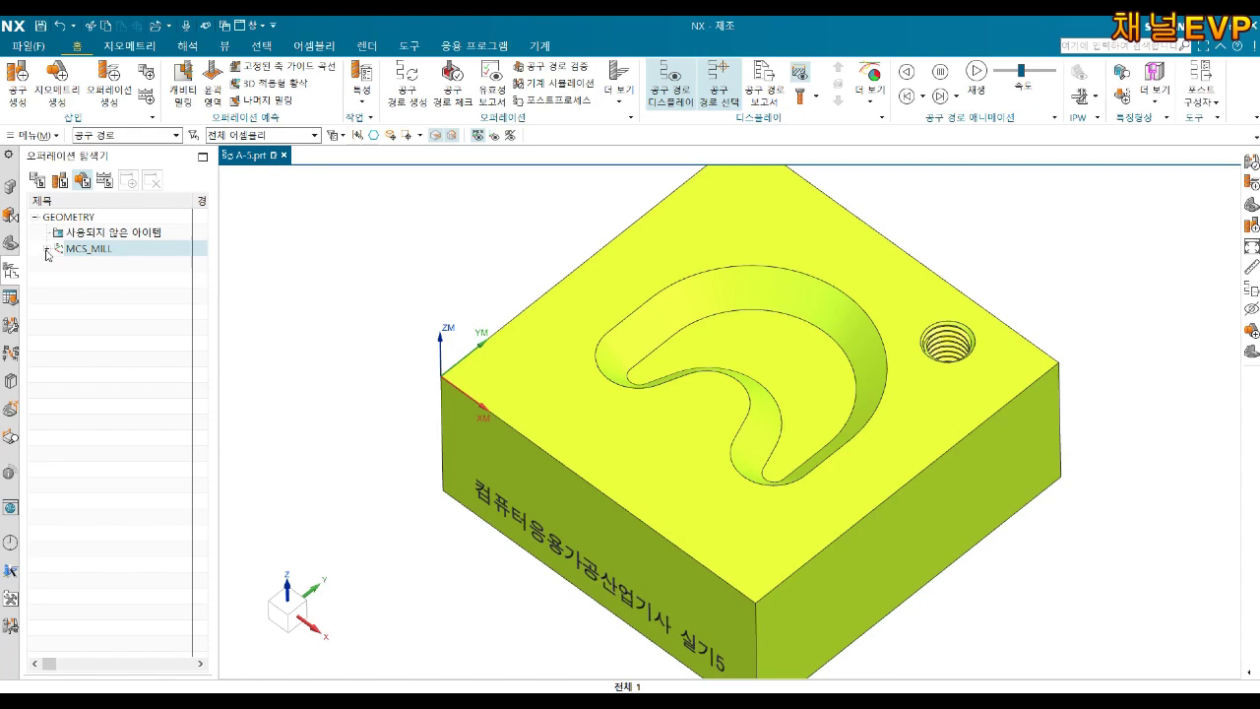
{"action": "double_click", "coordinate": [121, 266]}
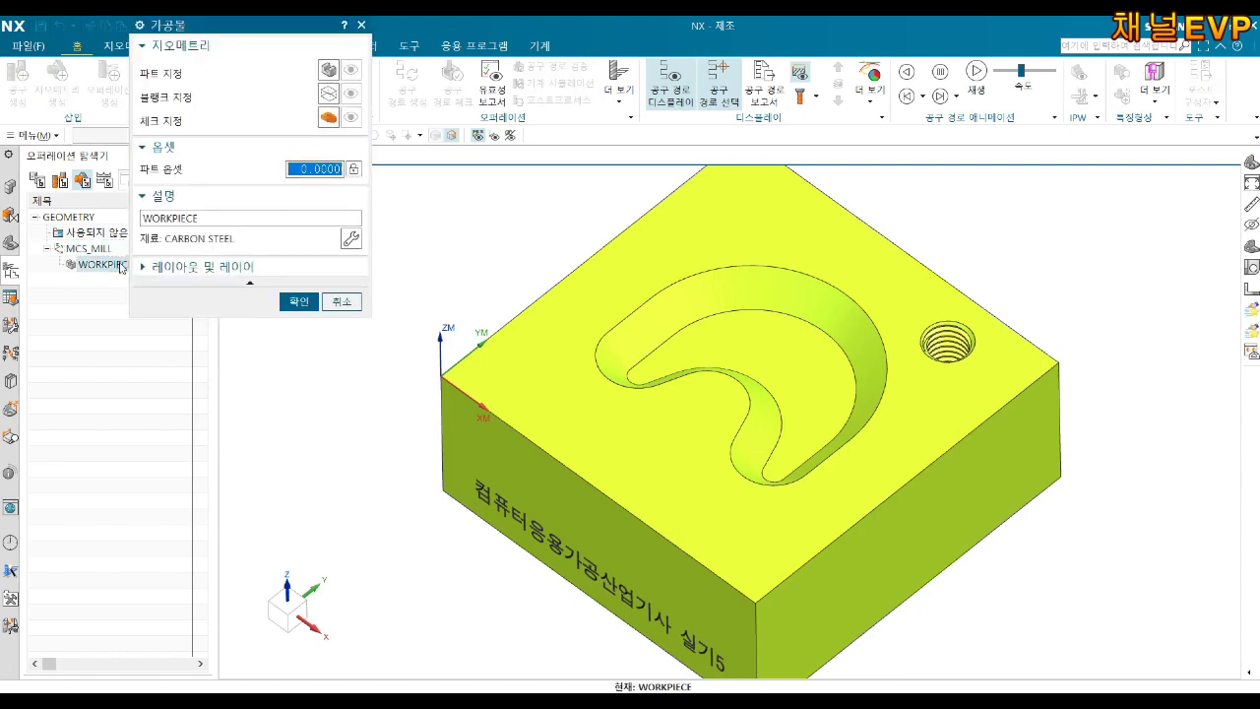
Set the block body as WORKPIECE part and a 70×70×28 bounding block as blank.
{"action": "left_click", "coordinate": [329, 69]}
{"action": "left_click", "coordinate": [745, 253]}
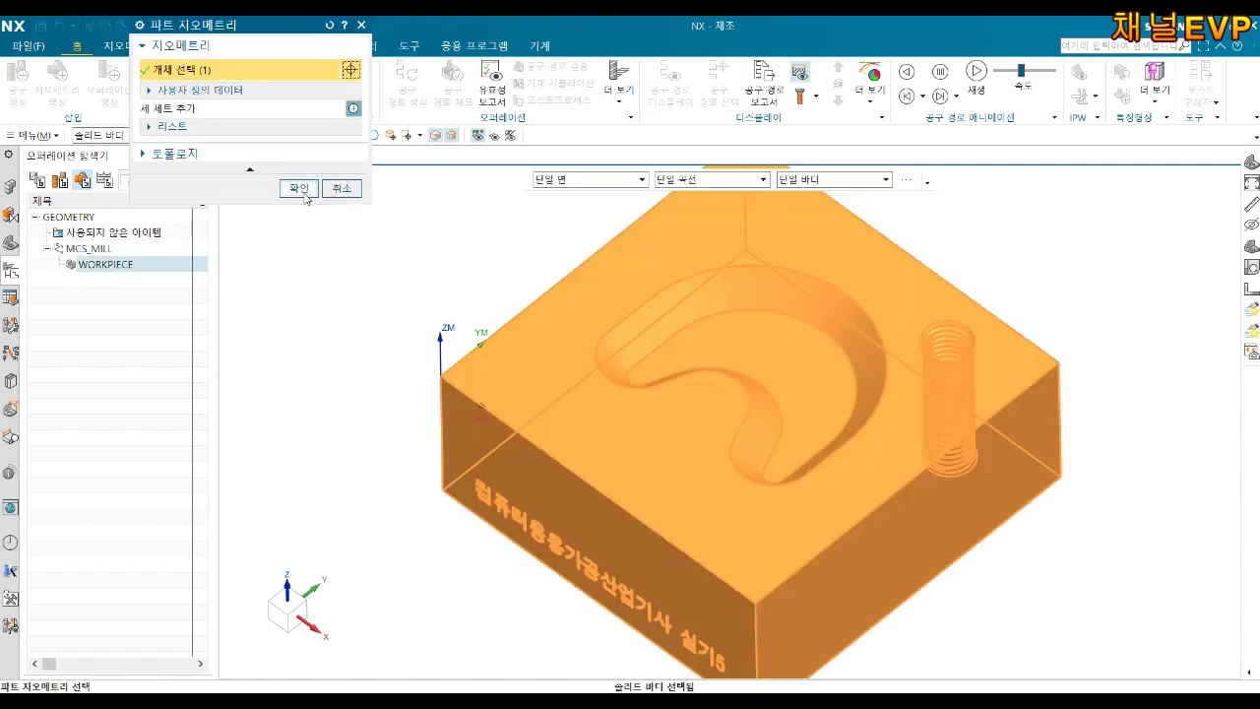
{"action": "left_click", "coordinate": [299, 188]}
{"action": "left_click", "coordinate": [332, 95]}
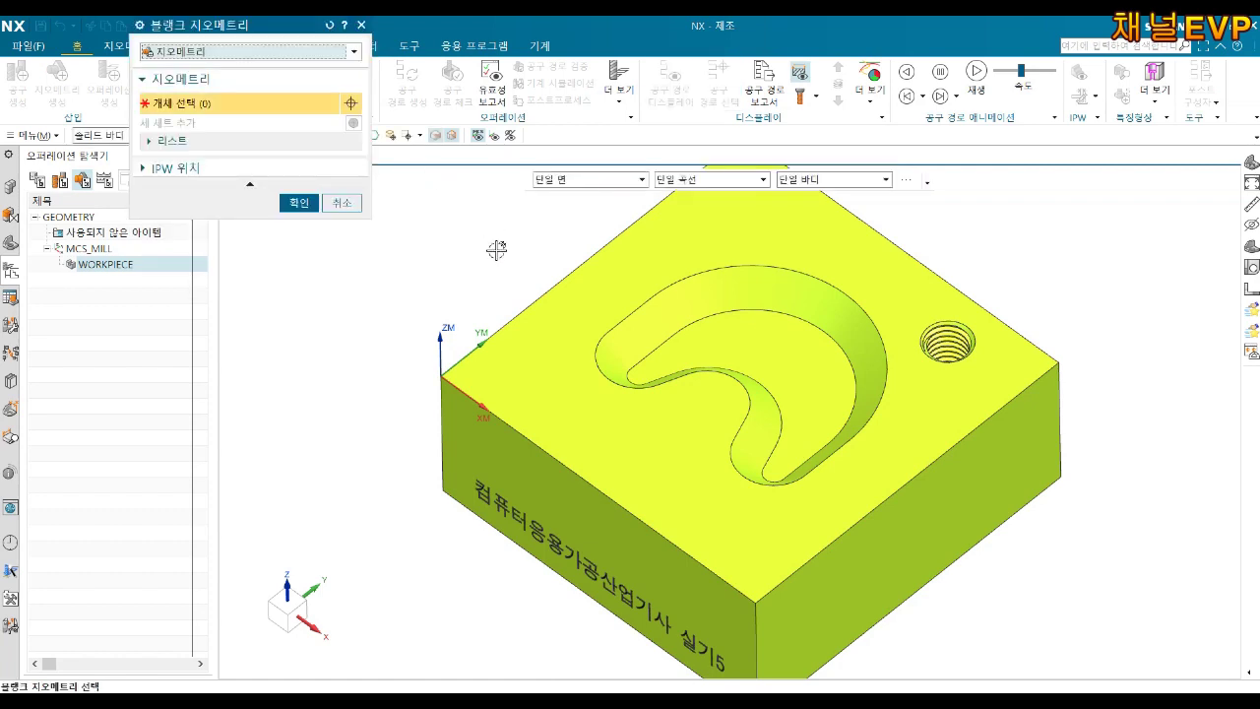
{"action": "left_click", "coordinate": [210, 49]}
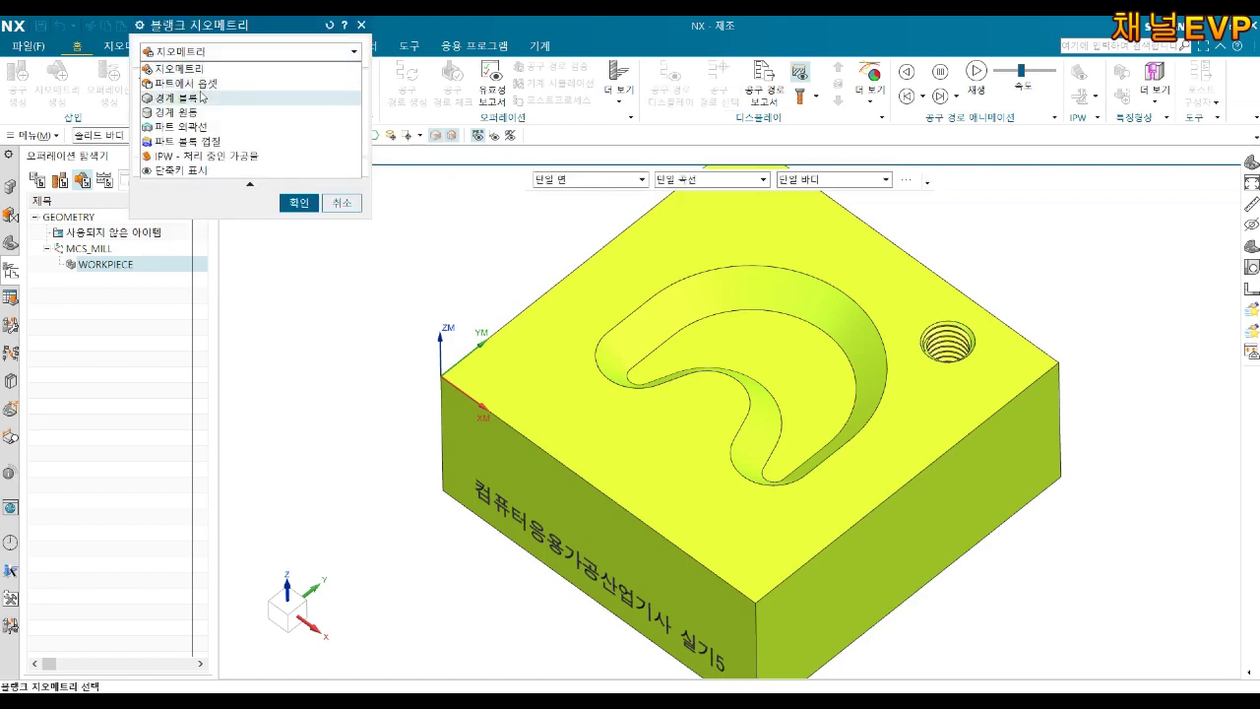
{"action": "left_click", "coordinate": [187, 102]}
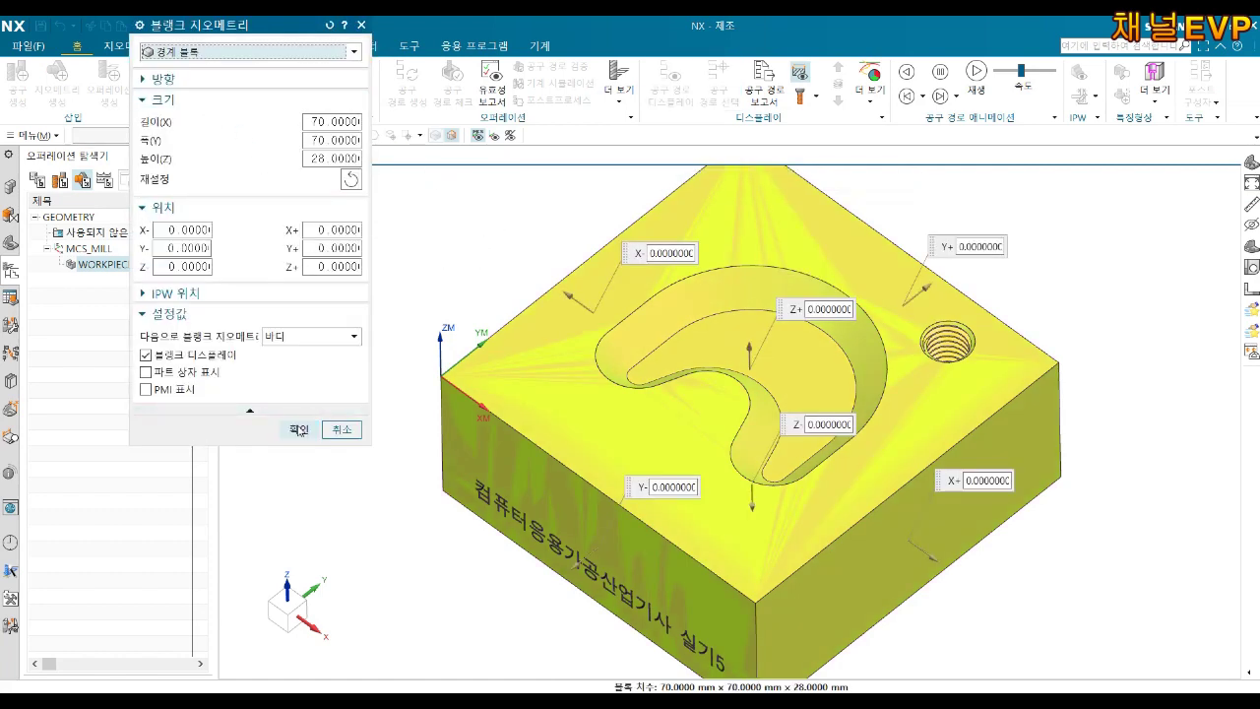
{"action": "left_click", "coordinate": [299, 430]}
{"action": "left_click", "coordinate": [300, 302]}
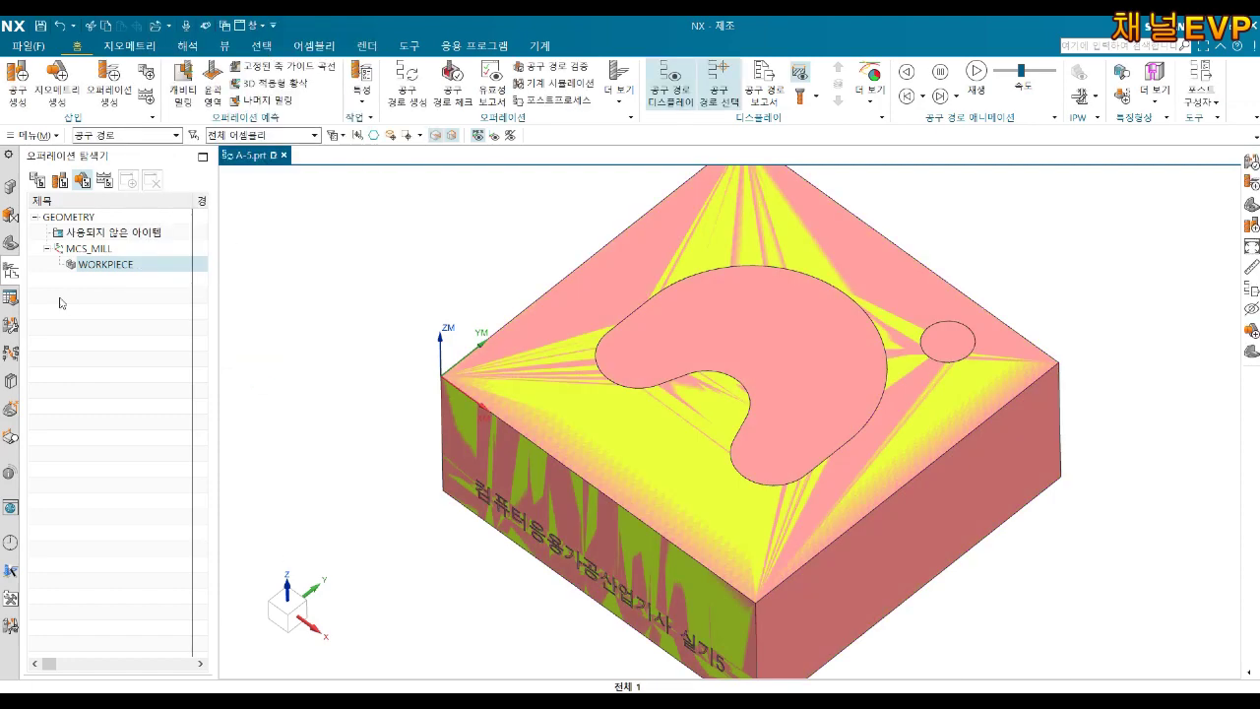
Hide the bounding bodies in the part history tree.
{"action": "left_click", "coordinate": [10, 246]}
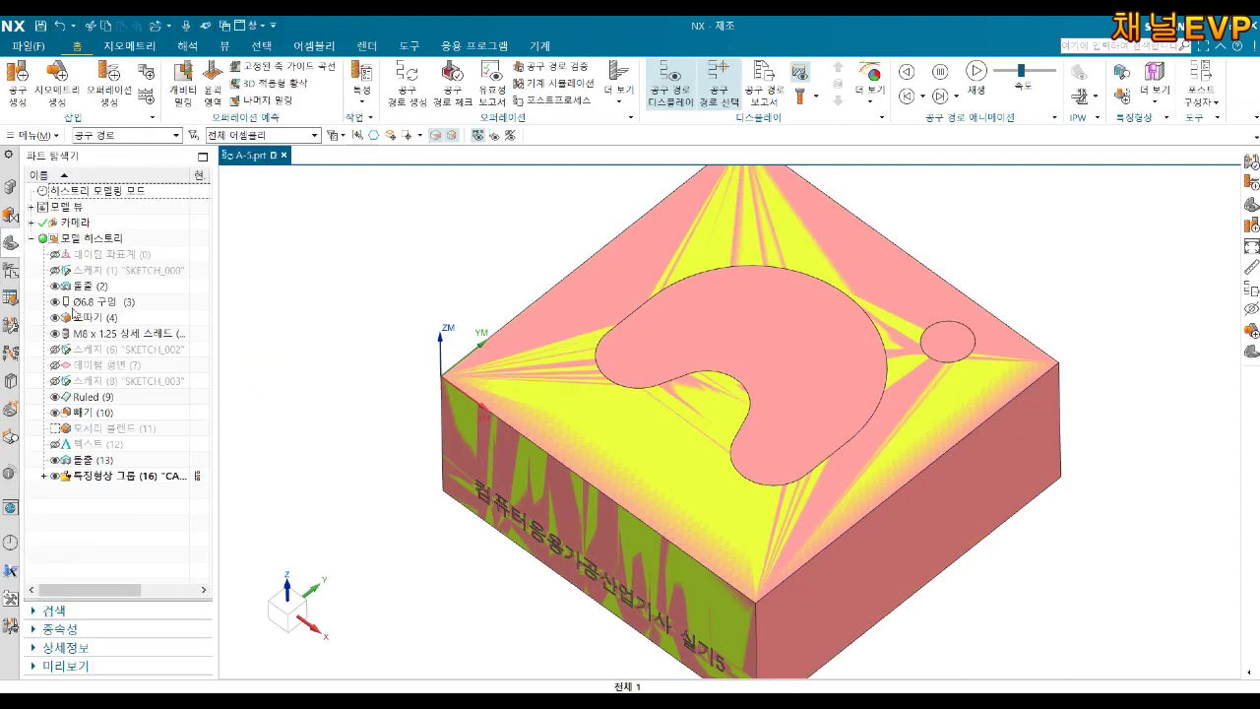
{"action": "left_click", "coordinate": [44, 476]}
{"action": "left_click", "coordinate": [98, 491]}
{"action": "right_click", "coordinate": [98, 491]}
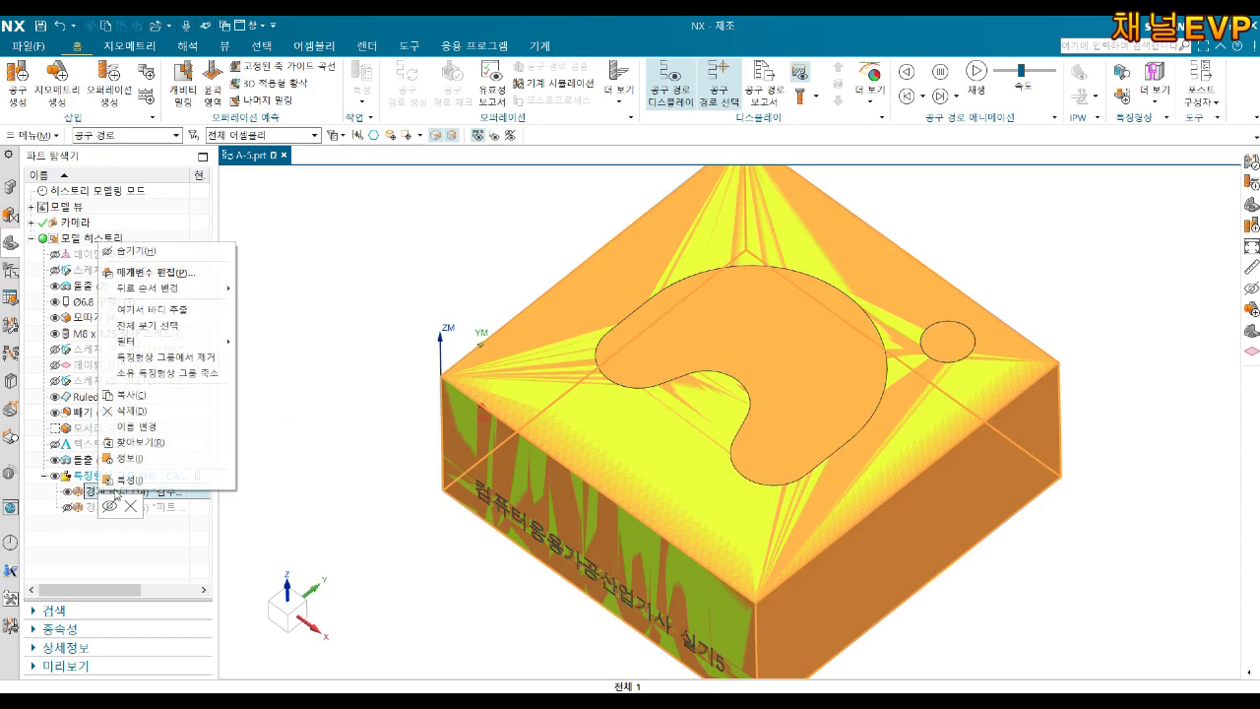
{"action": "left_click", "coordinate": [113, 251]}
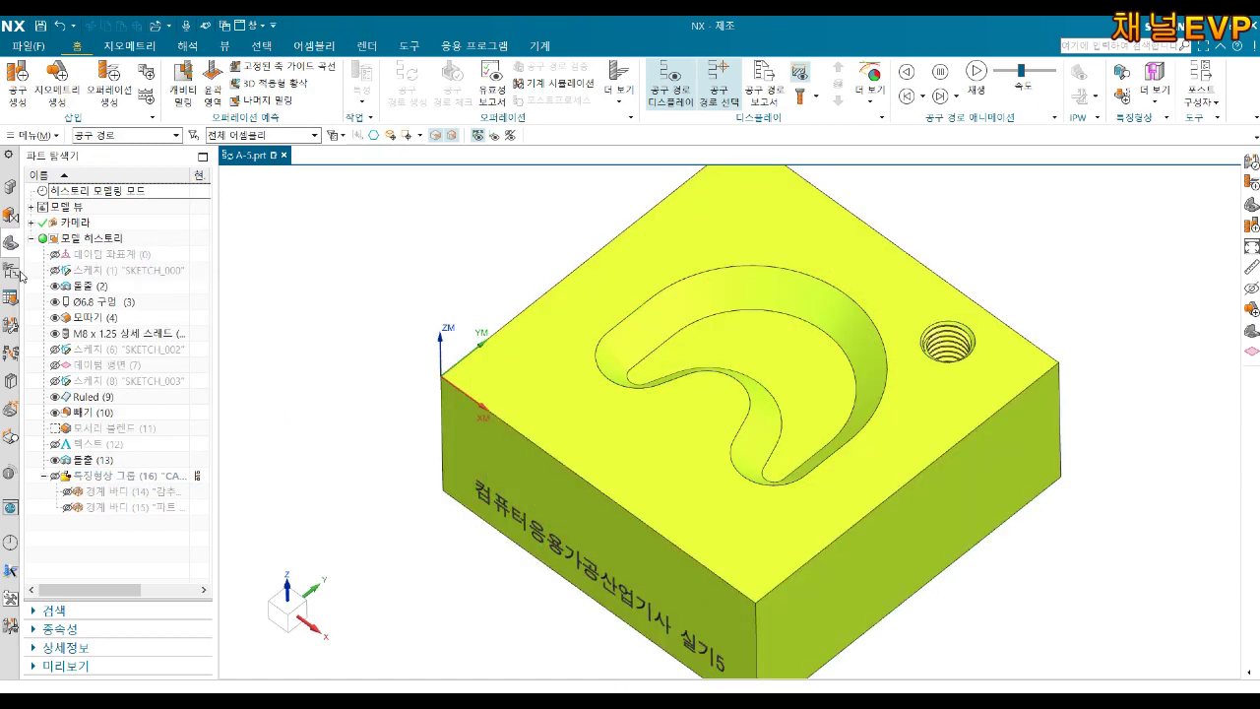
Begin inserting a new MILL tool under WORKPIECE.
{"action": "left_click", "coordinate": [12, 272]}
{"action": "right_click", "coordinate": [109, 266]}
{"action": "mouse_move", "coordinate": [134, 434]}
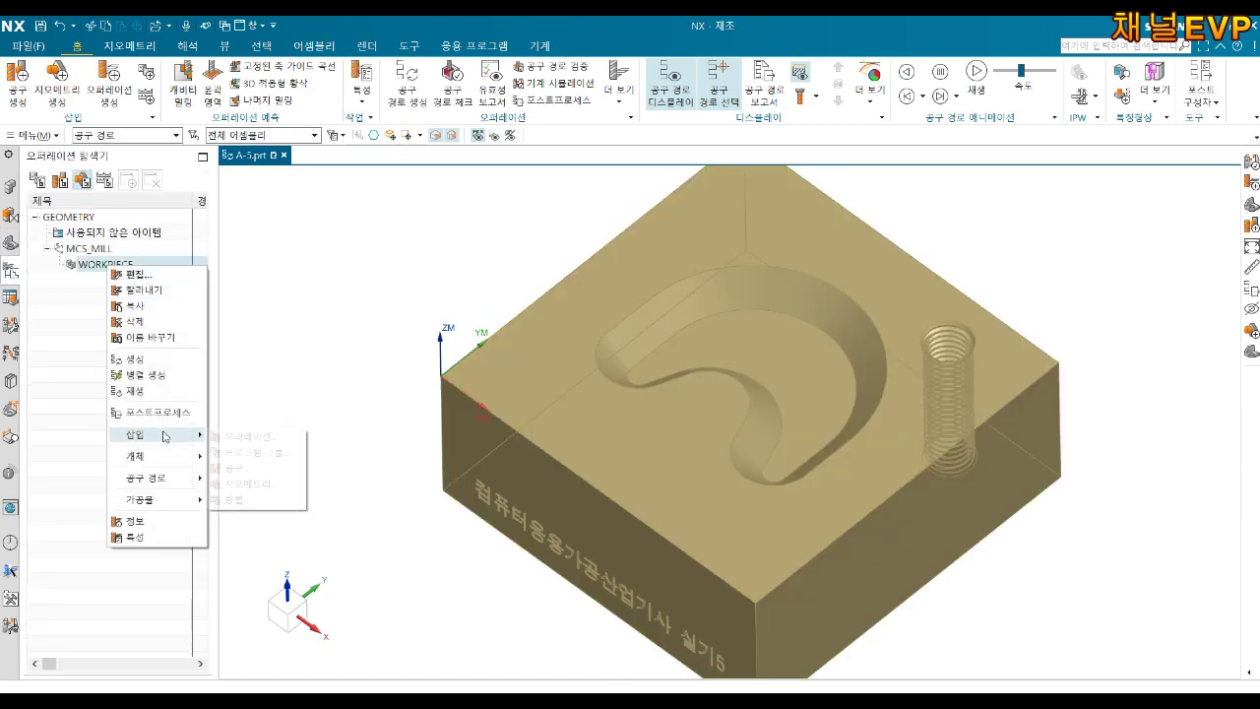
{"action": "left_click", "coordinate": [234, 470]}
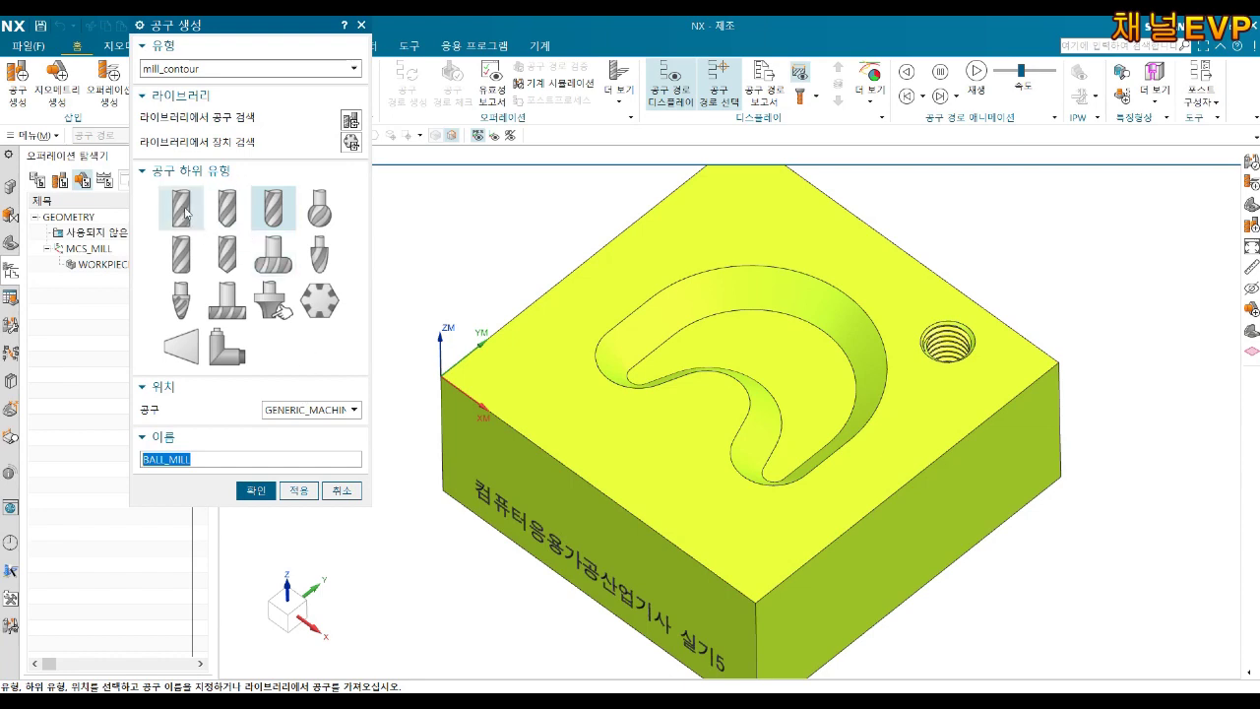
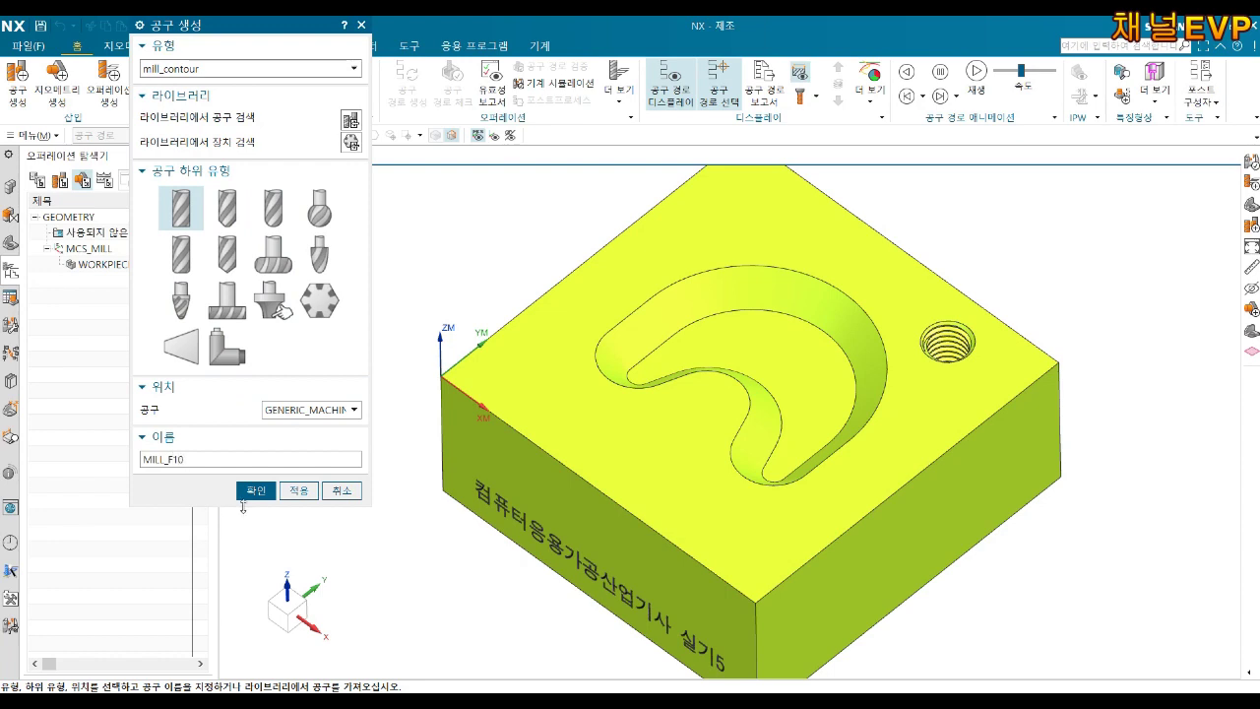
Define the MILL_F10 end mill with 10 mm diameter as tool number 1.
{"action": "left_click", "coordinate": [253, 494]}
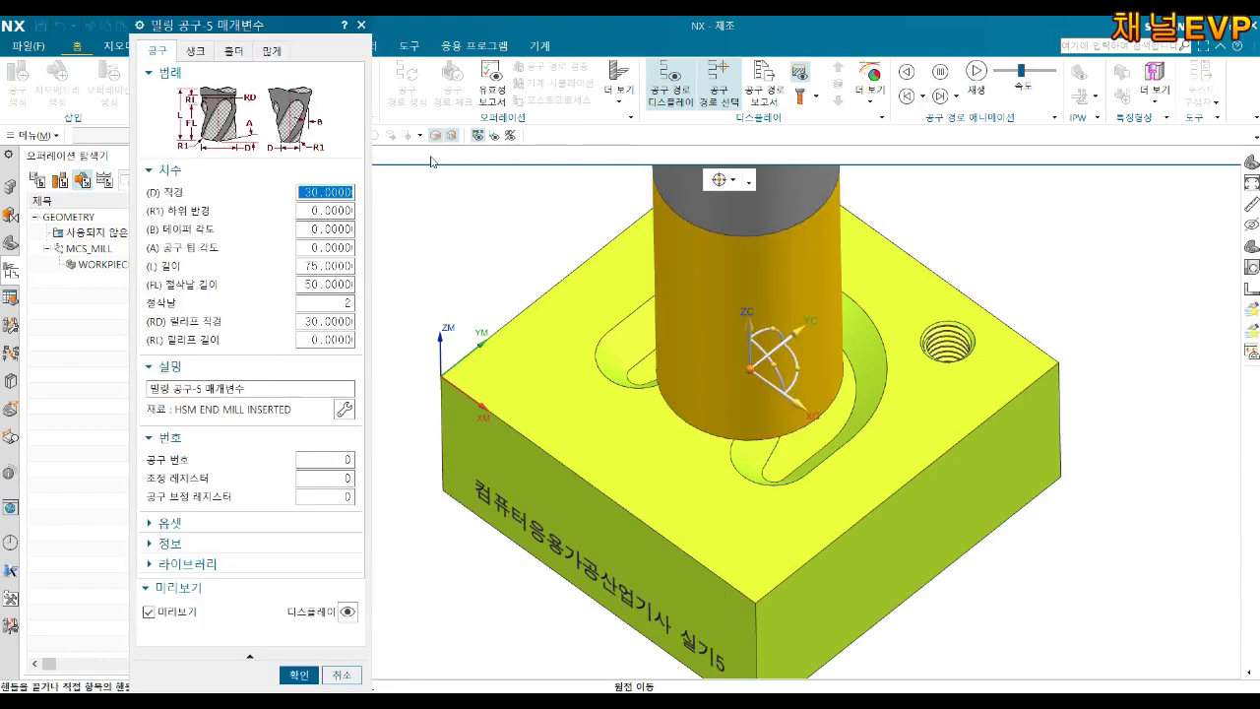
{"action": "type", "text": "0"}
{"action": "key", "text": "Tab"}
{"action": "key", "text": "Tab"}
{"action": "key", "text": "Tab"}
{"action": "key", "text": "Tab"}
{"action": "key", "text": "Tab"}
{"action": "key", "text": "Tab"}
{"action": "key", "text": "Tab"}
{"action": "key", "text": "Tab"}
{"action": "key", "text": "Tab"}
{"action": "key", "text": "Tab"}
{"action": "key", "text": "Tab"}
{"action": "type", "text": "1"}
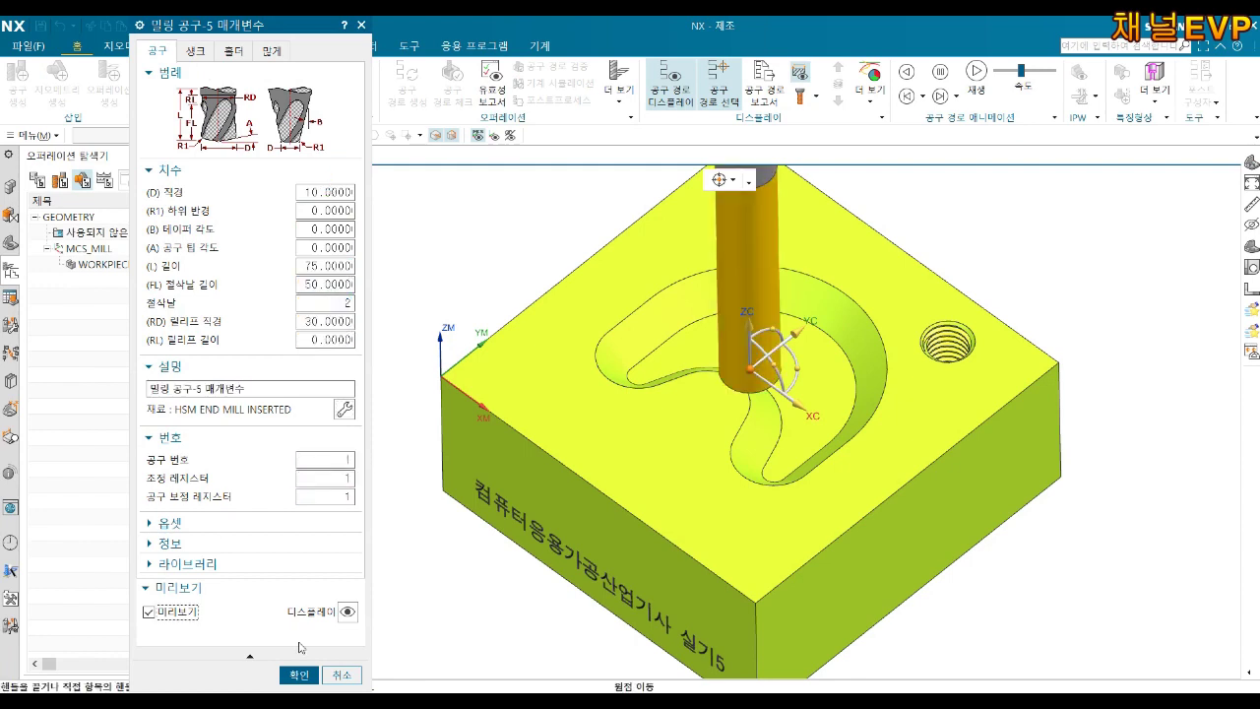
{"action": "left_click", "coordinate": [302, 669]}
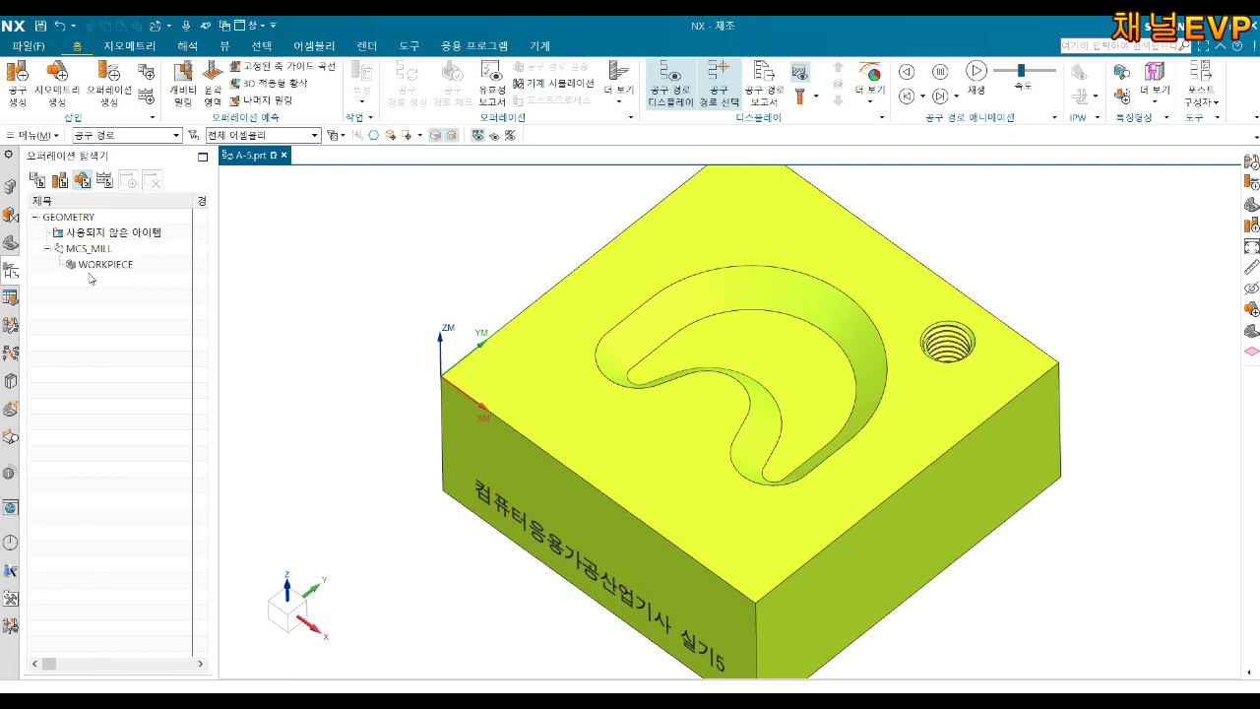
Add a ball-end mill BALL_MILL_B6 with 6 mm diameter as tool number 2.
{"action": "right_click", "coordinate": [93, 265]}
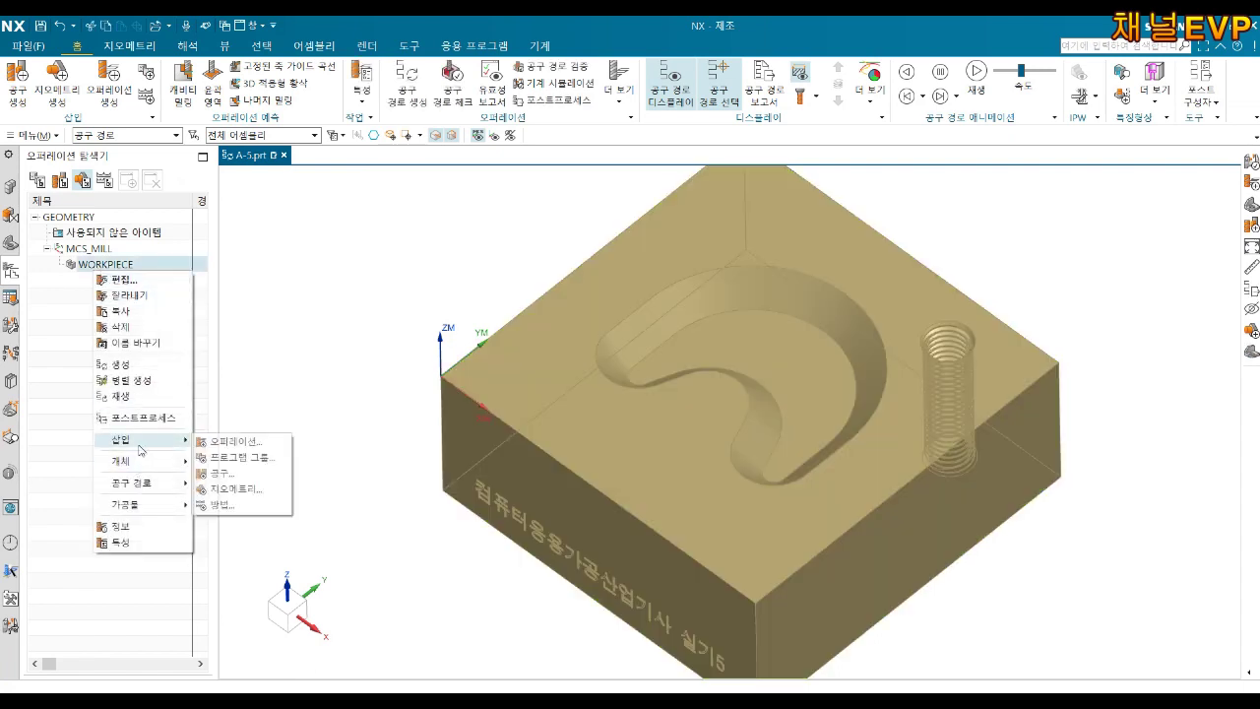
{"action": "left_click", "coordinate": [234, 472]}
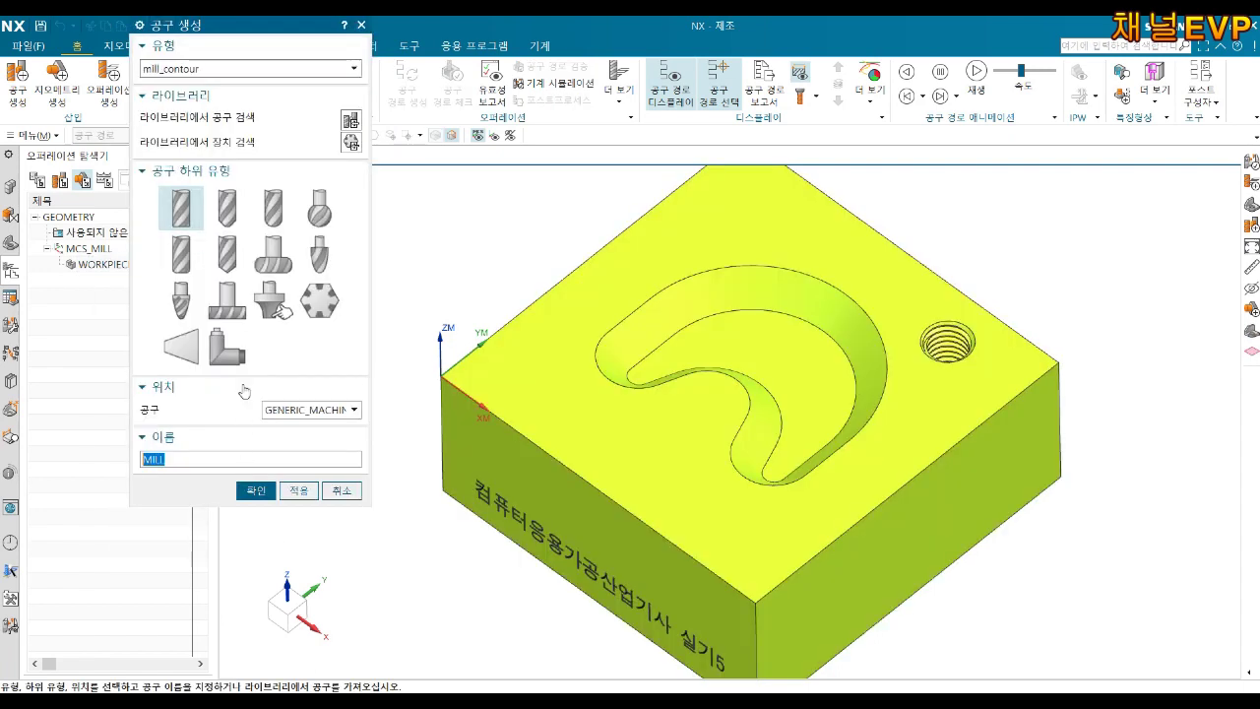
{"action": "left_click", "coordinate": [281, 218]}
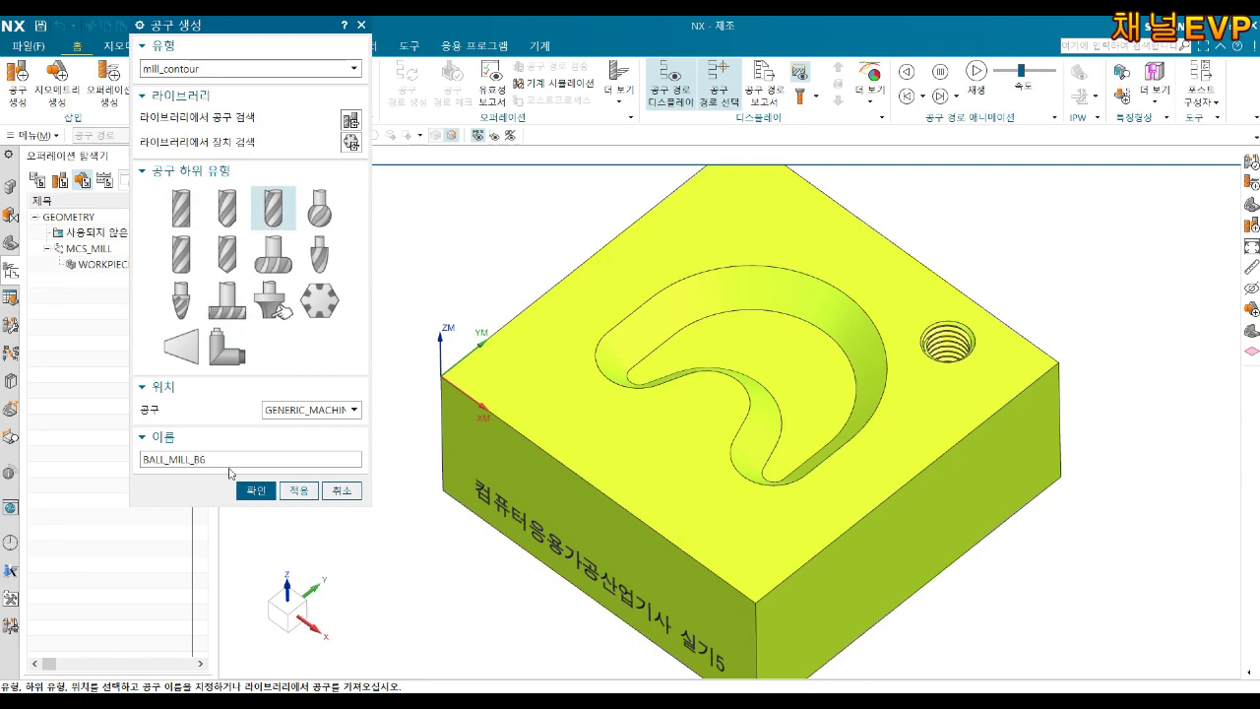
{"action": "left_click", "coordinate": [254, 490]}
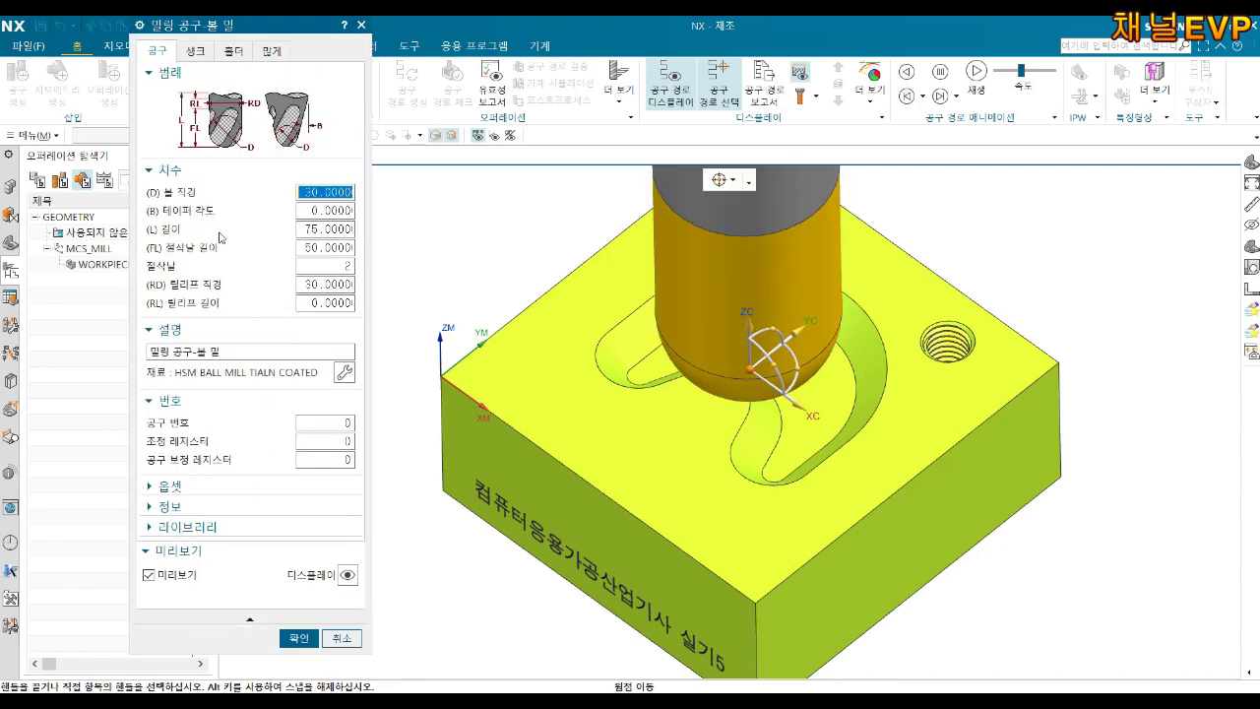
{"action": "key", "text": "Tab"}
{"action": "key", "text": "Tab"}
{"action": "key", "text": "Tab"}
{"action": "key", "text": "Tab"}
{"action": "key", "text": "Tab"}
{"action": "key", "text": "Tab"}
{"action": "key", "text": "Tab"}
{"action": "type", "text": "2"}
{"action": "key", "text": "Tab"}
{"action": "key", "text": "Tab"}
{"action": "key", "text": "Tab"}
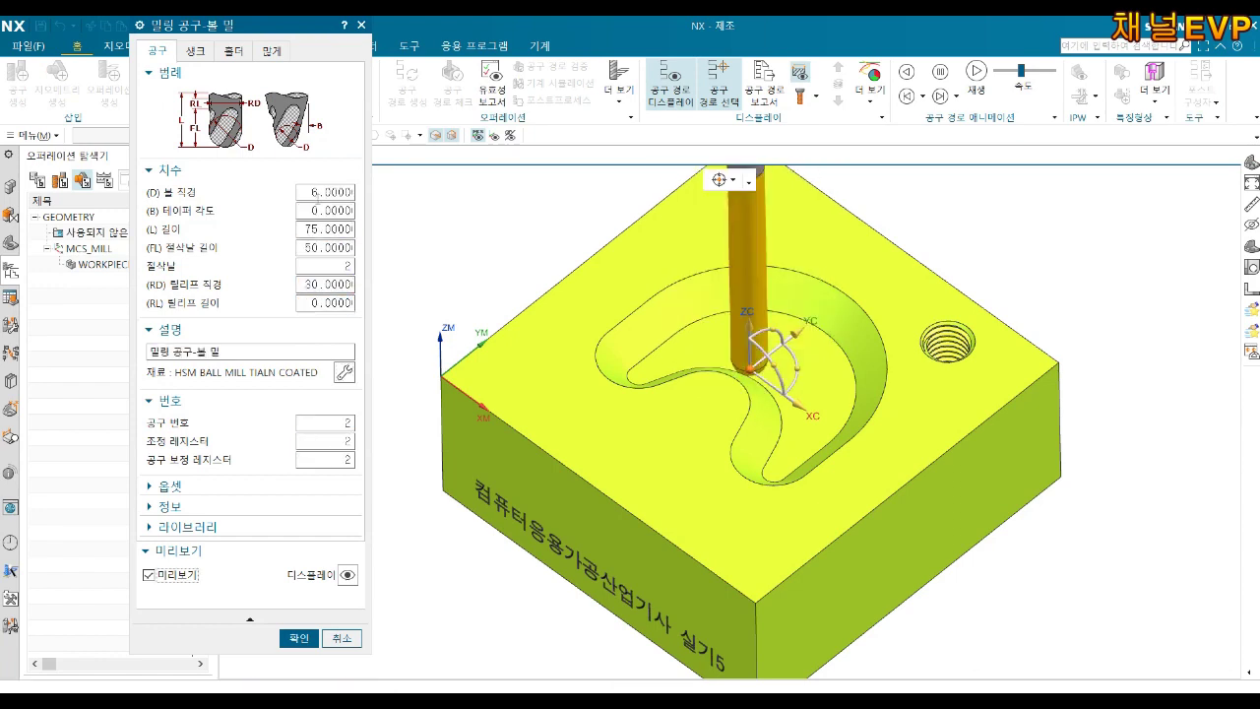
{"action": "left_click", "coordinate": [294, 637]}
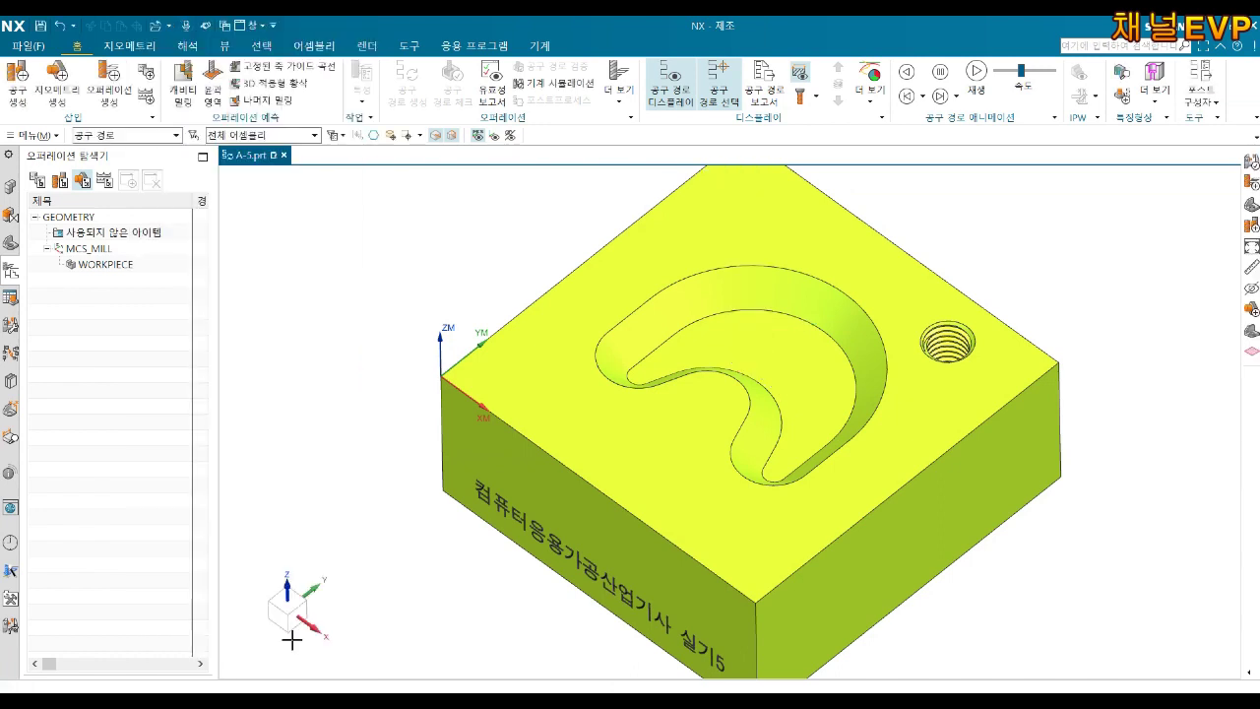
Create a cavity-mill operation named 황삭 using MILL_F10 and the MILL_ROUGH method.
{"action": "right_click", "coordinate": [111, 268]}
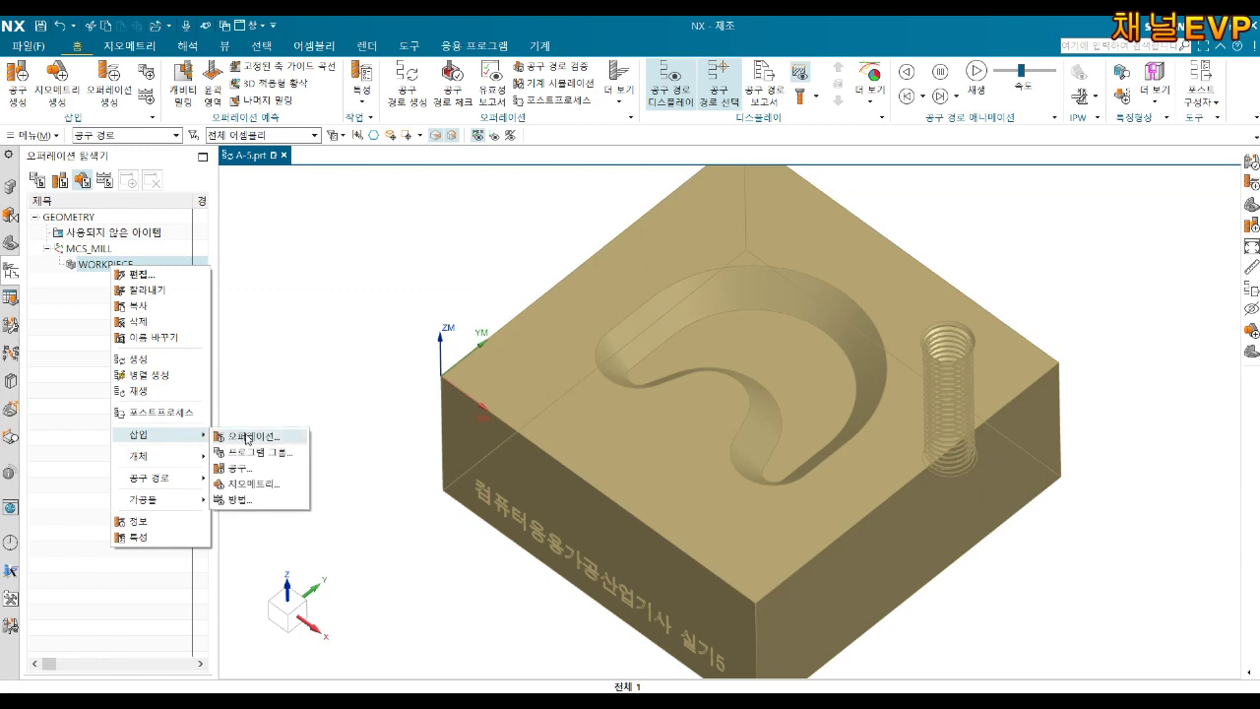
{"action": "mouse_move", "coordinate": [140, 434]}
{"action": "left_click", "coordinate": [245, 437]}
{"action": "left_click", "coordinate": [165, 133]}
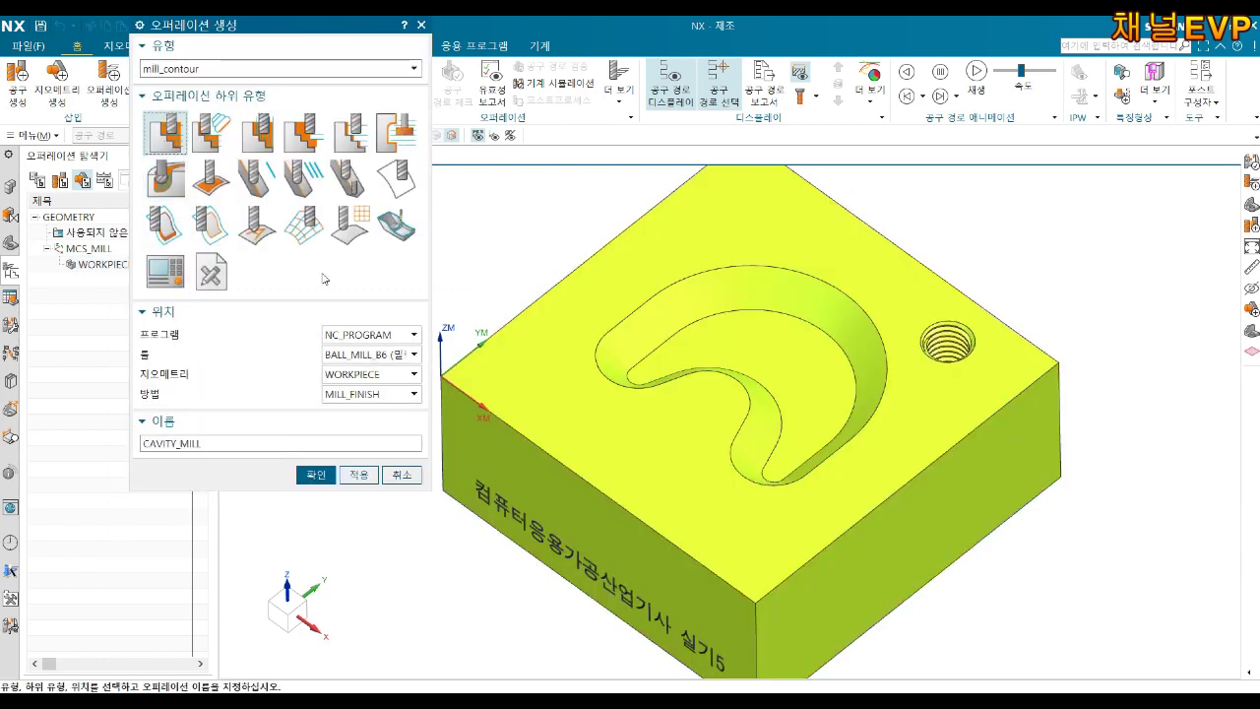
{"action": "left_click", "coordinate": [383, 356]}
{"action": "left_click", "coordinate": [382, 400]}
{"action": "left_click", "coordinate": [377, 396]}
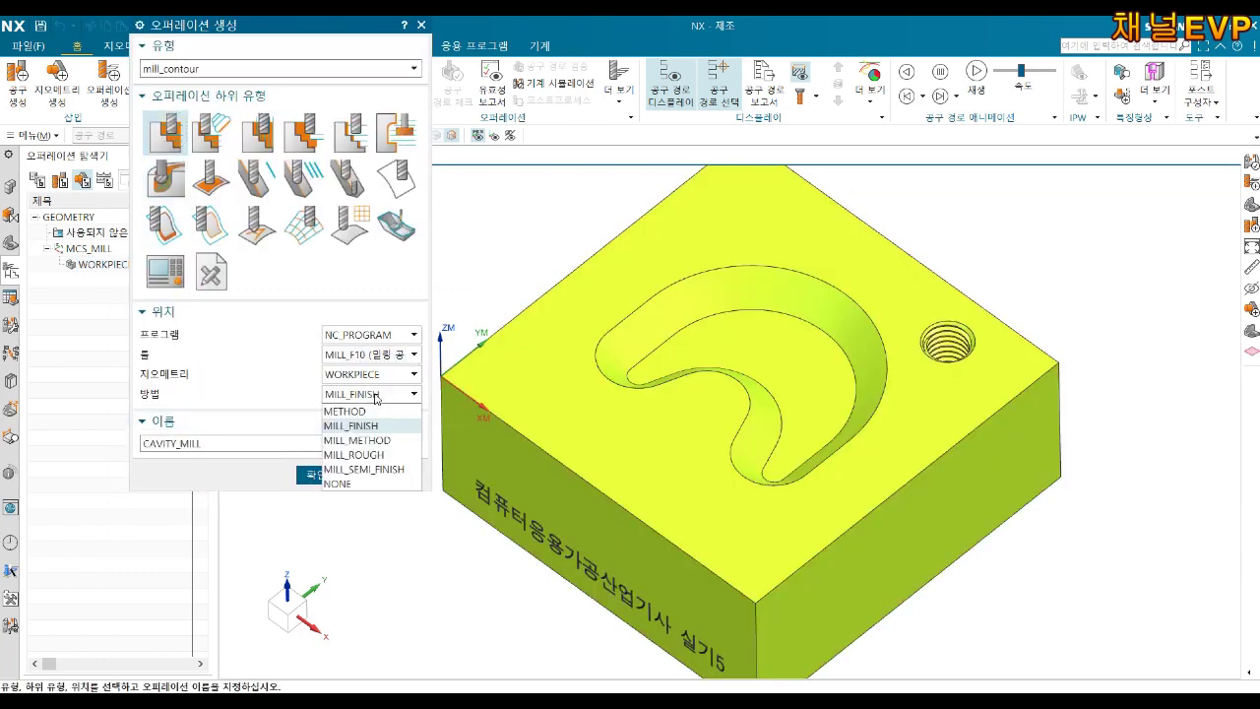
{"action": "left_click", "coordinate": [377, 456]}
{"action": "key", "text": "Tab"}
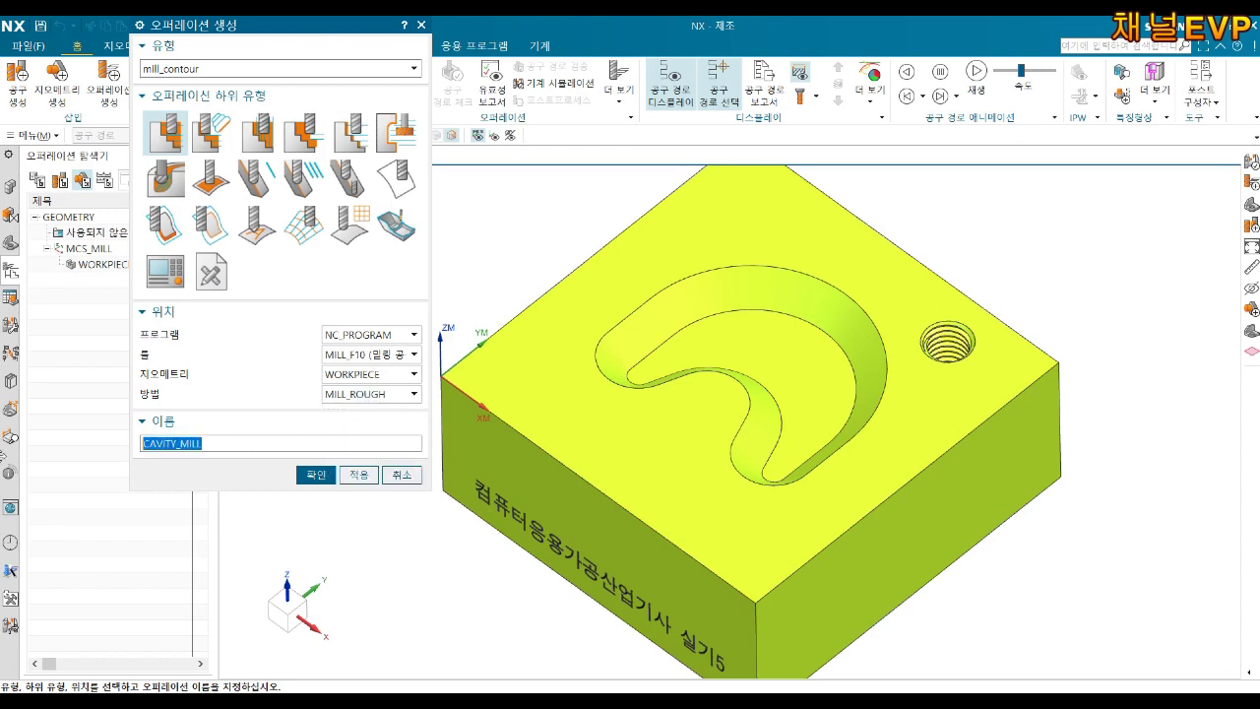
{"action": "type", "text": "ㅎ"}
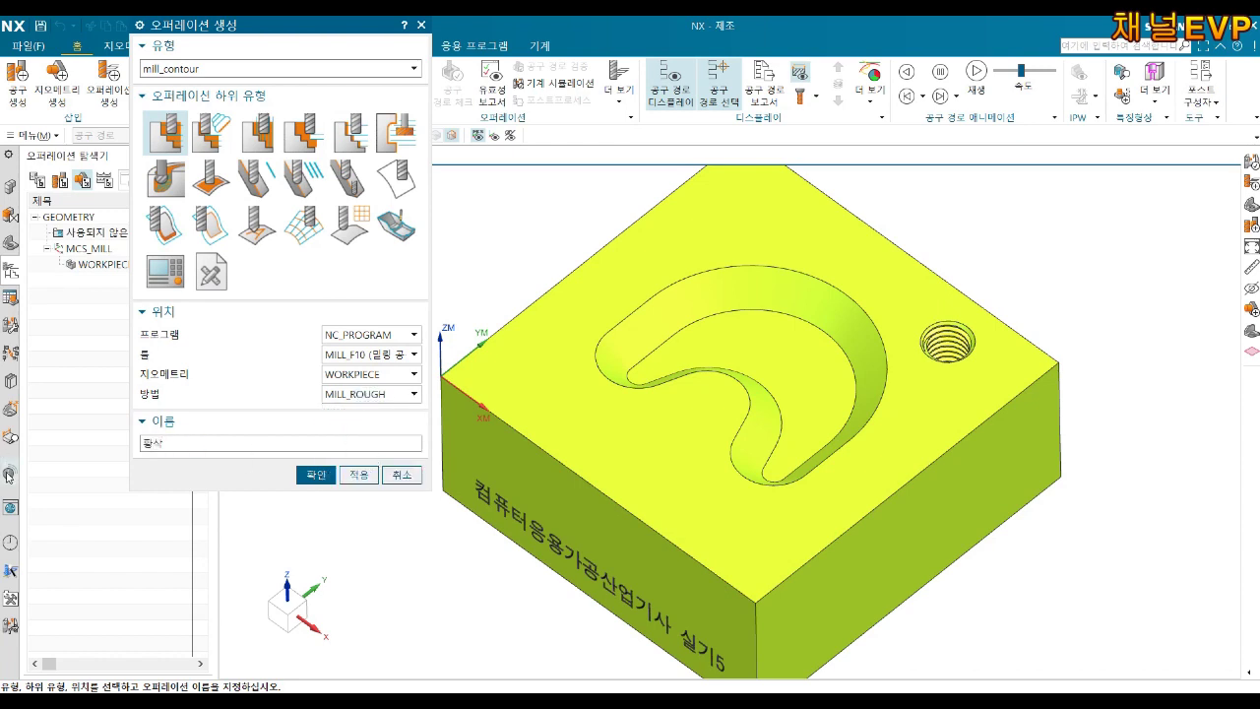
{"action": "left_click", "coordinate": [314, 474]}
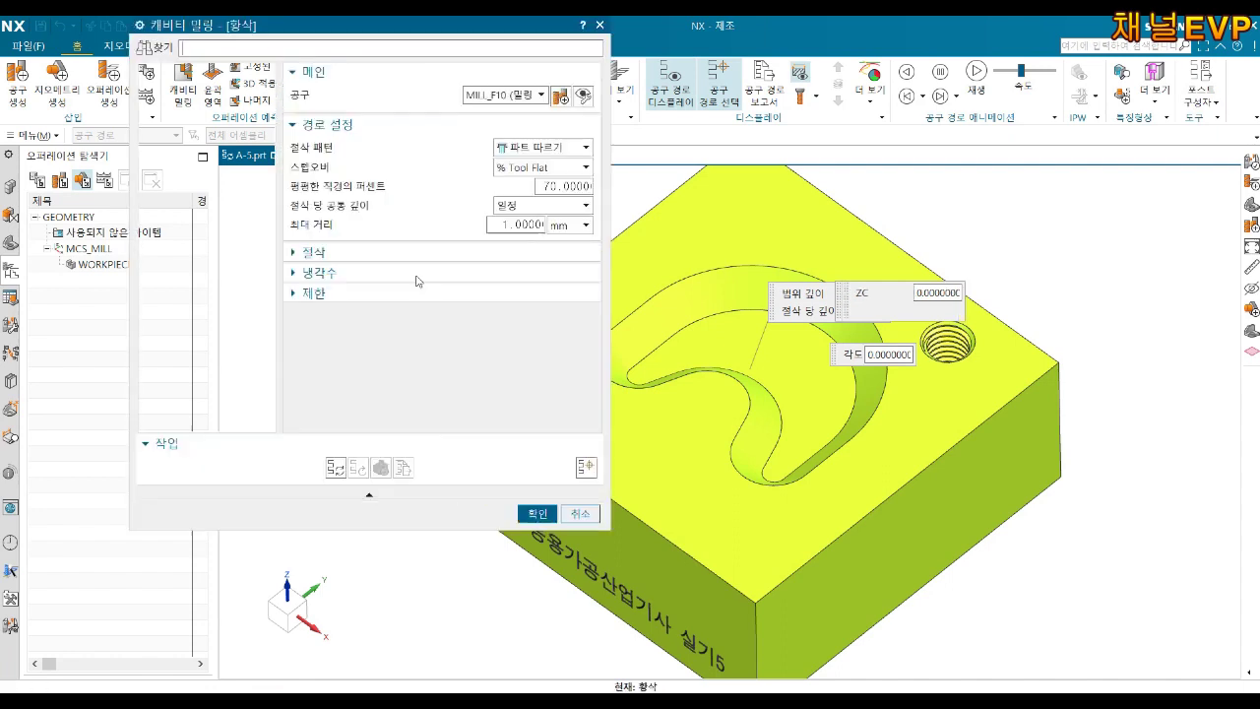
Keep the follow-part cut pattern and make the stepover a constant distance.
{"action": "left_click", "coordinate": [522, 148]}
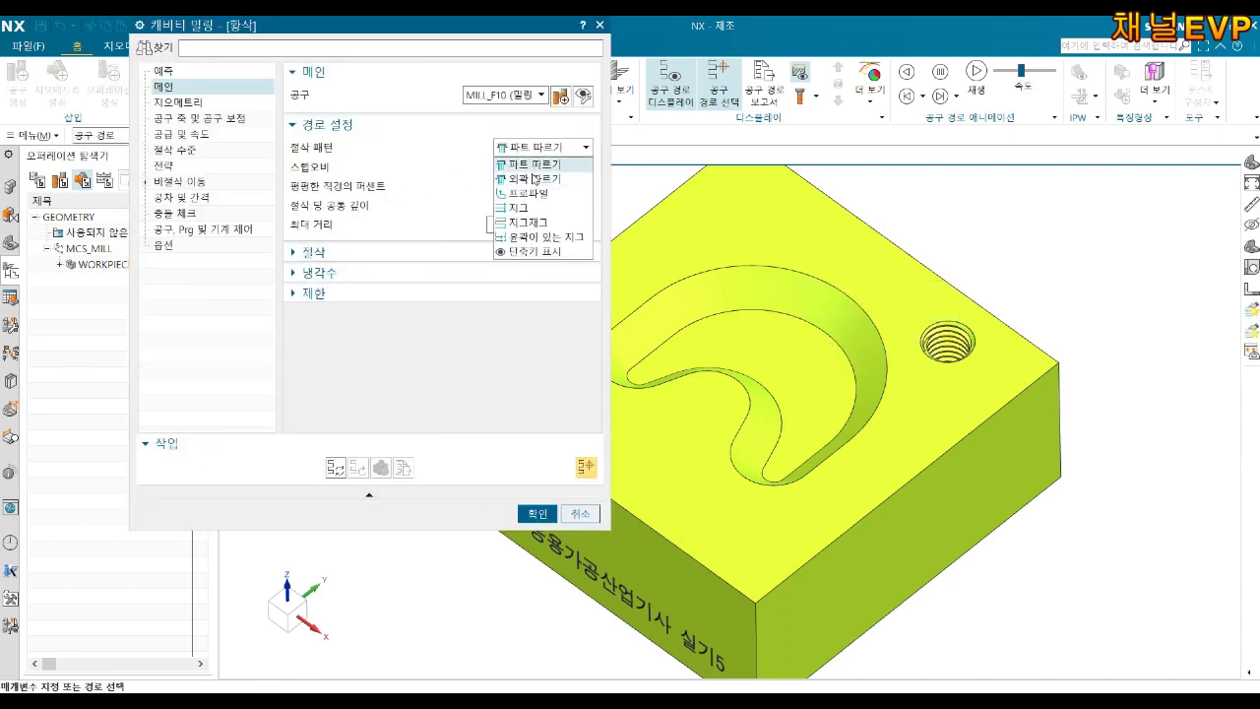
{"action": "left_click", "coordinate": [534, 169]}
{"action": "left_click", "coordinate": [553, 167]}
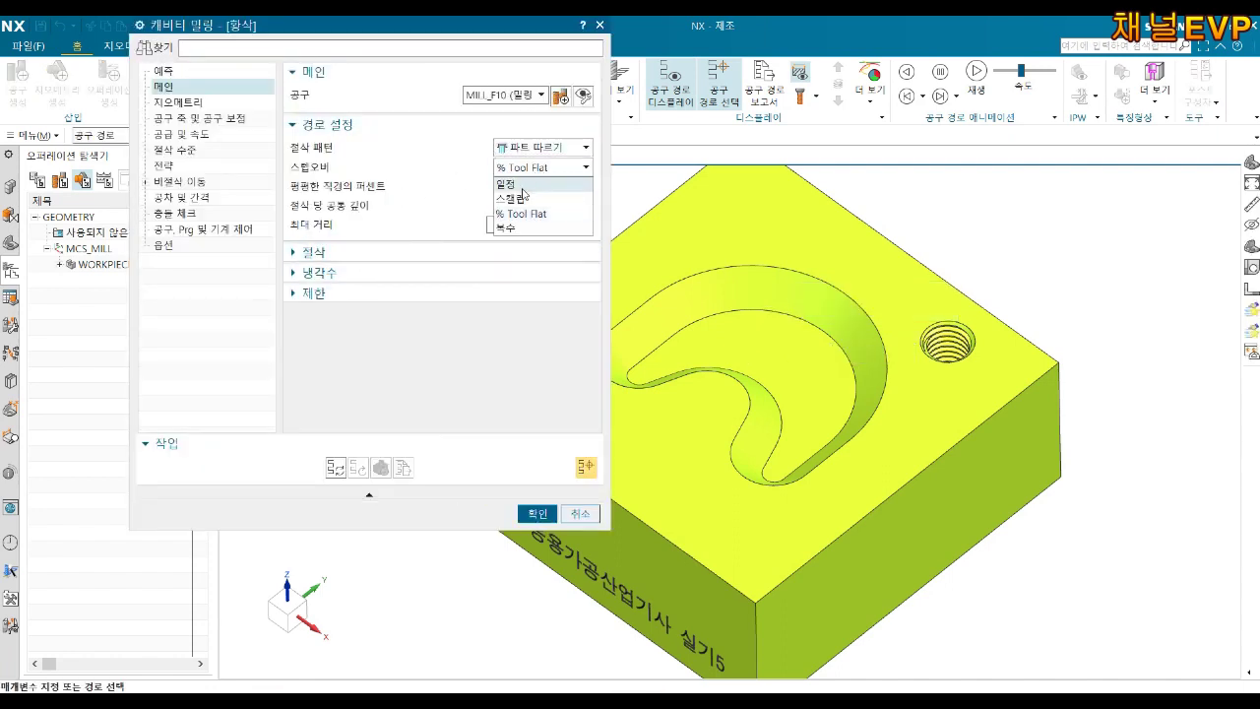
{"action": "left_click", "coordinate": [554, 202]}
{"action": "double_click", "coordinate": [529, 187]}
{"action": "key", "text": "Tab"}
{"action": "key", "text": "Tab"}
Select the crescent pocket faces as the cut area and accept the roughing operation.
{"action": "left_click", "coordinate": [178, 102]}
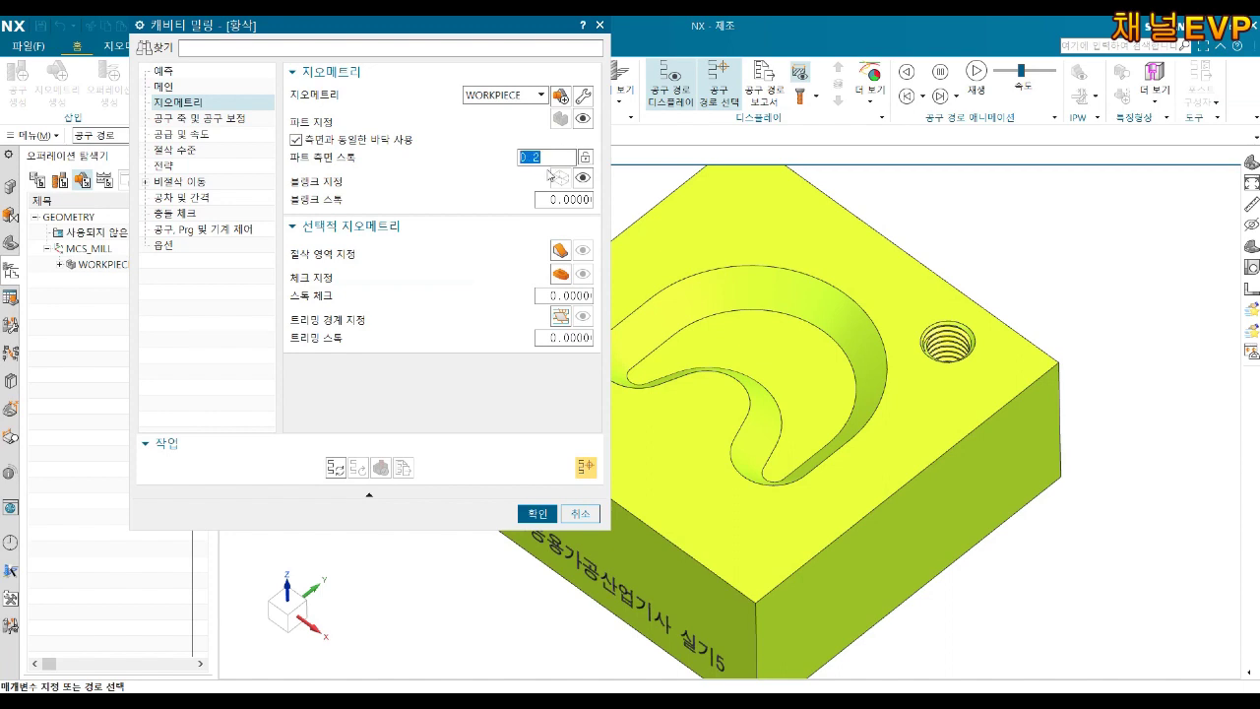
{"action": "left_click", "coordinate": [560, 253]}
{"action": "left_click", "coordinate": [824, 334]}
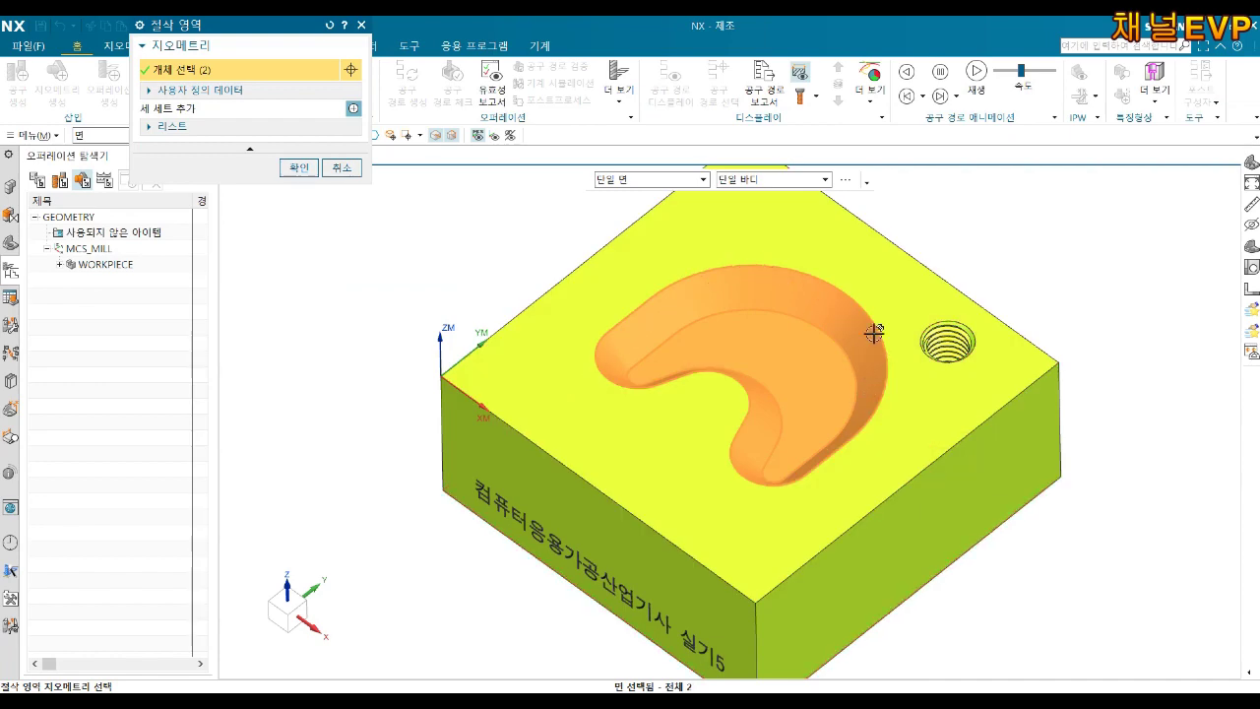
{"action": "scroll", "coordinate": [839, 392], "scroll_direction": "up", "scroll_amount": 3}
{"action": "mouse_move", "coordinate": [824, 402]}
{"action": "middle_mouse_down"}
{"action": "mouse_move", "coordinate": [813, 405]}
{"action": "mouse_move", "coordinate": [824, 407]}
{"action": "middle_mouse_up"}
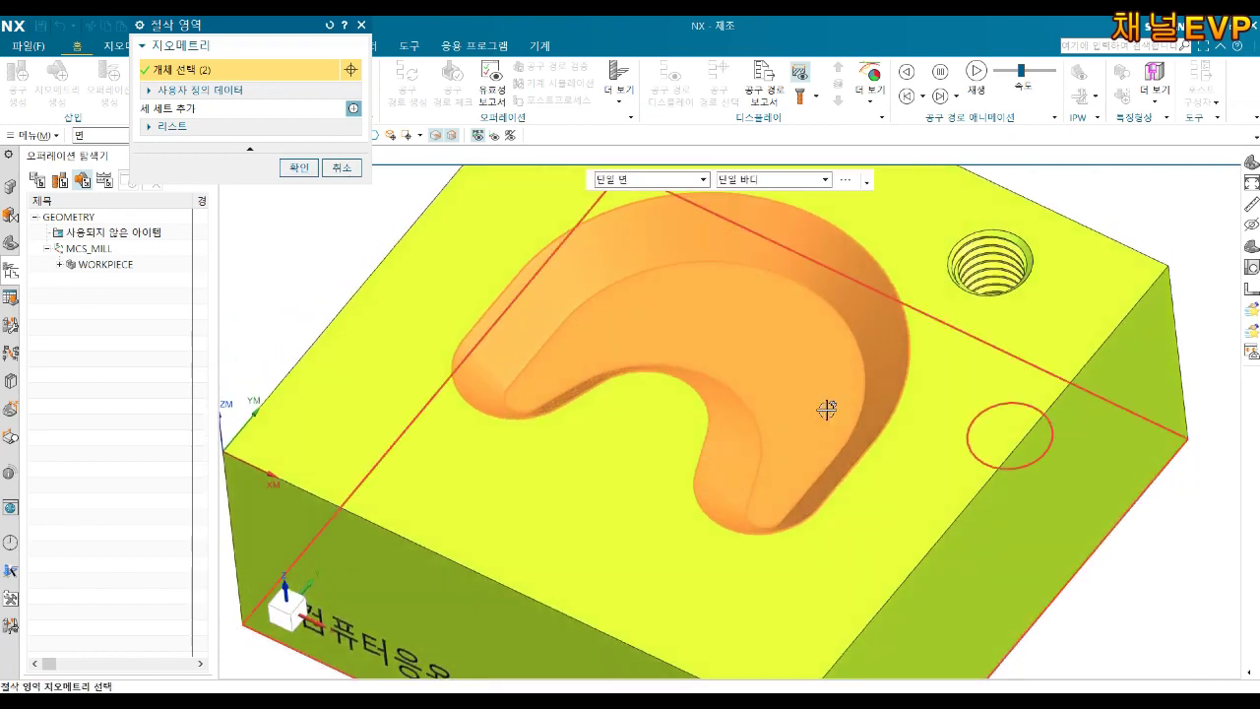
{"action": "middle_click", "coordinate": [829, 414]}
{"action": "key", "text": "Home"}
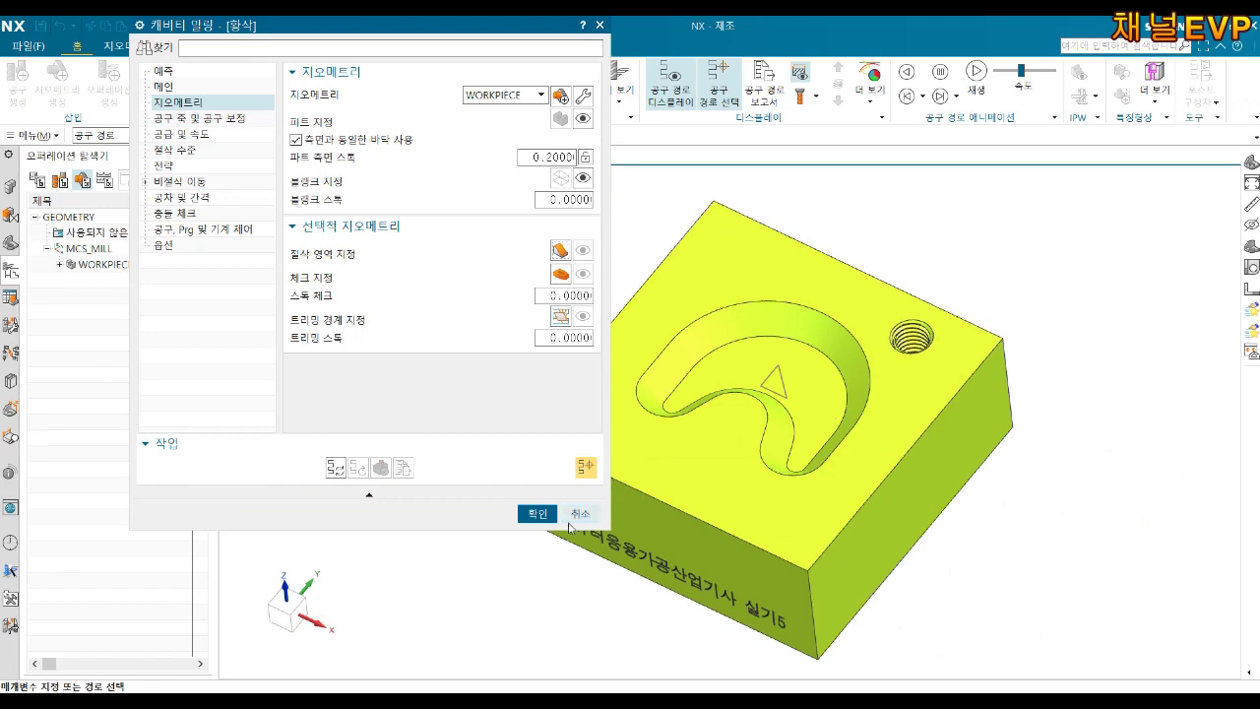
{"action": "left_click", "coordinate": [569, 523]}
{"action": "mouse_move", "coordinate": [768, 382]}
{"action": "middle_mouse_down"}
{"action": "mouse_move", "coordinate": [745, 408]}
{"action": "mouse_move", "coordinate": [760, 389]}
{"action": "middle_mouse_up"}
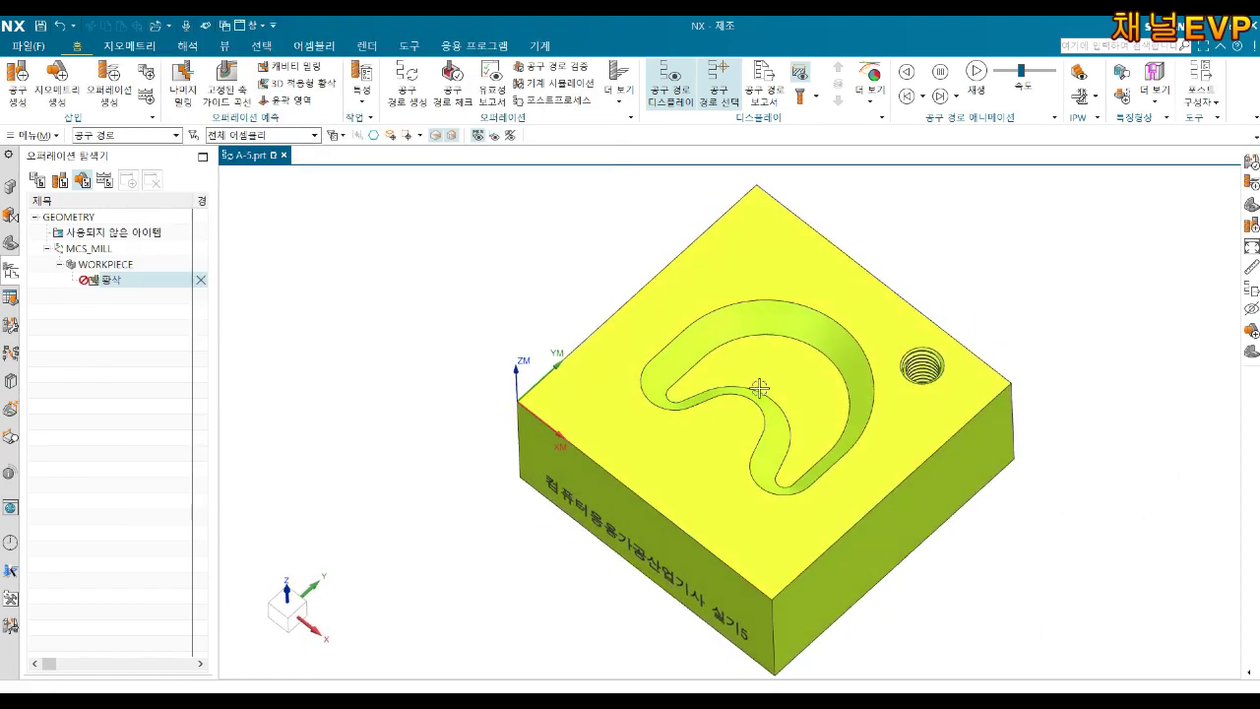
Switch from manufacturing to the Modeling application.
{"action": "middle_click_drag", "start_coordinate": [945, 379], "coordinate": [833, 359]}
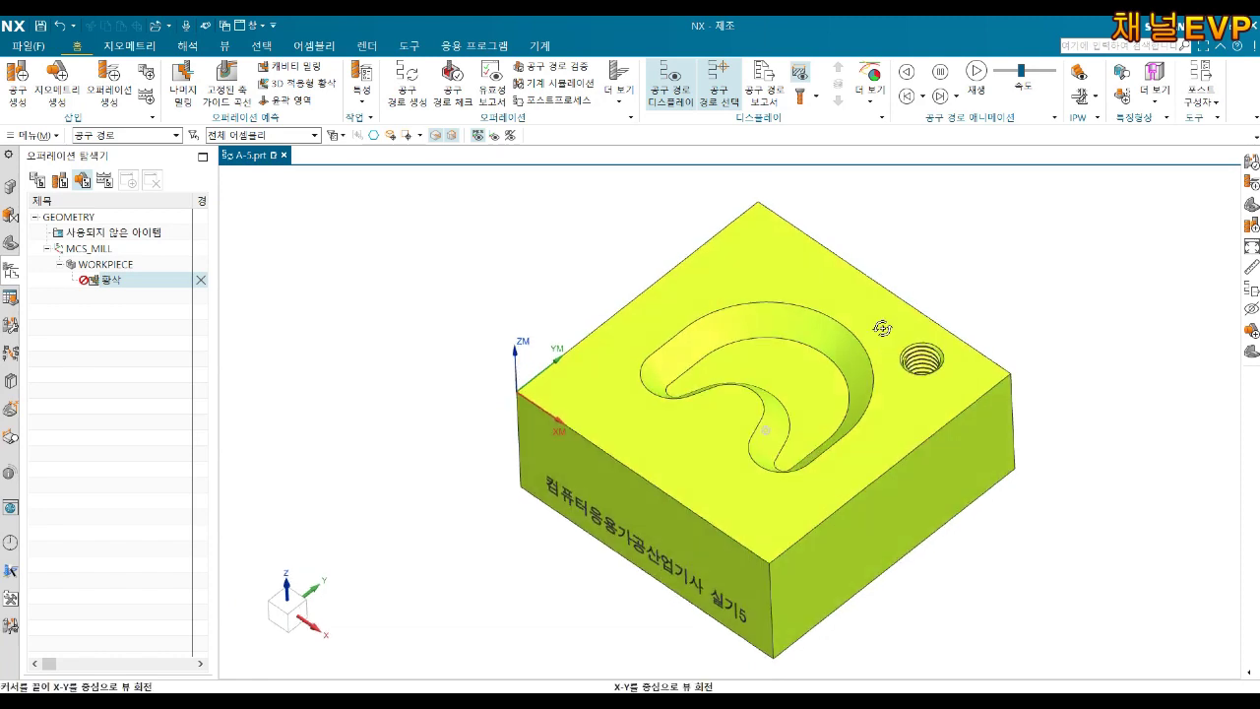
{"action": "scroll", "coordinate": [834, 359], "scroll_direction": "down", "scroll_amount": 2}
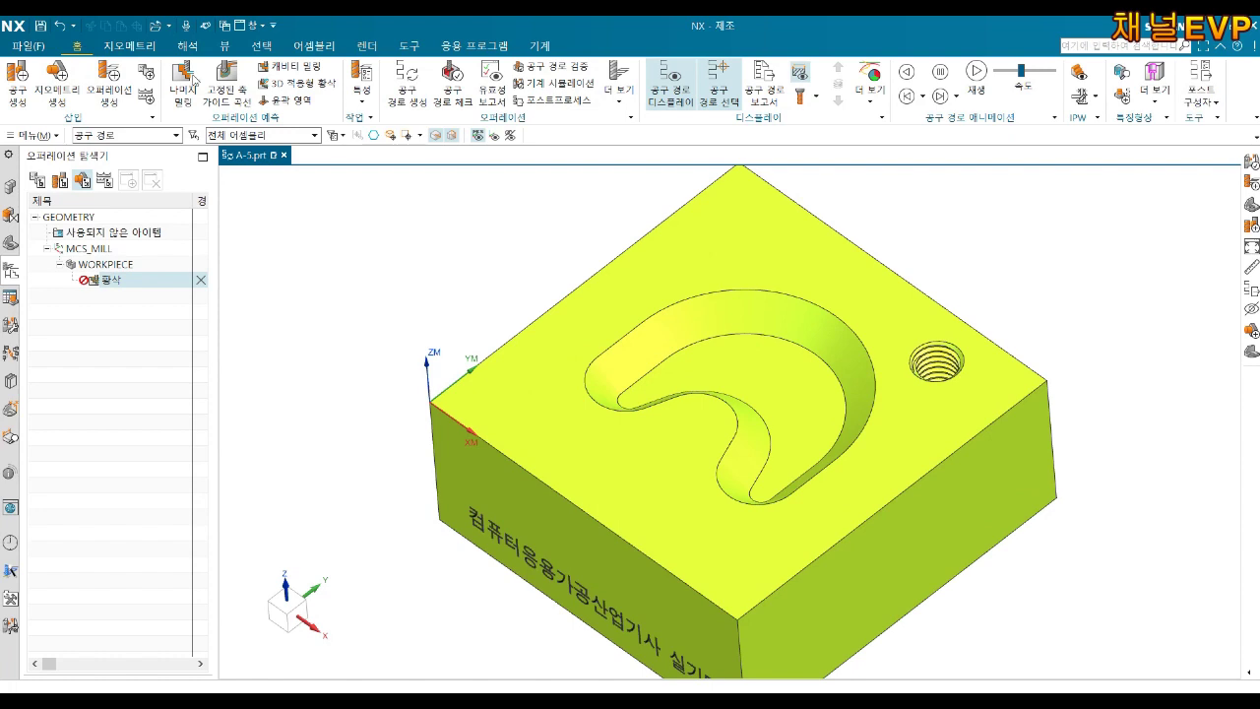
{"action": "left_click", "coordinate": [475, 47]}
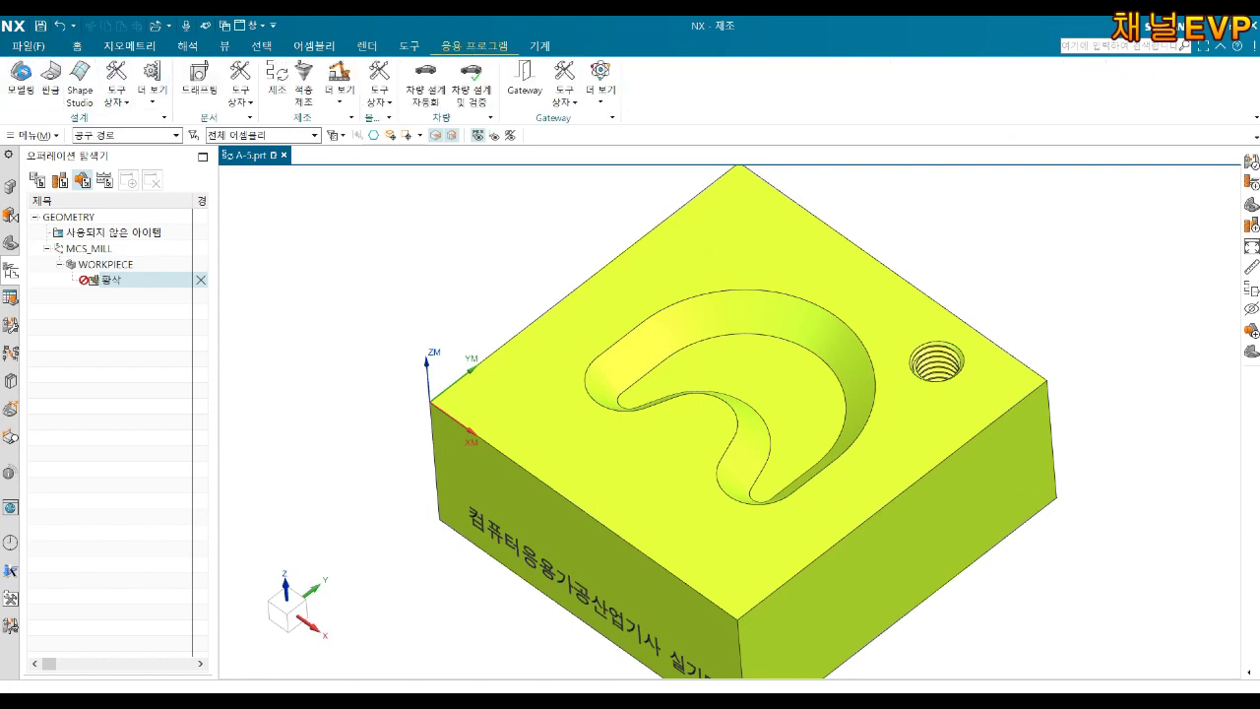
{"action": "left_click", "coordinate": [20, 77]}
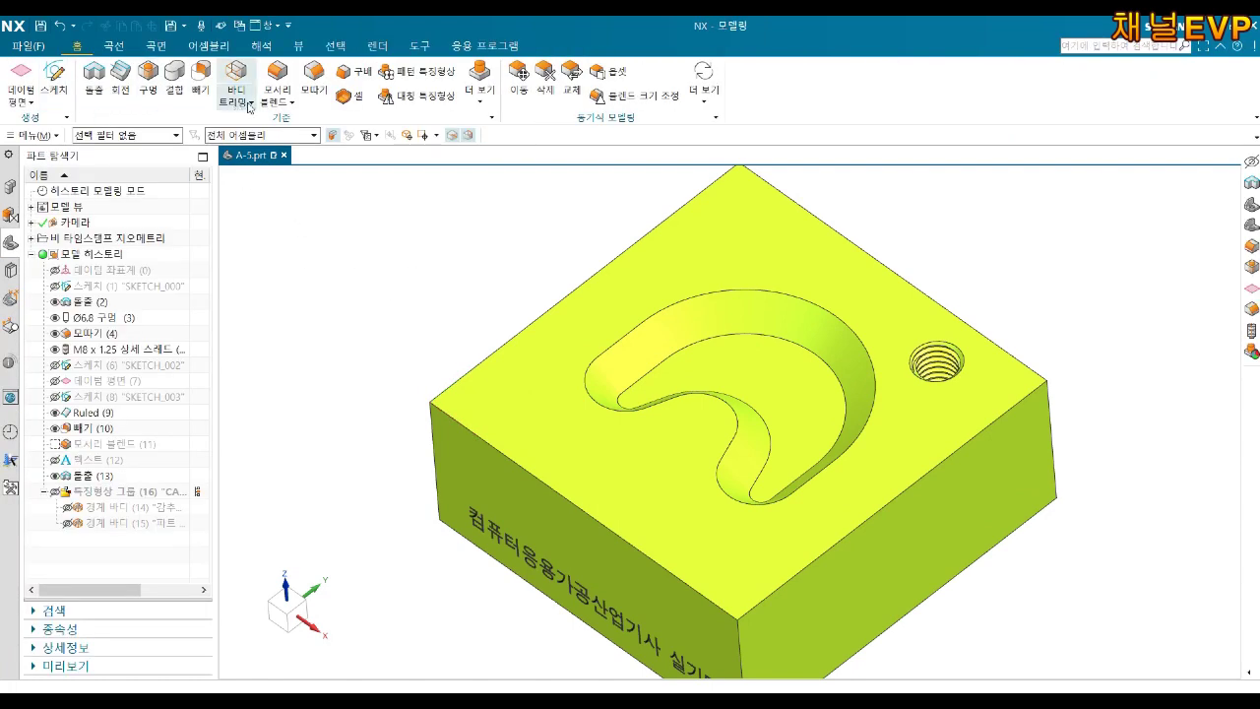
Round the pocket's floor edge with a 4 mm edge blend.
{"action": "left_click", "coordinate": [277, 73]}
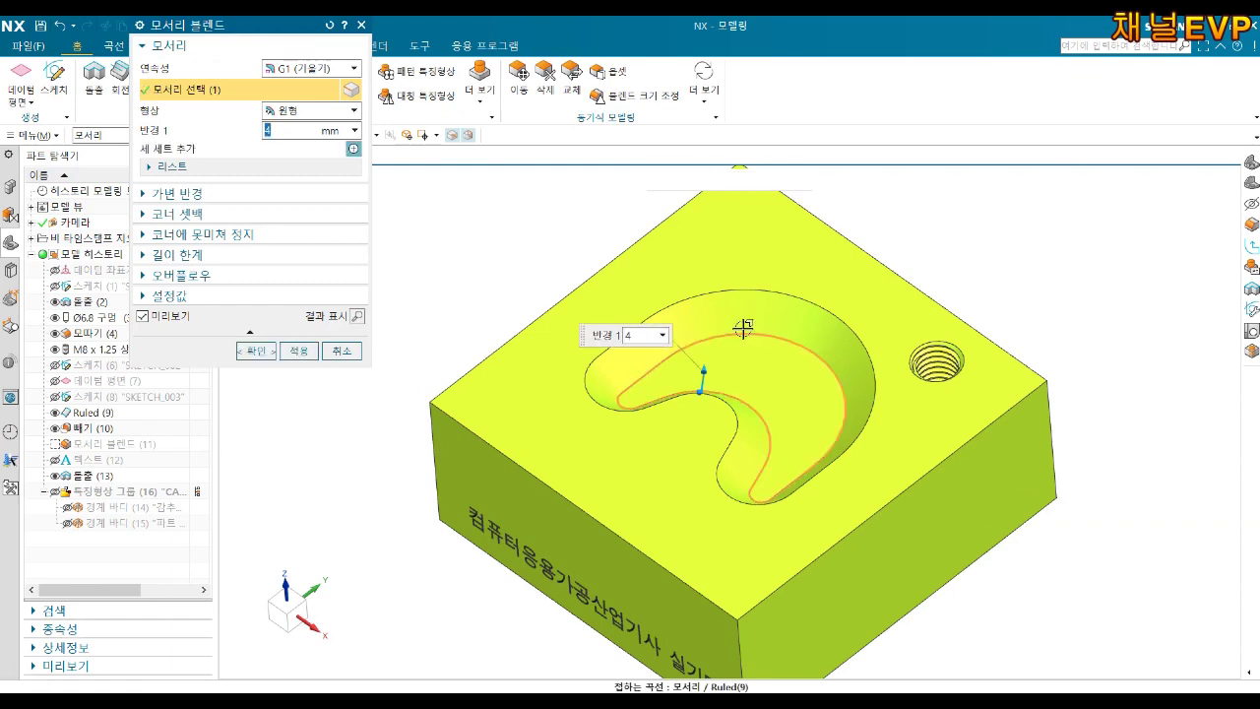
{"action": "left_click", "coordinate": [741, 328]}
{"action": "left_click", "coordinate": [261, 352]}
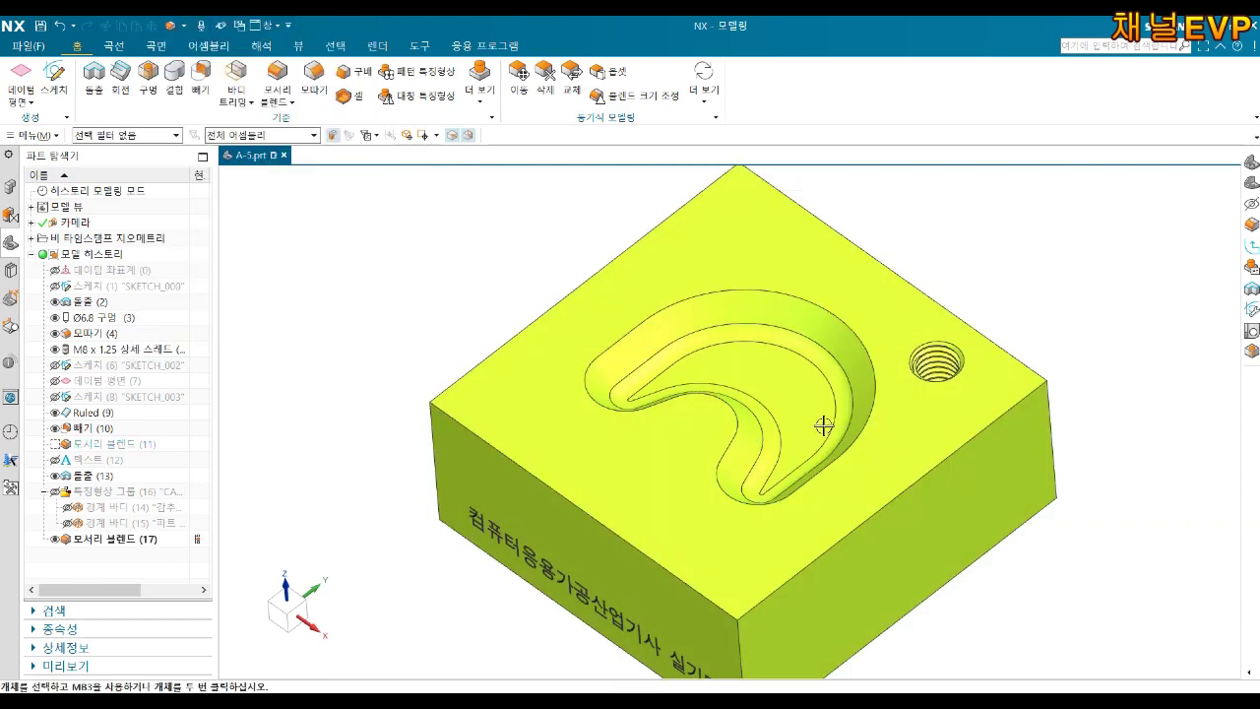
{"action": "middle_click_drag", "start_coordinate": [821, 422], "coordinate": [982, 479]}
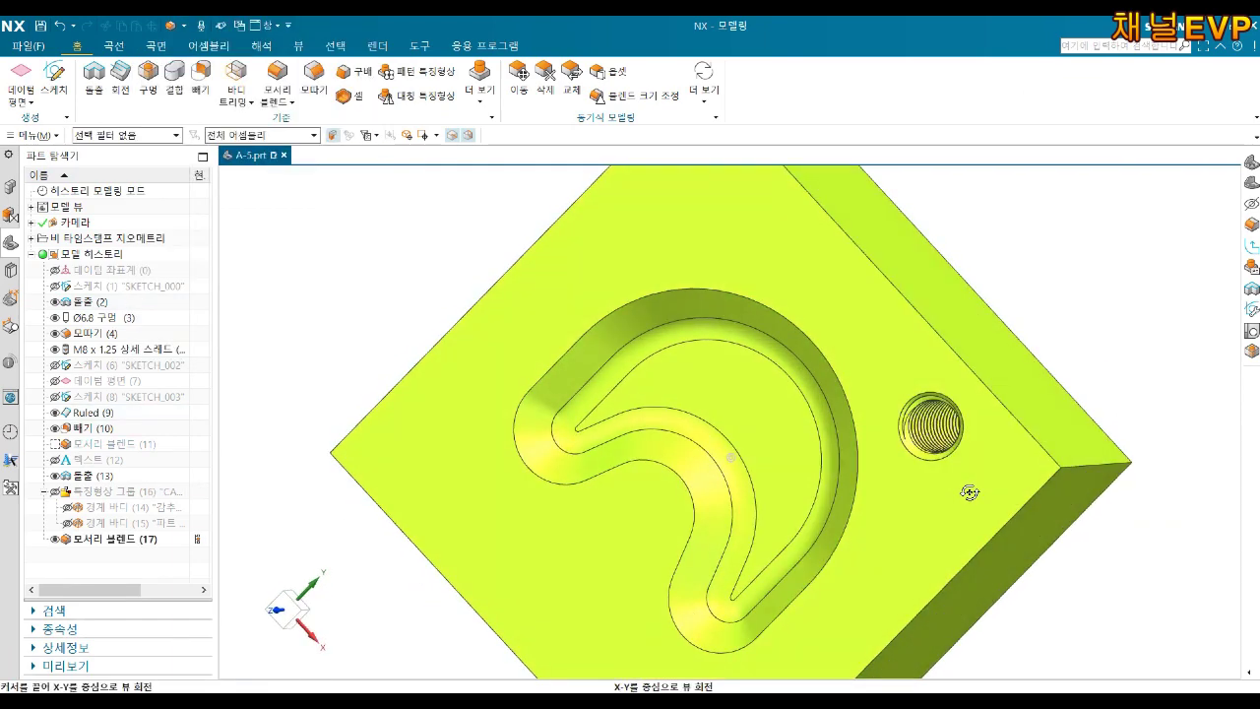
{"action": "middle_click_drag", "start_coordinate": [983, 479], "coordinate": [989, 461]}
Save the part and return to the Manufacturing application.
{"action": "key", "text": "ctrl+s"}
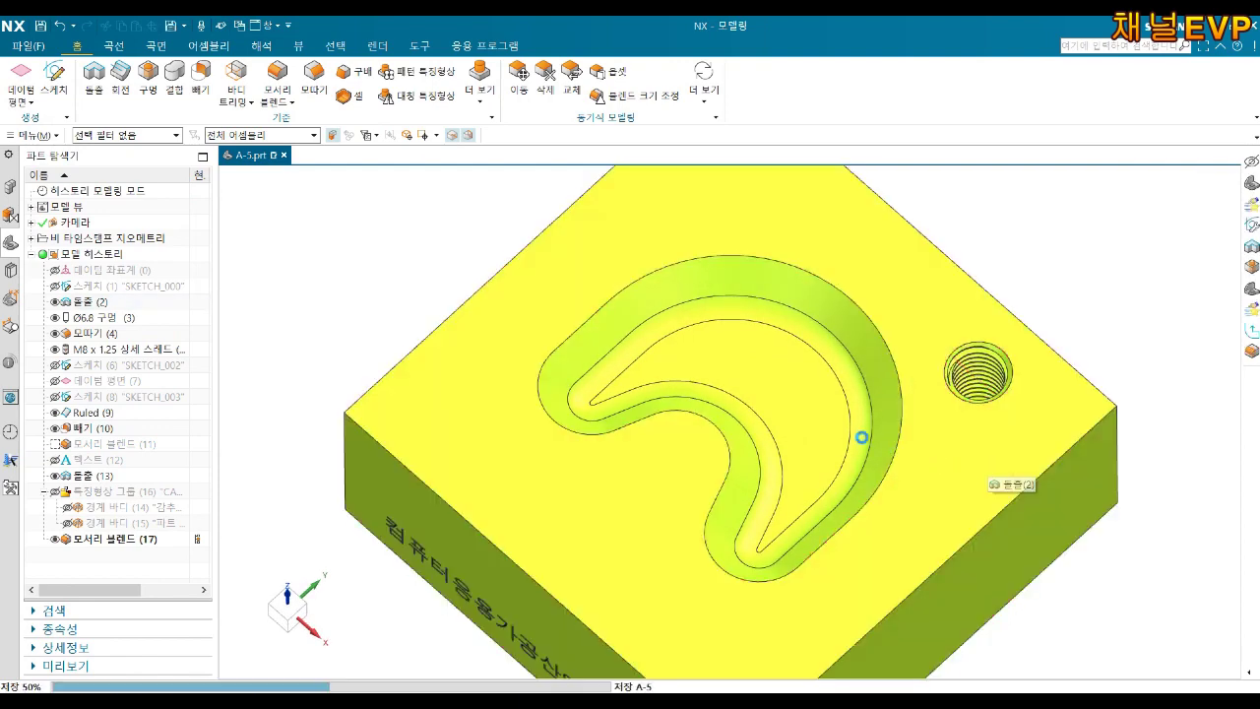
{"action": "middle_click_drag", "start_coordinate": [843, 421], "coordinate": [837, 388]}
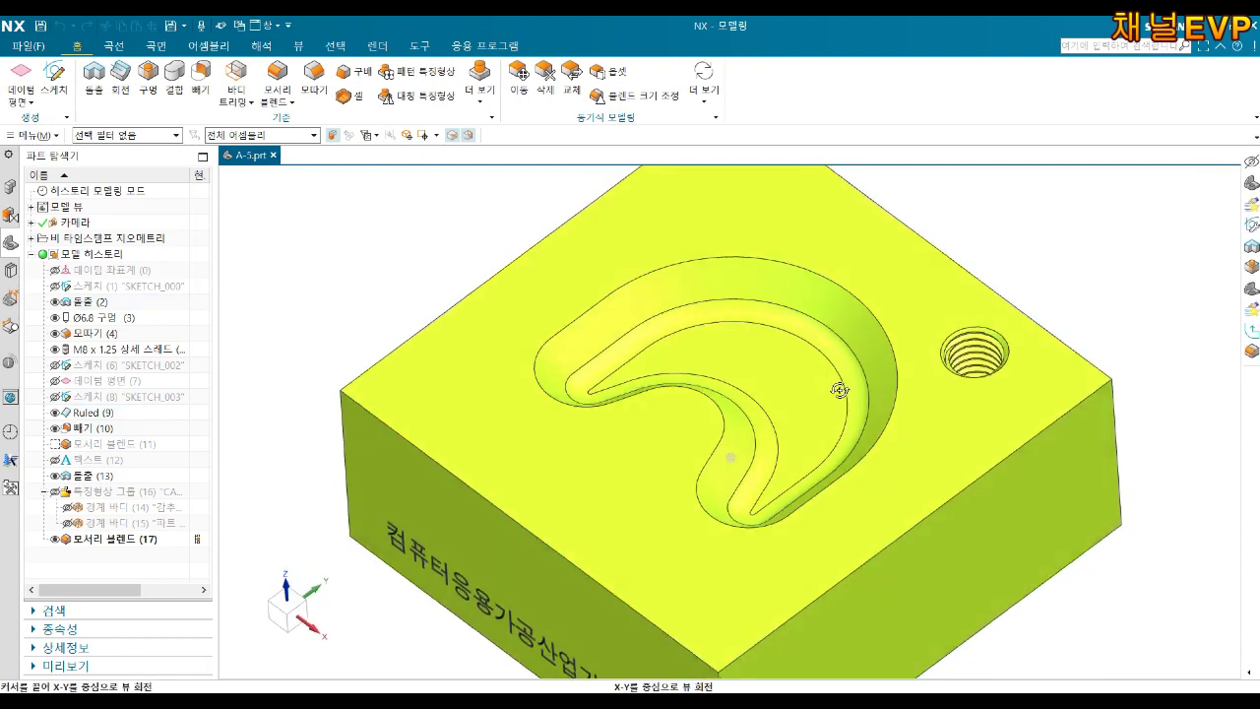
{"action": "left_click", "coordinate": [484, 46]}
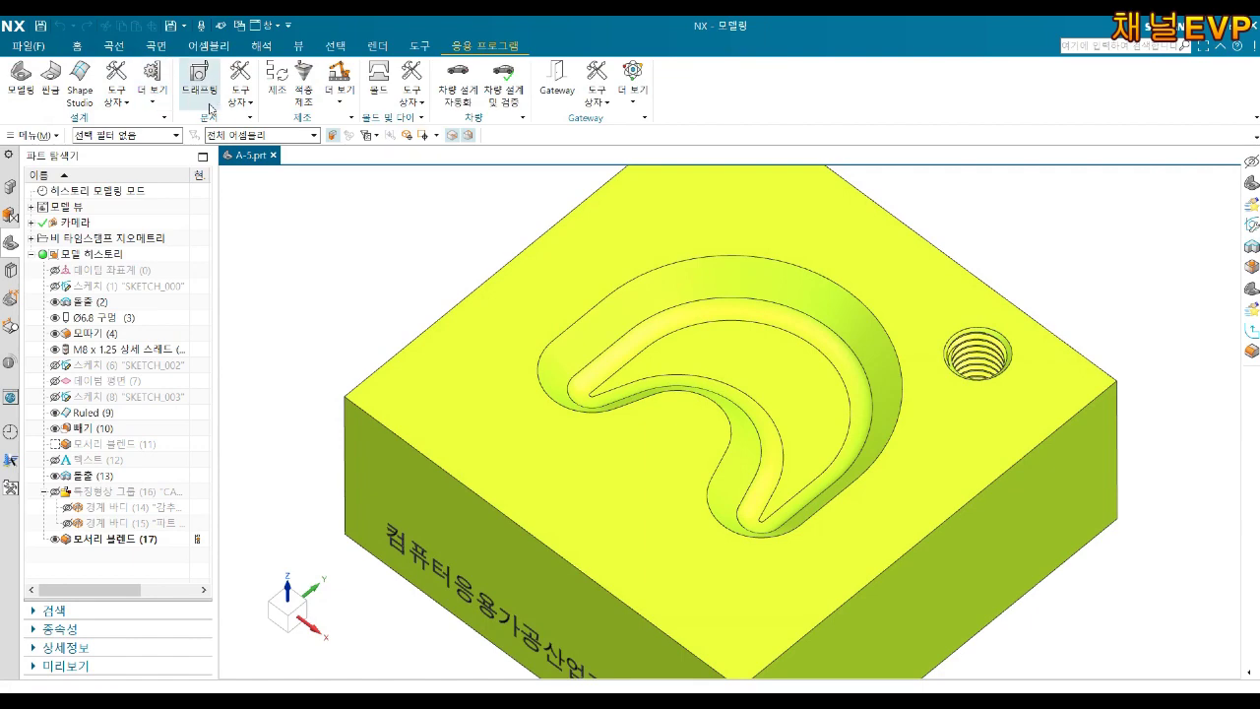
{"action": "left_click", "coordinate": [275, 86]}
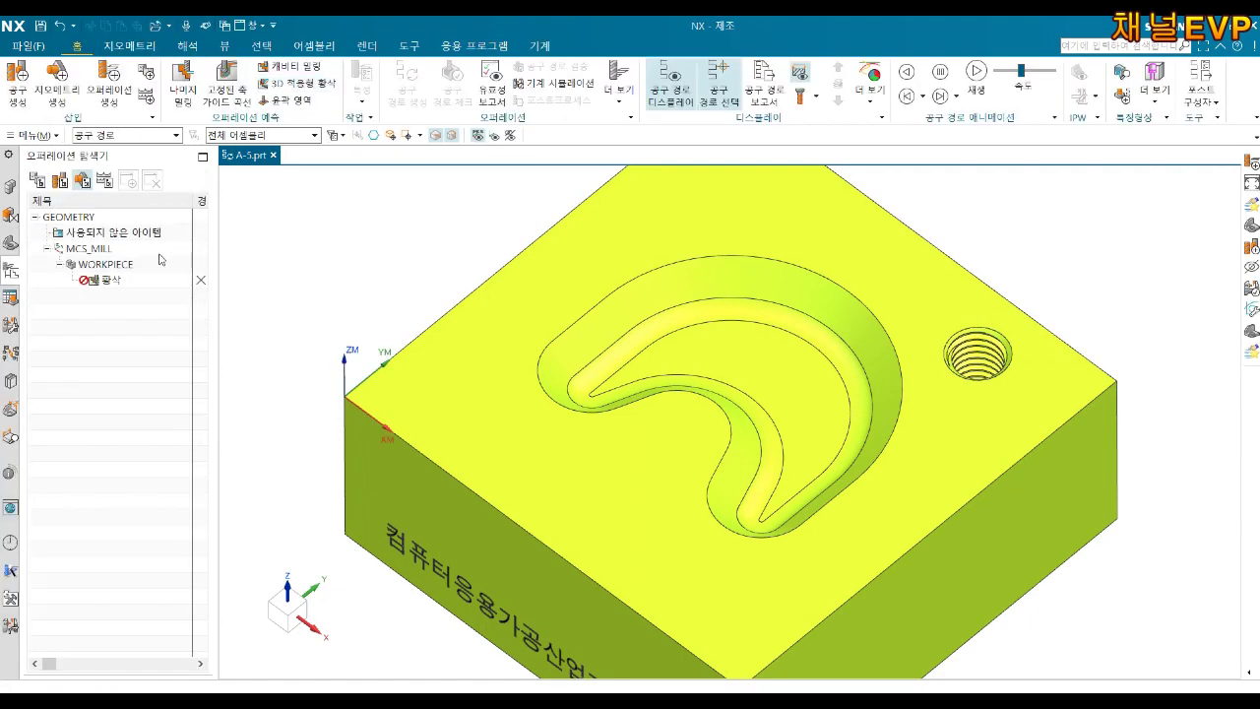
Restore the accidentally deleted 황삭 operation and open it for editing.
{"action": "right_click", "coordinate": [115, 281]}
{"action": "left_click", "coordinate": [148, 306]}
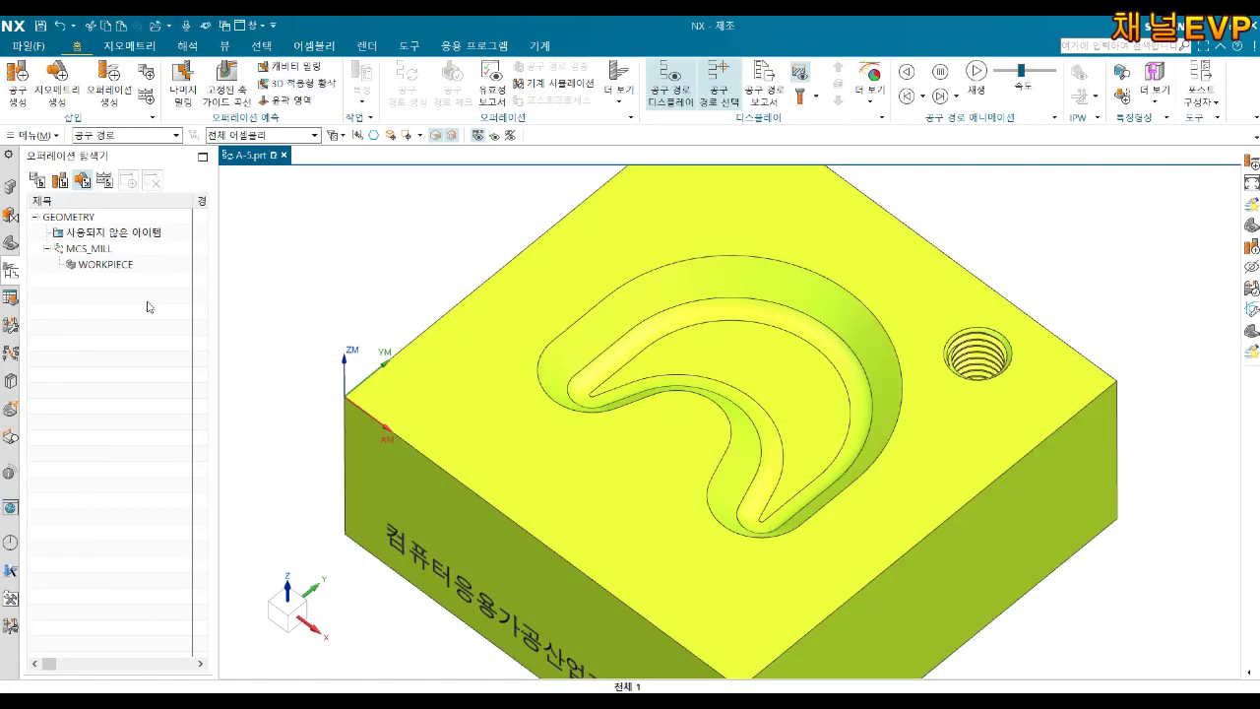
{"action": "key", "text": "ctrl+v"}
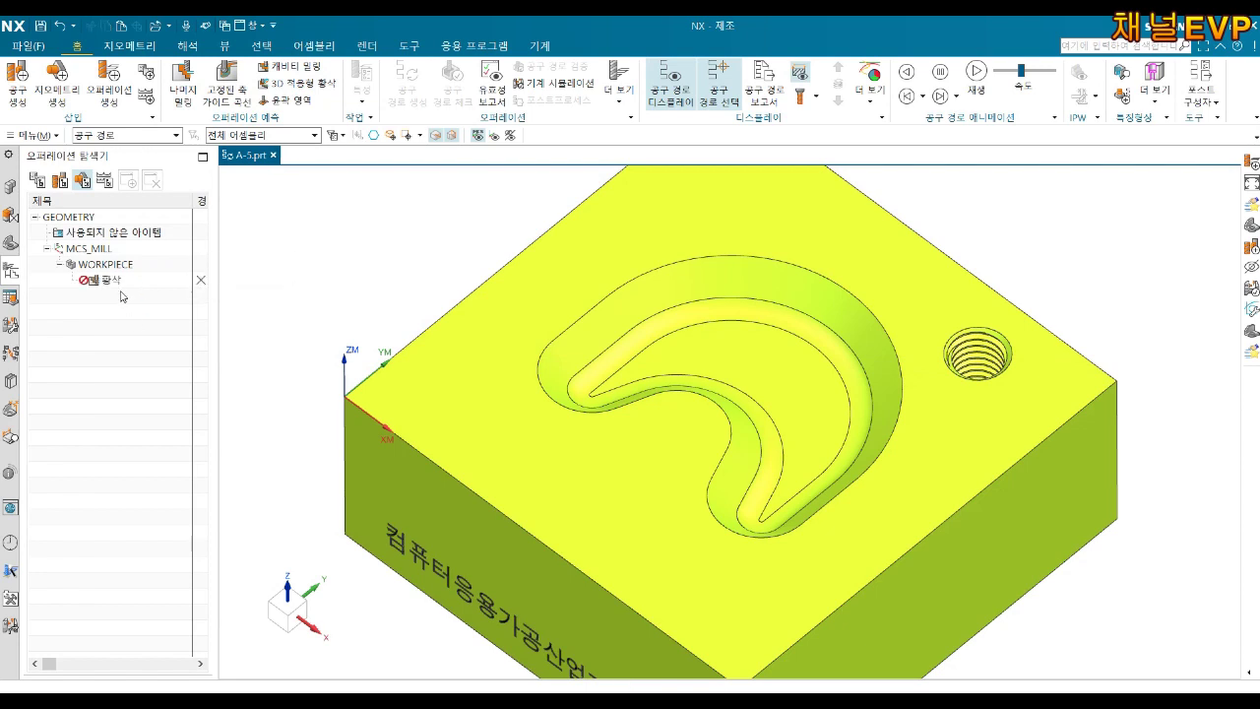
{"action": "right_click", "coordinate": [115, 280]}
{"action": "left_click", "coordinate": [143, 286]}
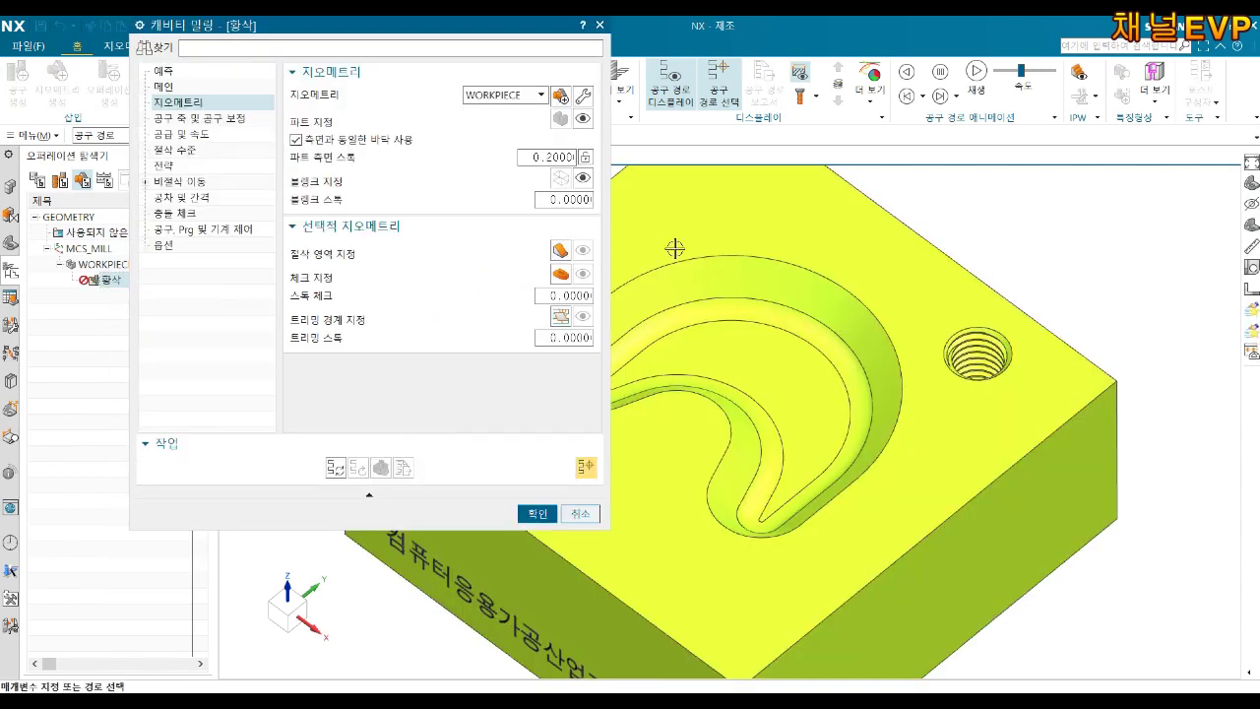
Reselect the pocket walls and floor as the cut area.
{"action": "middle_click_drag", "start_coordinate": [674, 248], "coordinate": [726, 258]}
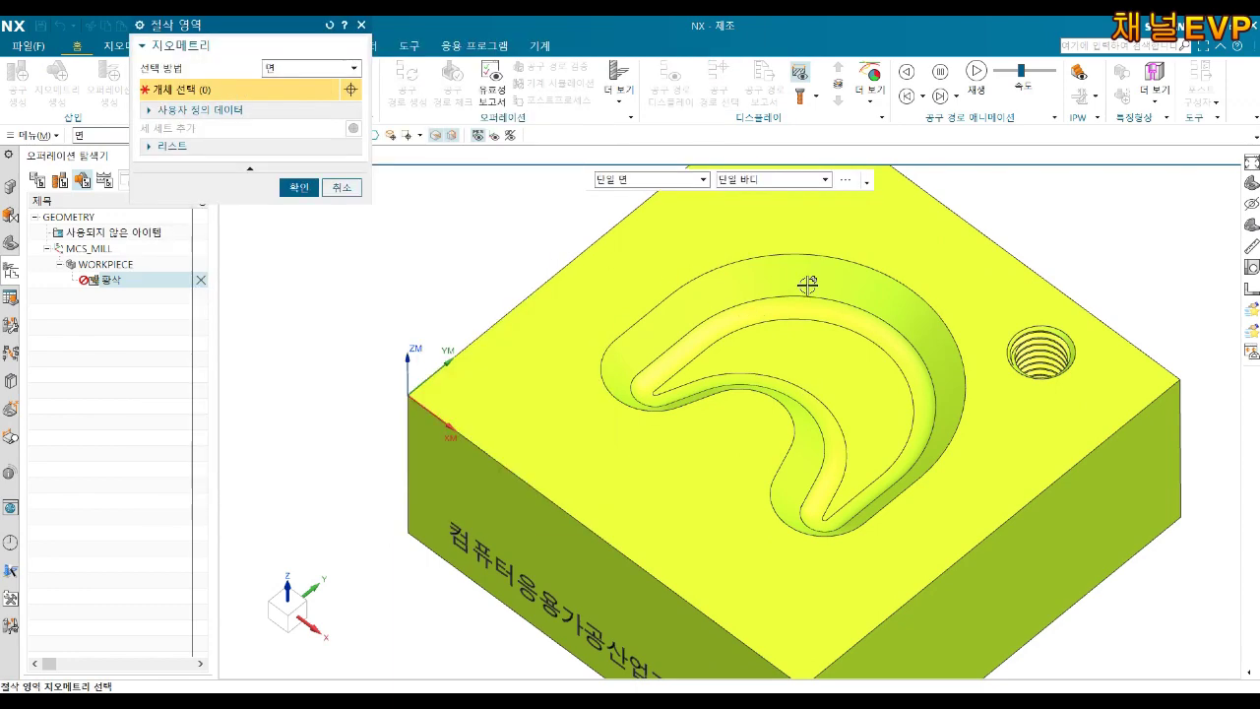
{"action": "left_click", "coordinate": [810, 304]}
{"action": "left_click", "coordinate": [816, 351]}
{"action": "left_click", "coordinate": [300, 167]}
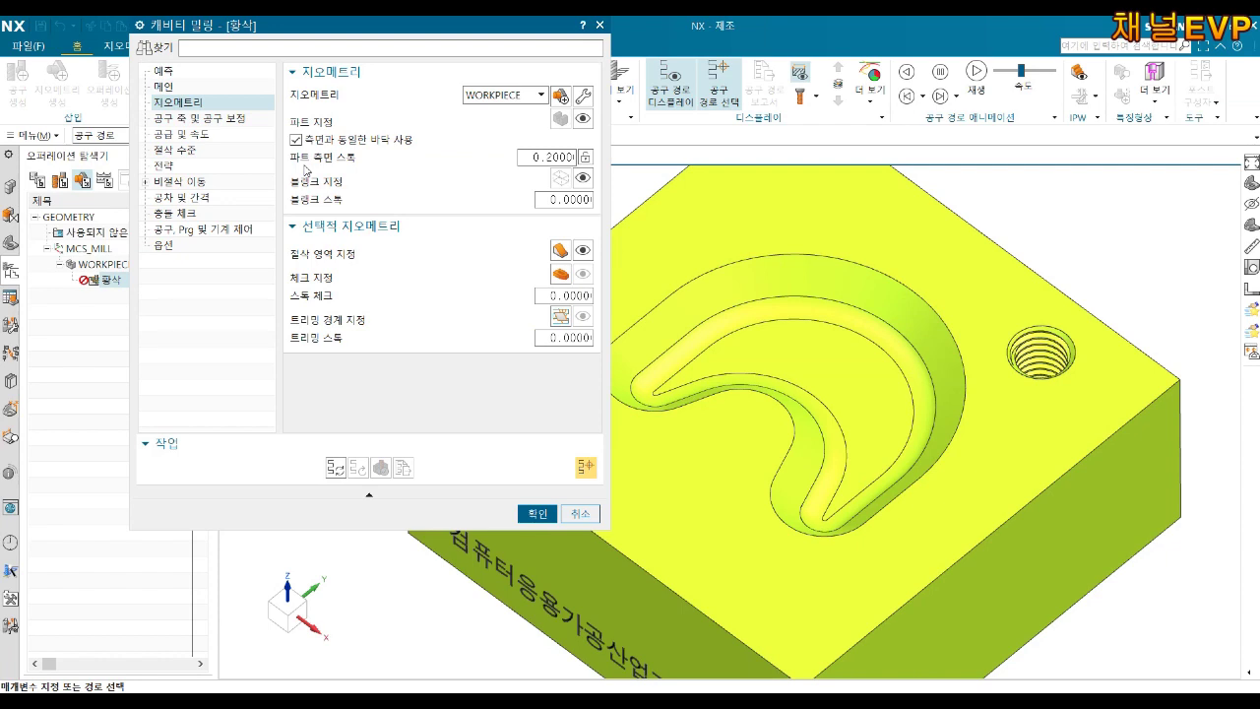
Set feeds and speeds to 3000 rpm spindle and 800 mmpm cutting feed.
{"action": "left_click", "coordinate": [194, 121]}
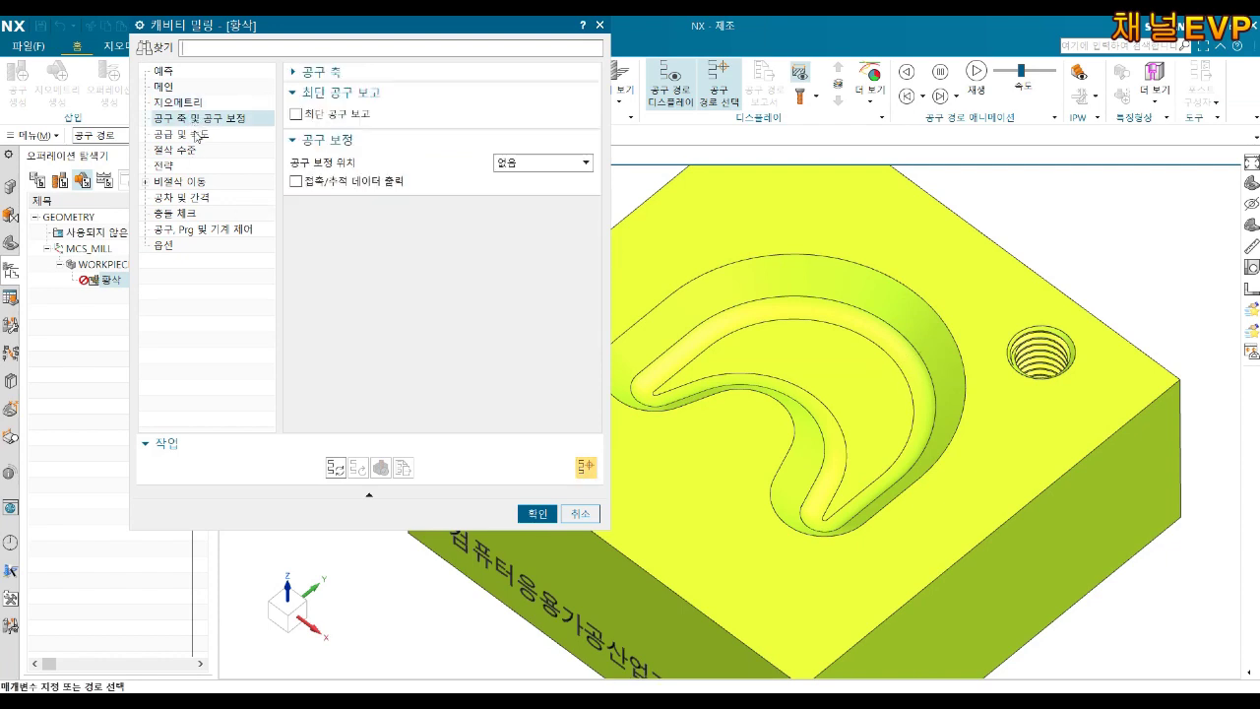
{"action": "left_click", "coordinate": [186, 135]}
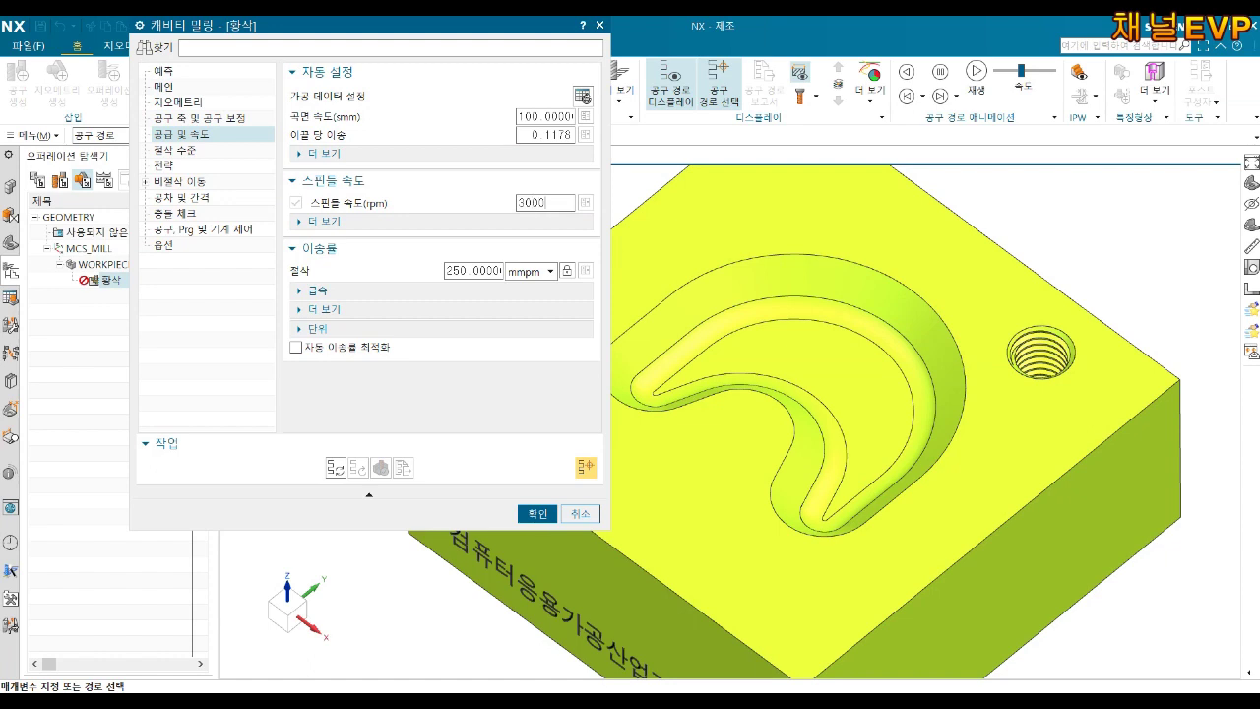
{"action": "key", "text": "Tab"}
{"action": "key", "text": "Tab"}
{"action": "left_click", "coordinate": [163, 150]}
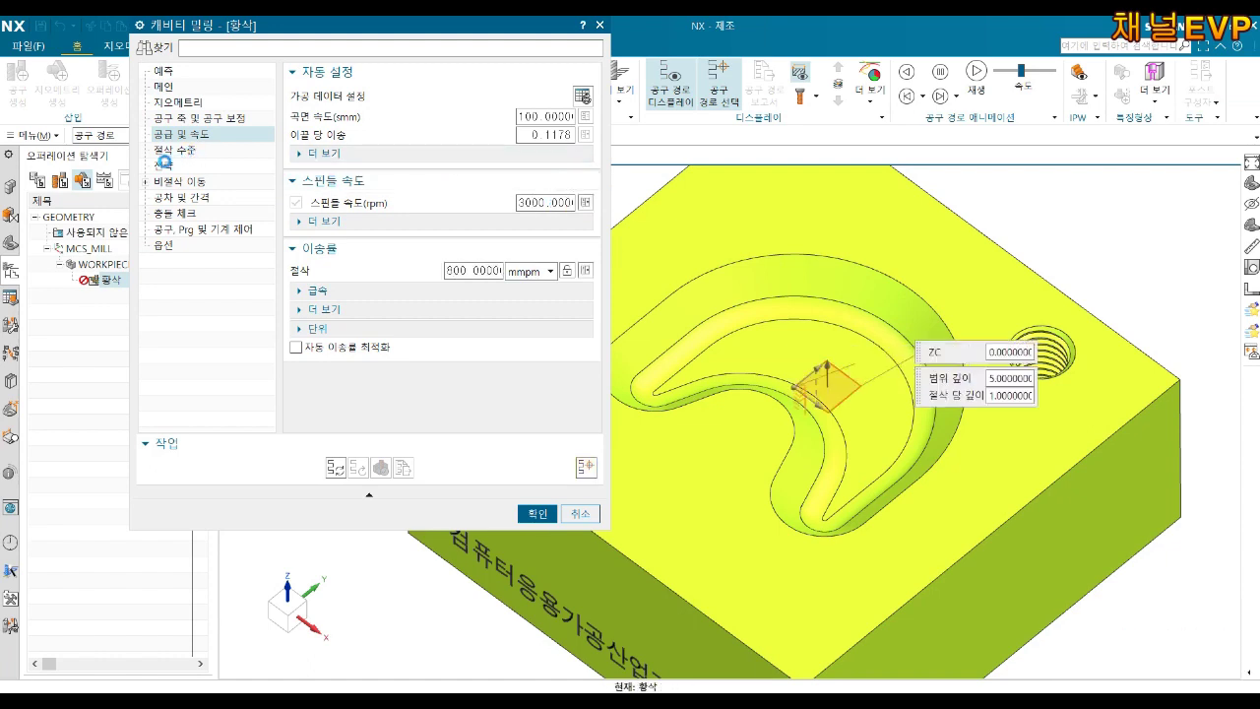
Set the engage to a 3 mm diameter, 2 mm height and 2 mm minimum ramp.
{"action": "left_click", "coordinate": [169, 166]}
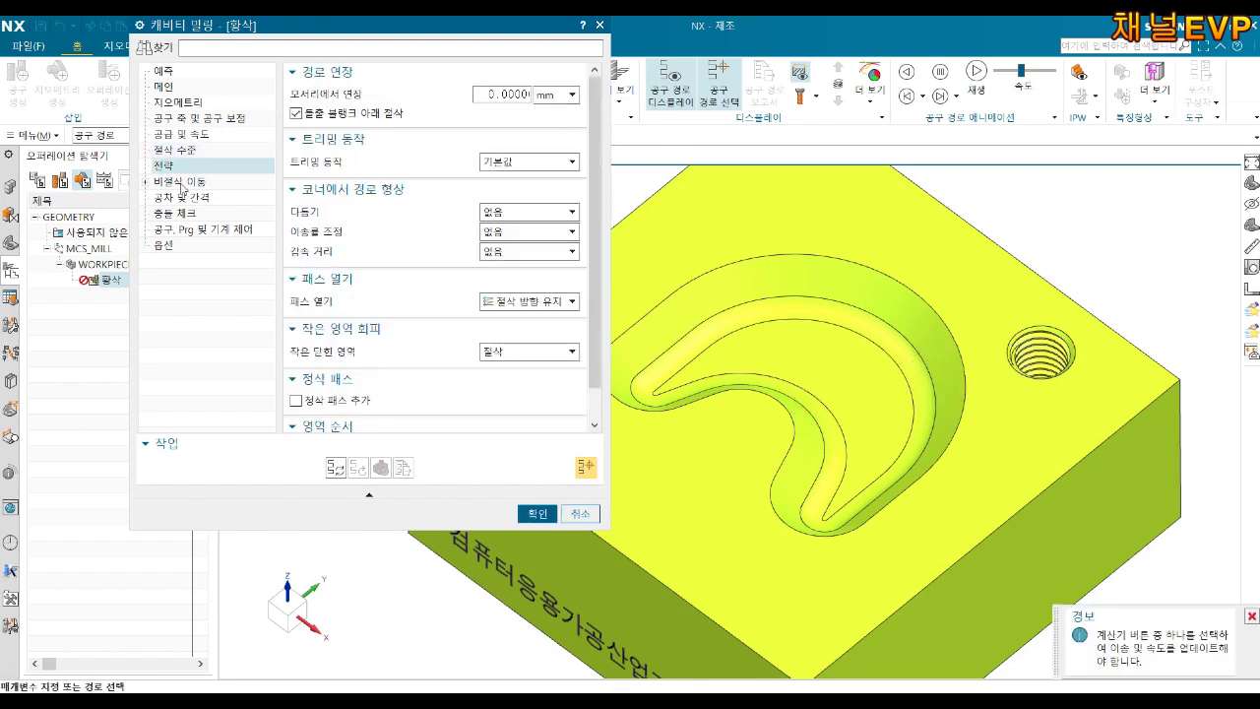
{"action": "left_click", "coordinate": [178, 183]}
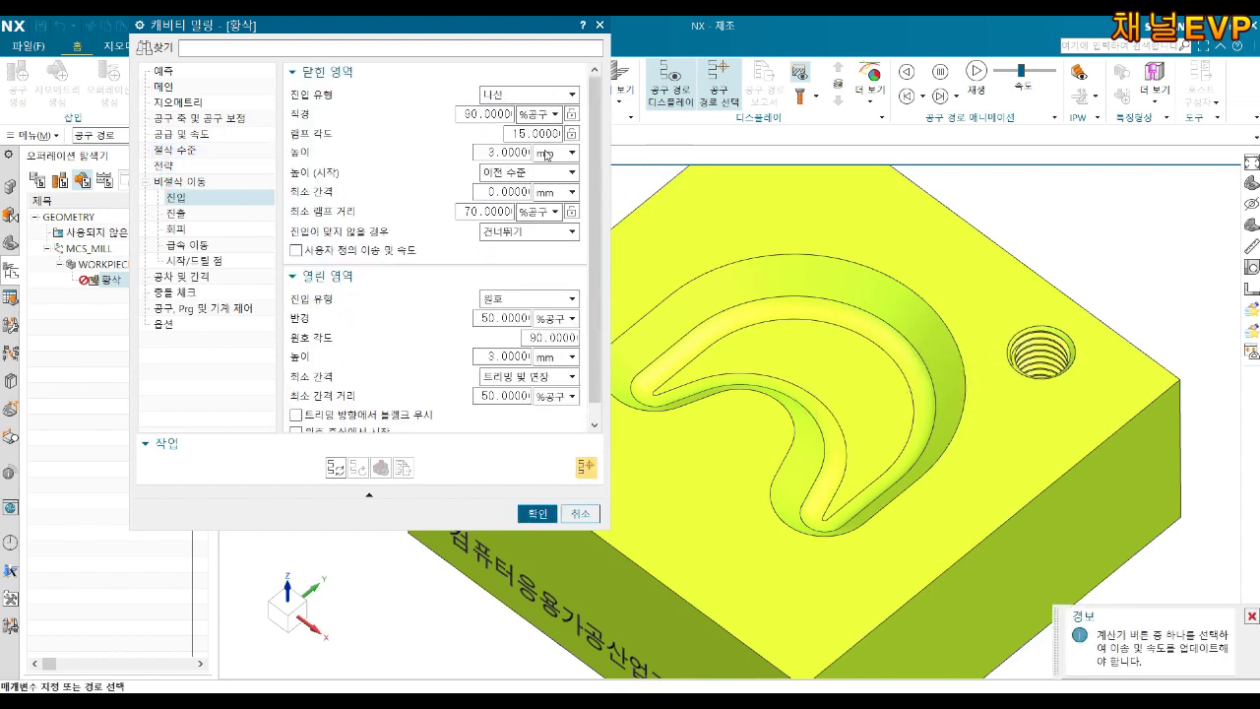
{"action": "type", "text": "3"}
{"action": "left_click", "coordinate": [543, 114]}
{"action": "left_click", "coordinate": [536, 138]}
{"action": "double_click", "coordinate": [502, 152]}
{"action": "type", "text": "2"}
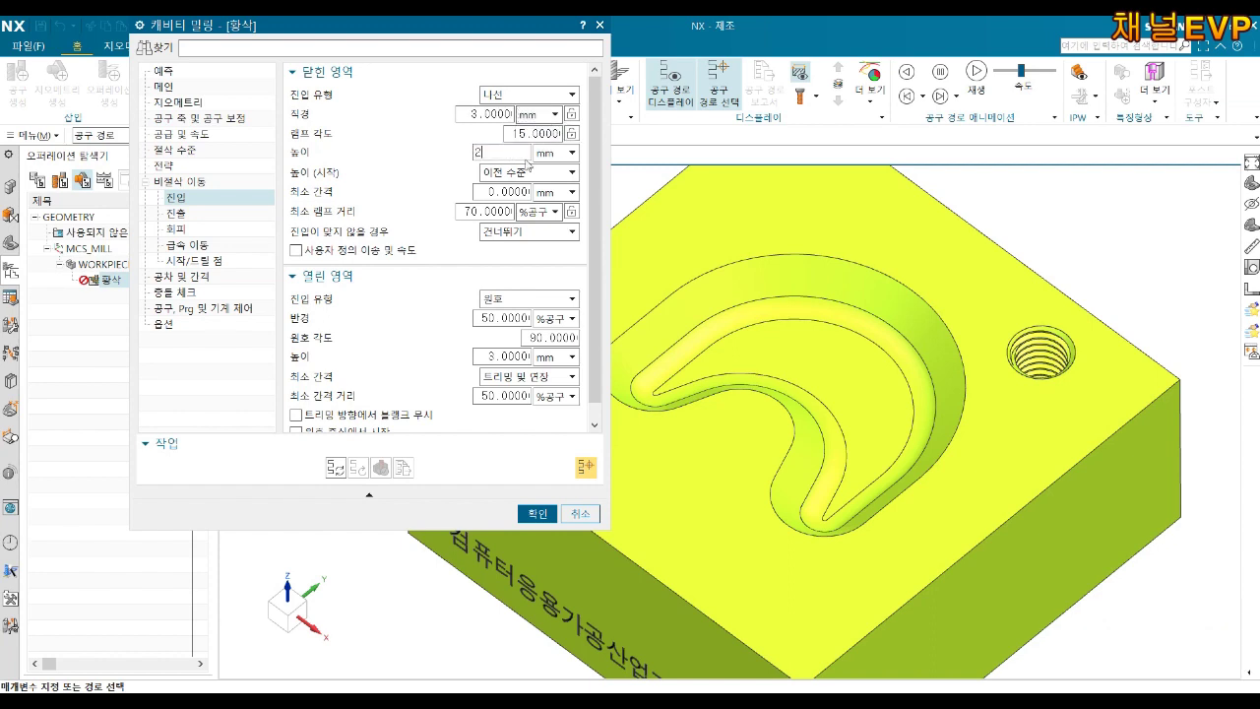
{"action": "double_click", "coordinate": [504, 210]}
{"action": "type", "text": "2"}
{"action": "left_click", "coordinate": [555, 212]}
{"action": "left_click", "coordinate": [544, 239]}
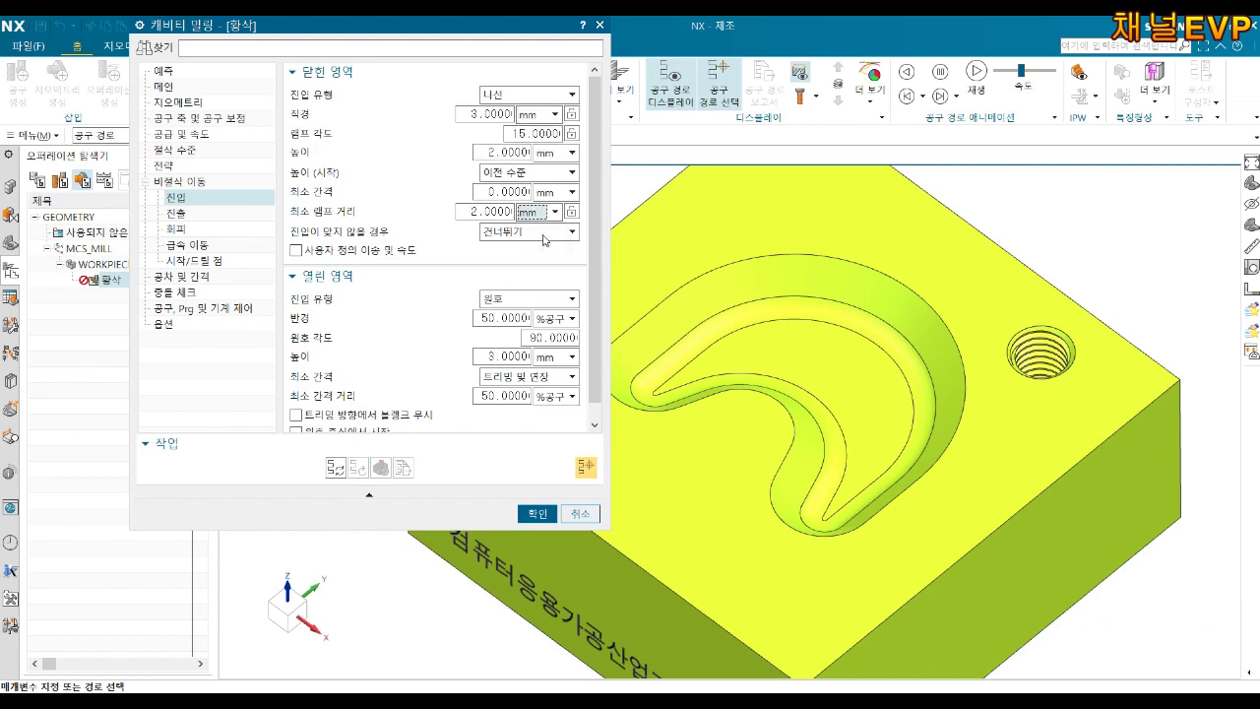
Step through the tolerance, collision check and machine control settings pages.
{"action": "left_click", "coordinate": [187, 277]}
{"action": "left_click", "coordinate": [178, 293]}
{"action": "left_click", "coordinate": [197, 309]}
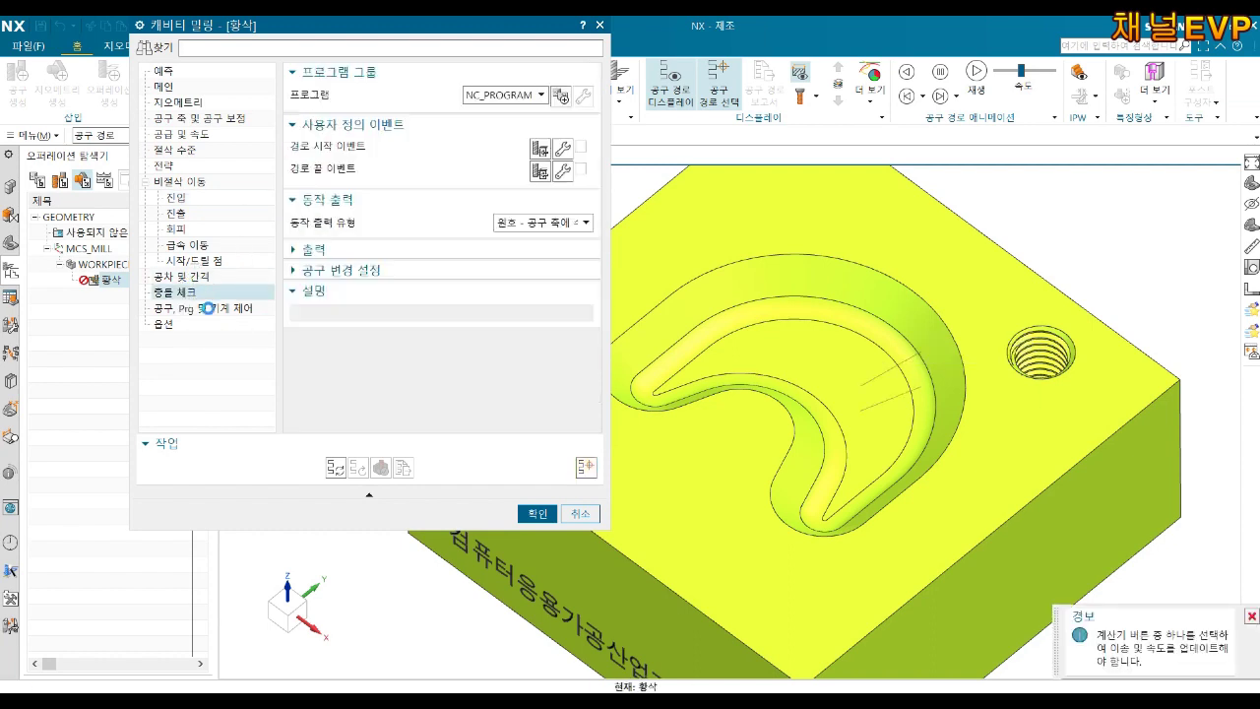
Add an active flood Coolant On event at the start of the path.
{"action": "left_click", "coordinate": [564, 148]}
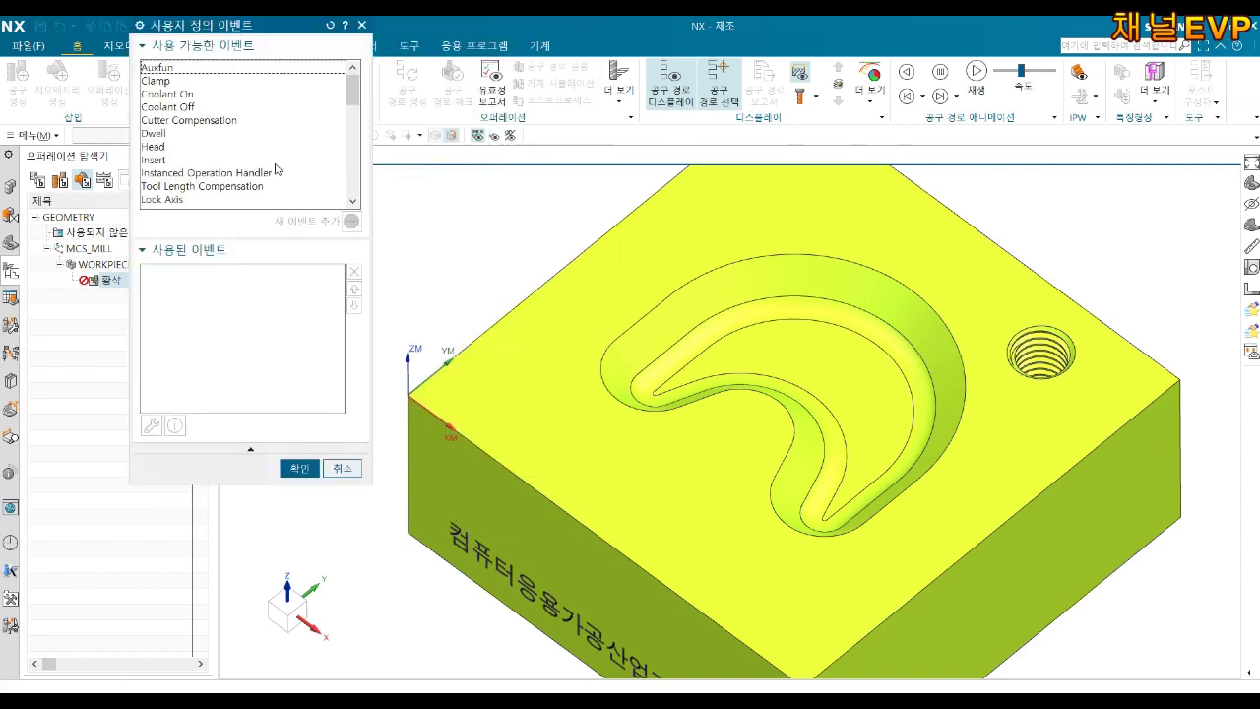
{"action": "left_click", "coordinate": [185, 95]}
{"action": "left_click", "coordinate": [351, 220]}
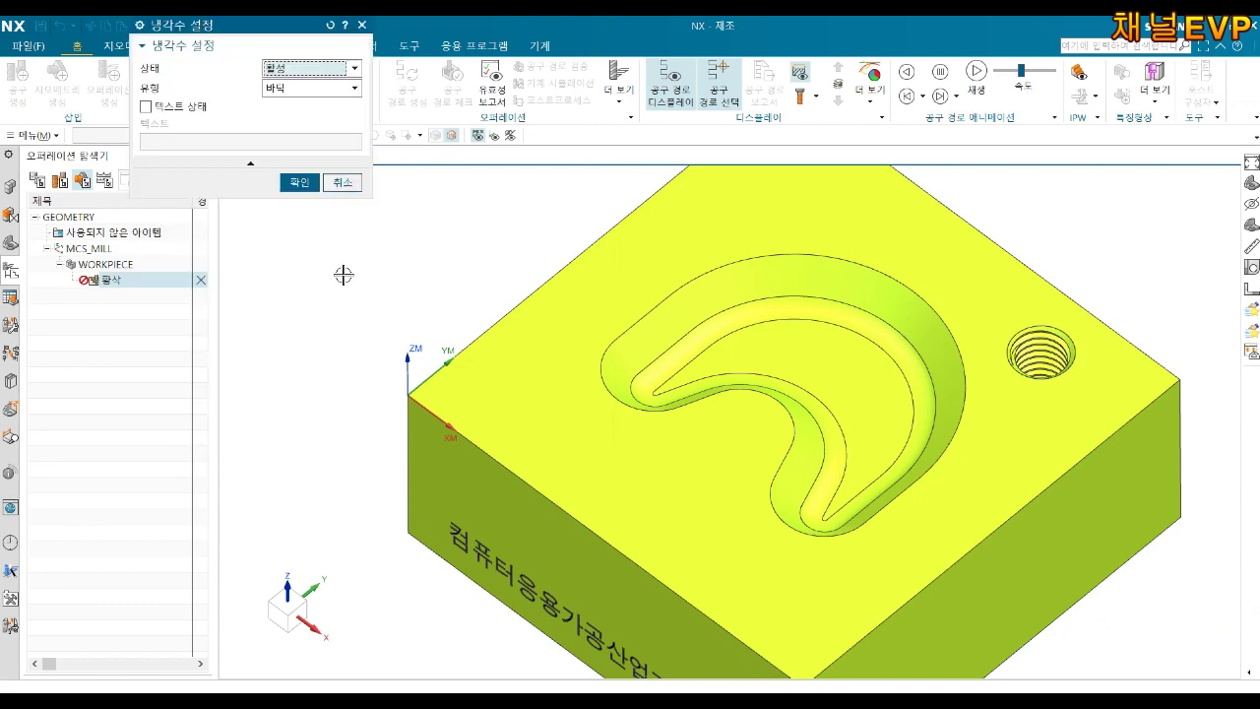
{"action": "left_click", "coordinate": [299, 183]}
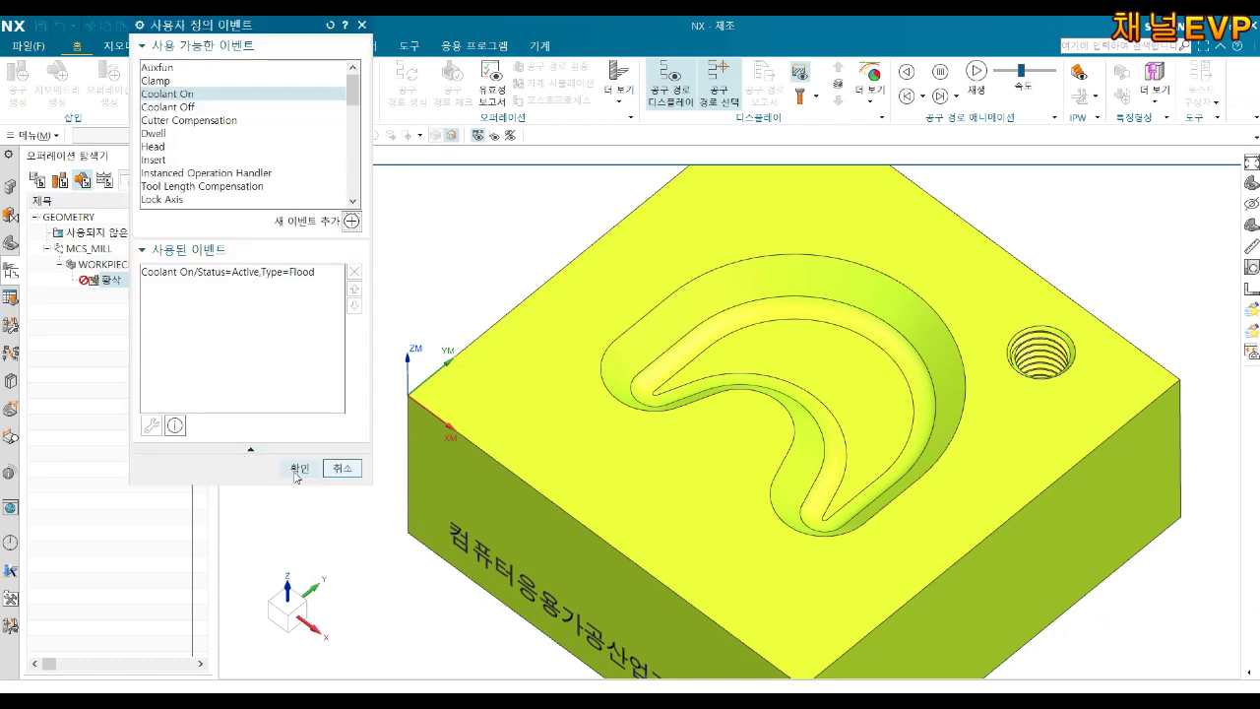
{"action": "left_click", "coordinate": [296, 463]}
Generate the 황삭 roughing toolpath, dismiss the engage warning and accept the operation.
{"action": "left_click", "coordinate": [334, 468]}
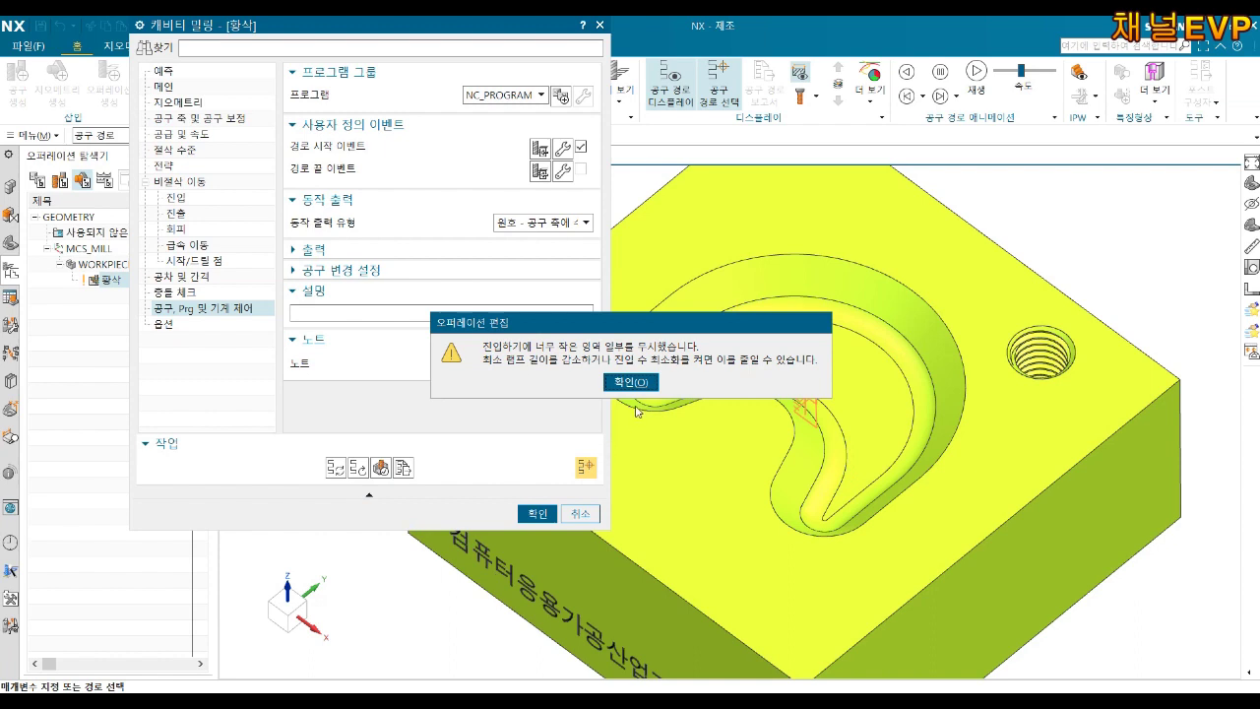
{"action": "left_click", "coordinate": [631, 383]}
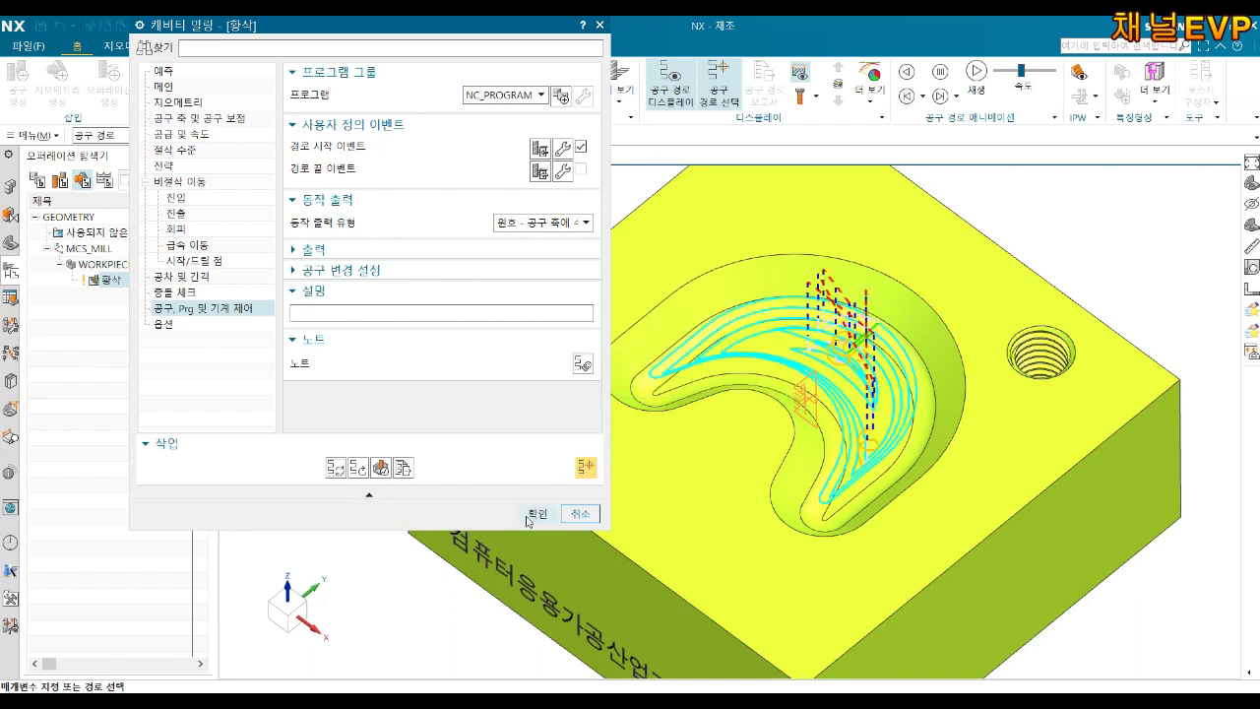
{"action": "left_click", "coordinate": [528, 520]}
Insert a rest milling operation after 황삭 and name it 황잔삭.
{"action": "right_click", "coordinate": [115, 280]}
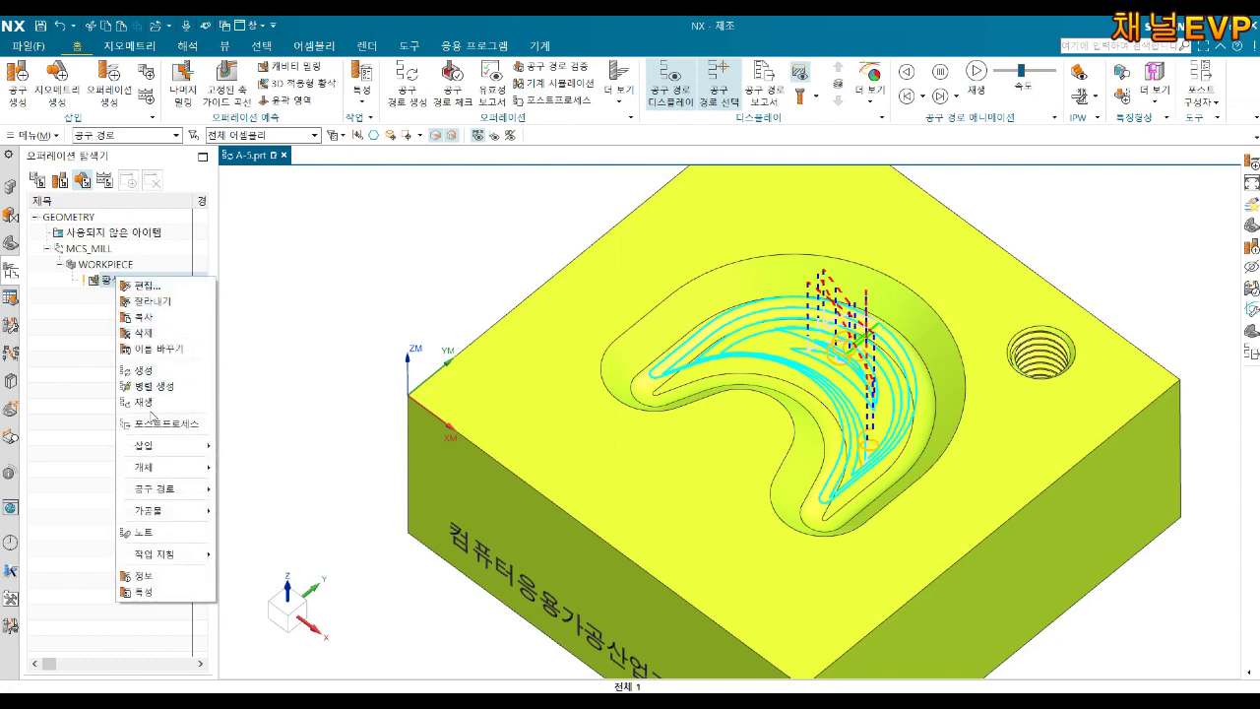
{"action": "mouse_move", "coordinate": [145, 444]}
{"action": "left_click", "coordinate": [251, 446]}
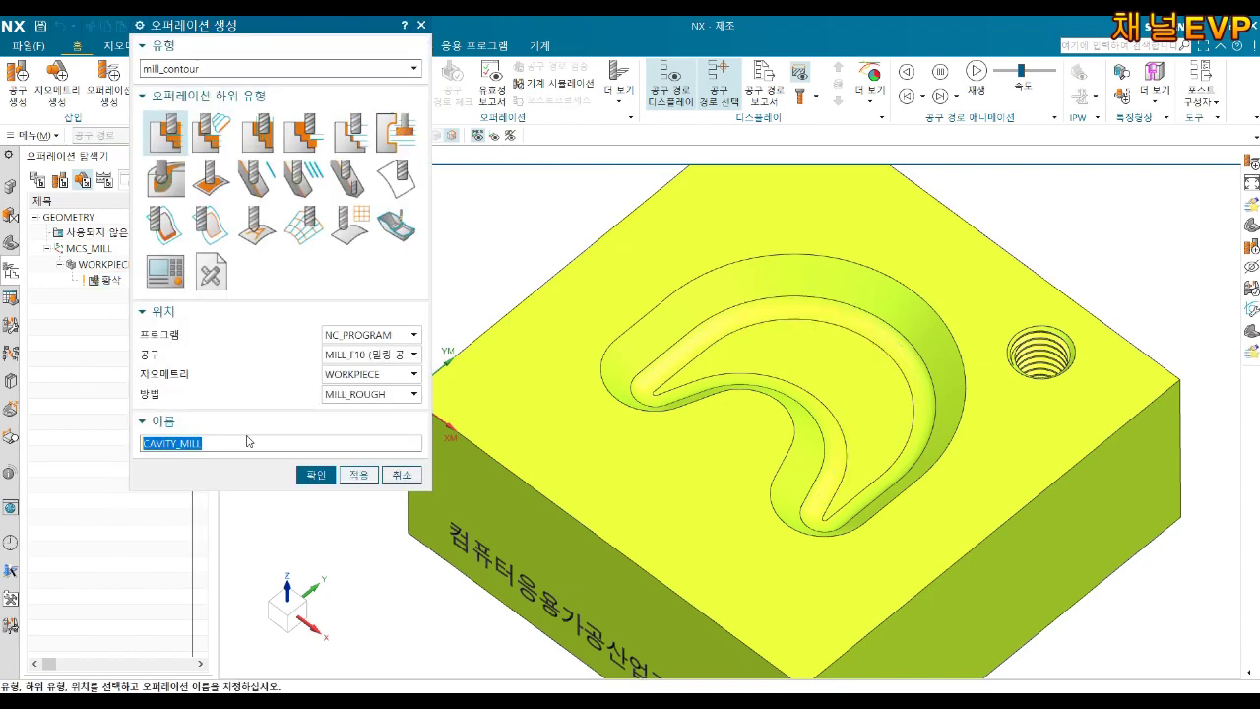
{"action": "left_click", "coordinate": [301, 133]}
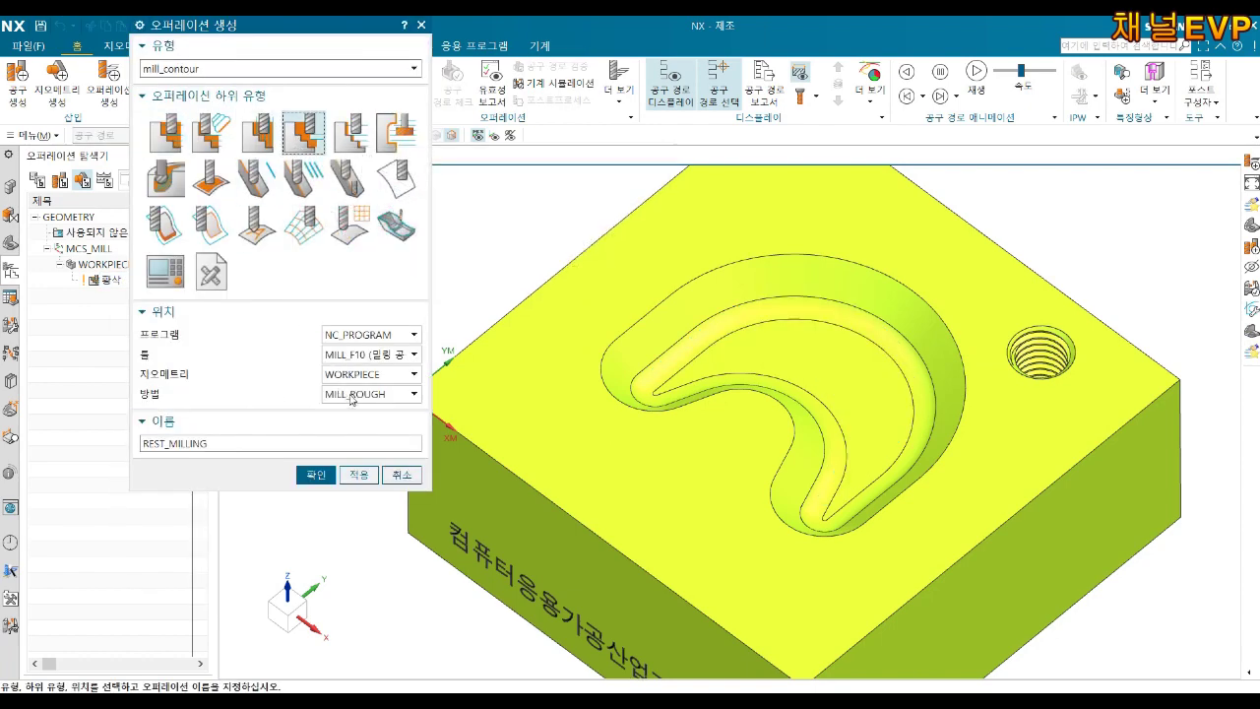
{"action": "double_click", "coordinate": [245, 444]}
{"action": "type", "text": "GK"}
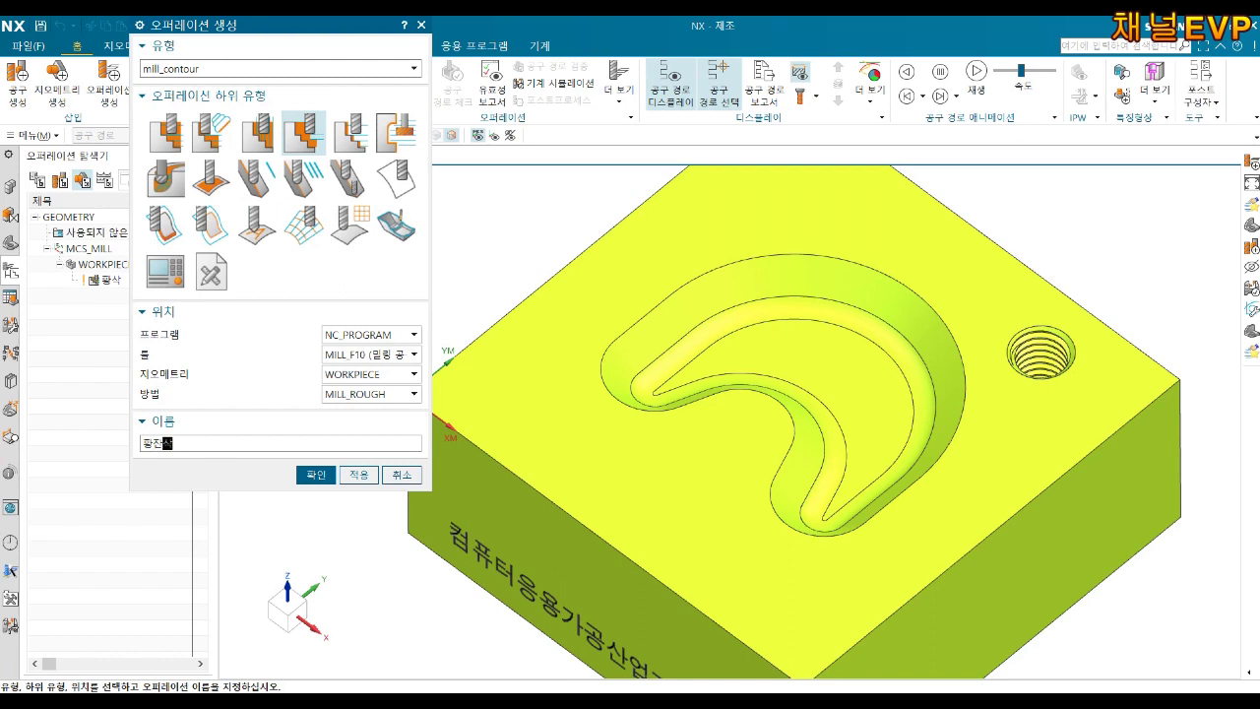
{"action": "left_click", "coordinate": [316, 475]}
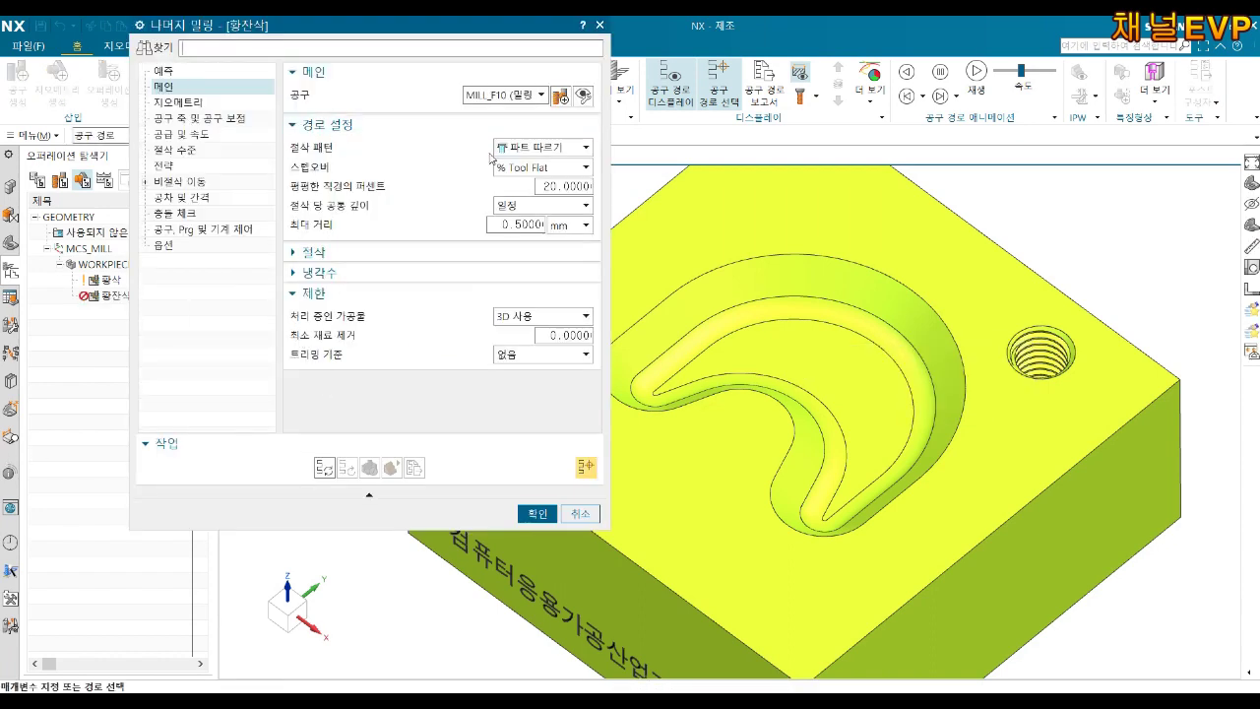
Set the rest-milling stepover to a constant 1.5 mm distance.
{"action": "left_click", "coordinate": [526, 168]}
{"action": "left_click", "coordinate": [522, 183]}
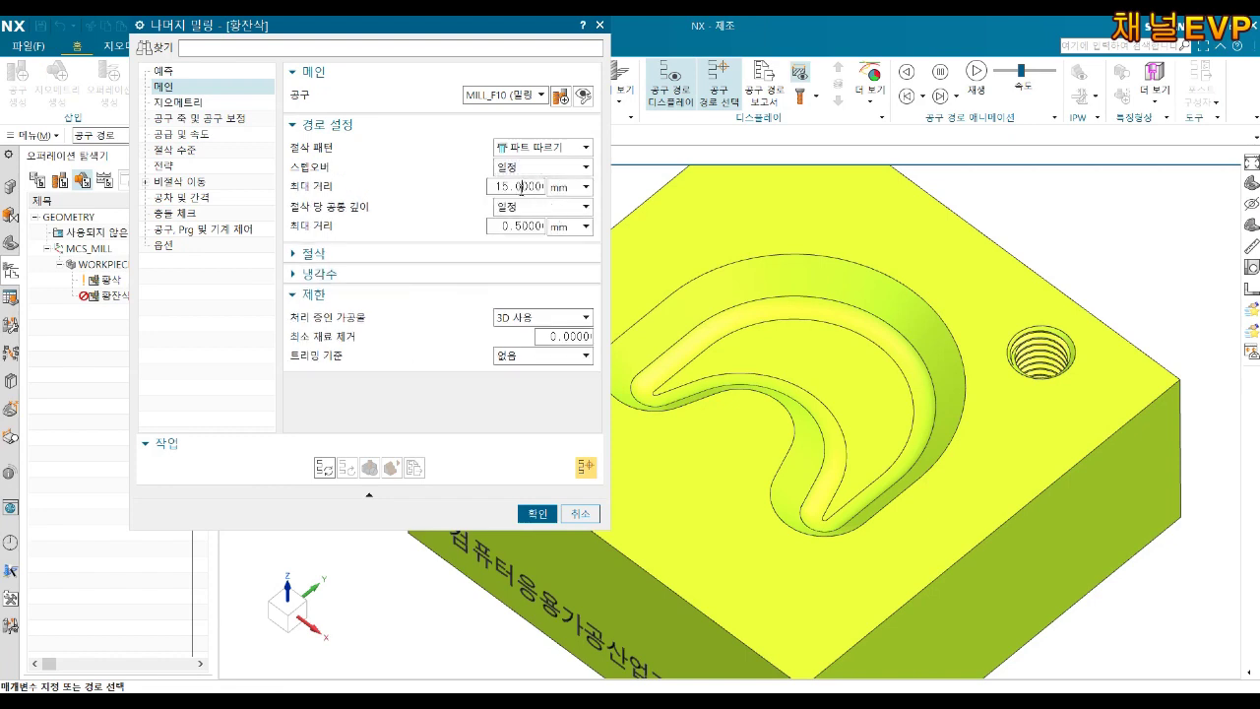
{"action": "type", "text": "7"}
{"action": "key", "text": "Tab"}
{"action": "key", "text": "Tab"}
{"action": "key", "text": "Tab"}
{"action": "key", "text": "Tab"}
Pick the three crescent pocket faces as the rest-milling cut area.
{"action": "left_click", "coordinate": [200, 102]}
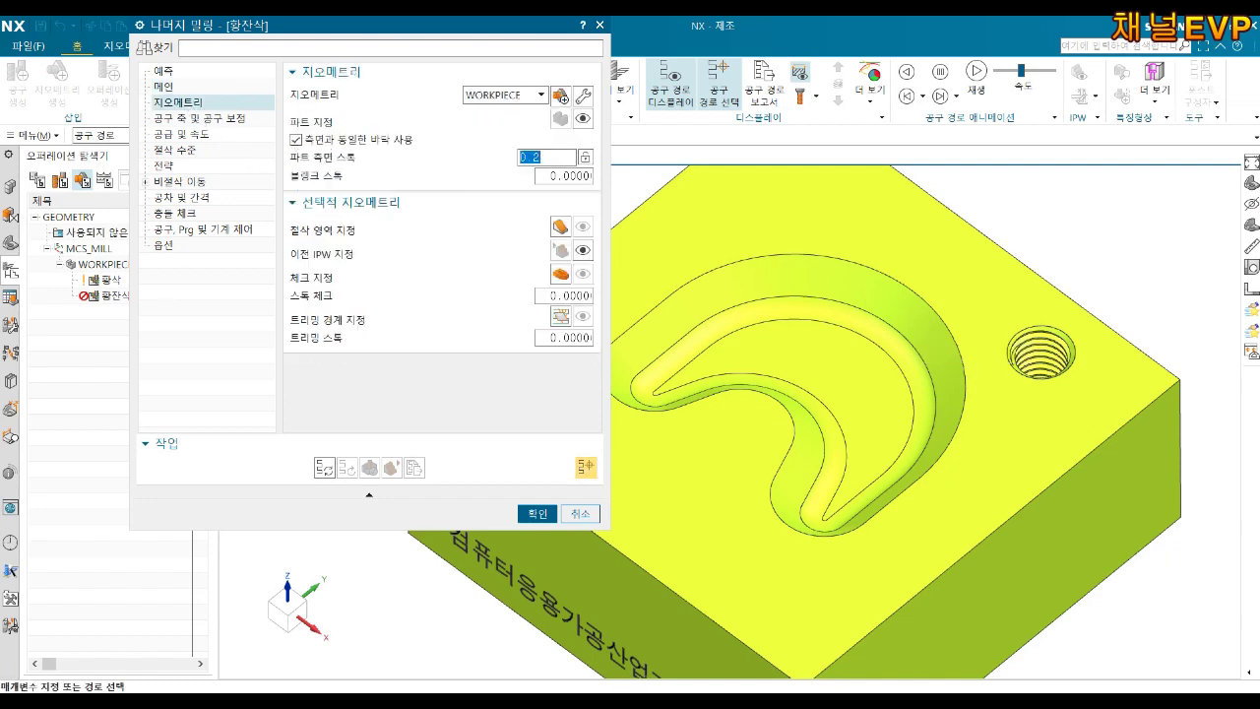
{"action": "left_click", "coordinate": [560, 227]}
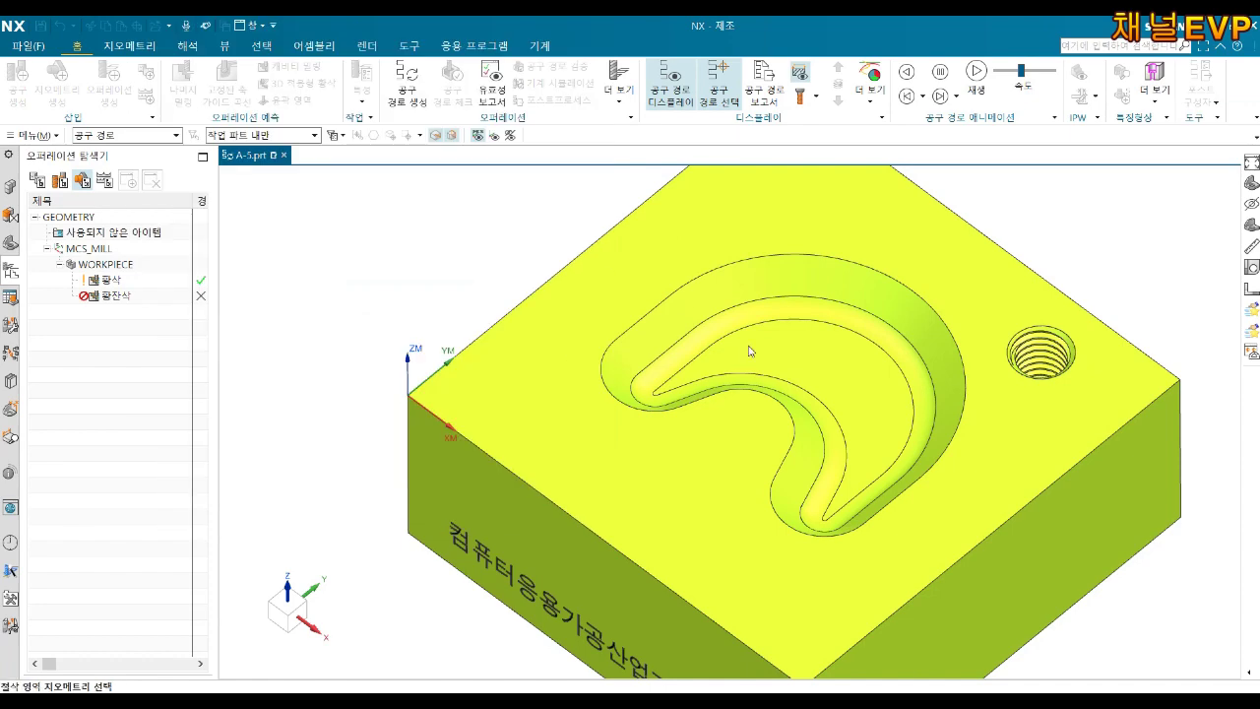
{"action": "left_click", "coordinate": [807, 332]}
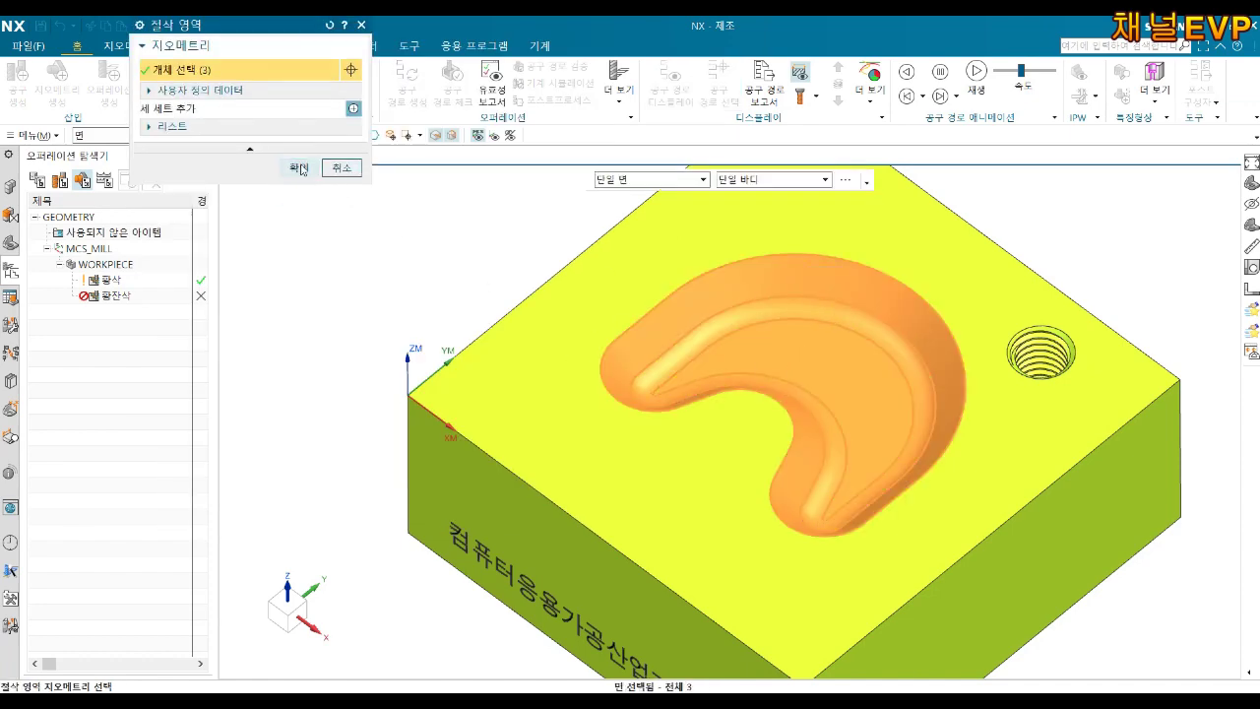
{"action": "left_click", "coordinate": [300, 169]}
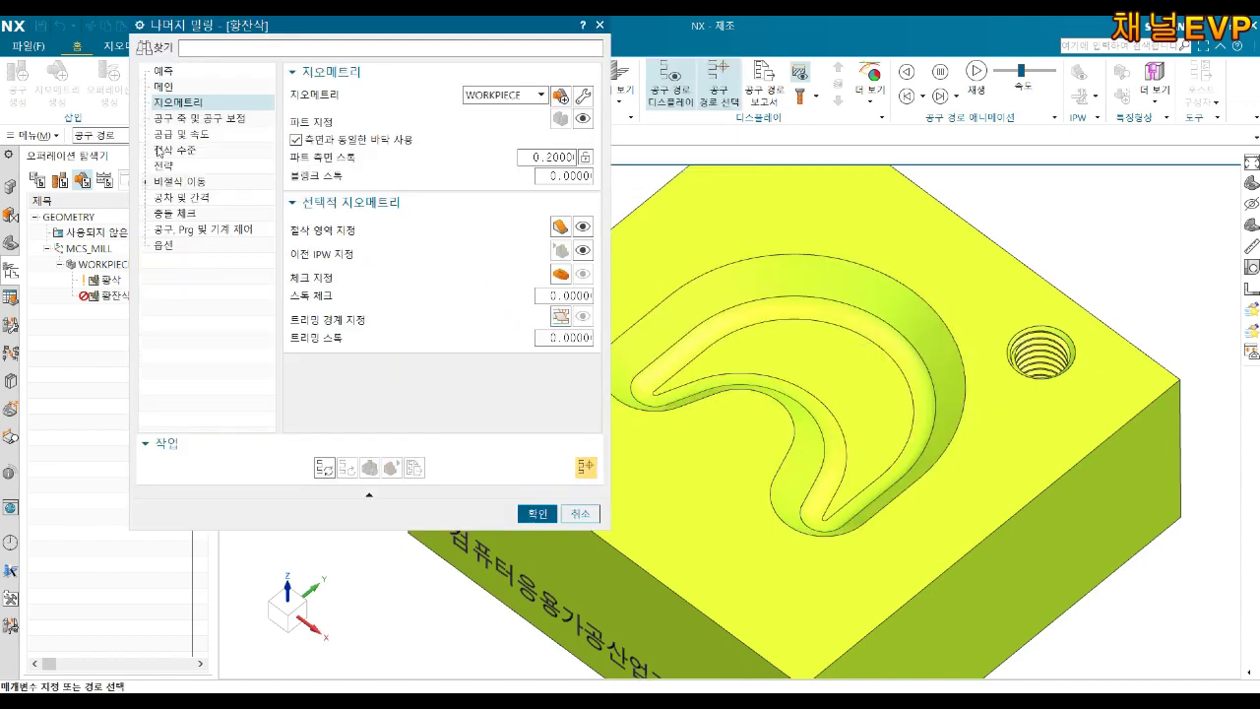
Set the spindle speed to 6000 rpm and the cutting feed to 1200 mmpm.
{"action": "left_click", "coordinate": [180, 119]}
{"action": "left_click", "coordinate": [180, 135]}
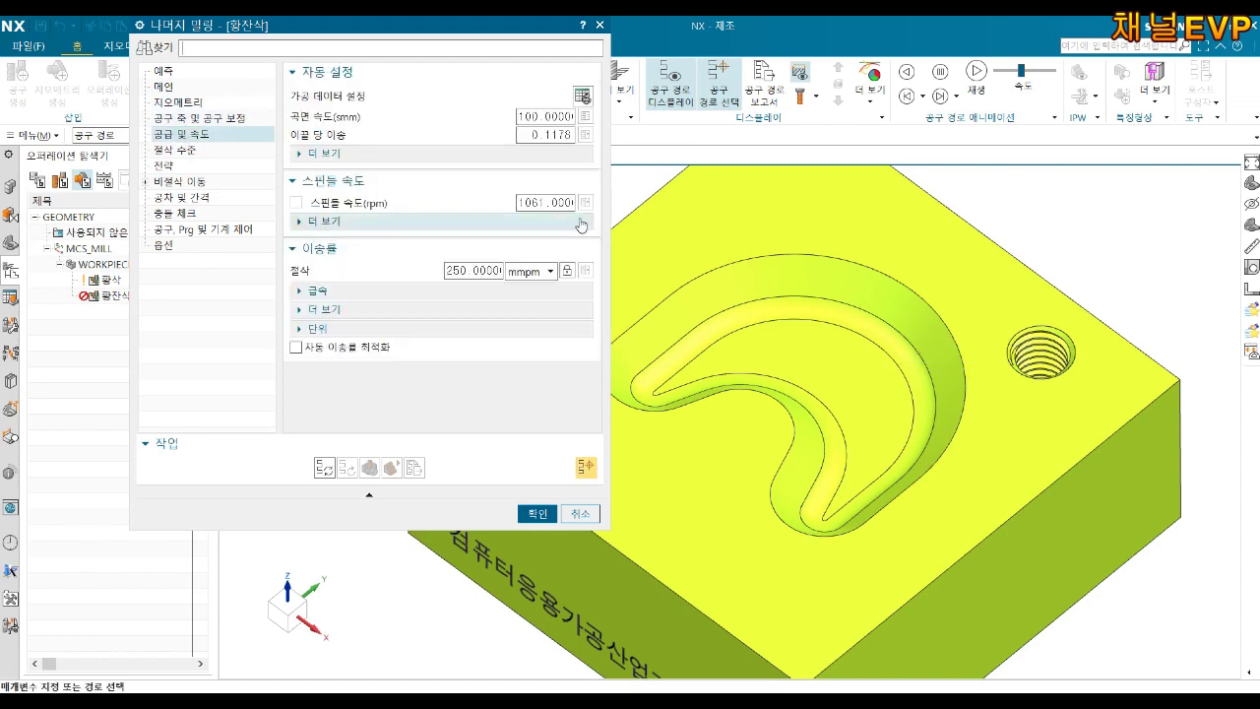
{"action": "type", "text": "00"}
{"action": "key", "text": "Tab"}
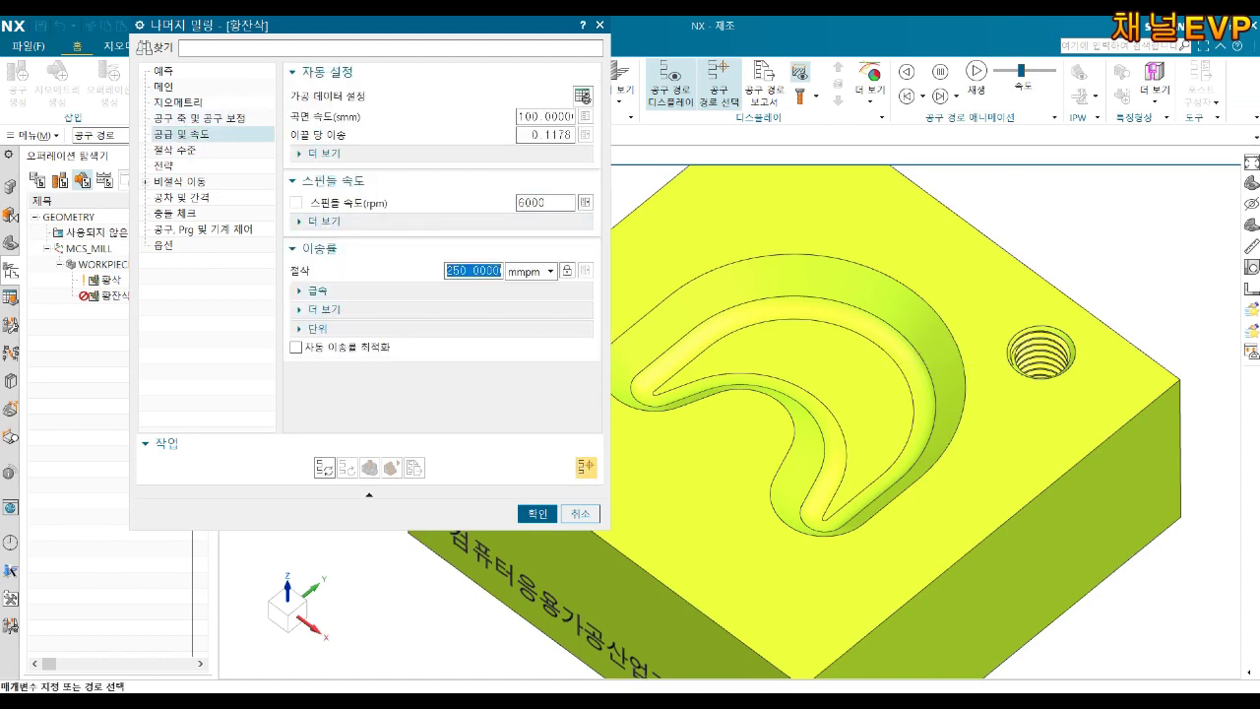
{"action": "type", "text": "1200.000"}
{"action": "key", "text": "Return"}
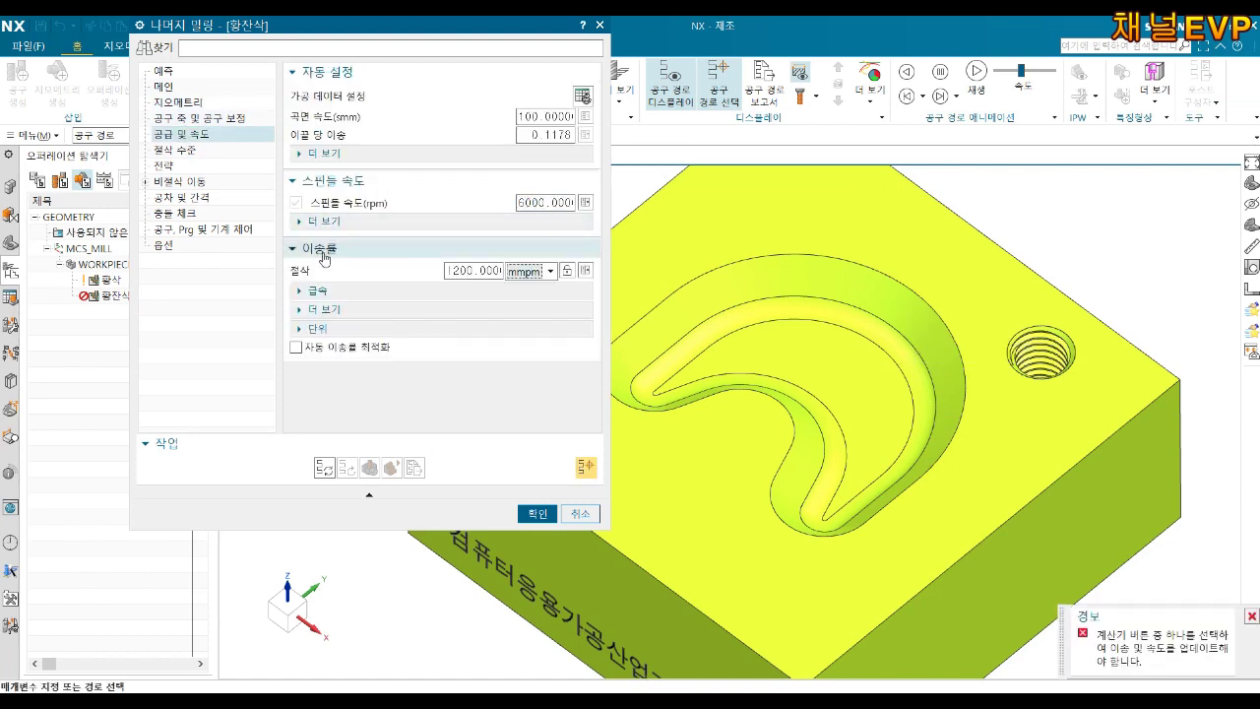
Set the helical engage to 3 mm diameter, 2 mm minimum ramp and 2 mm height.
{"action": "left_click", "coordinate": [174, 150]}
{"action": "left_click", "coordinate": [164, 165]}
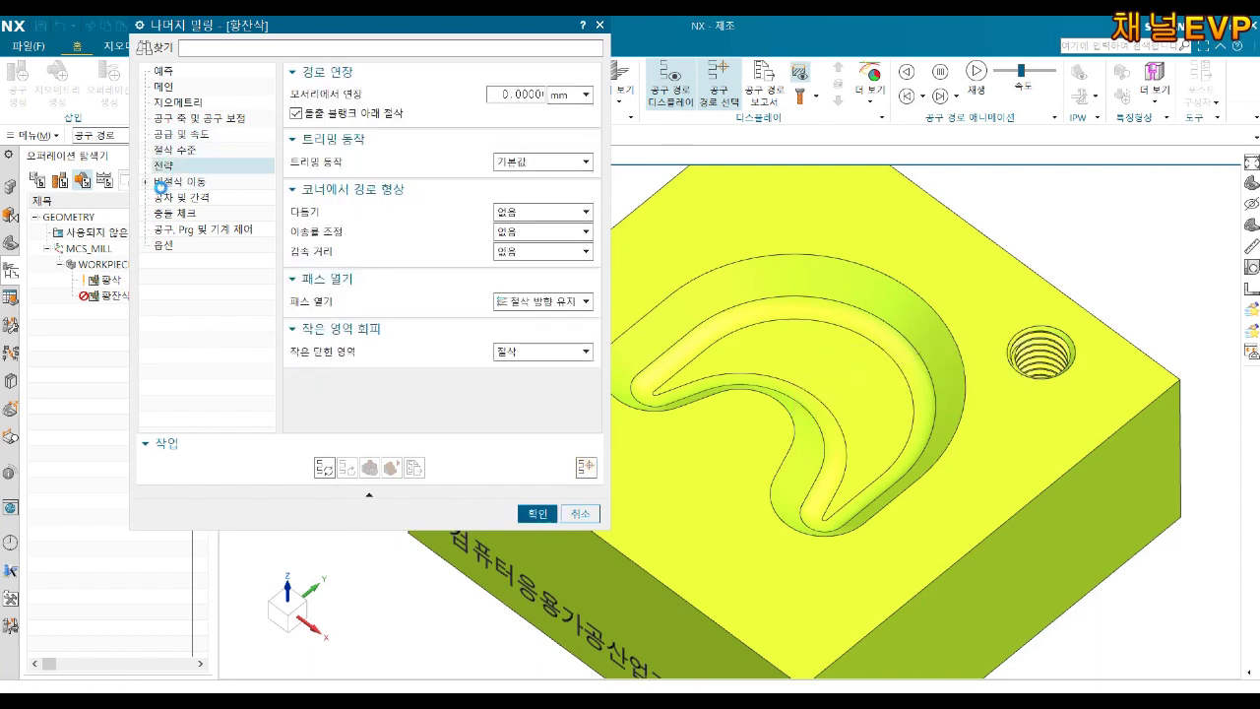
{"action": "left_click", "coordinate": [167, 181]}
{"action": "left_click", "coordinate": [541, 114]}
{"action": "left_click", "coordinate": [536, 136]}
{"action": "type", "text": "8"}
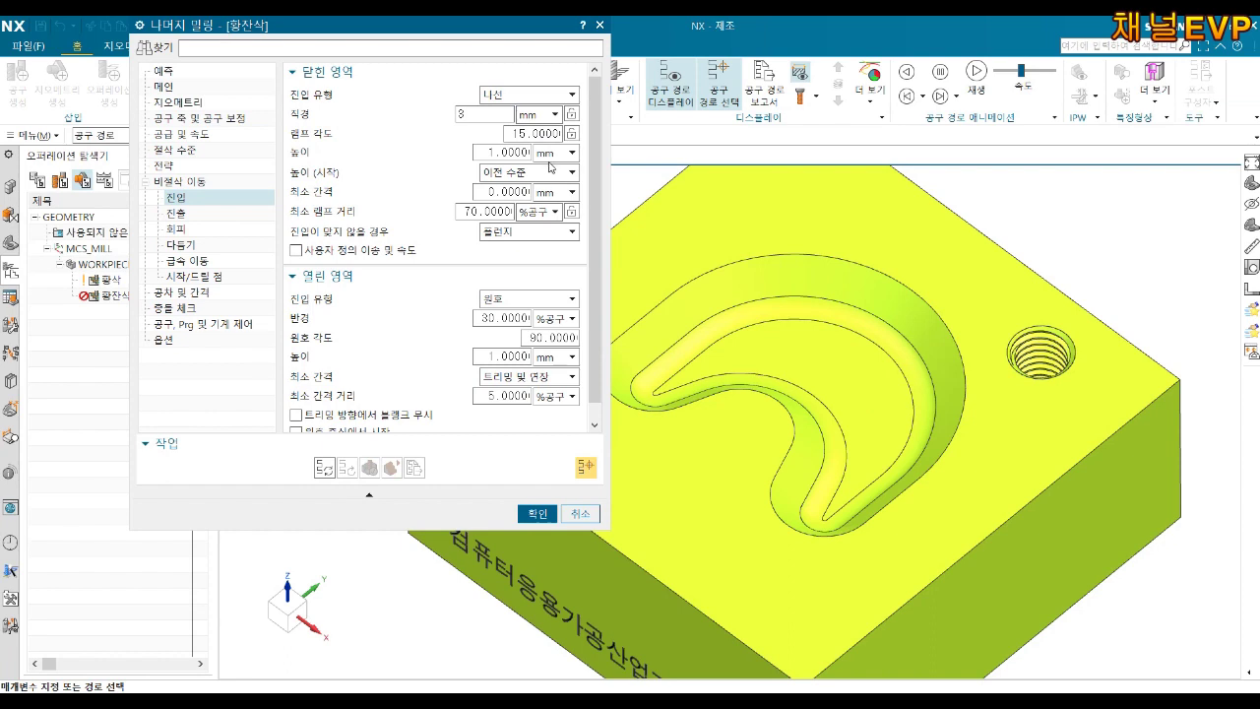
{"action": "left_click", "coordinate": [535, 215]}
{"action": "left_click", "coordinate": [536, 230]}
{"action": "double_click", "coordinate": [501, 210]}
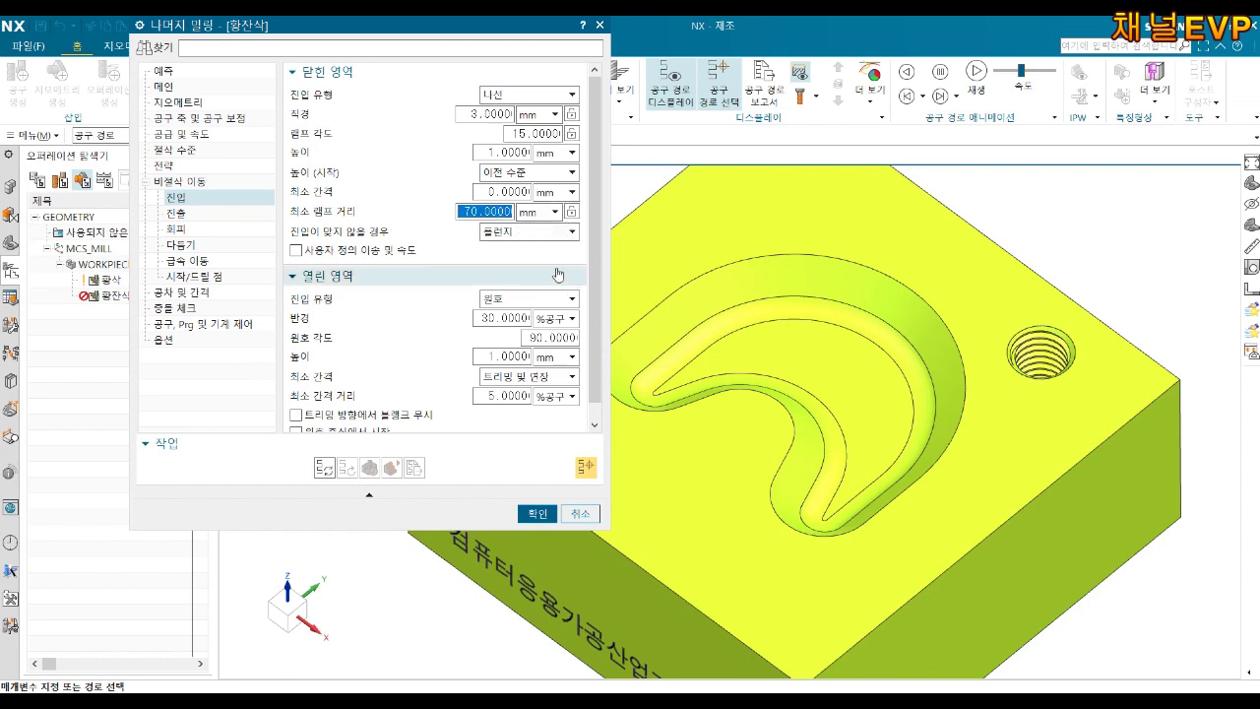
{"action": "type", "text": "2"}
{"action": "key", "text": "BackSpace"}
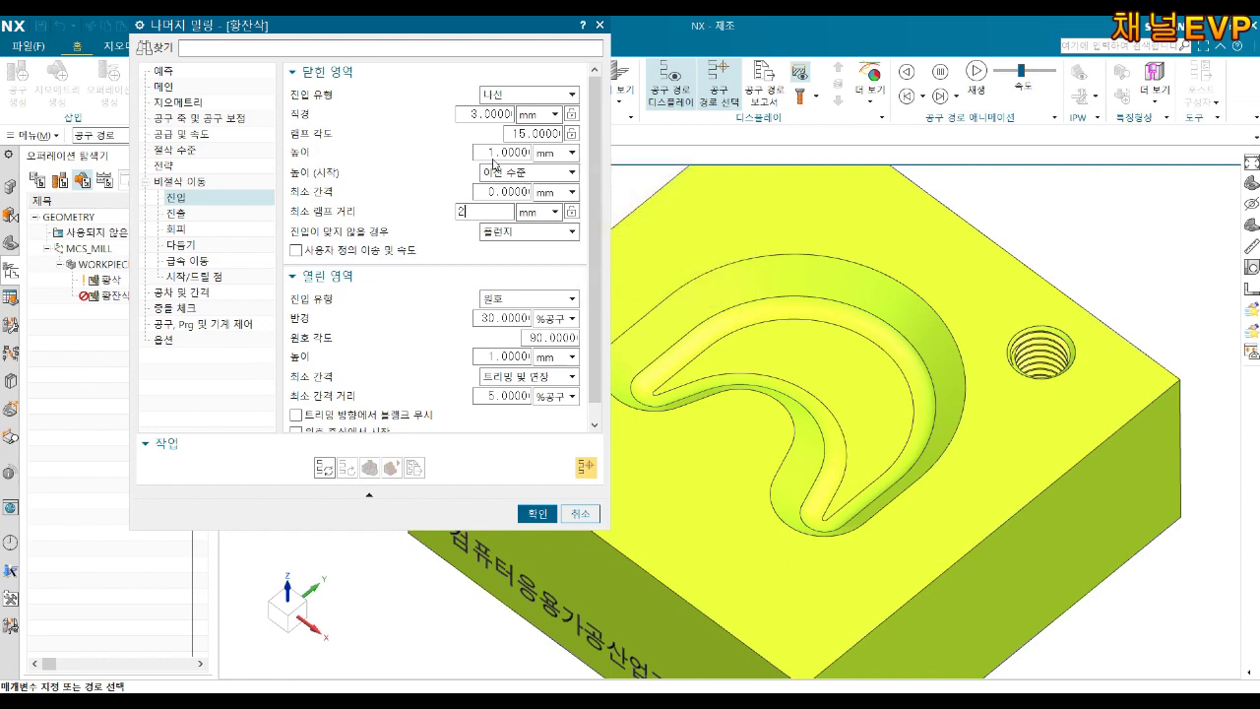
{"action": "double_click", "coordinate": [492, 152]}
{"action": "type", "text": "2"}
Review start point, engage and collision settings, then open the start-of-path events.
{"action": "left_click", "coordinate": [187, 262]}
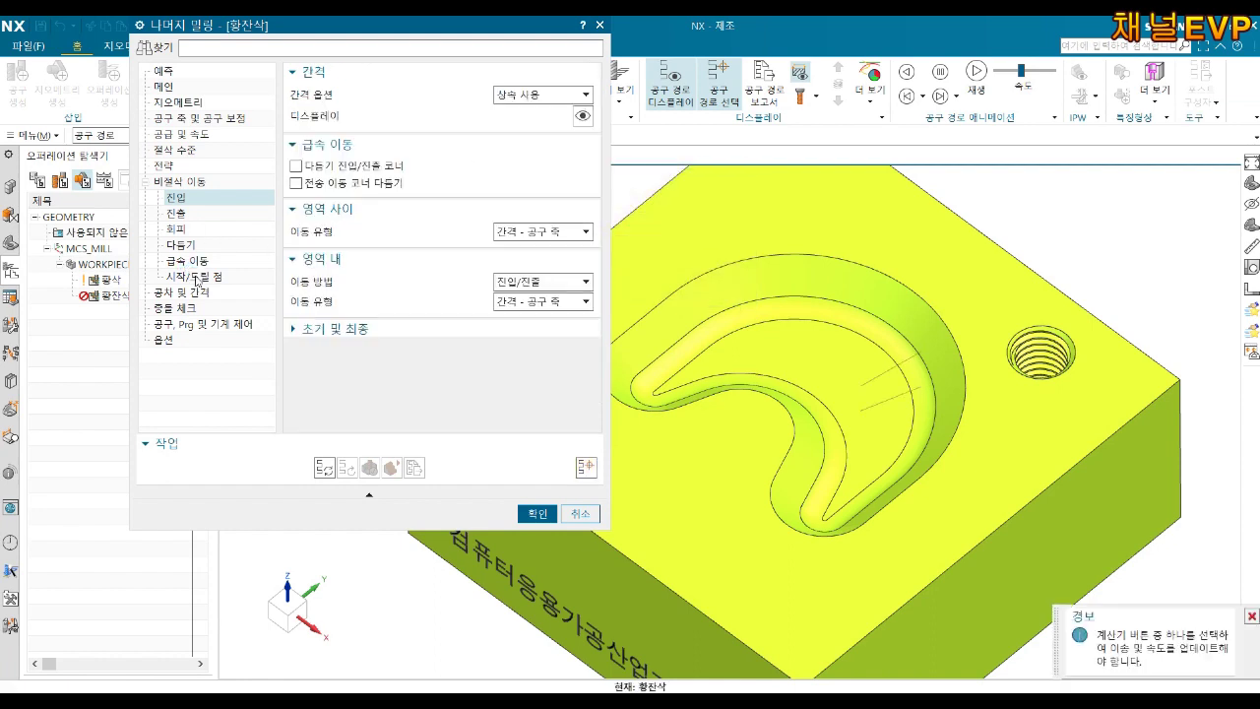
{"action": "left_click", "coordinate": [195, 278]}
{"action": "left_click", "coordinate": [174, 167]}
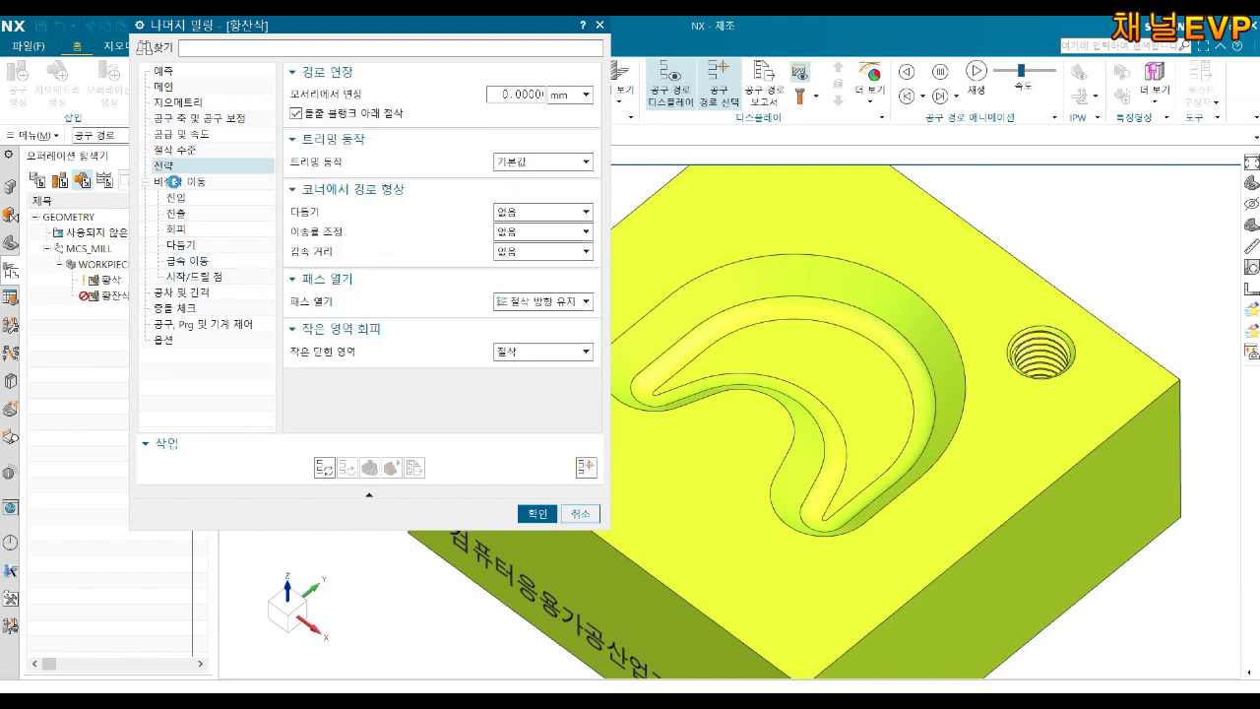
{"action": "left_click", "coordinate": [176, 197]}
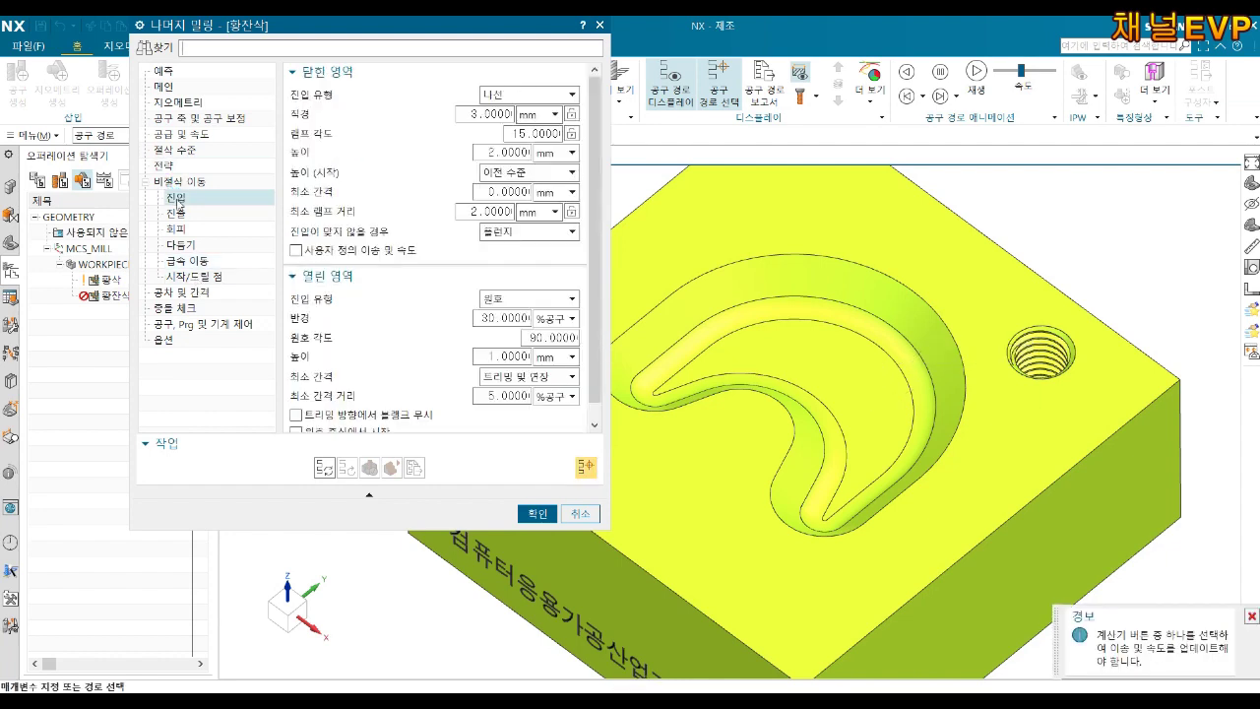
{"action": "left_click", "coordinate": [191, 293]}
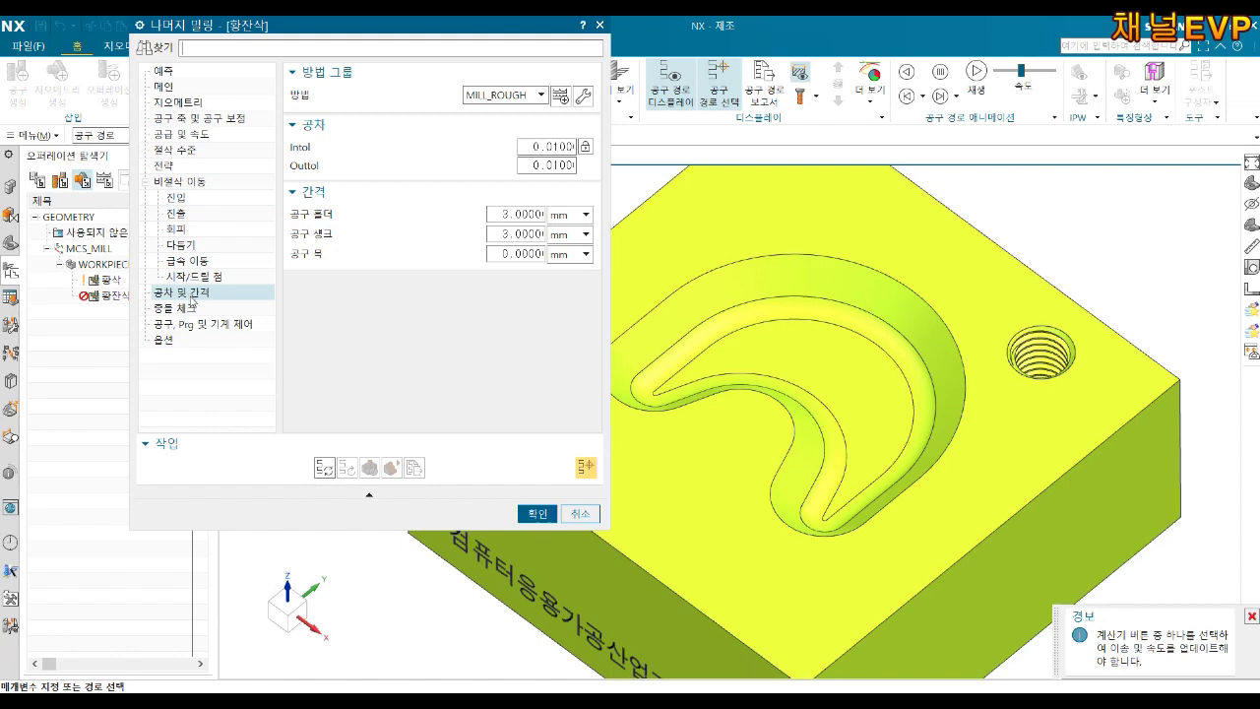
{"action": "left_click", "coordinate": [187, 308]}
{"action": "left_click", "coordinate": [214, 327]}
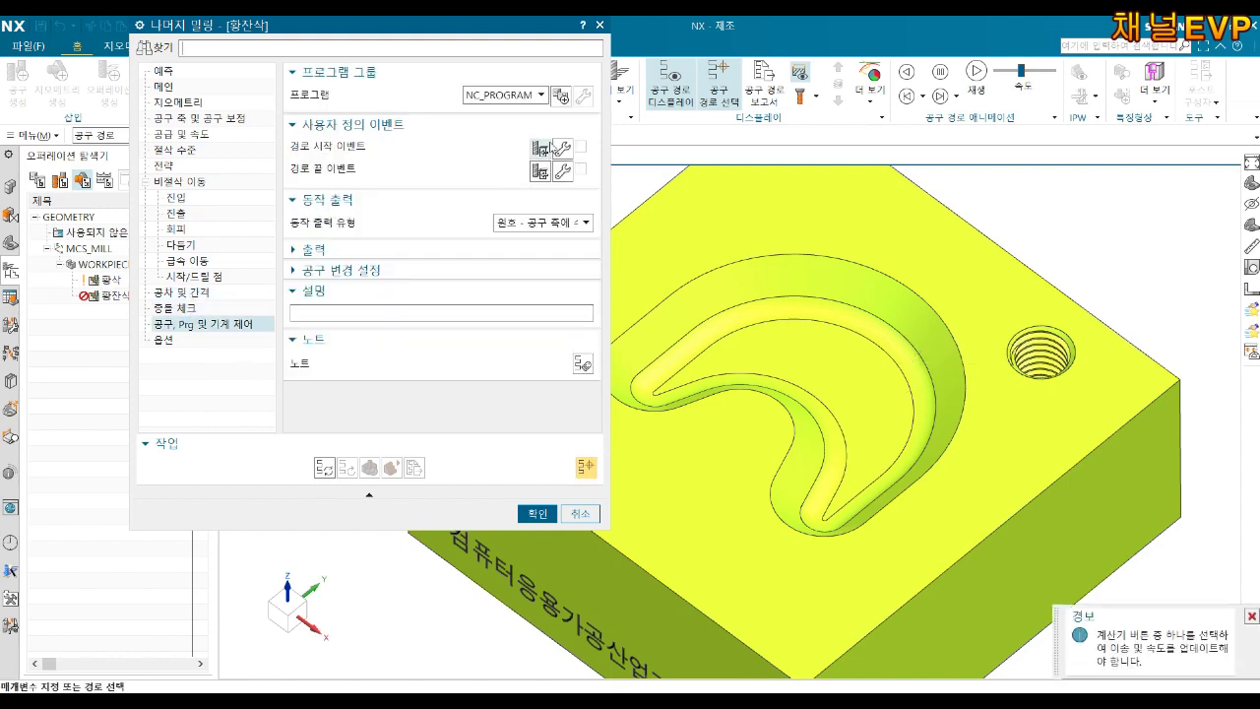
{"action": "left_click", "coordinate": [564, 149]}
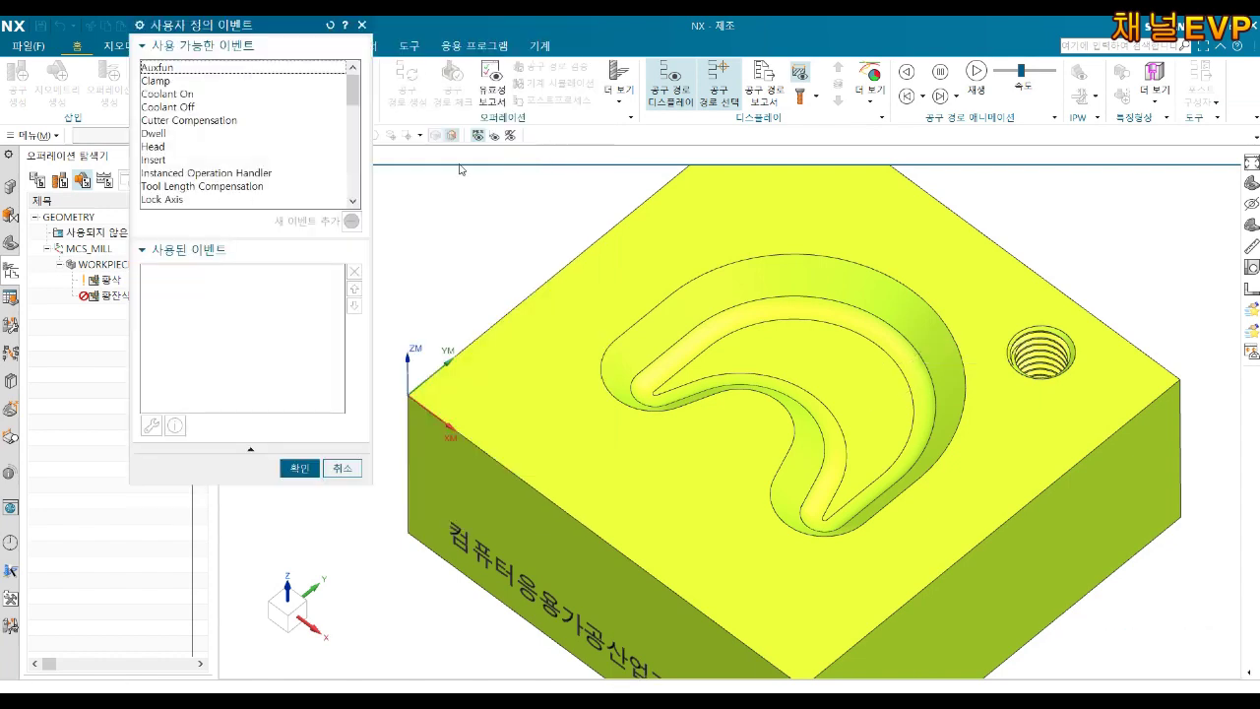
Add a flood Coolant On event at the start of the rest-milling path.
{"action": "left_click", "coordinate": [167, 93]}
{"action": "left_click", "coordinate": [351, 220]}
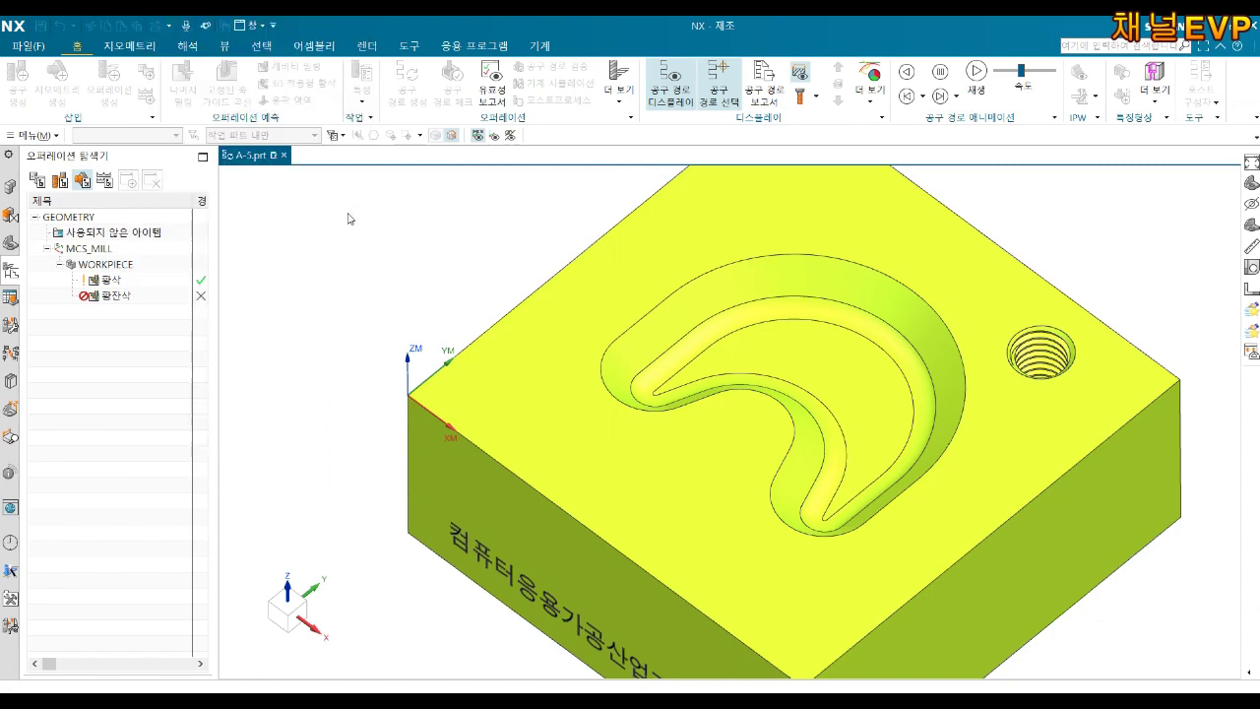
{"action": "left_click", "coordinate": [299, 183]}
{"action": "left_click", "coordinate": [313, 470]}
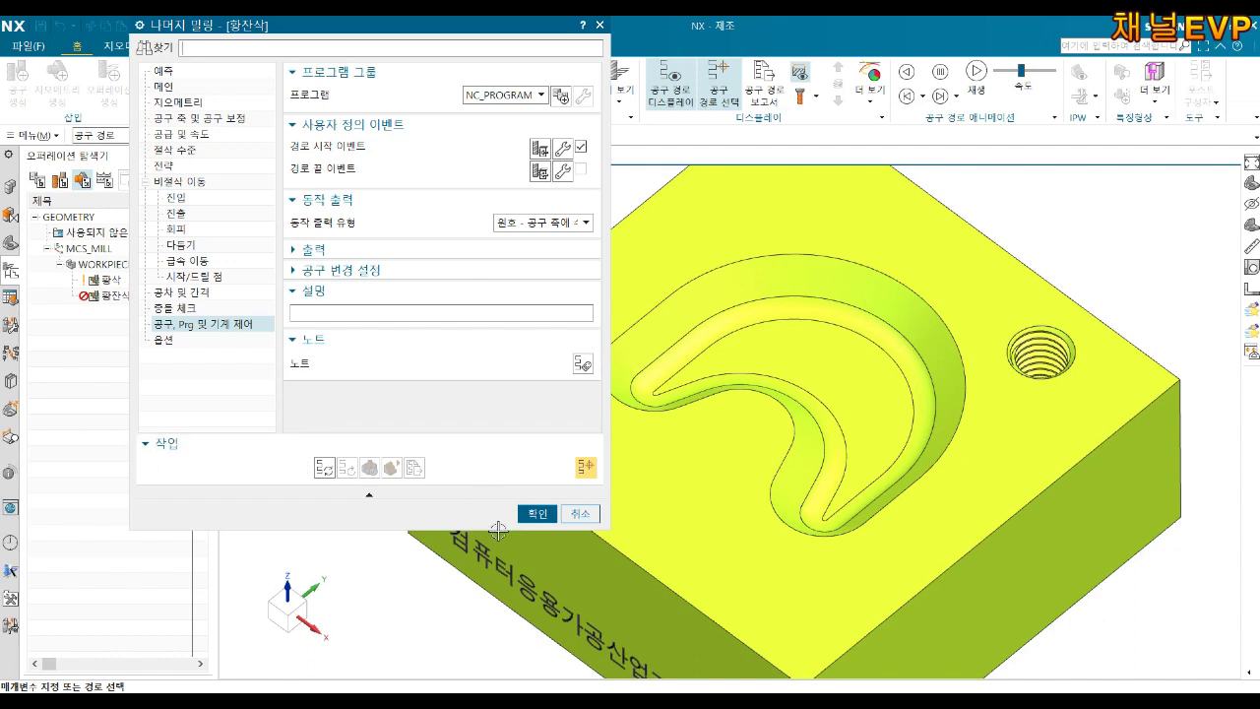
Generate the rest-milling toolpath in the pocket and accept the 황잔삭 operation.
{"action": "left_click", "coordinate": [325, 471]}
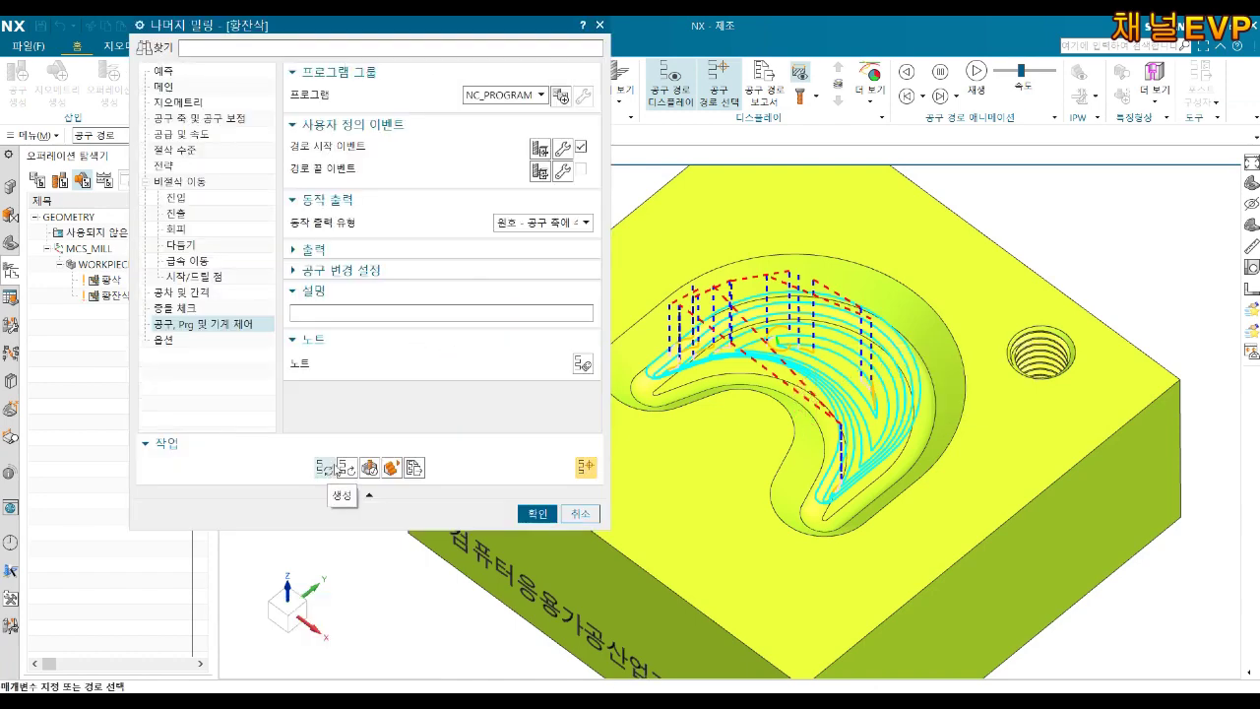
{"action": "left_click", "coordinate": [537, 513]}
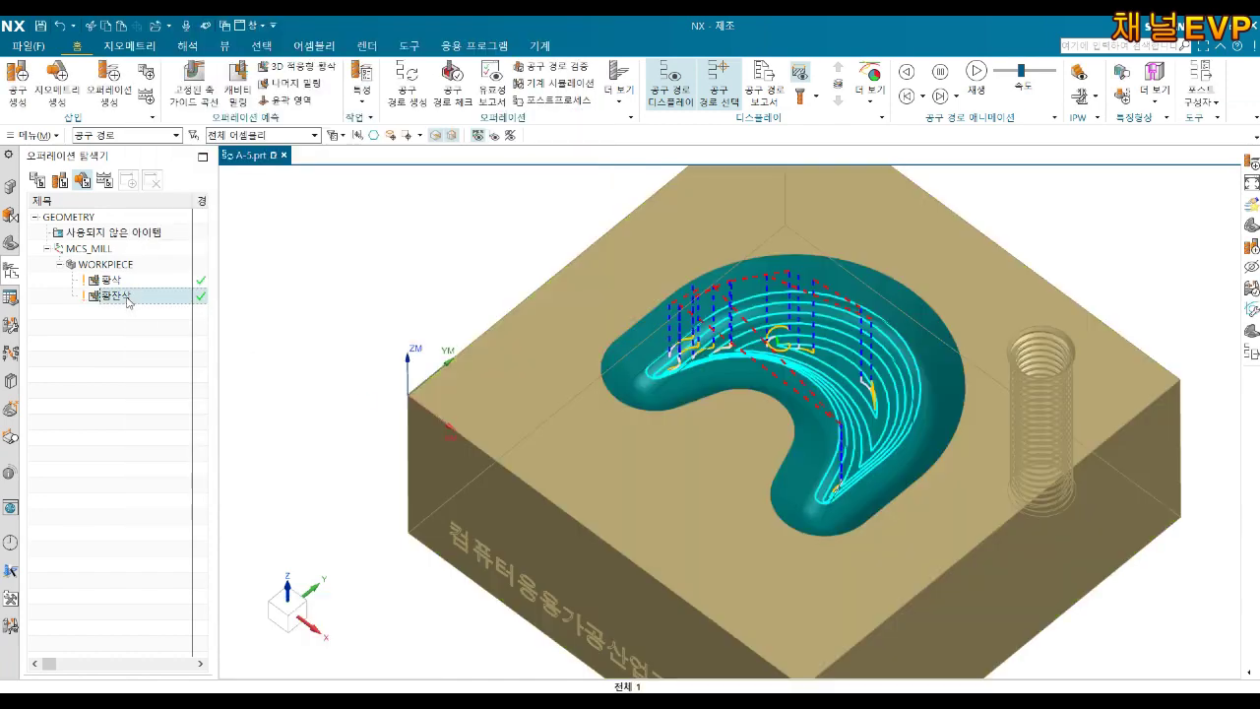
{"action": "right_click", "coordinate": [131, 303]}
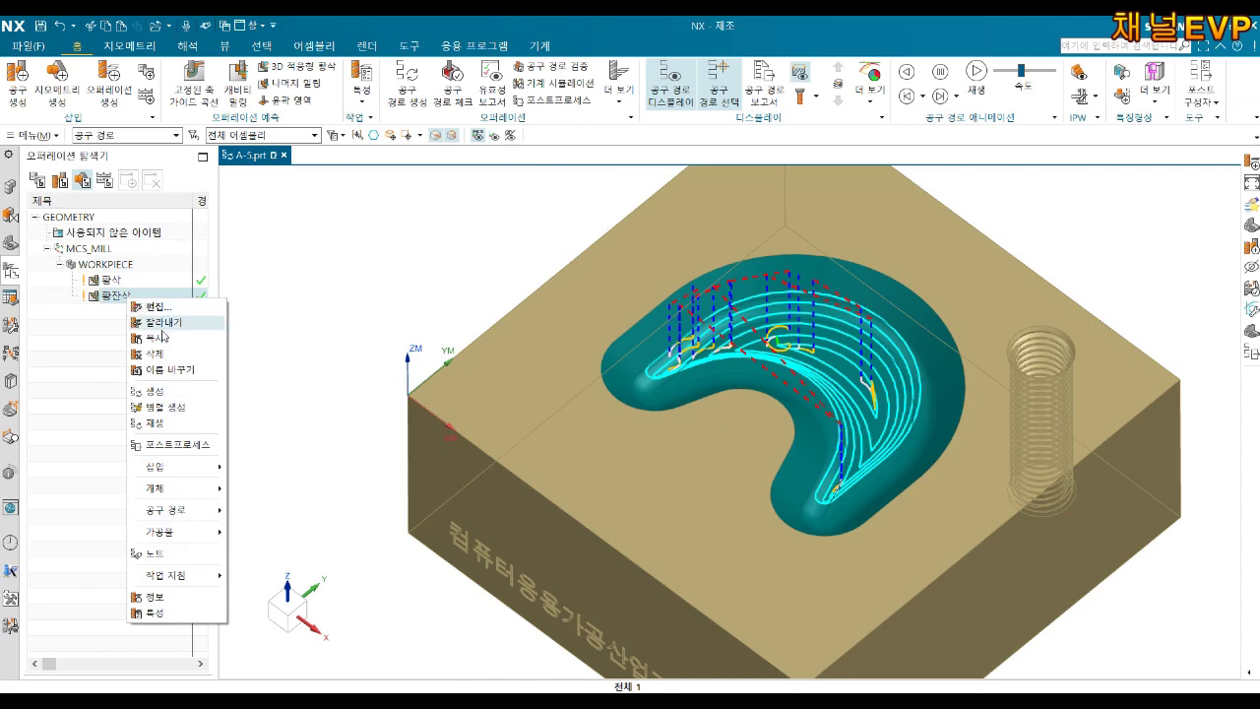
Review the 황잔삭 rest-milling operation's Geometry and Main settings, then close it unchanged.
{"action": "left_click", "coordinate": [158, 307]}
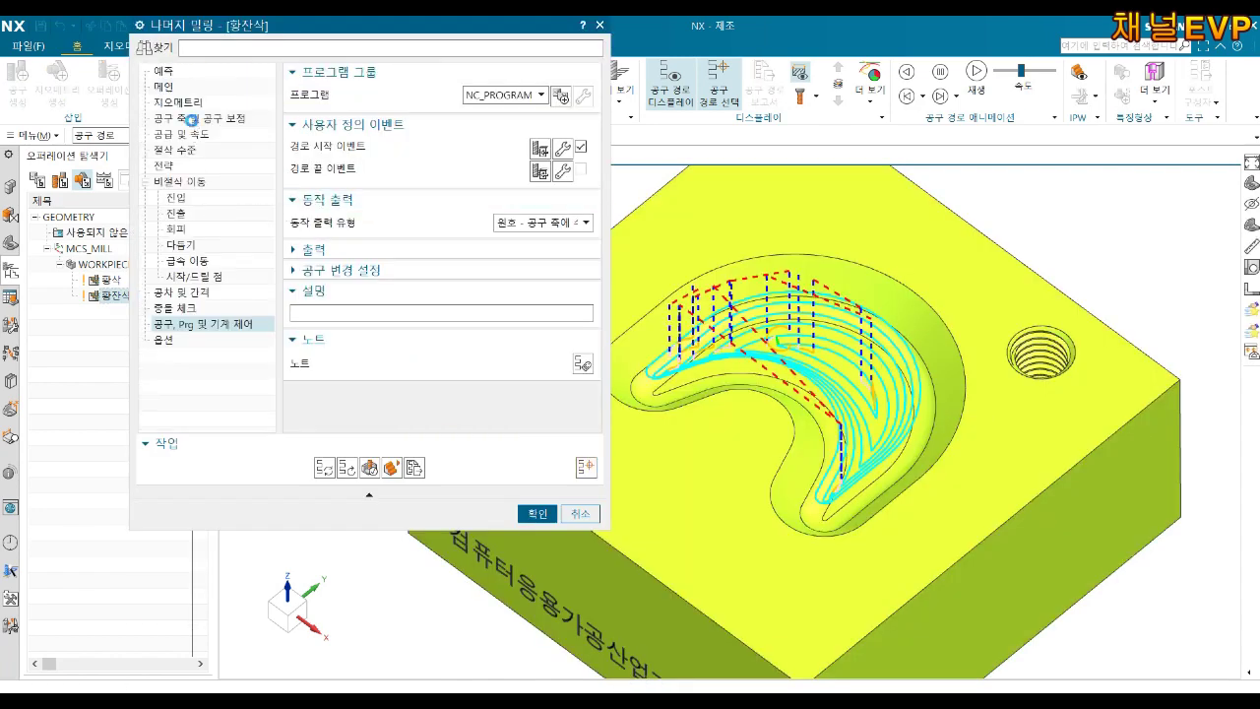
{"action": "left_click", "coordinate": [193, 118]}
{"action": "left_click", "coordinate": [187, 102]}
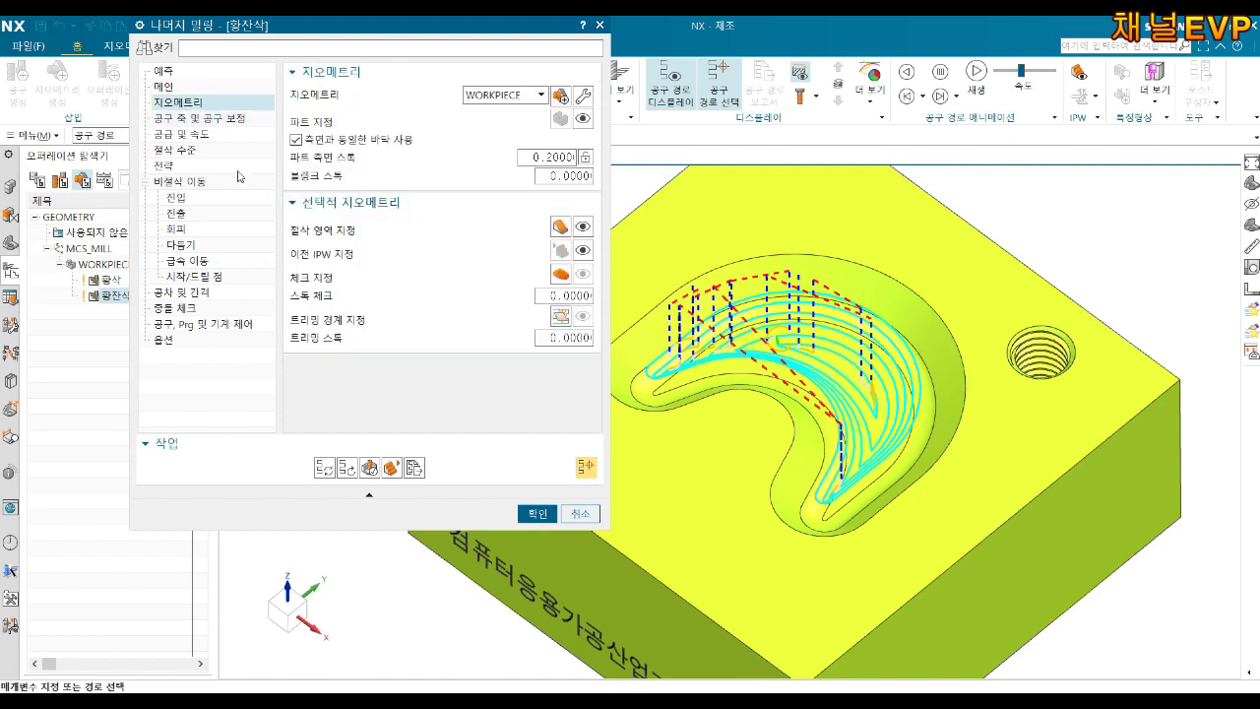
{"action": "left_click", "coordinate": [173, 90]}
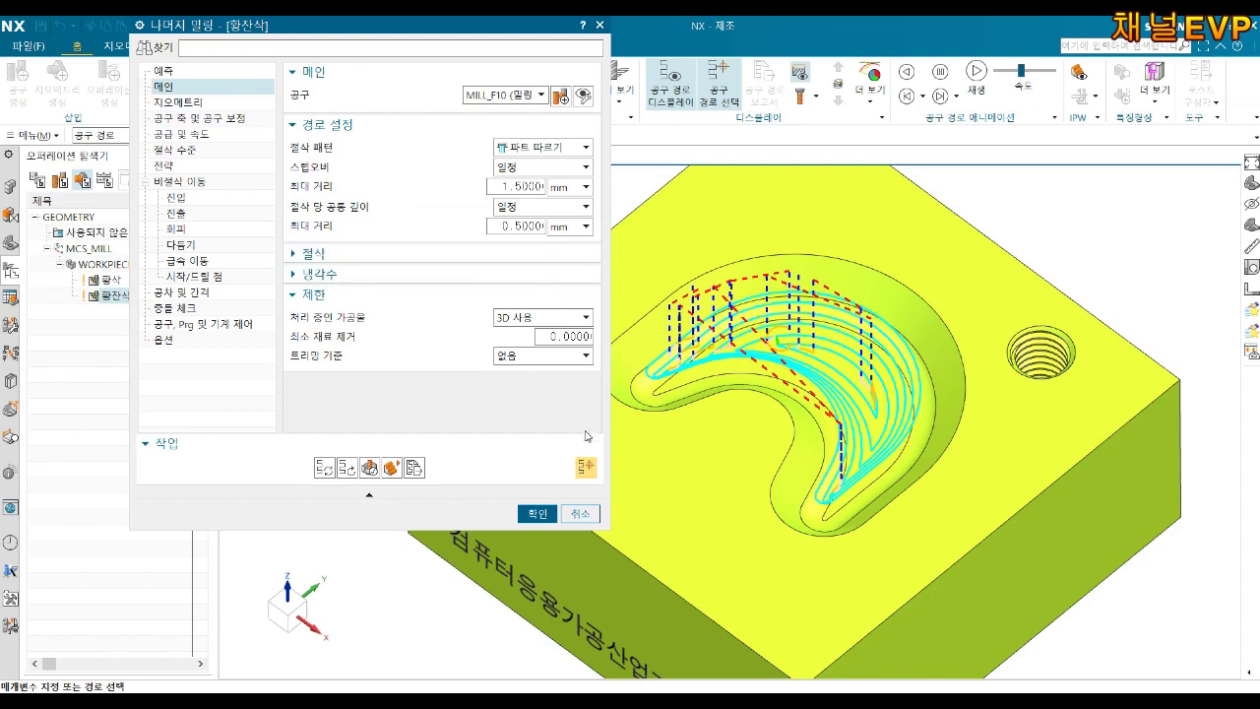
{"action": "left_click", "coordinate": [541, 514]}
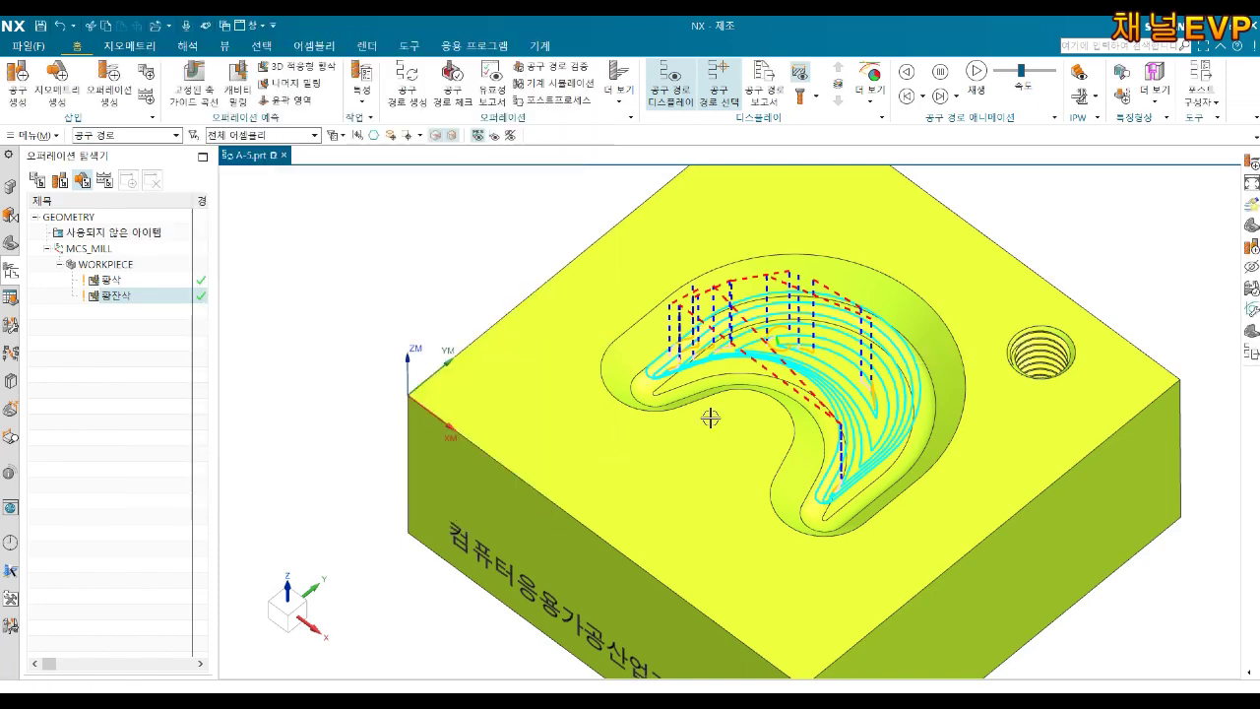
Orbit the block and display the roughing and rest-milling toolpaths on the crescent pocket.
{"action": "middle_click_drag", "start_coordinate": [709, 427], "coordinate": [337, 309]}
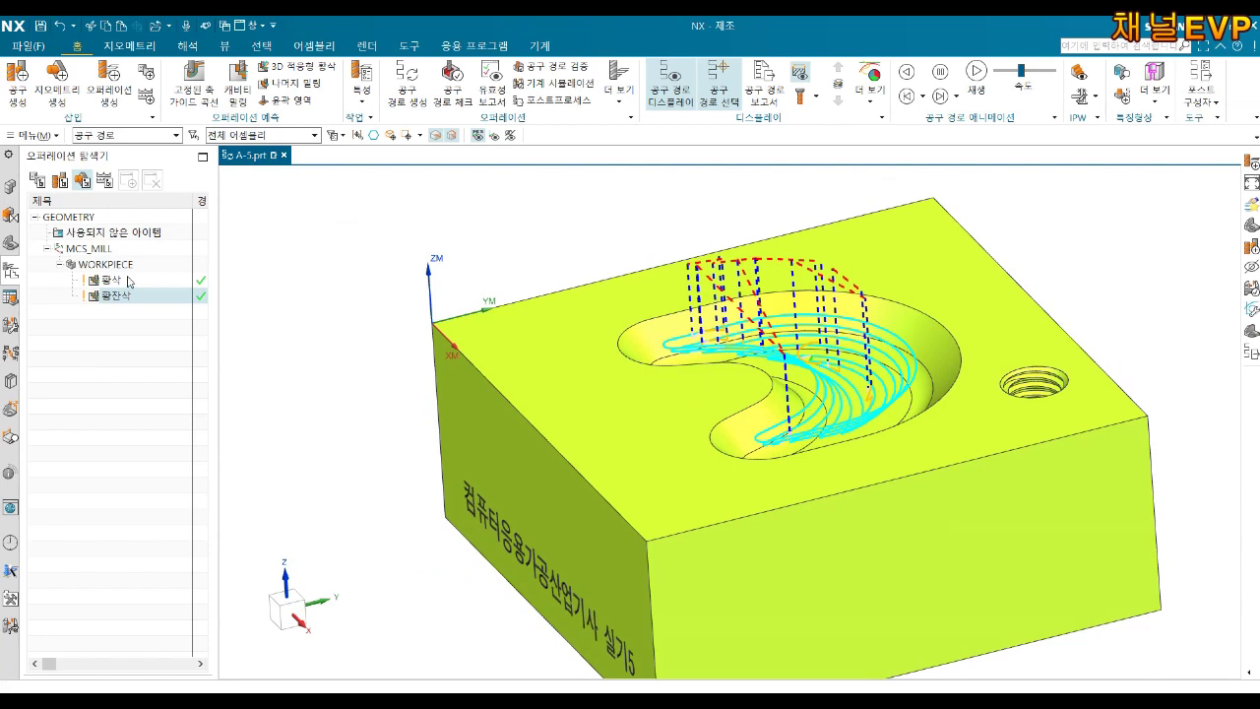
{"action": "left_click", "coordinate": [120, 280]}
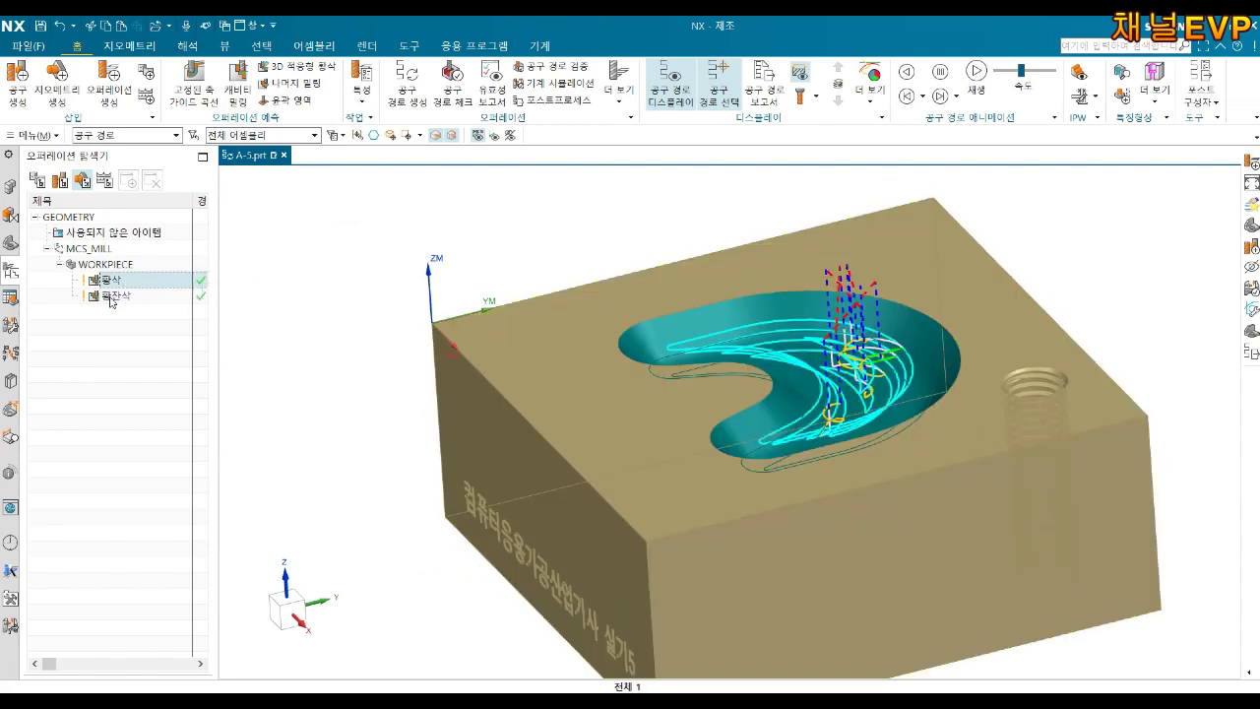
{"action": "left_click", "coordinate": [114, 295]}
{"action": "right_click", "coordinate": [114, 295]}
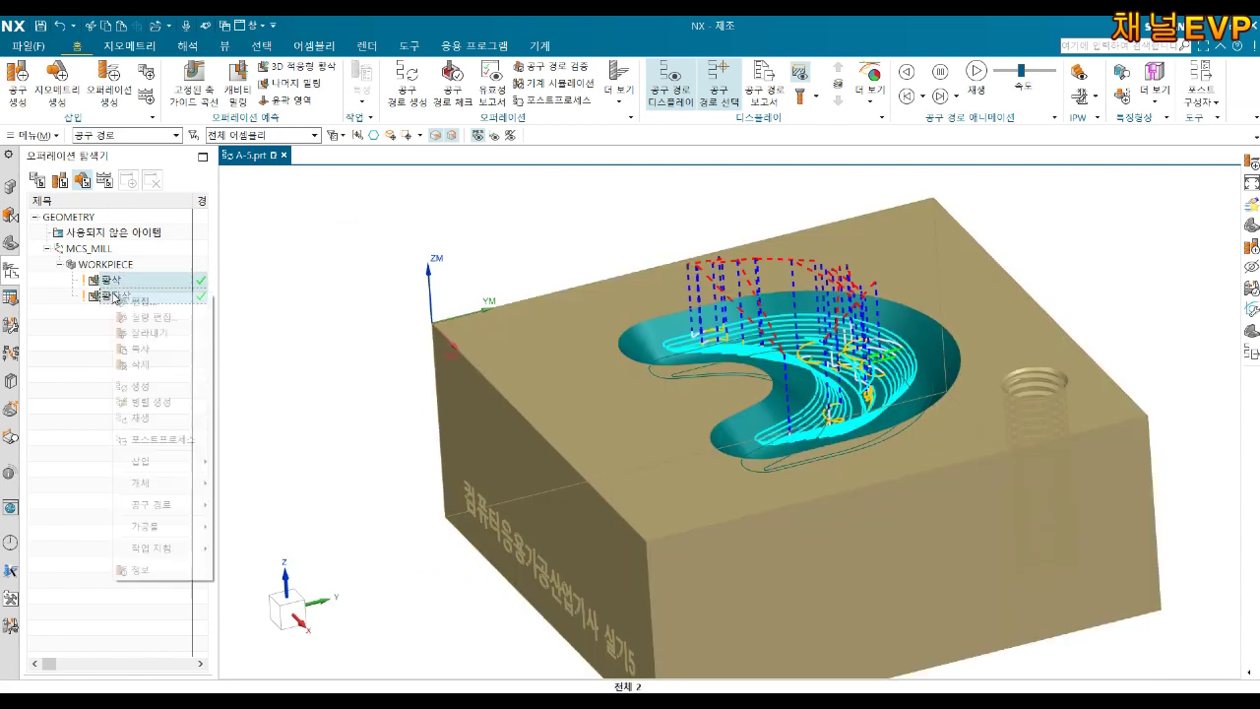
Run a 3D material-removal simulation of the rest-milling toolpath, then close it.
{"action": "mouse_move", "coordinate": [152, 504]}
{"action": "left_click", "coordinate": [268, 588]}
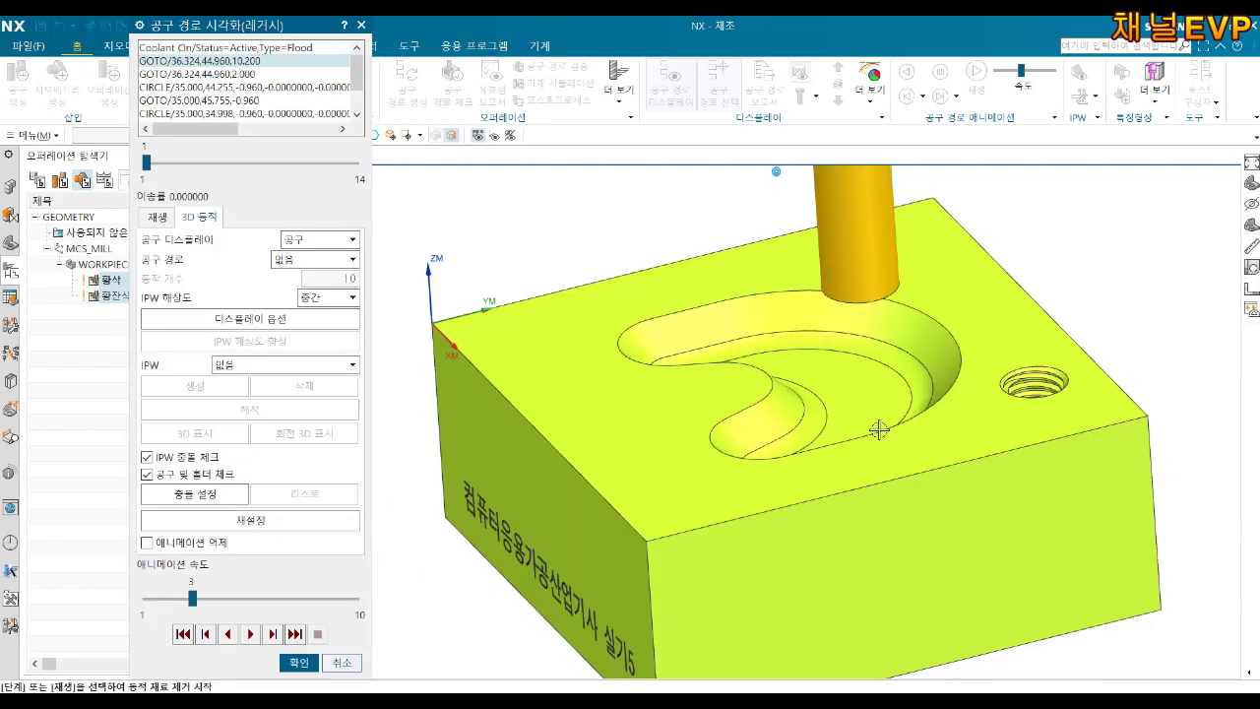
{"action": "scroll", "coordinate": [881, 429], "scroll_direction": "up", "scroll_amount": 2}
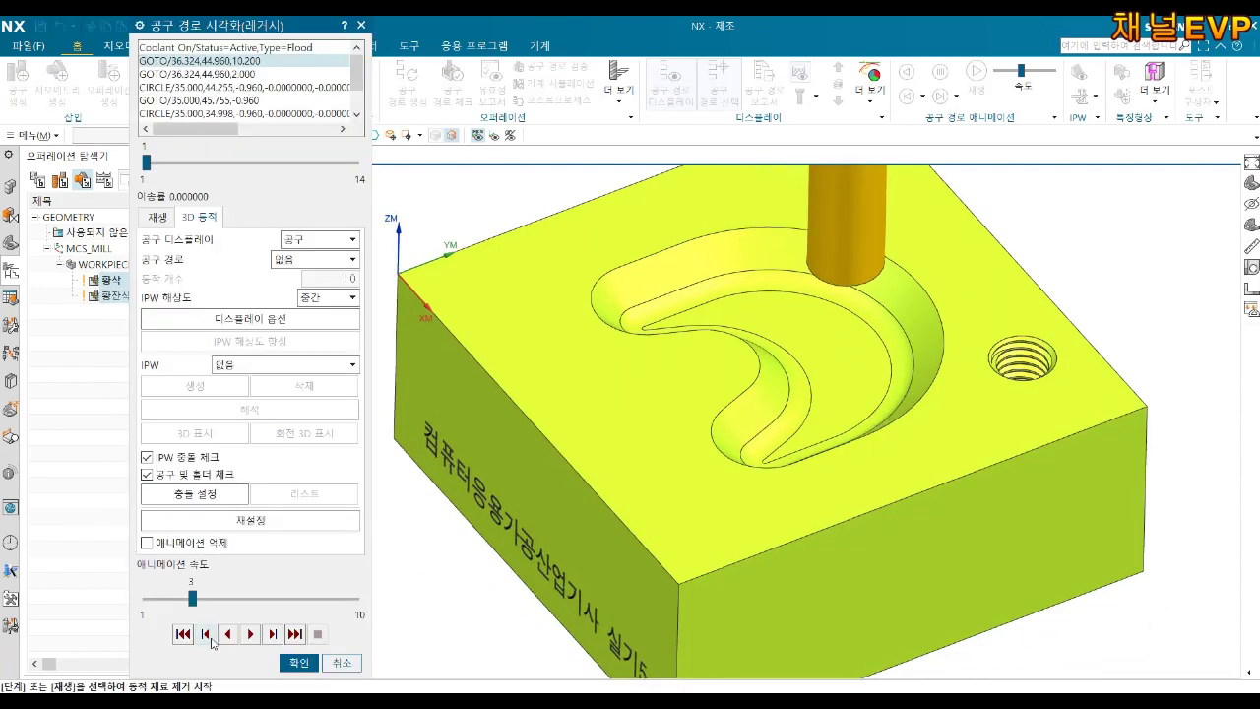
{"action": "left_click", "coordinate": [251, 635]}
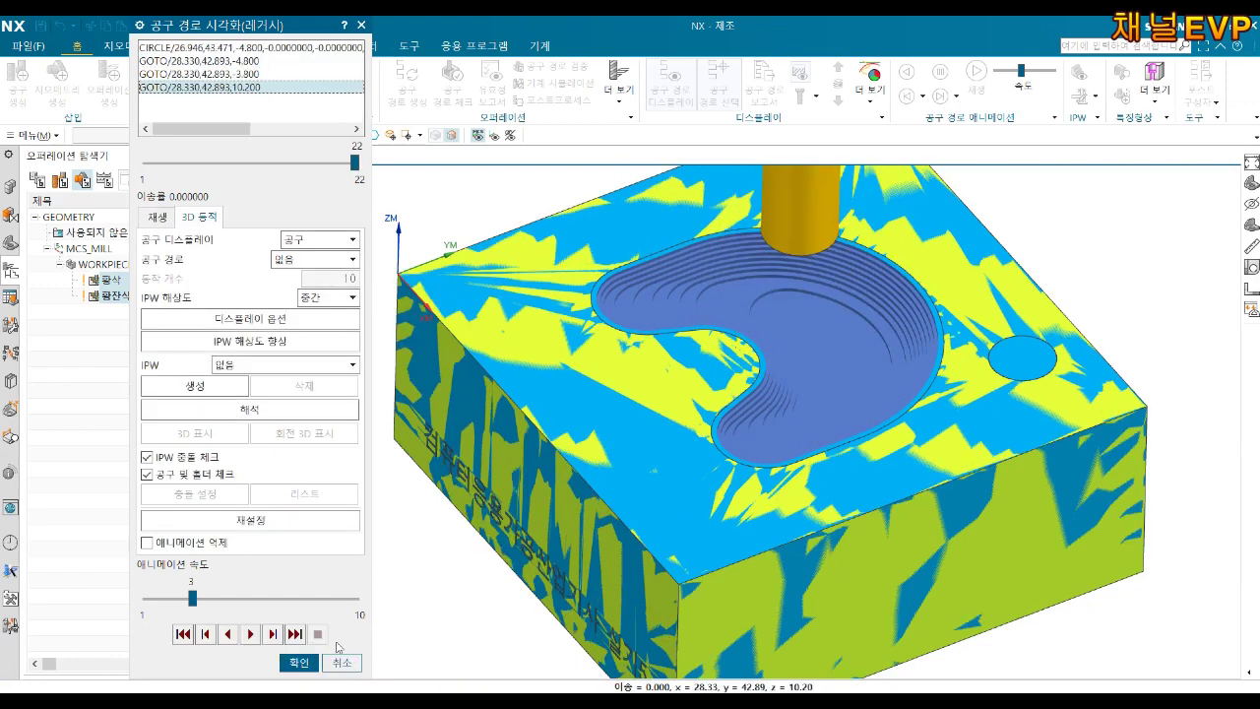
{"action": "left_click", "coordinate": [298, 662]}
Select the 황잔삭 operation and bring up its context menu.
{"action": "right_click", "coordinate": [111, 295]}
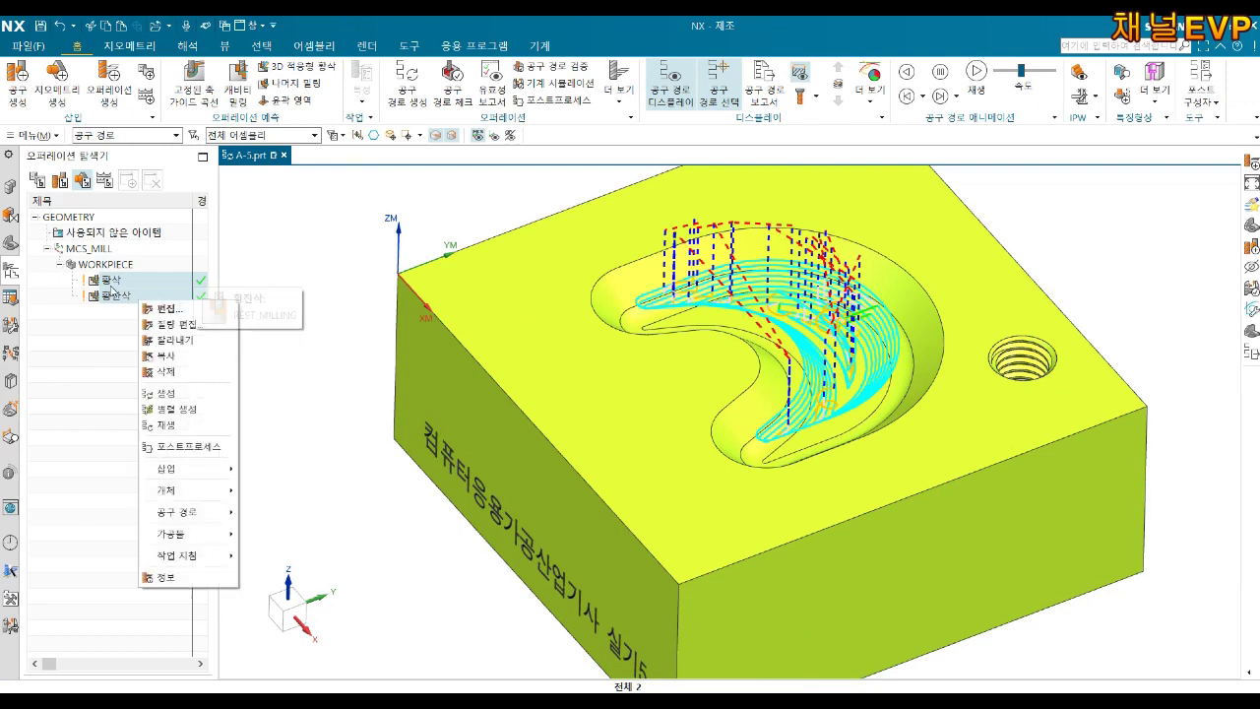
{"action": "left_click", "coordinate": [111, 299]}
{"action": "right_click", "coordinate": [111, 299]}
Switch 황잔삭 to BALL_MILL_B6, regenerate and accept its toolpath, then also select 황삭.
{"action": "left_click", "coordinate": [128, 310]}
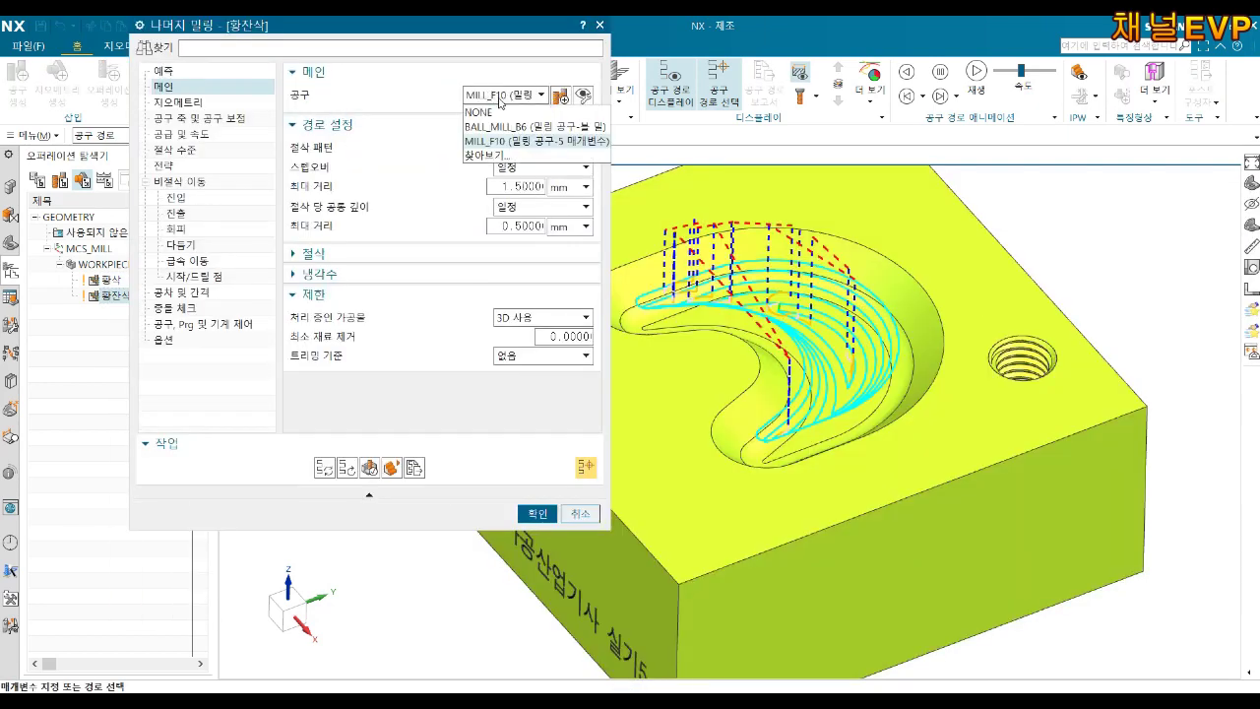
{"action": "middle_click", "coordinate": [430, 367]}
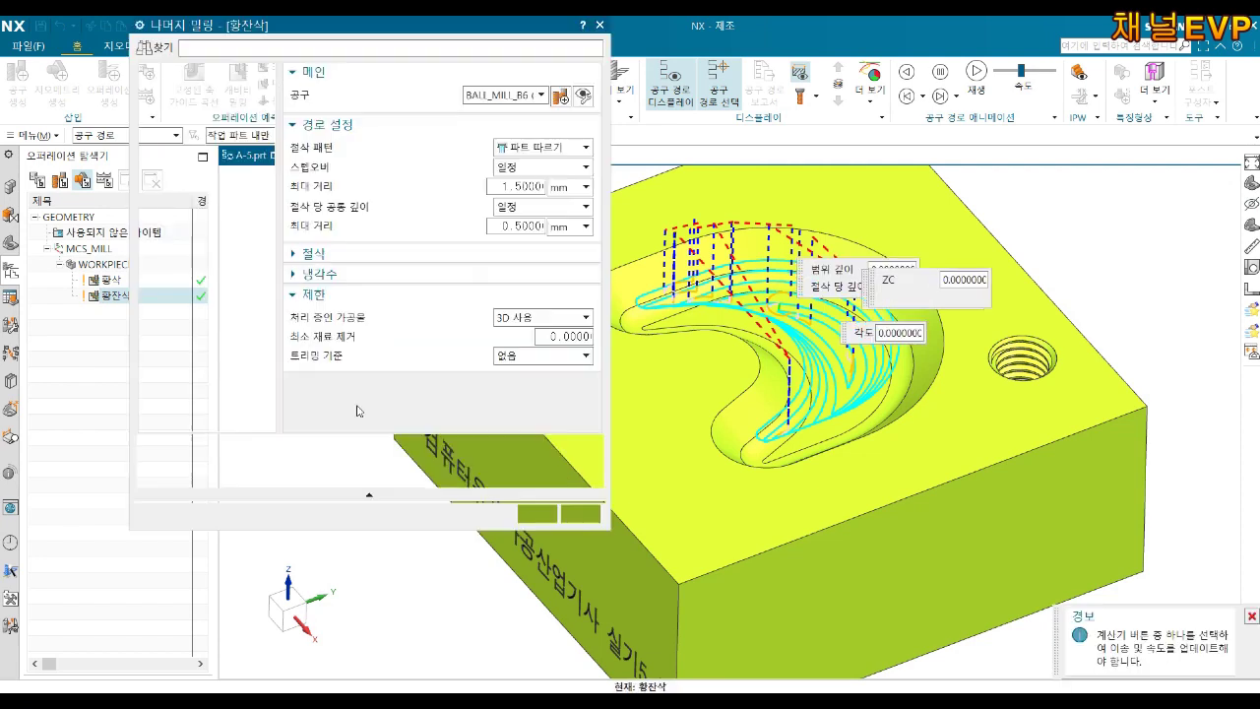
{"action": "left_click", "coordinate": [322, 469]}
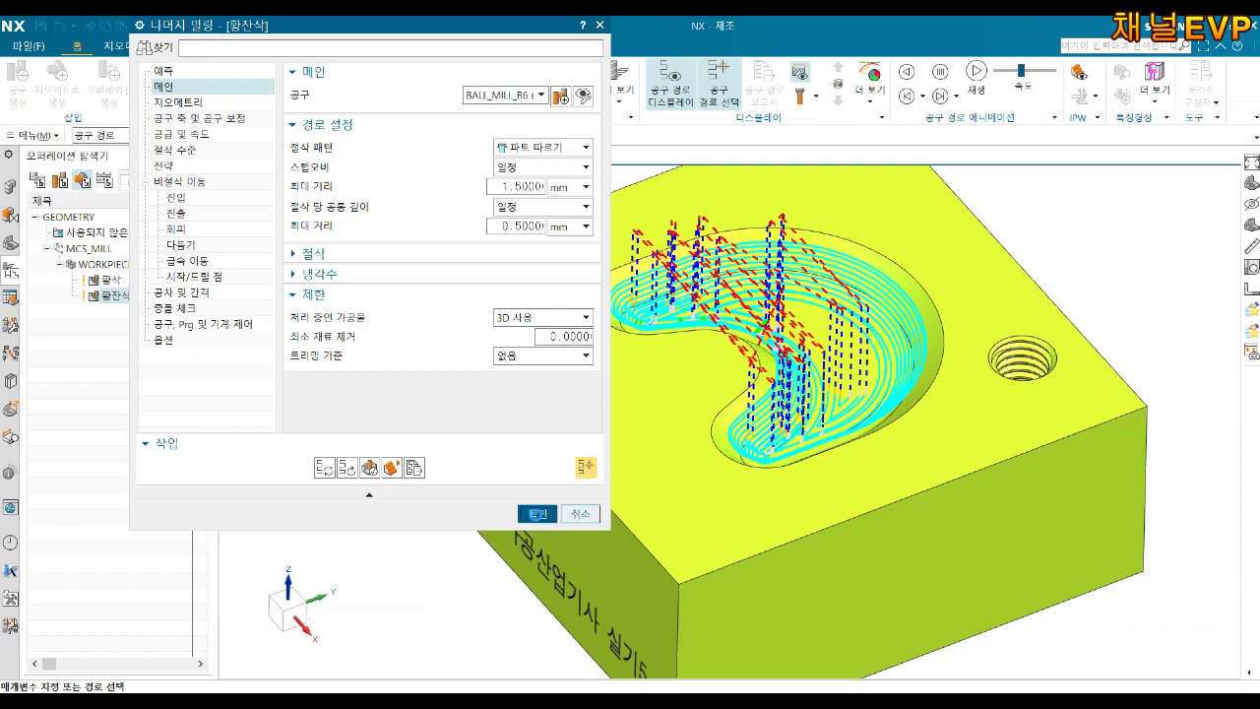
{"action": "left_click", "coordinate": [538, 512]}
{"action": "left_click", "coordinate": [124, 296], "text": "shift"}
{"action": "right_click", "coordinate": [123, 300]}
{"action": "mouse_move", "coordinate": [162, 510]}
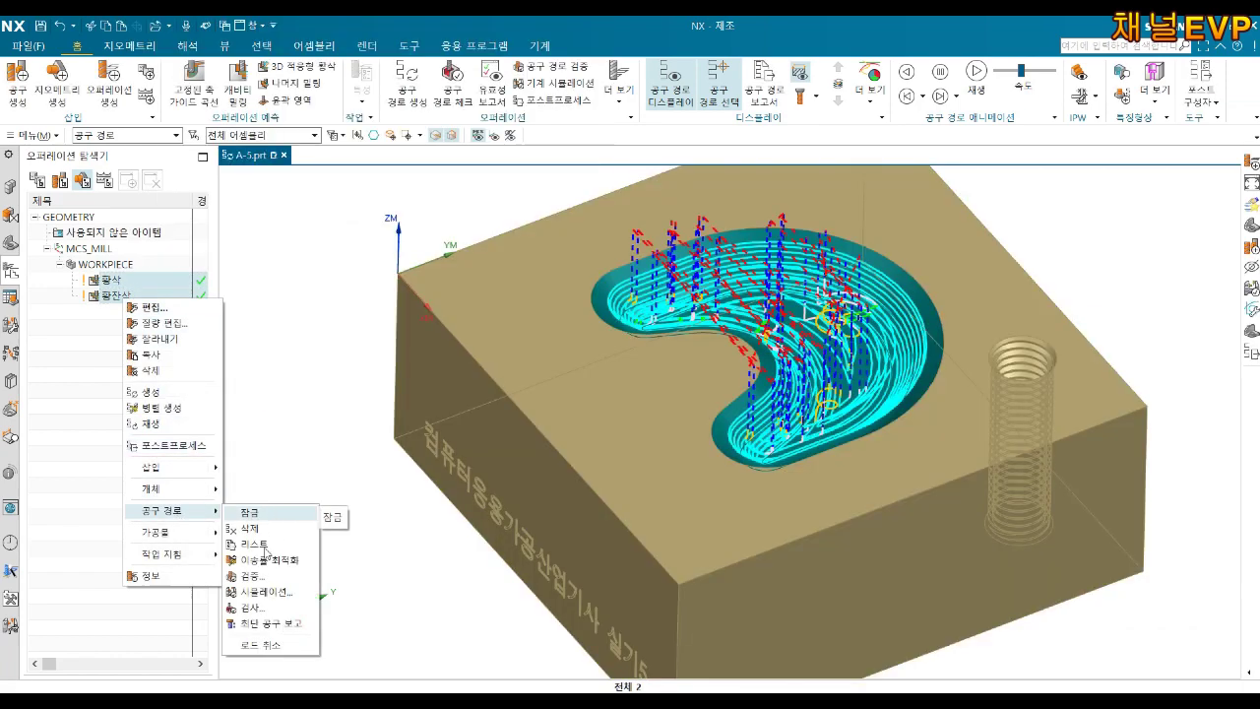
Verify the 황삭 and 황잔삭 toolpaths together with a 3D Dynamic material-removal replay.
{"action": "left_click", "coordinate": [253, 575]}
{"action": "scroll", "coordinate": [874, 309], "scroll_direction": "up", "scroll_amount": 2}
{"action": "middle_click_drag", "start_coordinate": [874, 309], "coordinate": [834, 357]}
{"action": "left_click", "coordinate": [252, 634]}
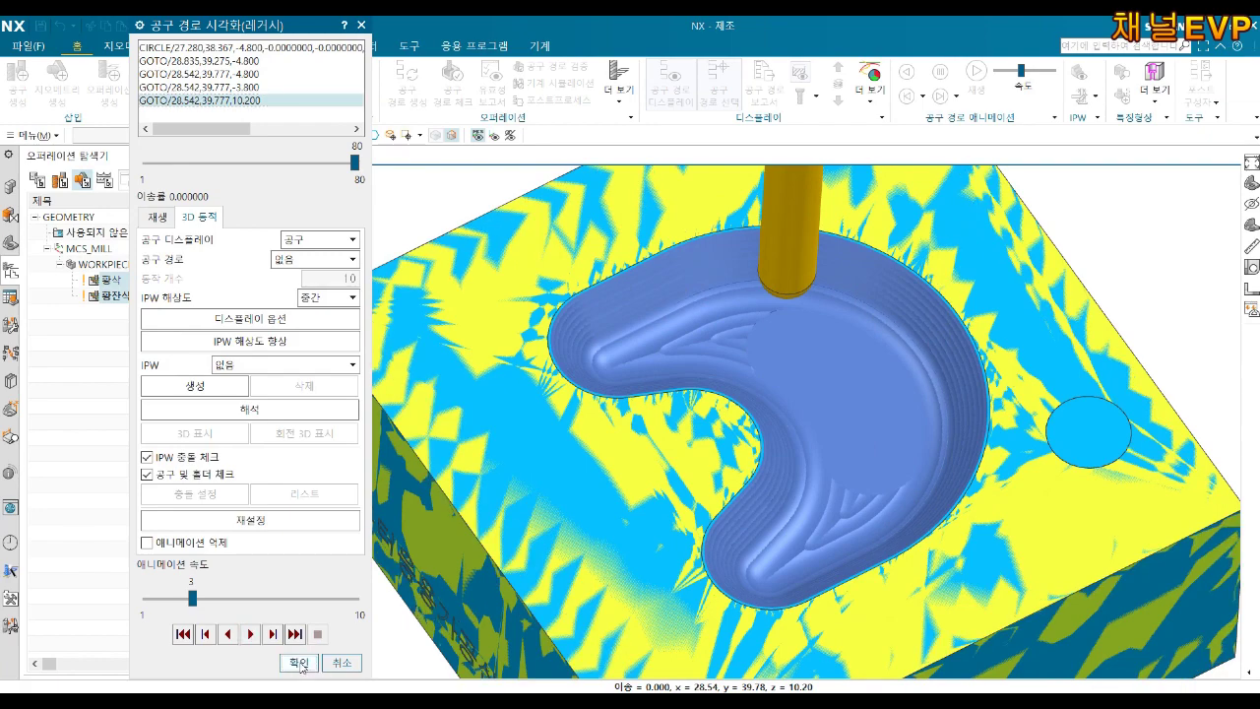
{"action": "left_click", "coordinate": [301, 662]}
{"action": "right_click", "coordinate": [122, 287]}
Insert a Fixed Axis Guiding Curves operation named 정삭 using BALL_MILL_B6 and MILL_FINISH.
{"action": "left_click", "coordinate": [107, 295]}
{"action": "right_click", "coordinate": [103, 298]}
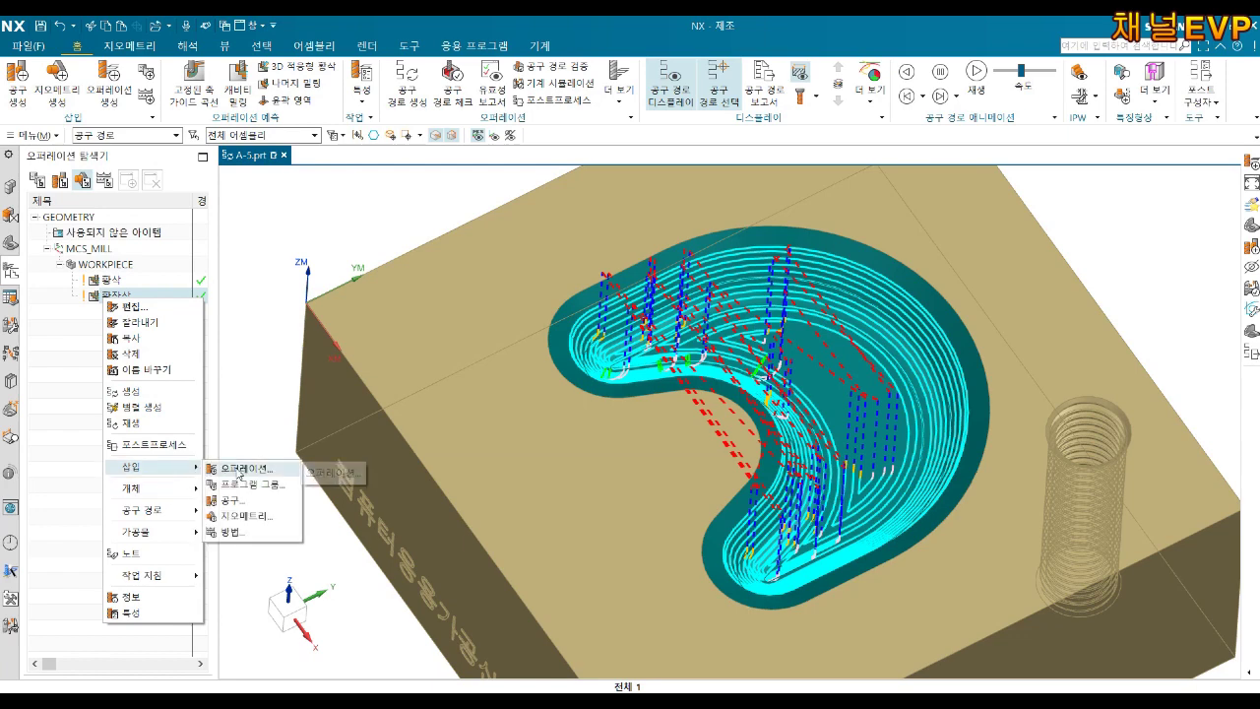
{"action": "left_click", "coordinate": [238, 471]}
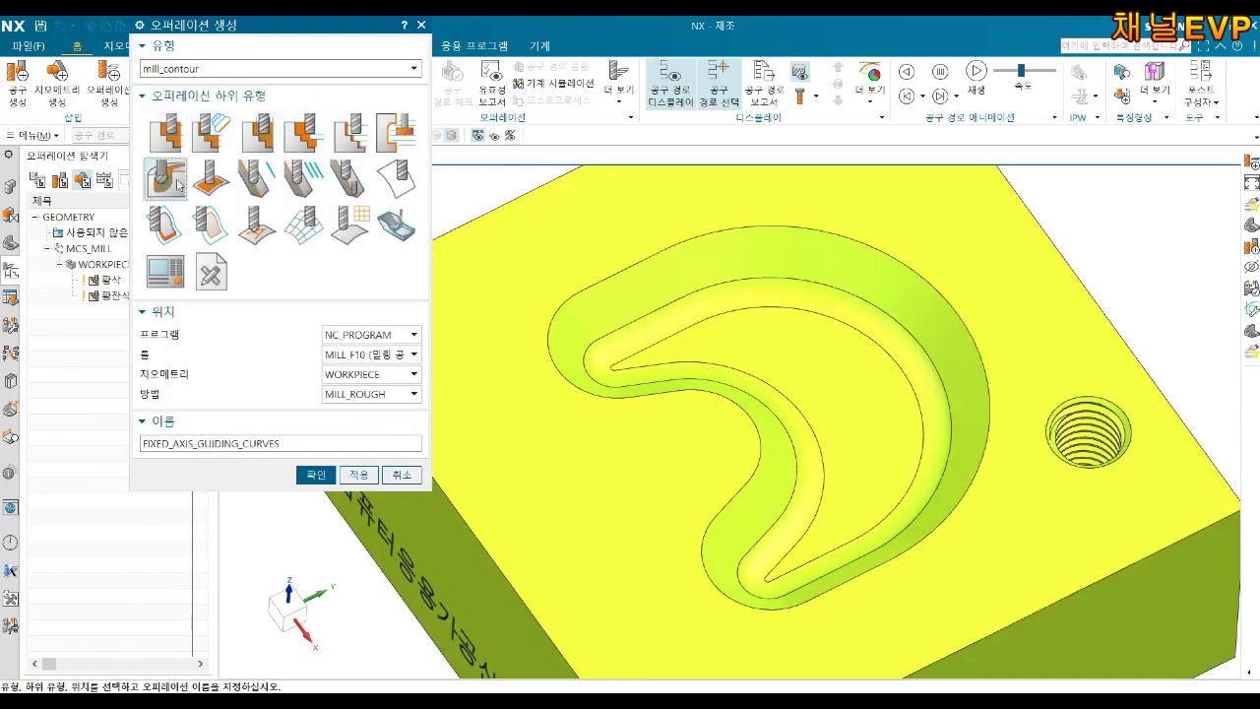
{"action": "left_click", "coordinate": [389, 356]}
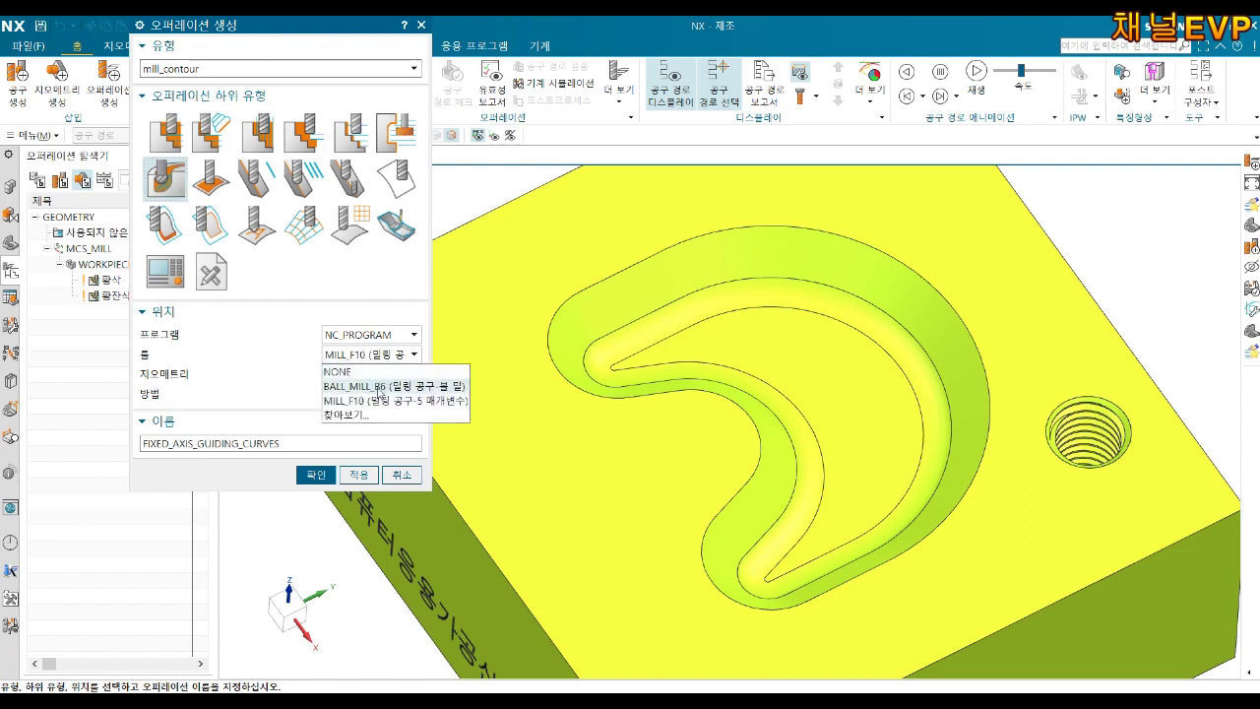
{"action": "left_click", "coordinate": [381, 391]}
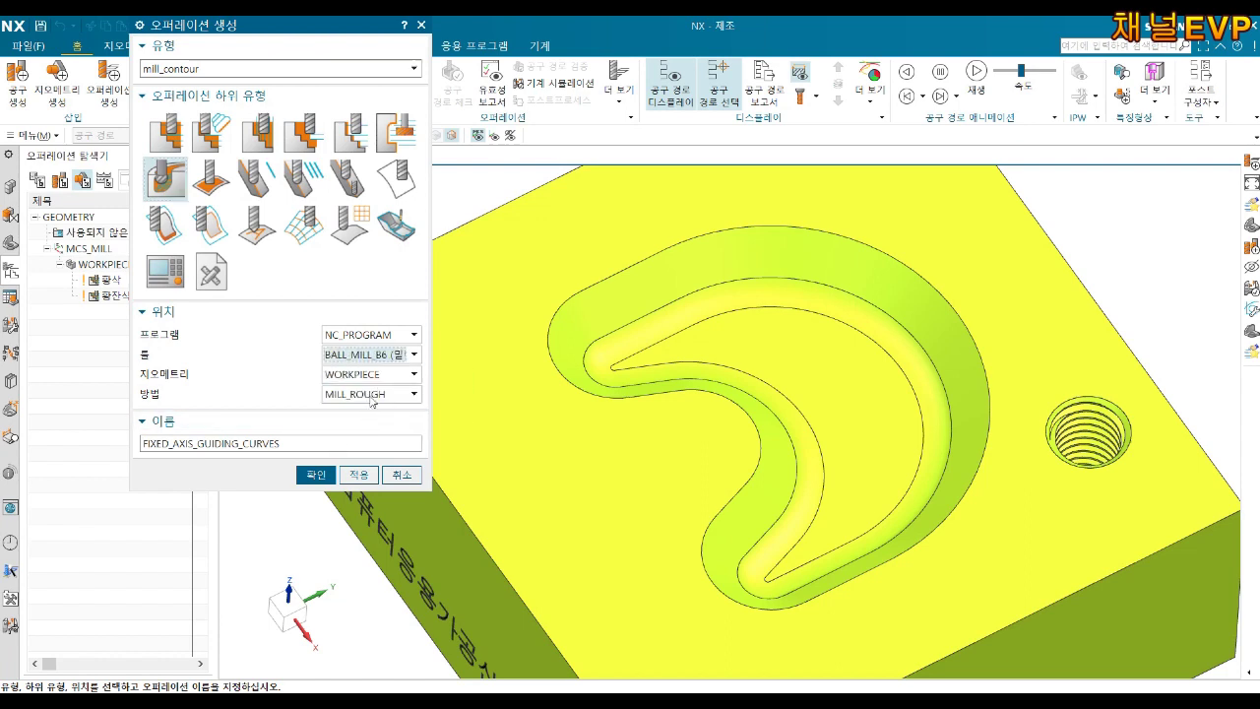
{"action": "left_click", "coordinate": [372, 395]}
{"action": "left_click", "coordinate": [372, 427]}
{"action": "type", "text": "정삭"}
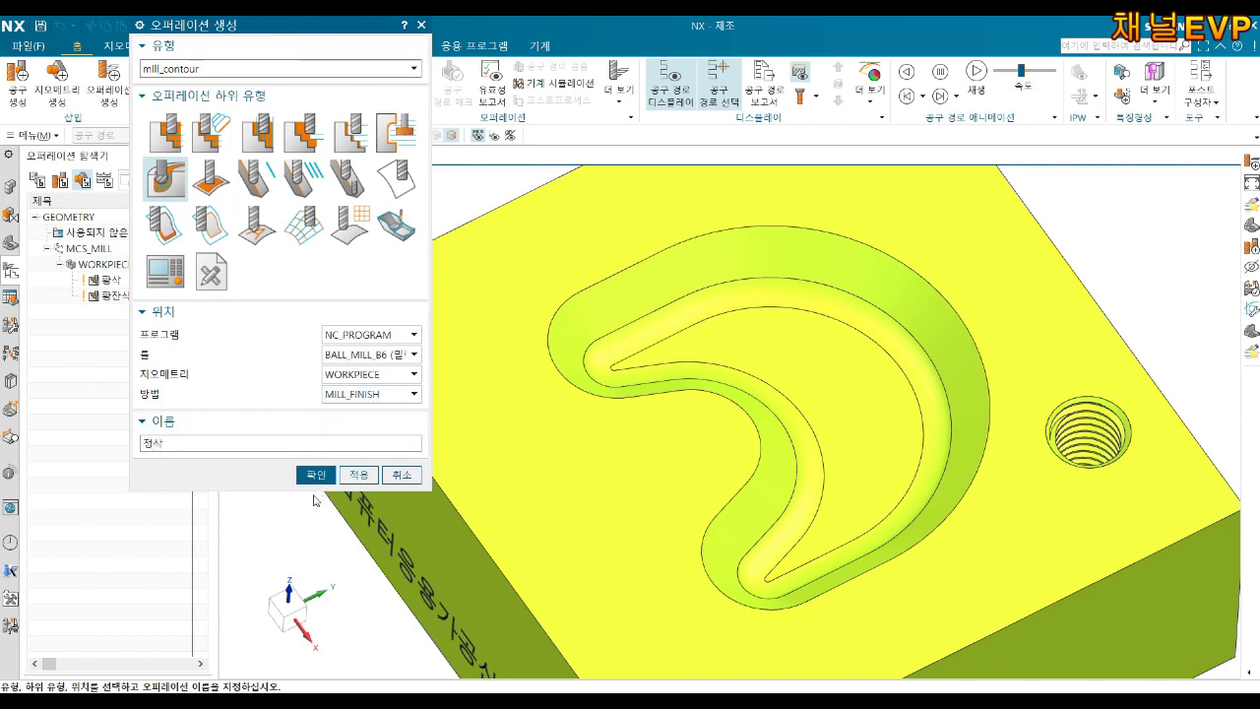
{"action": "left_click", "coordinate": [313, 475]}
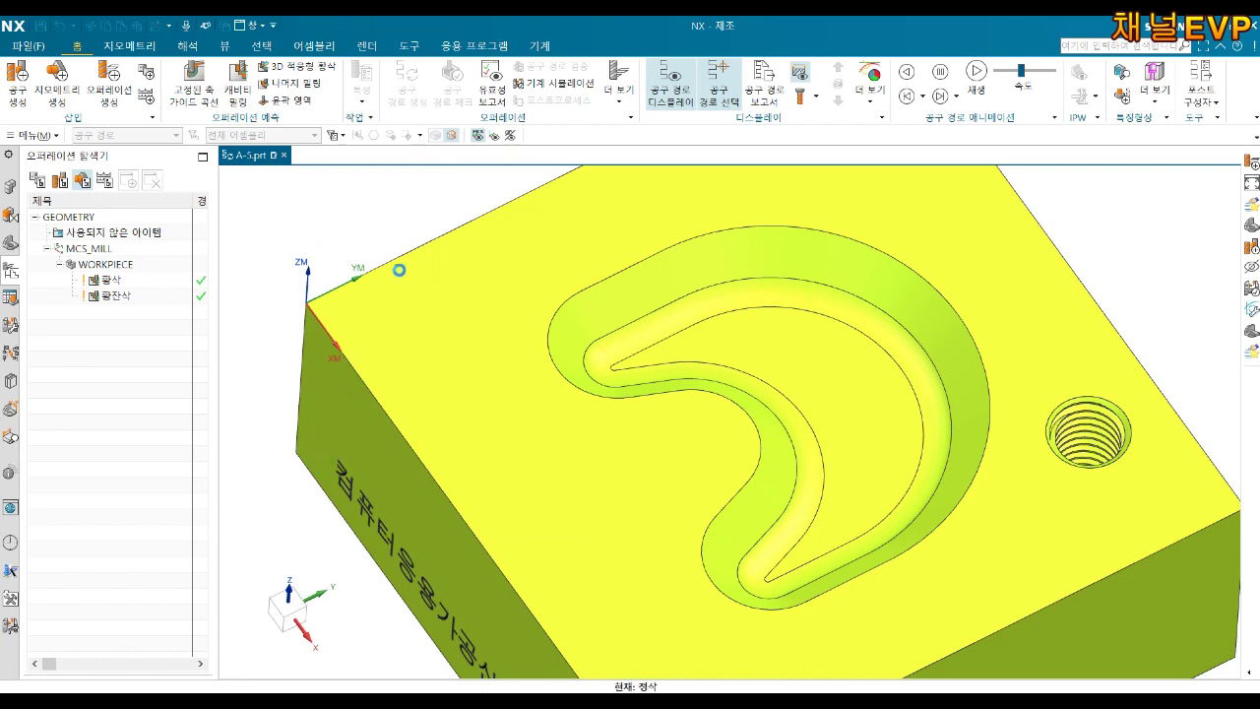
Use a Constant Offset pattern on the pocket's outer edge with 0.15 mm stepover.
{"action": "left_click", "coordinate": [514, 172]}
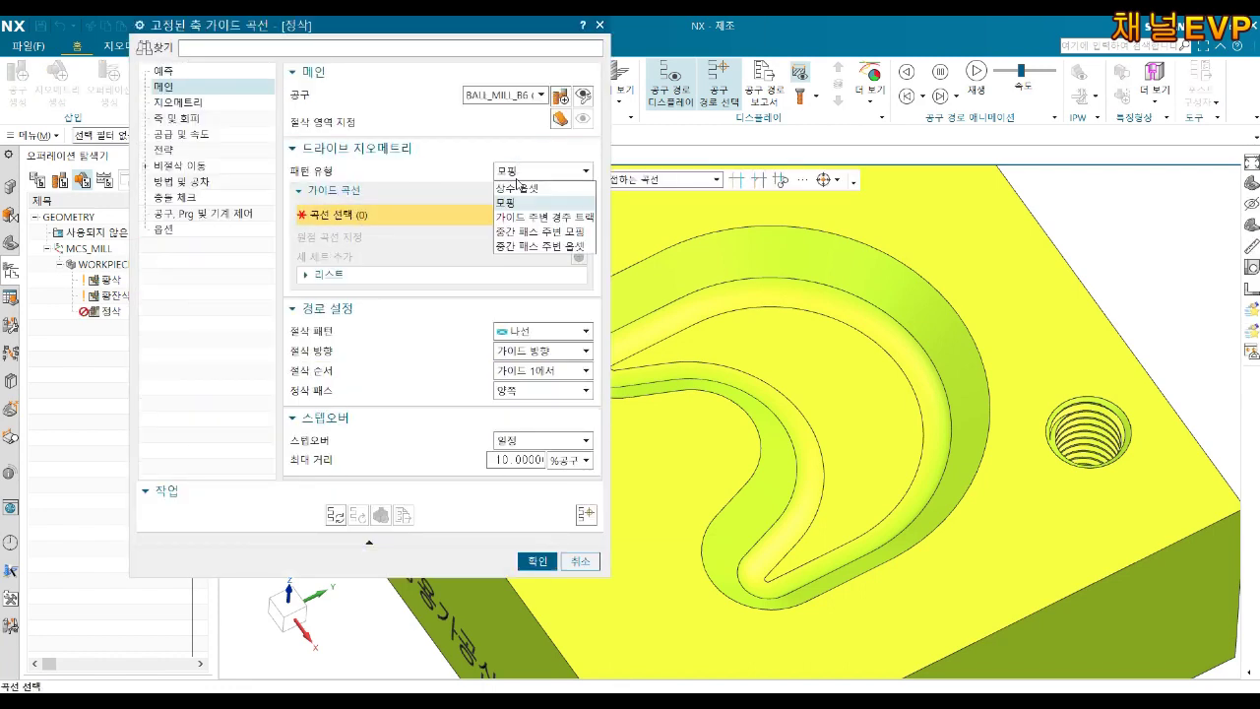
{"action": "left_click", "coordinate": [516, 187]}
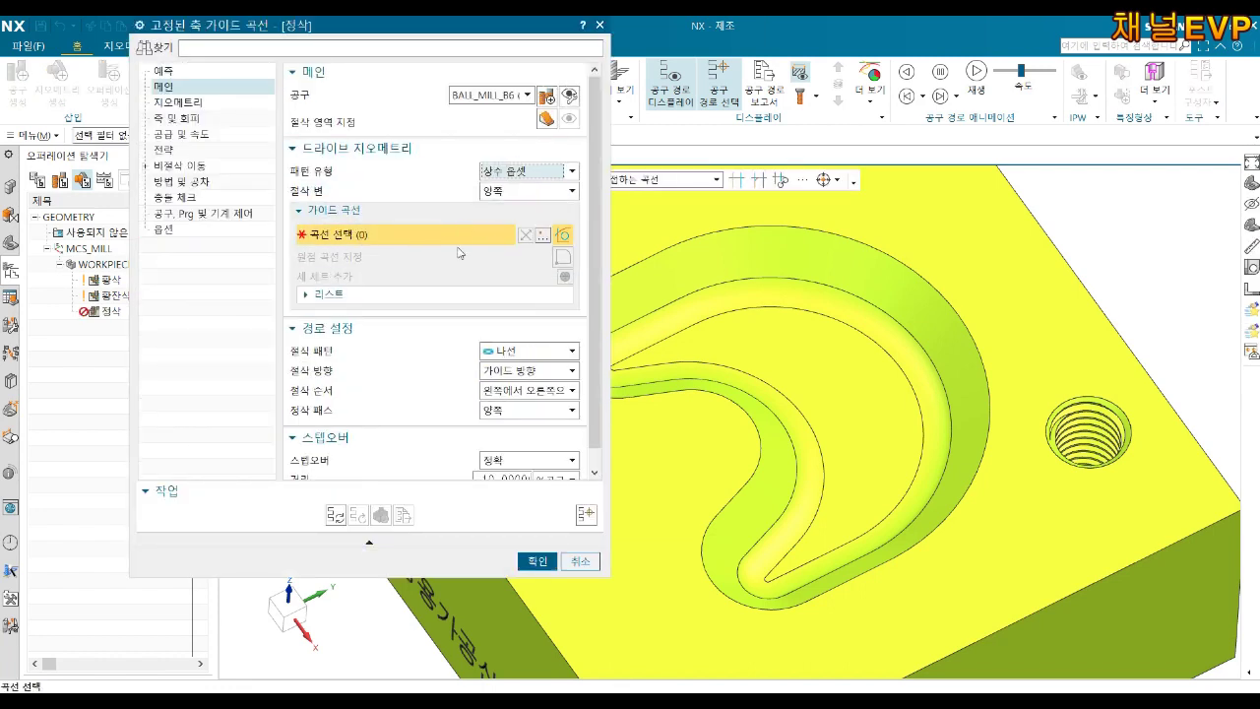
{"action": "left_click", "coordinate": [815, 230]}
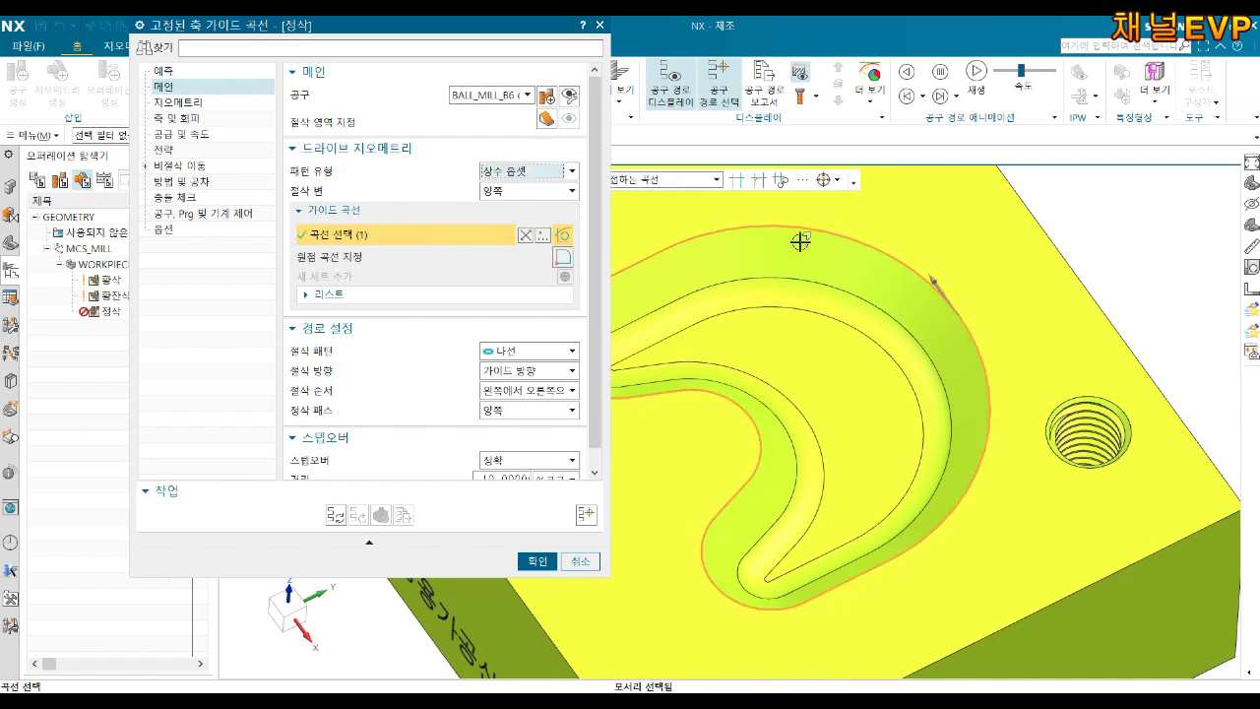
{"action": "scroll", "coordinate": [506, 372], "scroll_direction": "down", "scroll_amount": 1}
{"action": "left_click", "coordinate": [502, 460]}
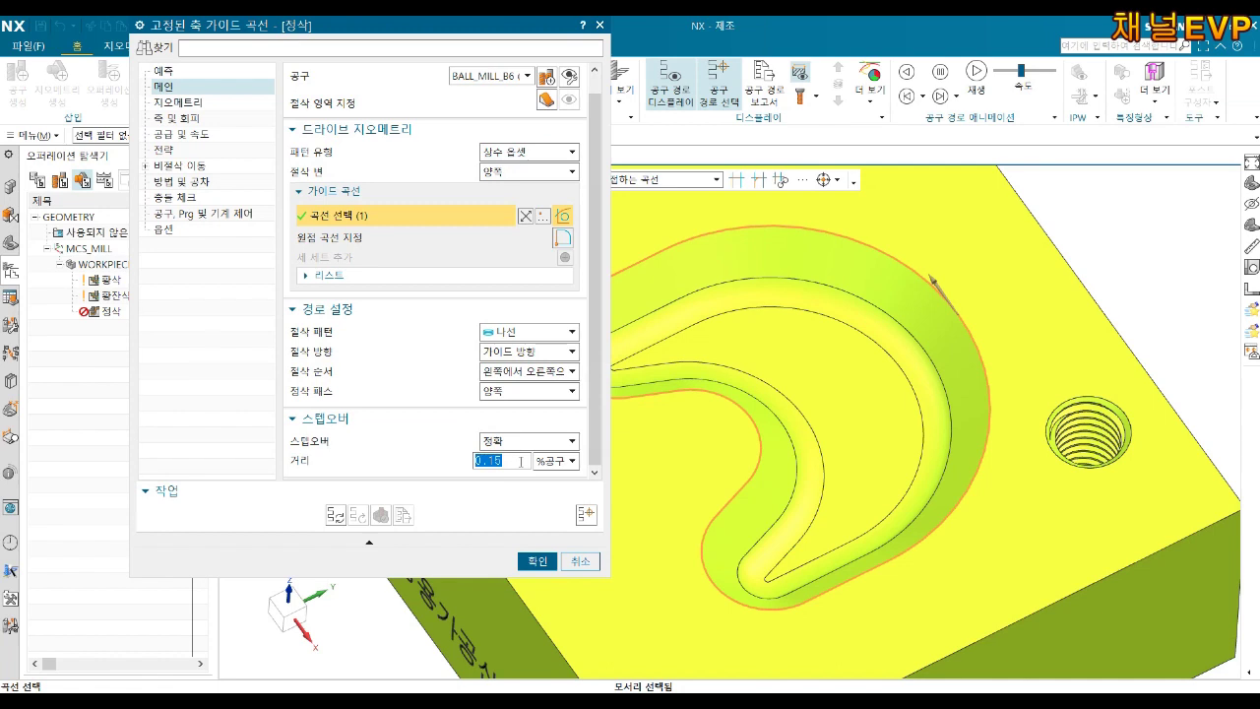
Specify the solid block as the operation's check geometry.
{"action": "left_click", "coordinate": [183, 105]}
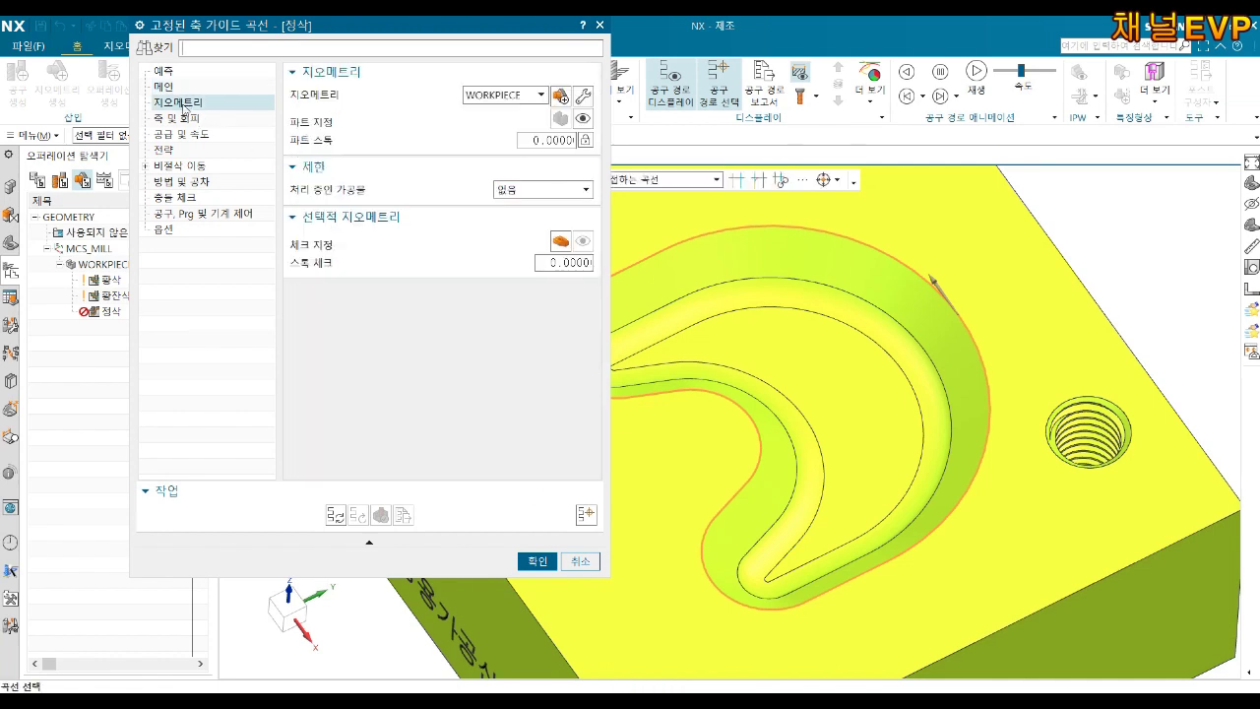
{"action": "left_click", "coordinate": [560, 241]}
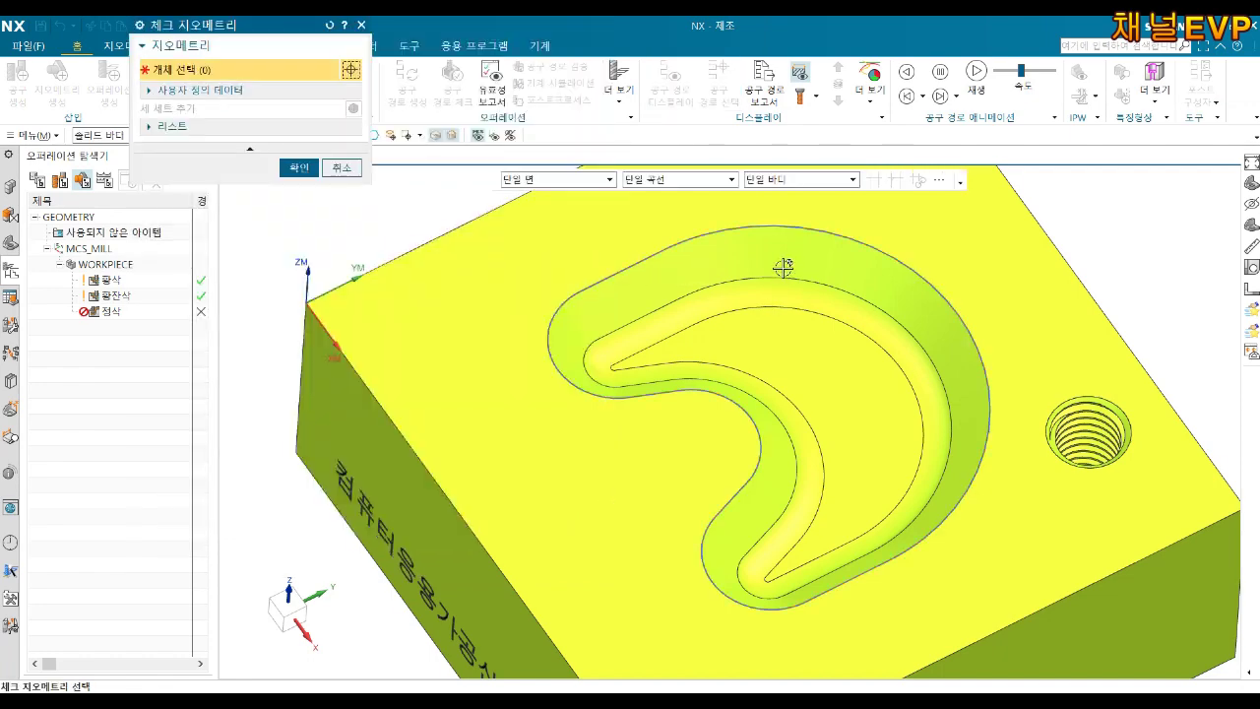
{"action": "left_click", "coordinate": [797, 295]}
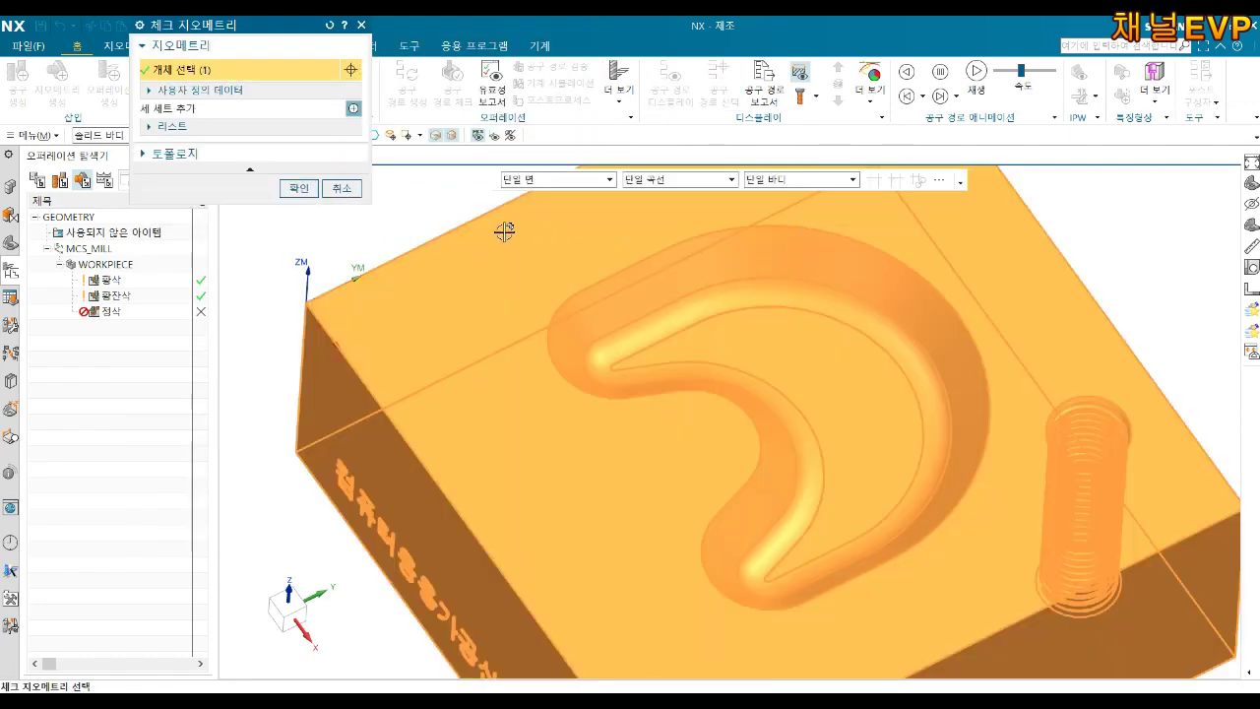
{"action": "left_click", "coordinate": [345, 189]}
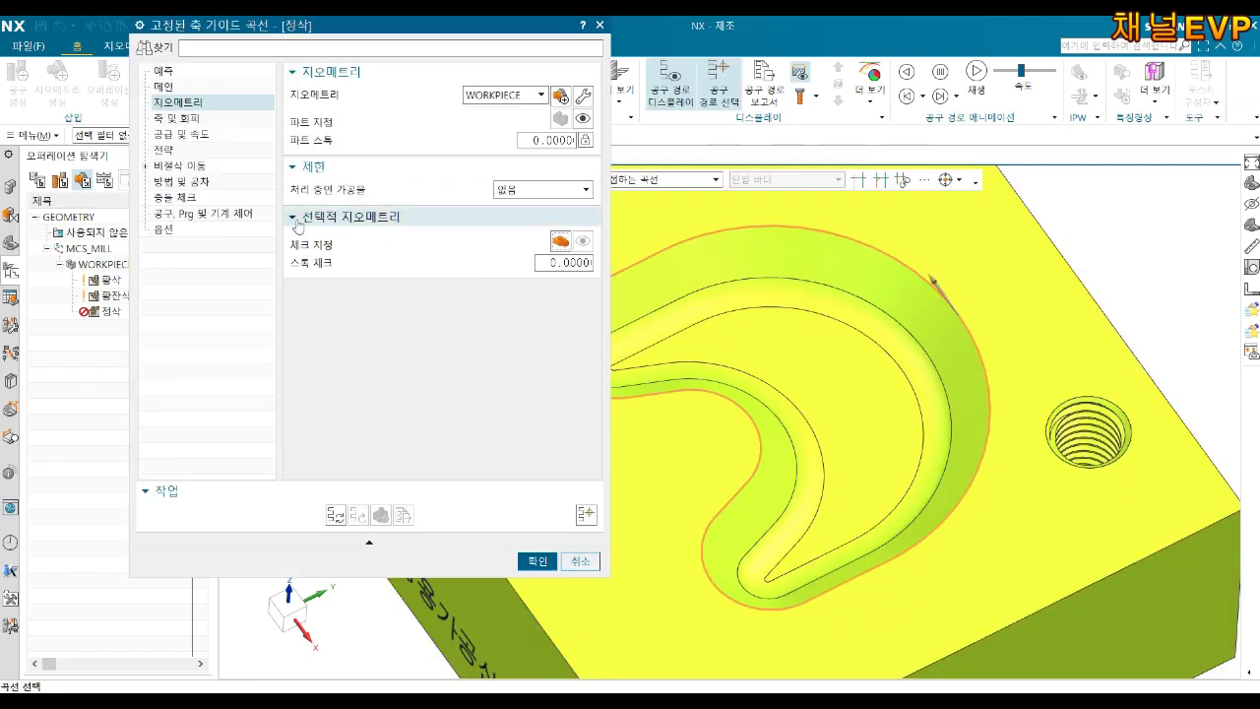
Specify the two pocket faces as the cut area.
{"action": "left_click", "coordinate": [178, 117]}
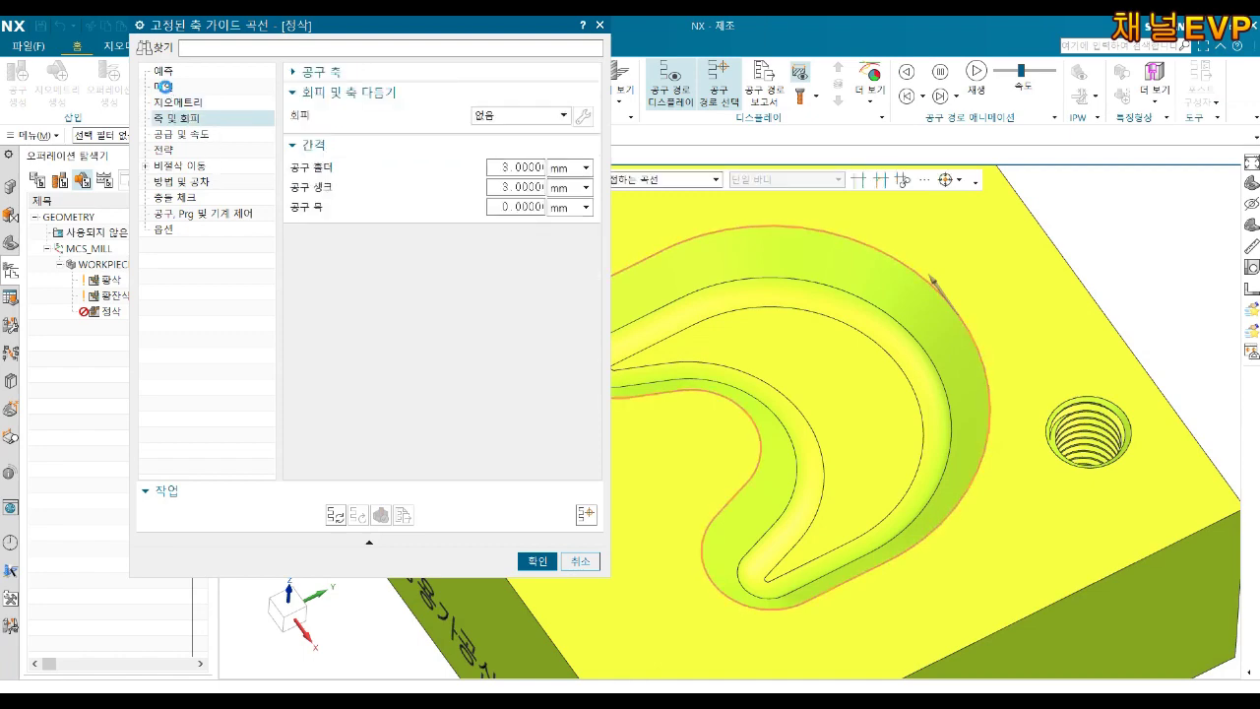
{"action": "scroll", "coordinate": [443, 114], "scroll_direction": "up", "scroll_amount": 5}
{"action": "left_click", "coordinate": [546, 119]}
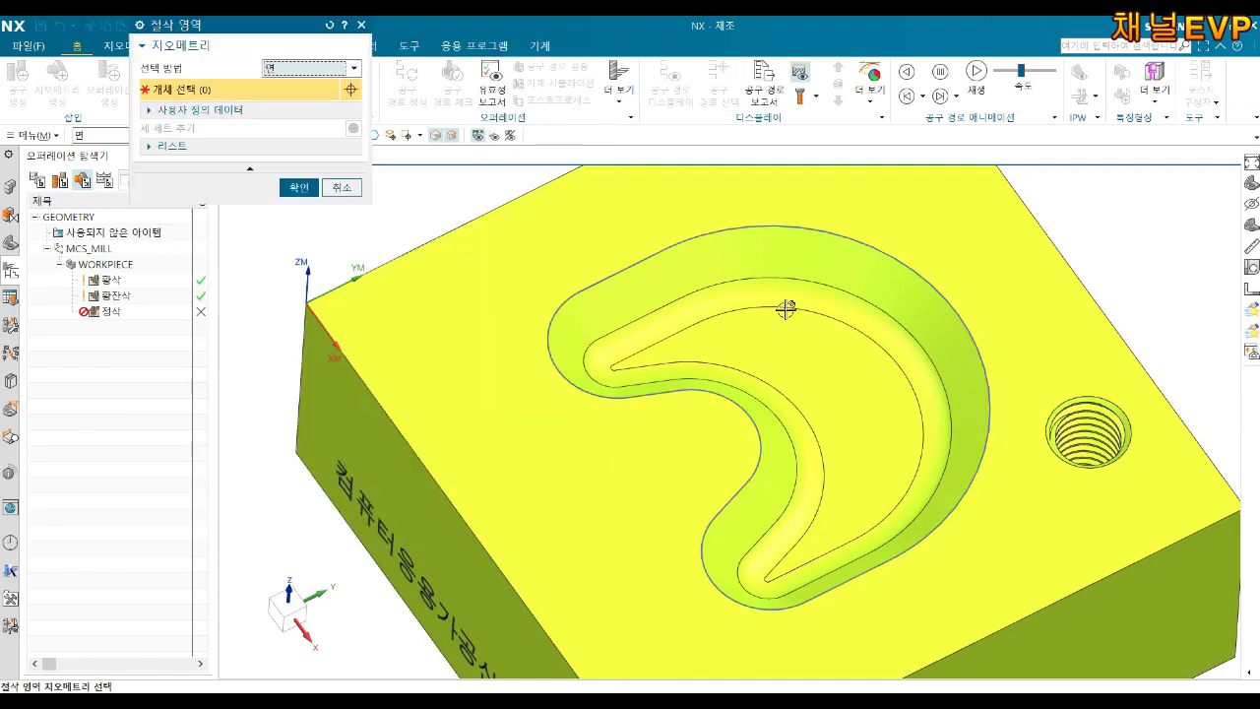
{"action": "left_click", "coordinate": [793, 298]}
{"action": "left_click", "coordinate": [805, 343]}
{"action": "left_click", "coordinate": [300, 167]}
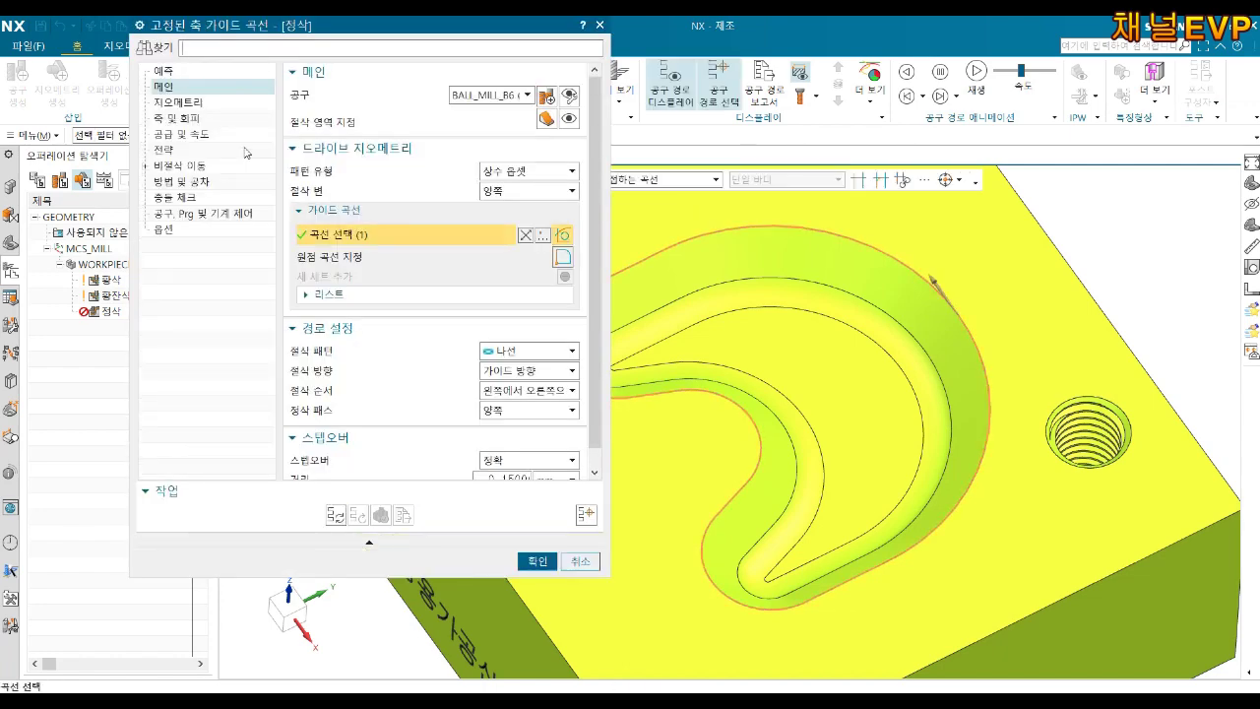
{"action": "left_click", "coordinate": [182, 72]}
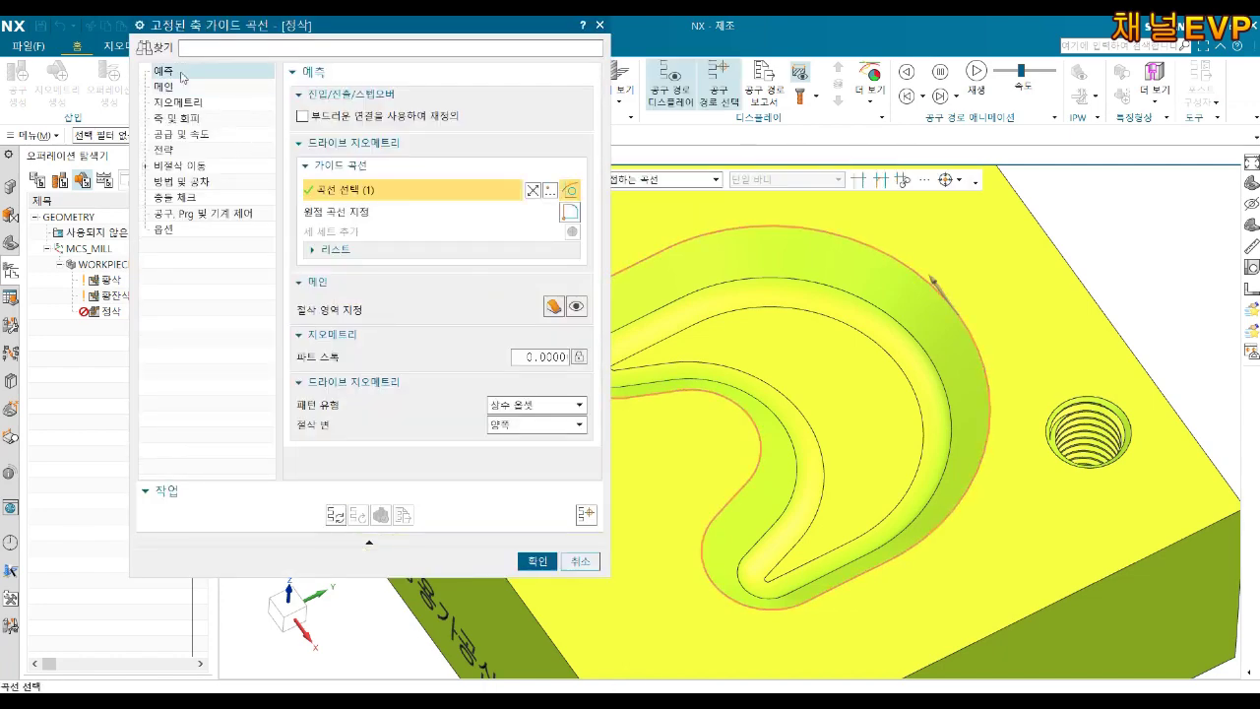
Set 정삭's spindle speed to 6000 rpm and cutting feed to 1200 mmpm.
{"action": "left_click", "coordinate": [179, 135]}
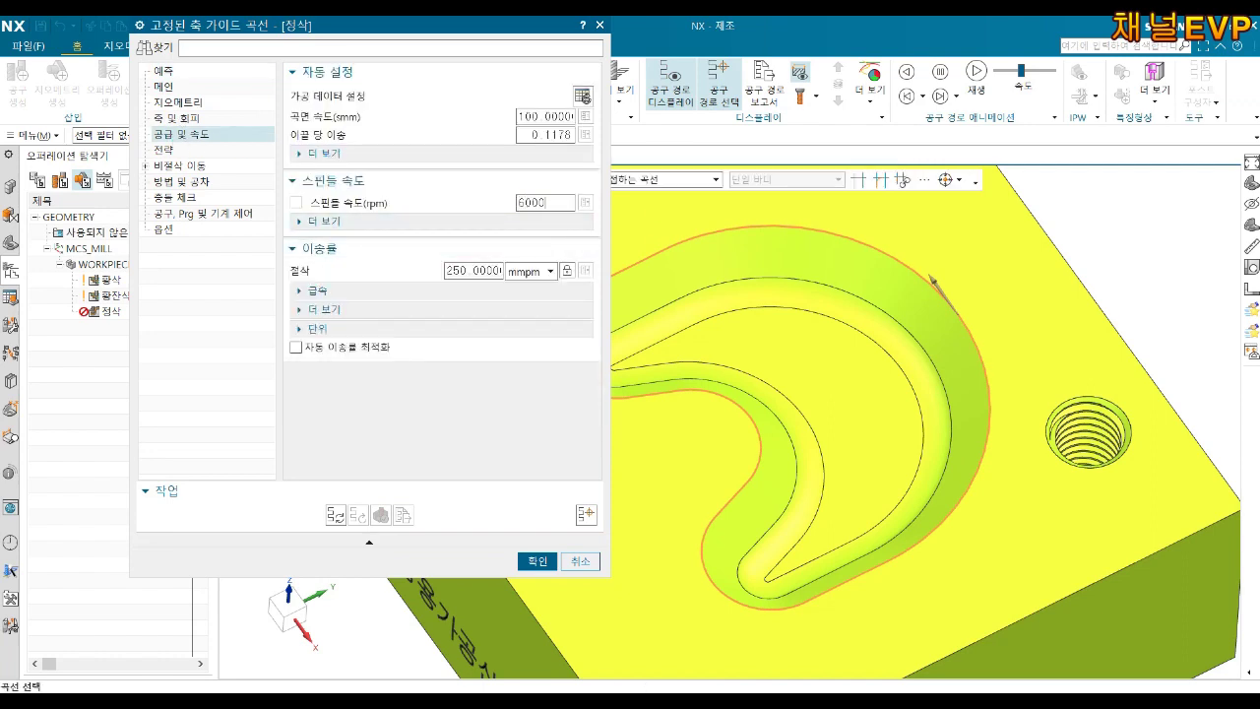
{"action": "type", "text": "0"}
{"action": "key", "text": "Return"}
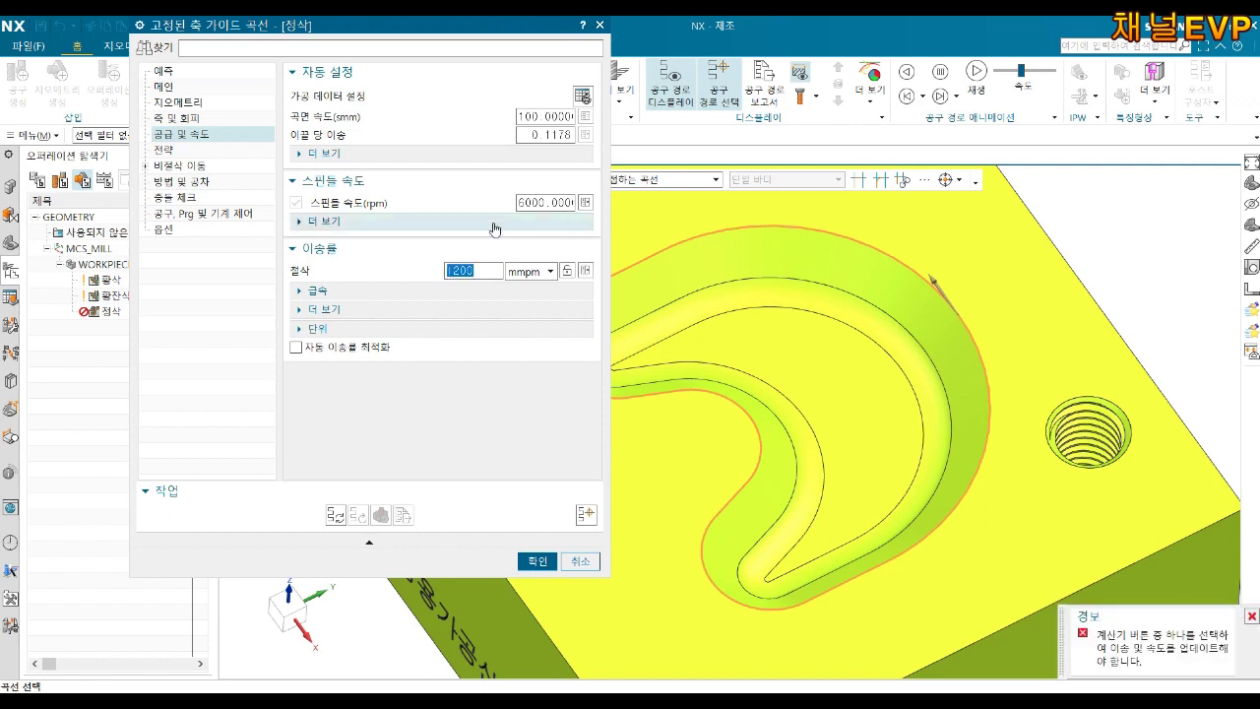
Enable smooth connections between passes in the non-cutting moves.
{"action": "left_click", "coordinate": [185, 168]}
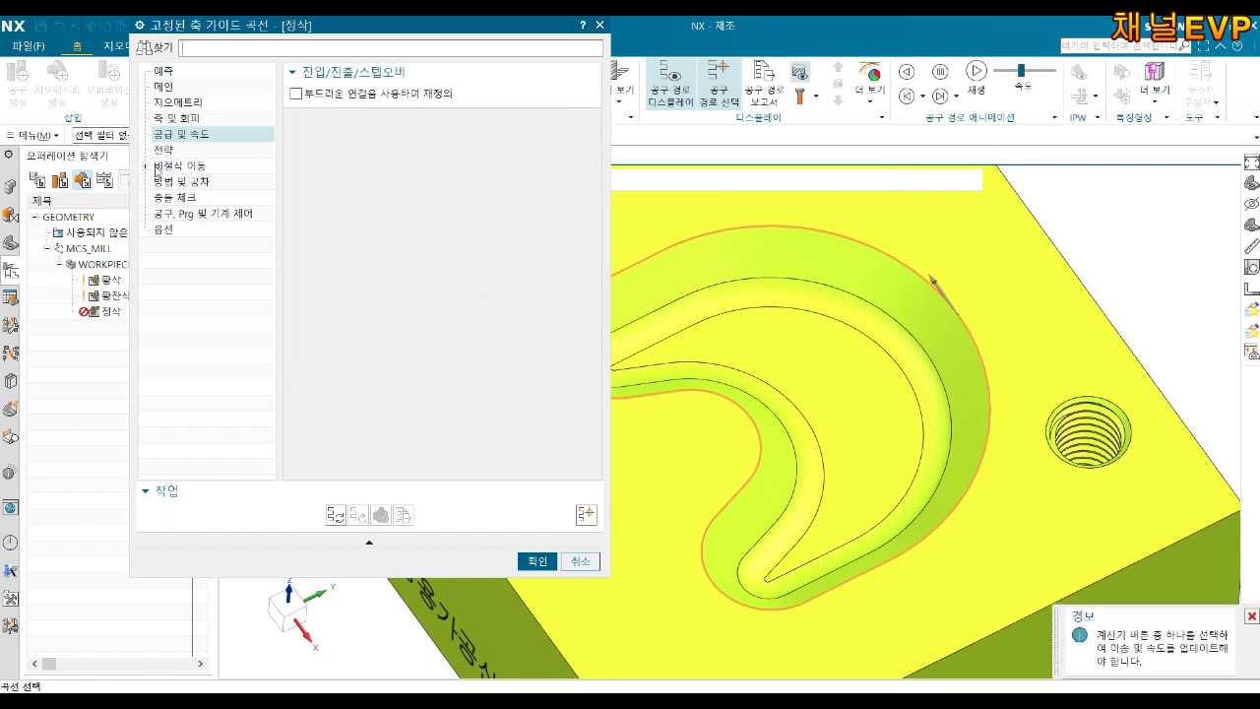
{"action": "left_click", "coordinate": [145, 165]}
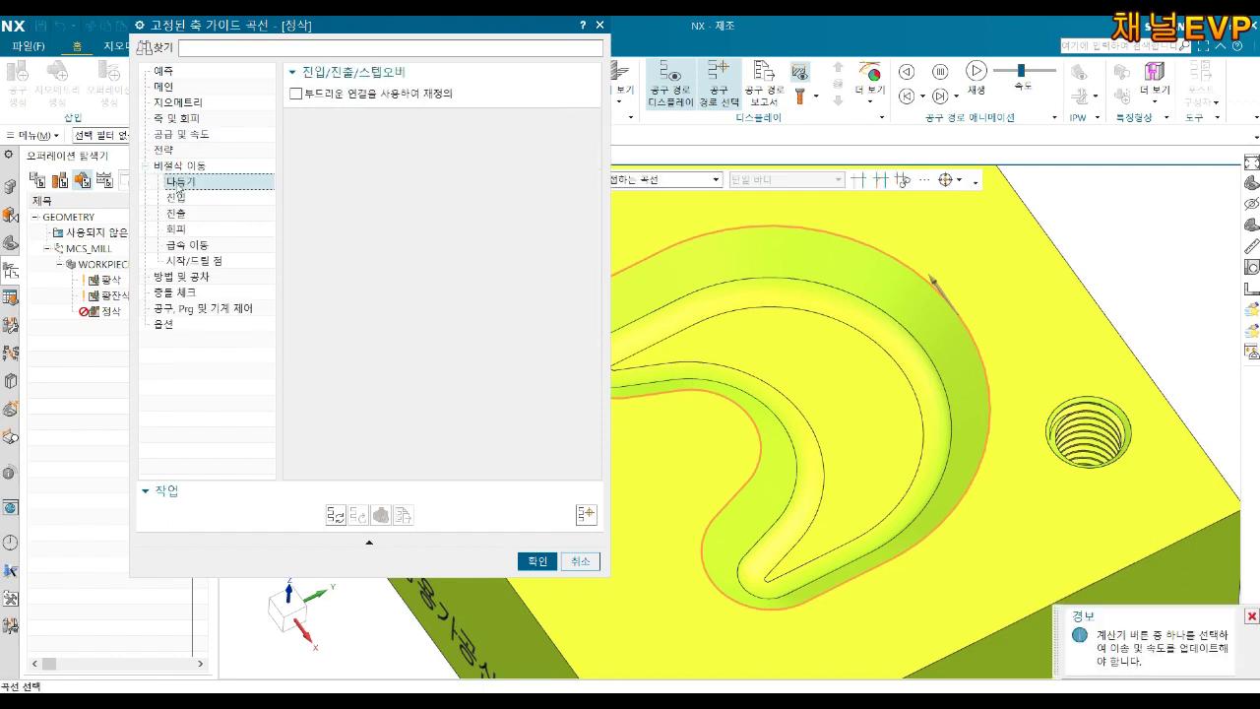
{"action": "left_click", "coordinate": [325, 97]}
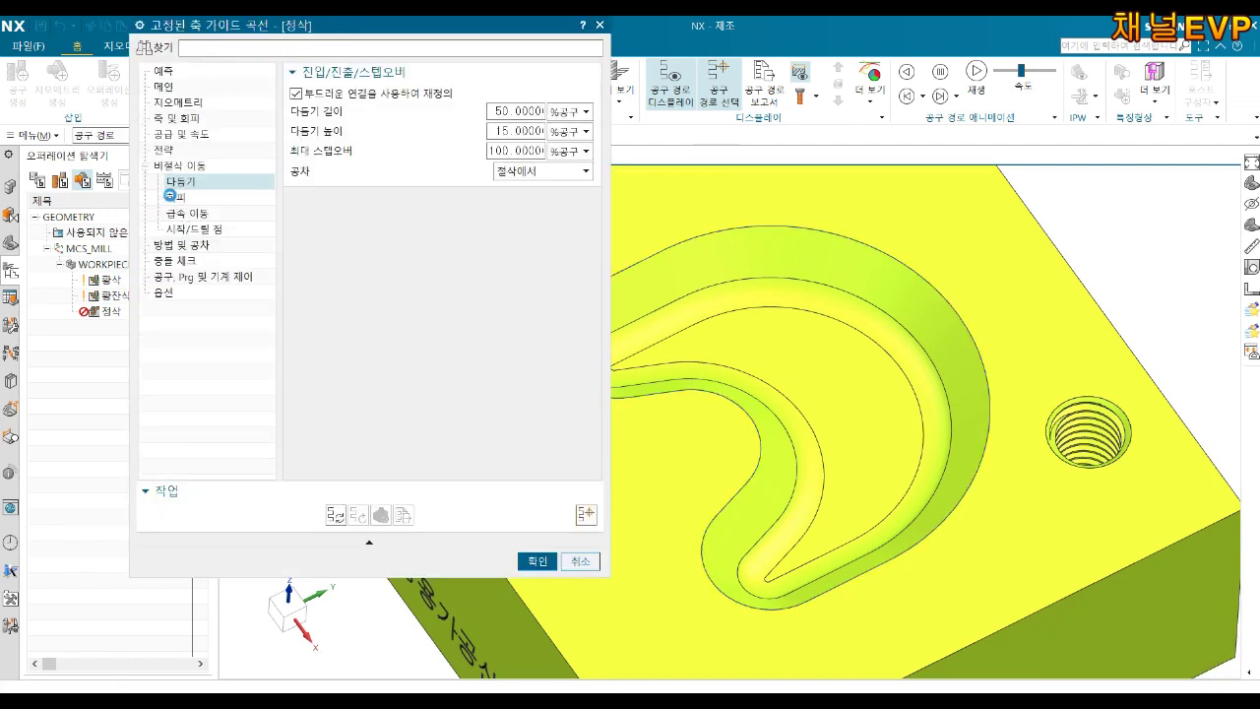
{"action": "left_click", "coordinate": [173, 197]}
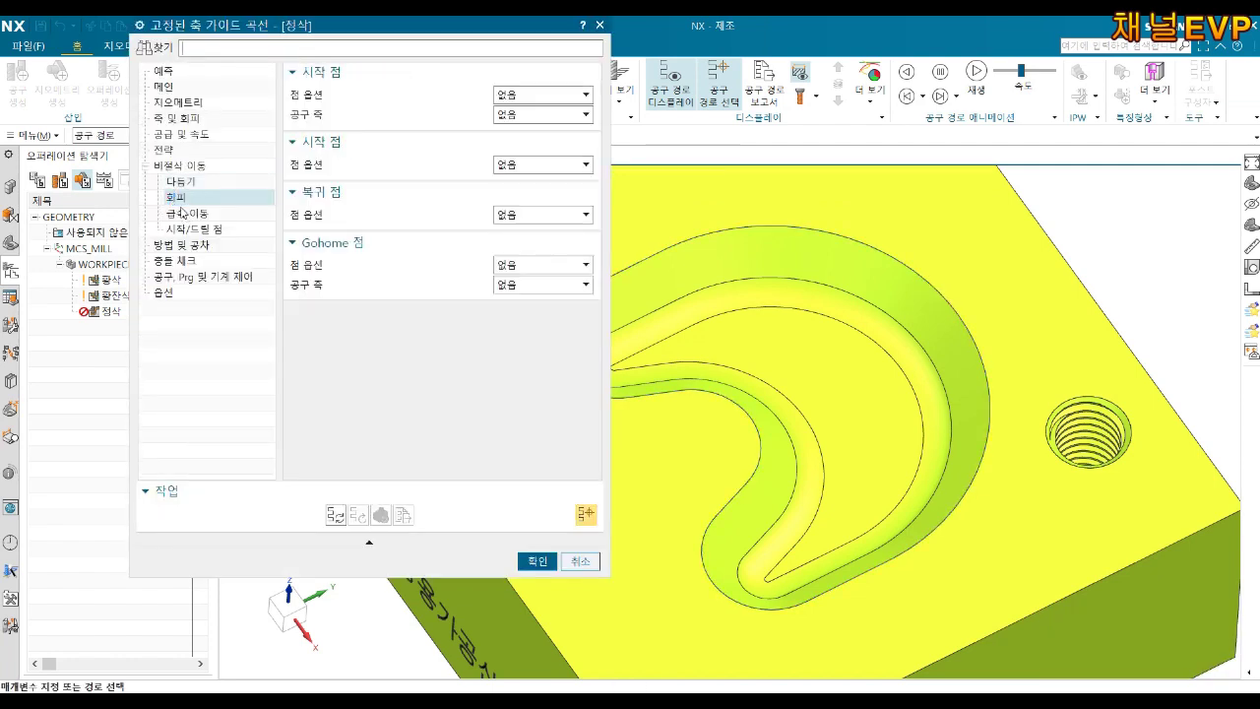
{"action": "left_click", "coordinate": [193, 284]}
{"action": "left_click", "coordinate": [569, 151]}
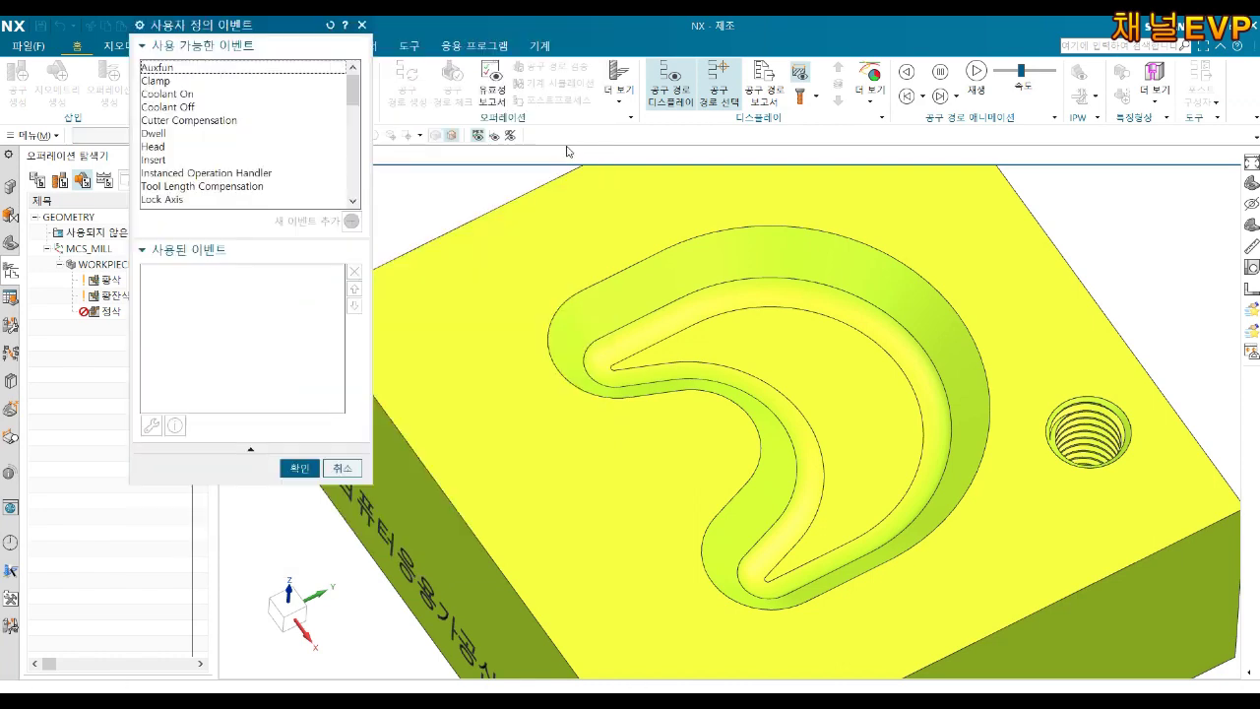
Add a flood Coolant On start-of-path event and generate the 정삭 guiding-curve toolpath.
{"action": "left_click", "coordinate": [352, 221]}
{"action": "left_click", "coordinate": [301, 182]}
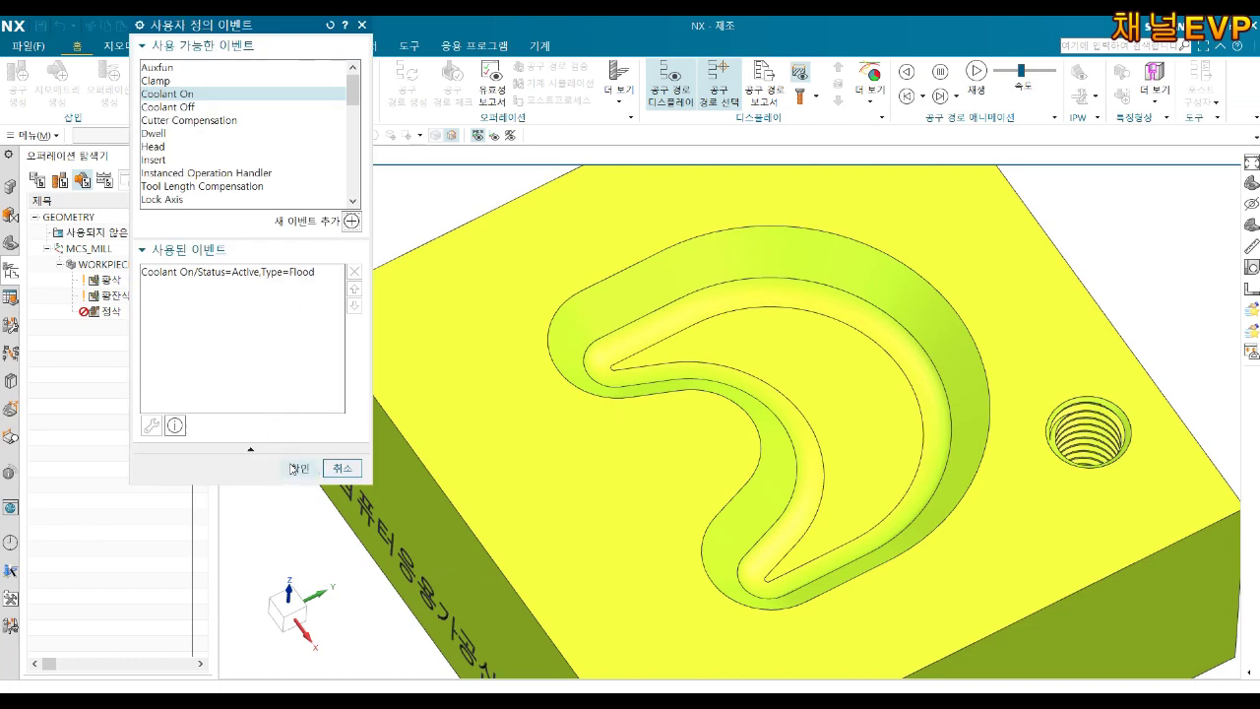
{"action": "left_click", "coordinate": [292, 467]}
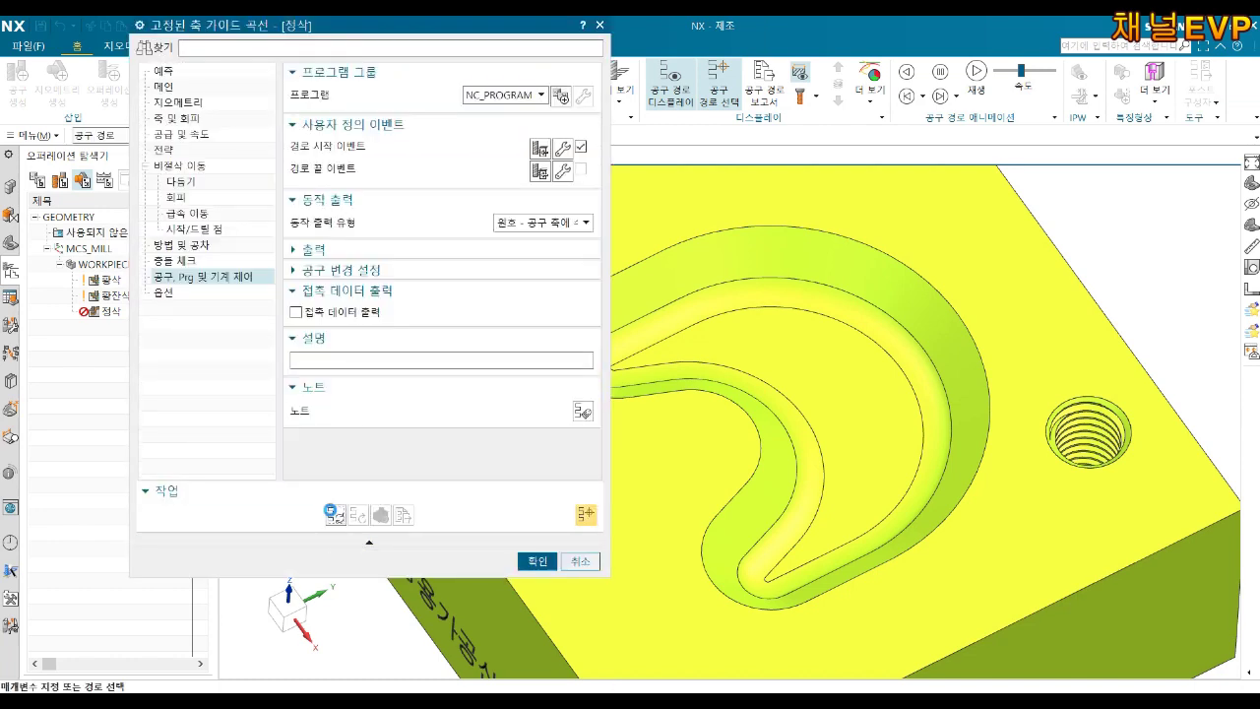
{"action": "left_click", "coordinate": [335, 513]}
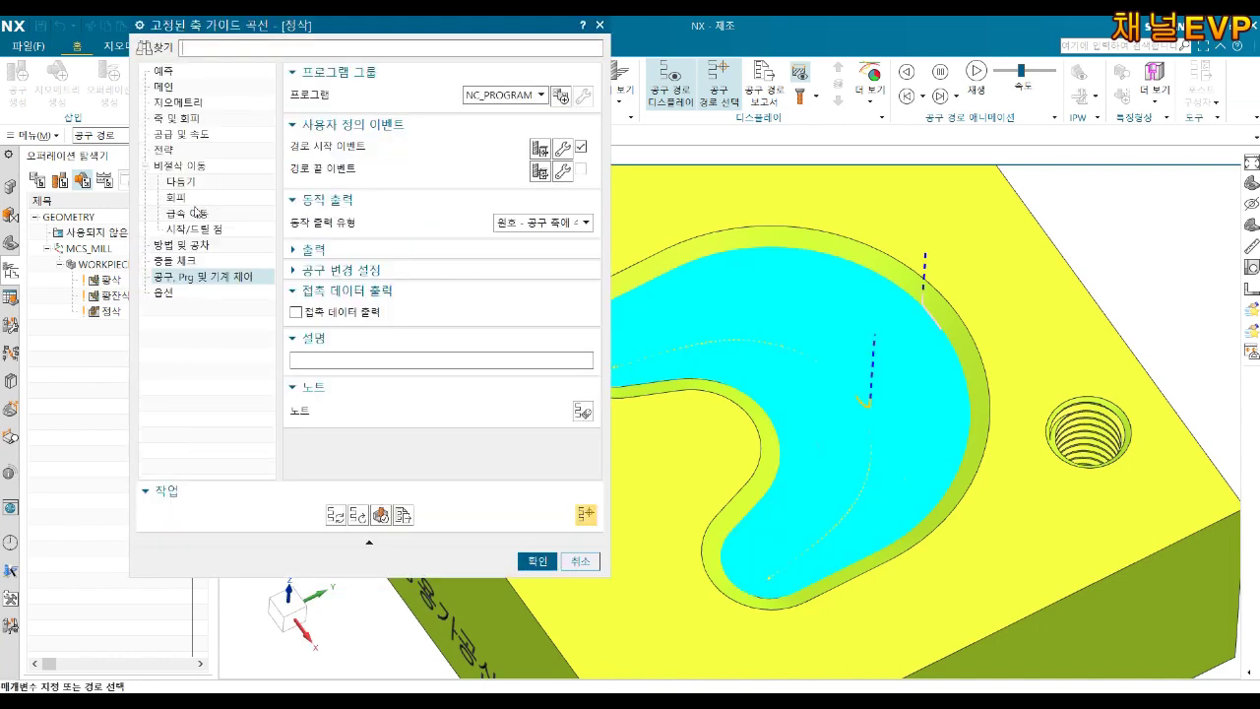
{"action": "left_click", "coordinate": [177, 102]}
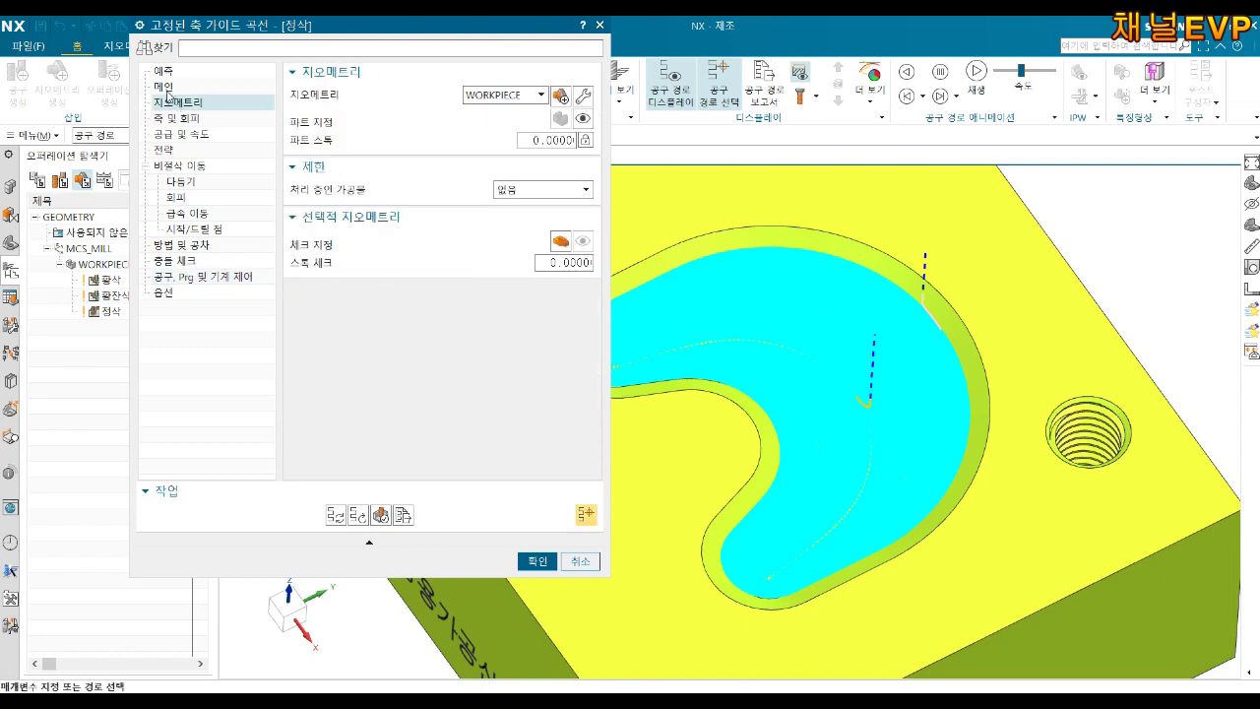
Set 정삭's cut order to right-to-left, regenerate and accept, then select all three operations.
{"action": "left_click", "coordinate": [164, 88]}
{"action": "left_click", "coordinate": [537, 390]}
{"action": "left_click", "coordinate": [531, 424]}
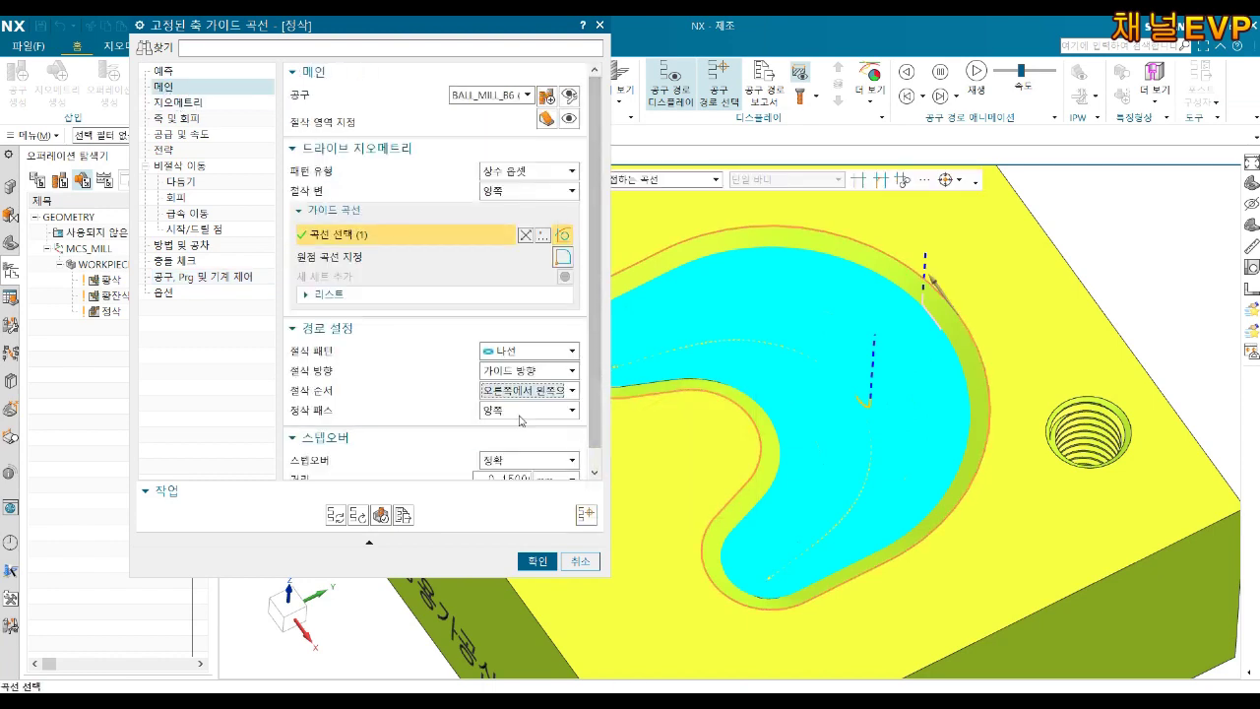
{"action": "left_click", "coordinate": [336, 515]}
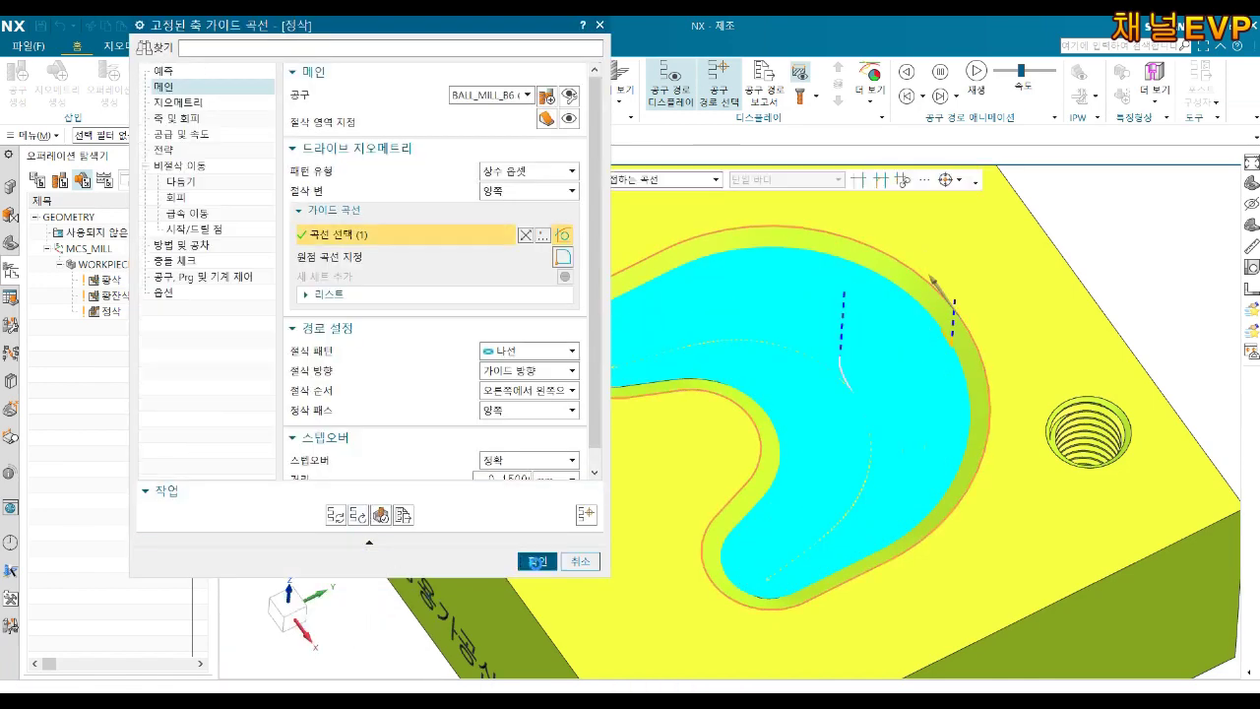
{"action": "left_click", "coordinate": [537, 562]}
{"action": "left_click", "coordinate": [105, 281]}
{"action": "left_click", "coordinate": [111, 310], "text": "shift"}
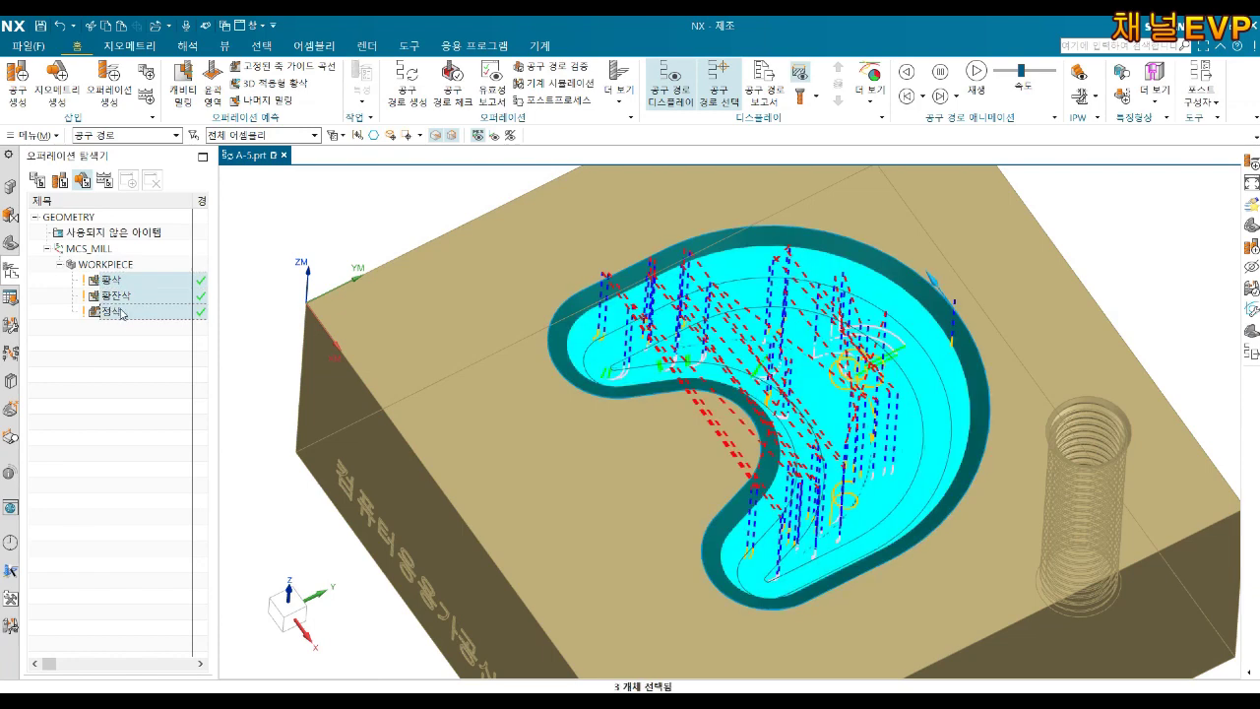
Replay all three operations as 3D Dynamic material removal through 1132 moves, inspect the pocket, close.
{"action": "right_click", "coordinate": [123, 311]}
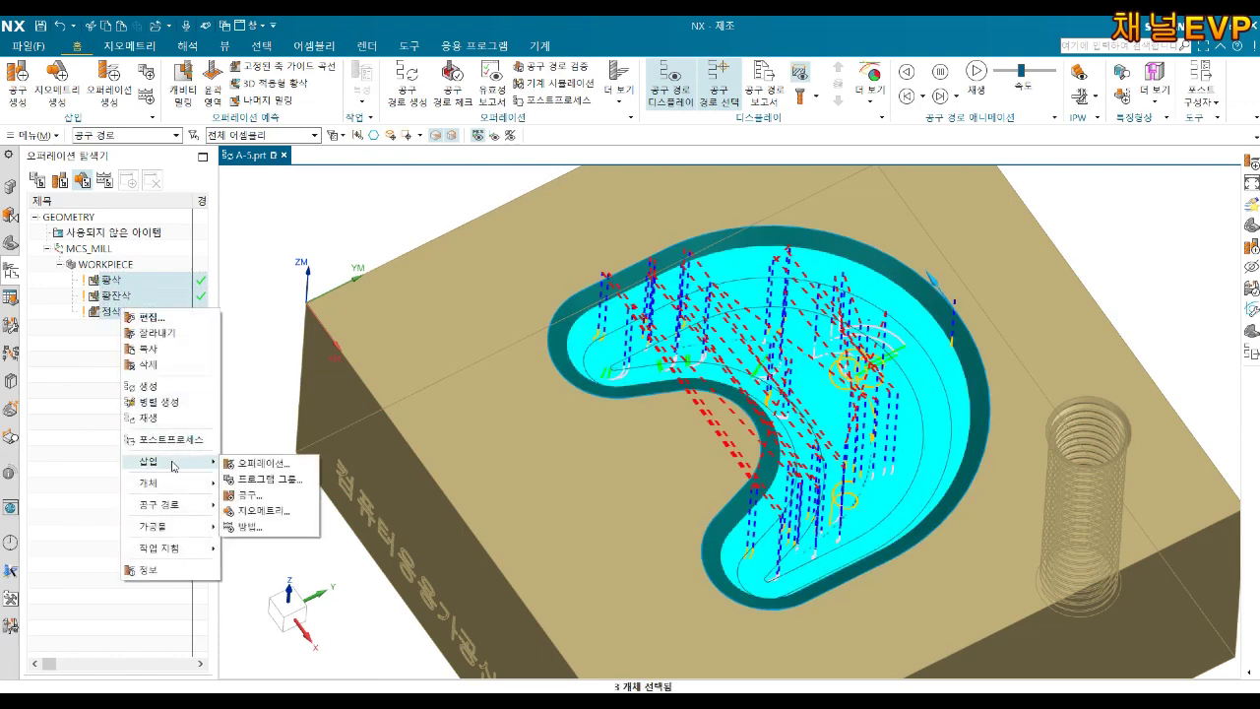
{"action": "mouse_move", "coordinate": [168, 504]}
{"action": "left_click", "coordinate": [260, 572]}
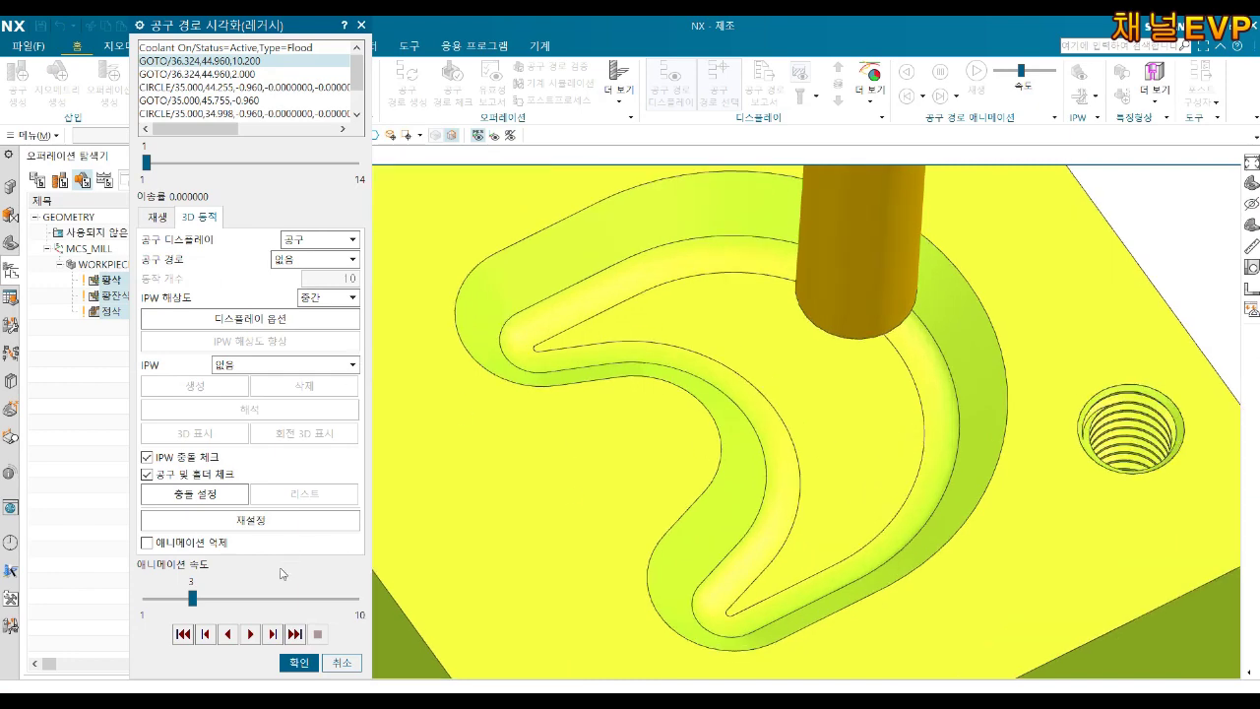
{"action": "left_click", "coordinate": [251, 633]}
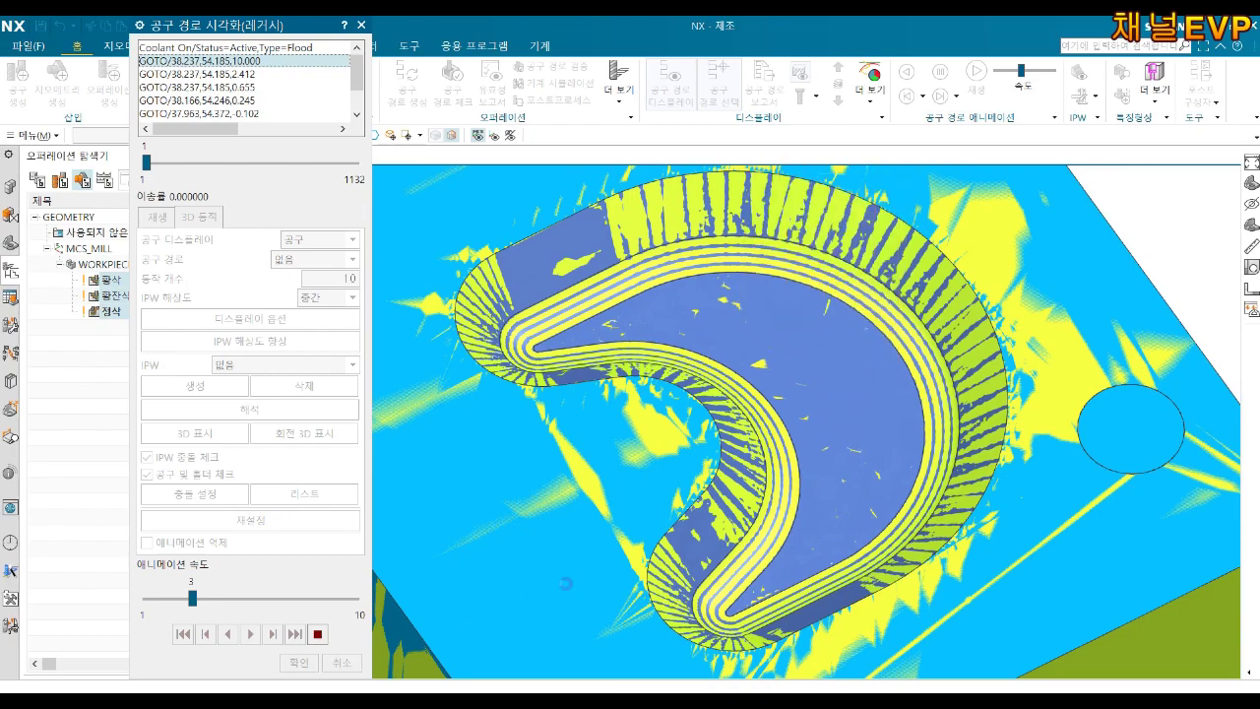
{"action": "scroll", "coordinate": [799, 384], "scroll_direction": "up", "scroll_amount": 3}
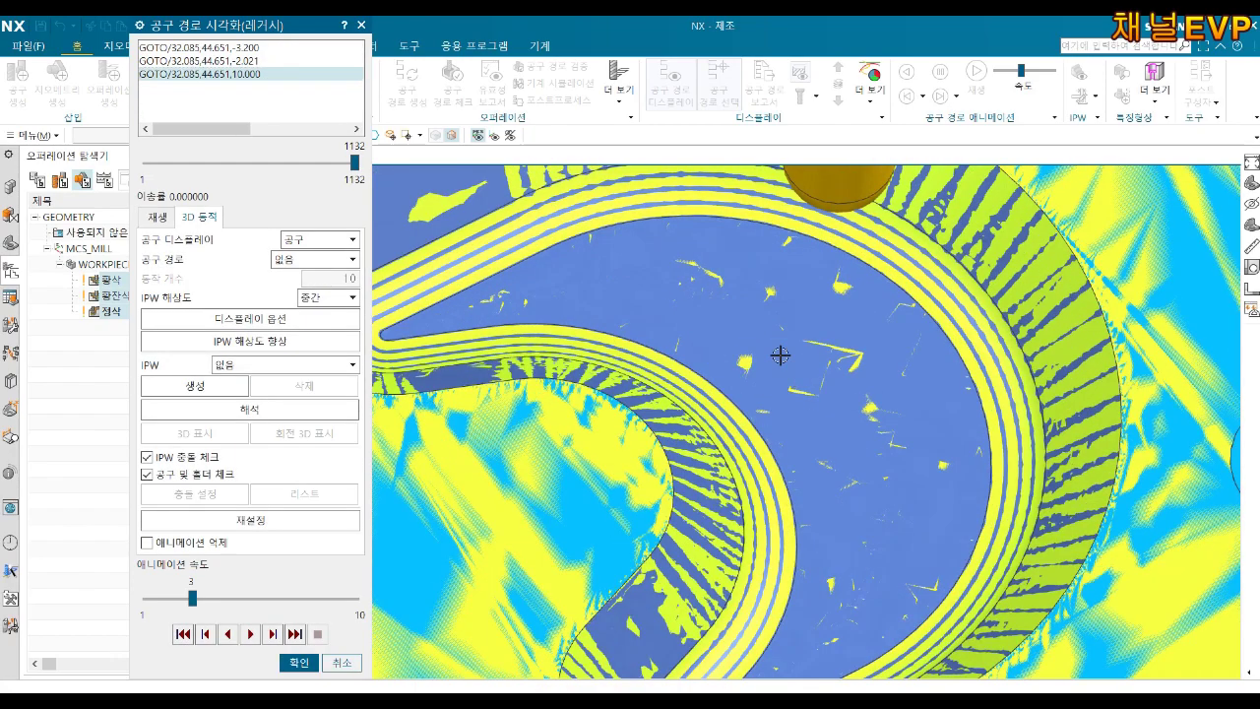
{"action": "scroll", "coordinate": [799, 334], "scroll_direction": "down", "scroll_amount": 3}
{"action": "mouse_move", "coordinate": [799, 334]}
{"action": "middle_mouse_down"}
{"action": "mouse_move", "coordinate": [823, 430]}
{"action": "mouse_move", "coordinate": [813, 338]}
{"action": "middle_mouse_up"}
{"action": "scroll", "coordinate": [823, 430], "scroll_direction": "up", "scroll_amount": 2}
{"action": "scroll", "coordinate": [823, 430], "scroll_direction": "up", "scroll_amount": 2}
{"action": "scroll", "coordinate": [813, 337], "scroll_direction": "down", "scroll_amount": 3}
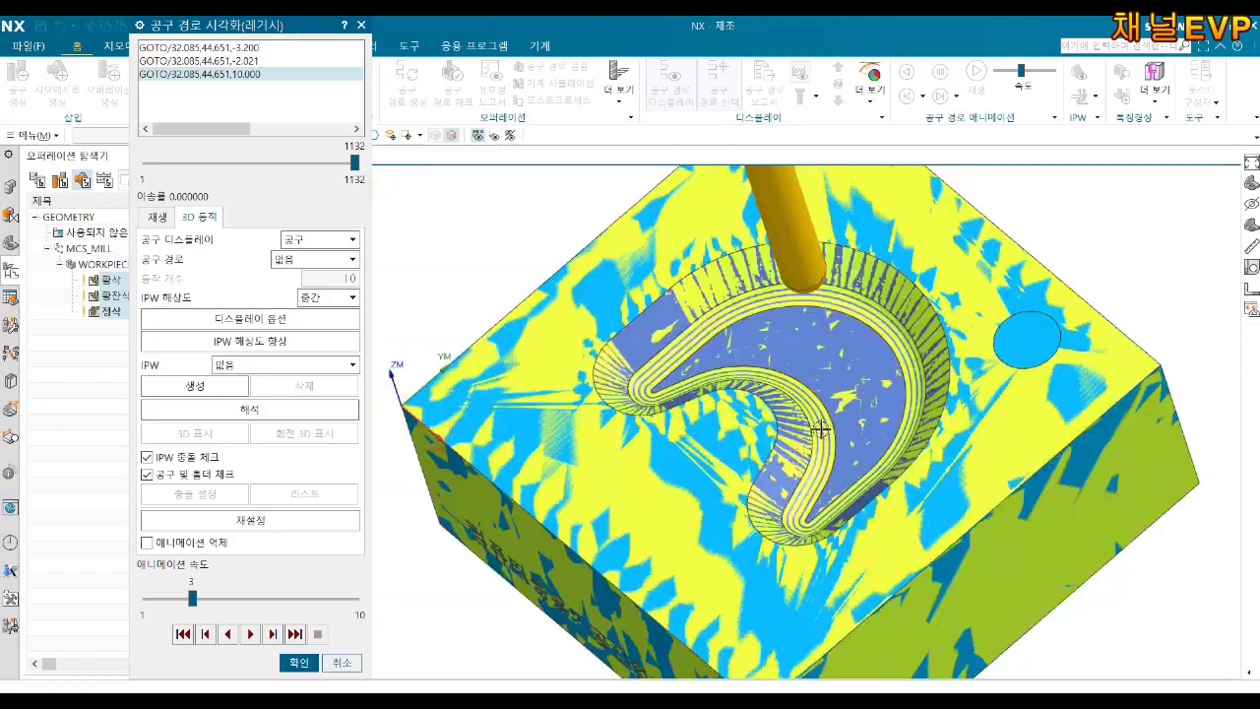
{"action": "scroll", "coordinate": [813, 338], "scroll_direction": "up", "scroll_amount": 2}
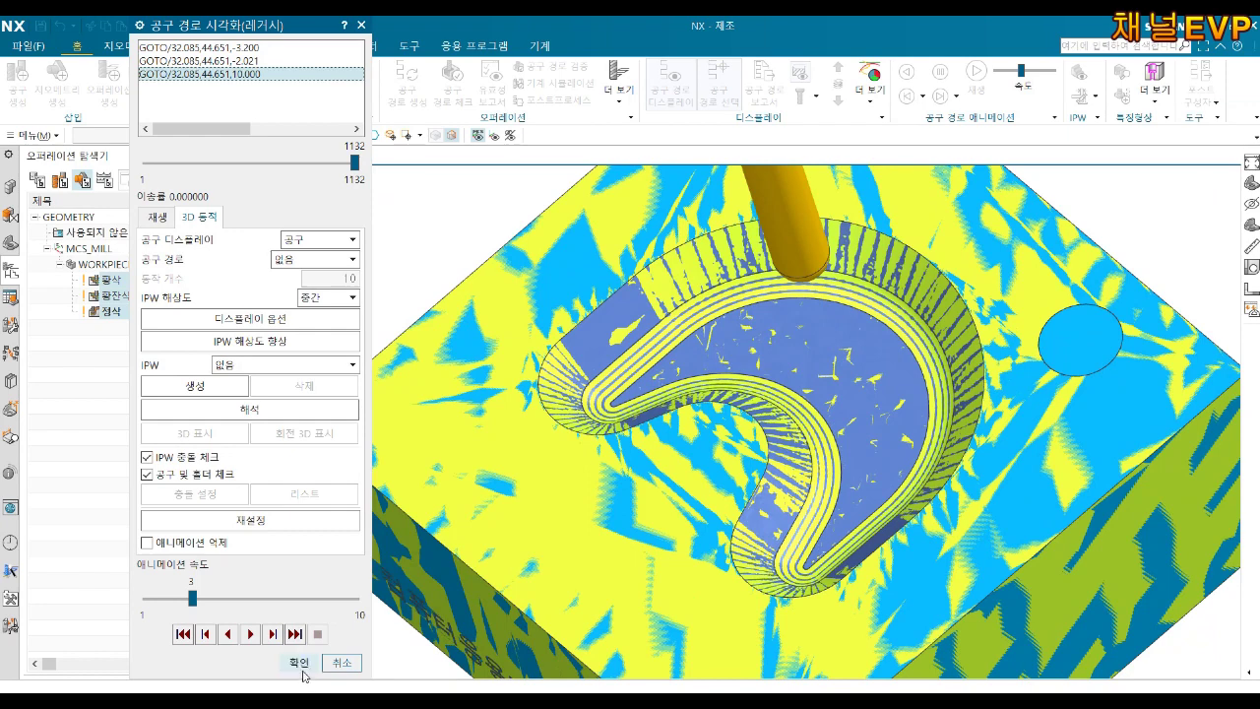
{"action": "left_click", "coordinate": [298, 663]}
{"action": "right_click", "coordinate": [125, 287]}
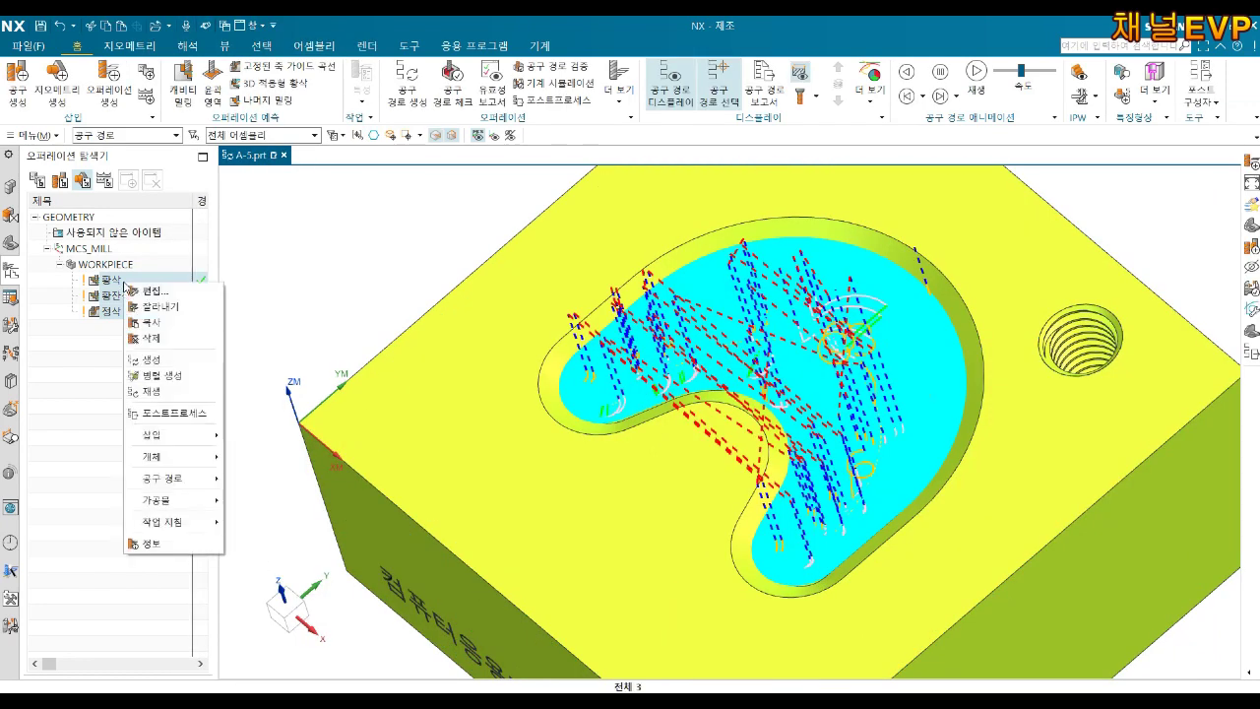
Post-process the three operations with the WOOJIN_FANUC postprocessor, accepting the multiple-operations warning.
{"action": "left_click", "coordinate": [183, 414]}
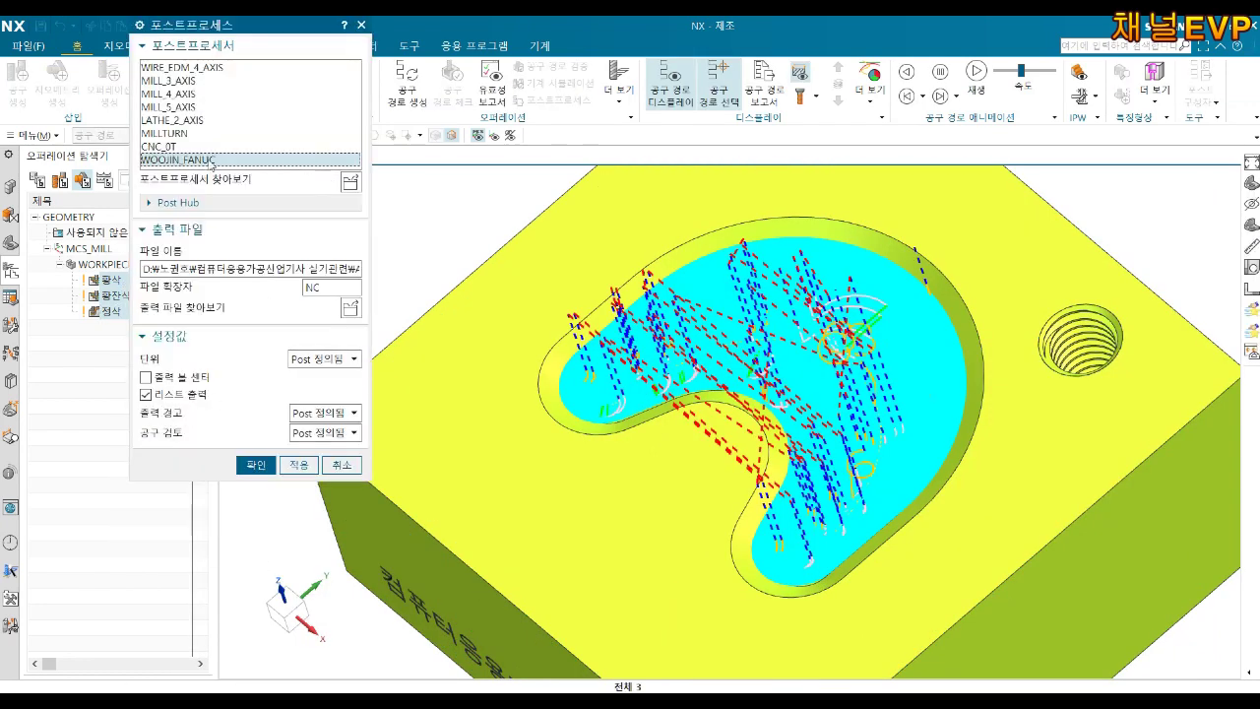
{"action": "left_click", "coordinate": [256, 465]}
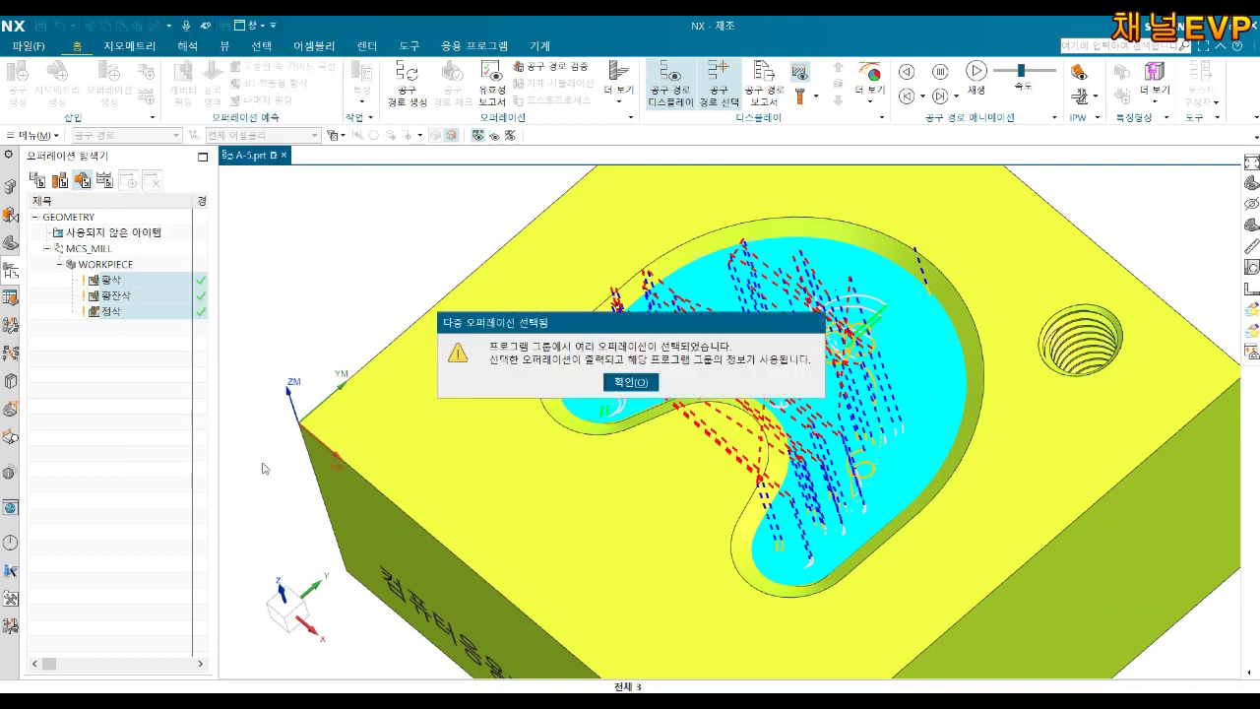
{"action": "left_click", "coordinate": [635, 383]}
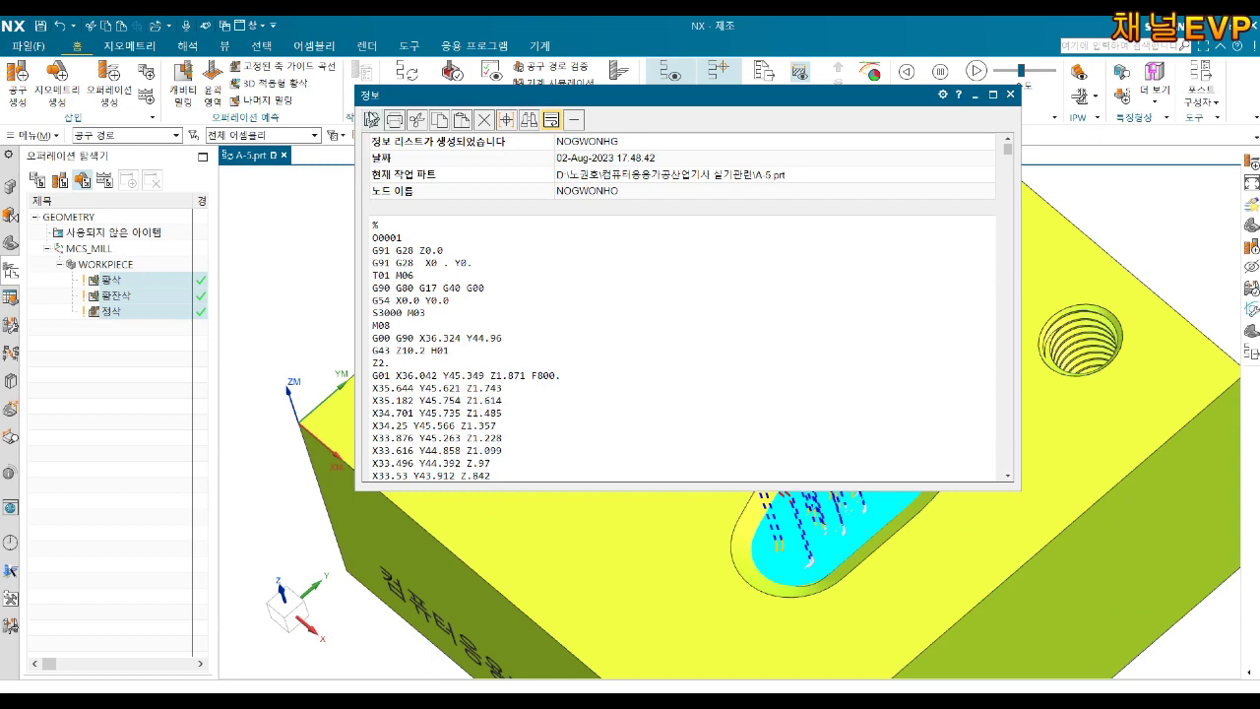
Save the generated NC listing as A-5 in the CNC_0T folder and close the listing.
{"action": "left_click", "coordinate": [373, 119]}
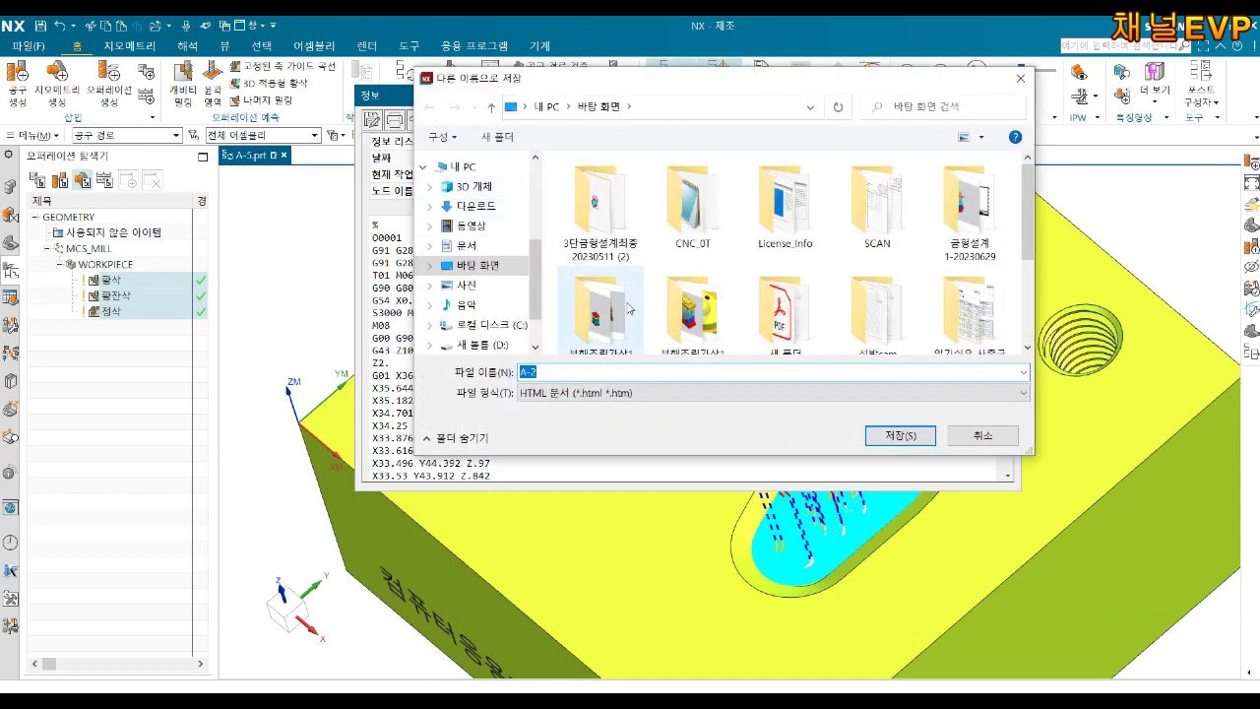
{"action": "double_click", "coordinate": [693, 201]}
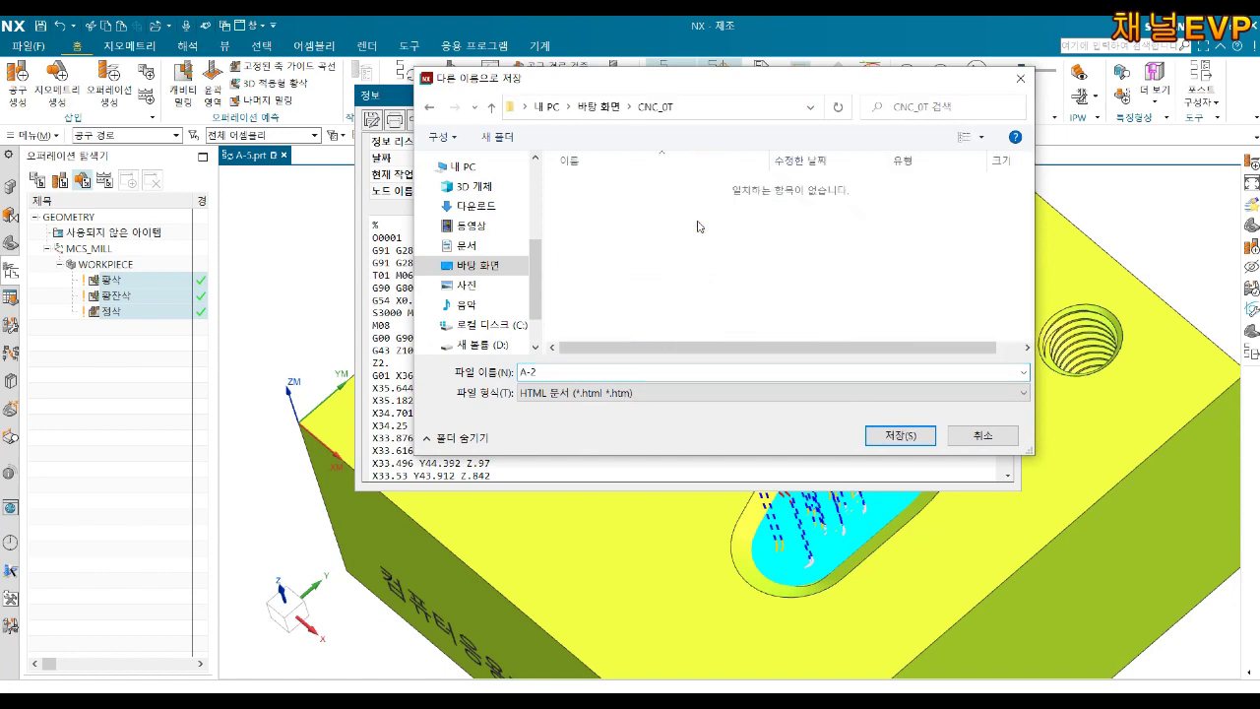
{"action": "left_click", "coordinate": [596, 370]}
{"action": "double_click", "coordinate": [594, 370]}
{"action": "type", "text": "A-7"}
{"action": "key", "text": "BackSpace"}
{"action": "type", "text": "5"}
{"action": "key", "text": "Return"}
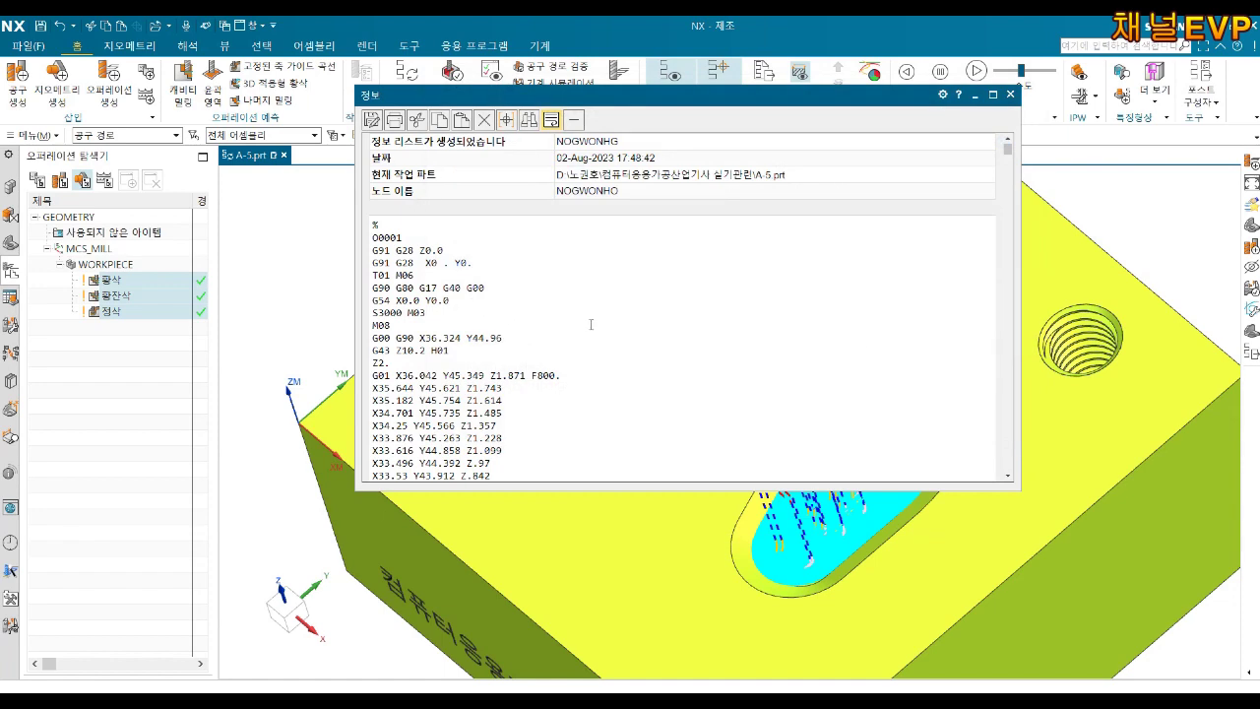
{"action": "left_click", "coordinate": [1010, 94]}
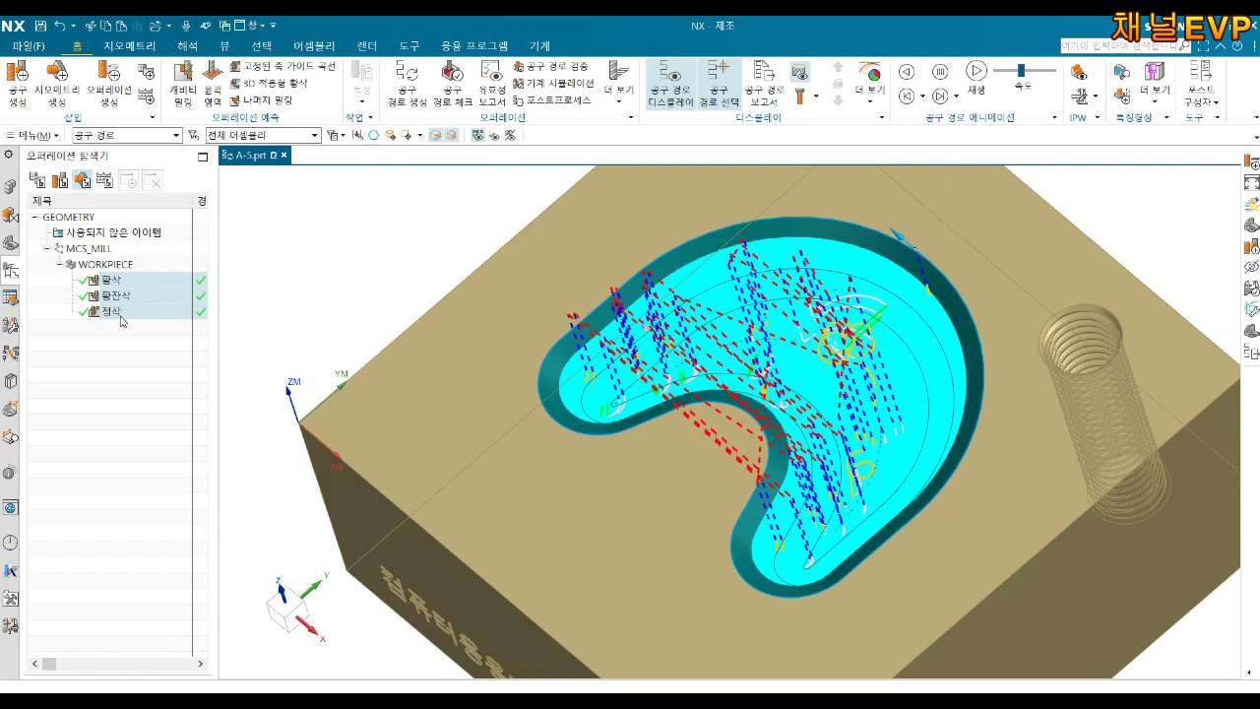
Re-run the postprocess on the selected operations, accepting the multiple-operations warning.
{"action": "right_click", "coordinate": [127, 279]}
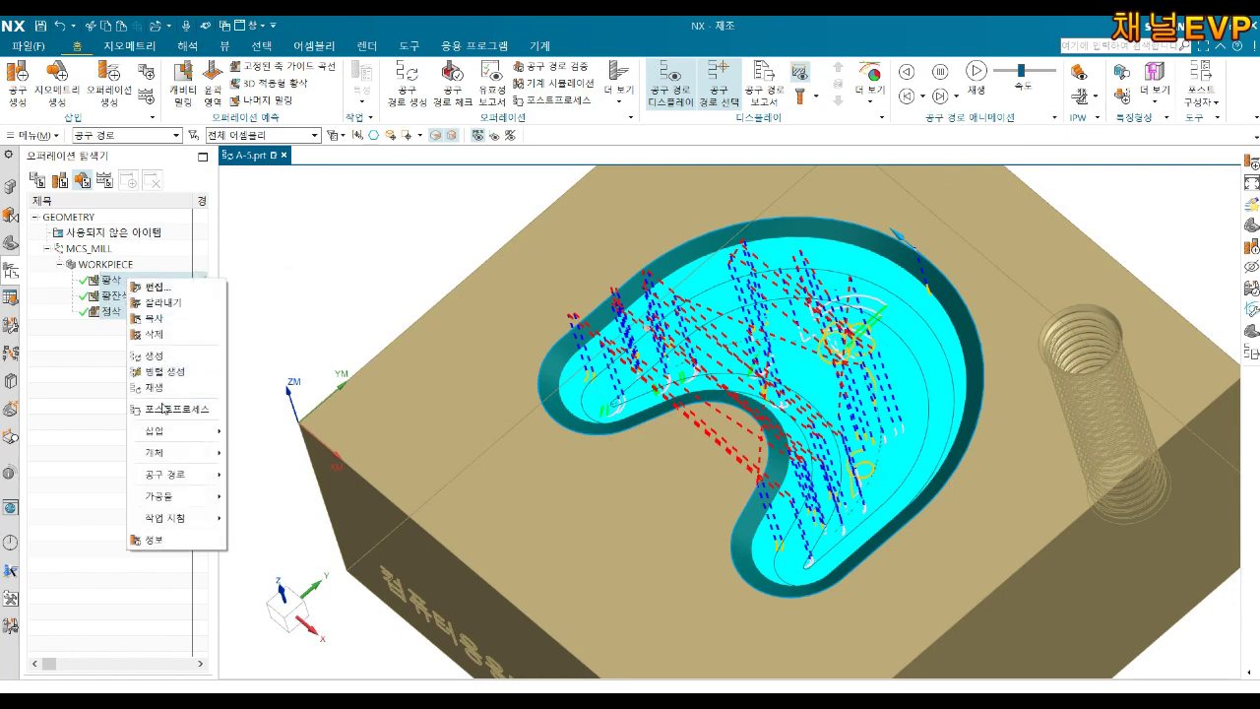
{"action": "left_click", "coordinate": [162, 407]}
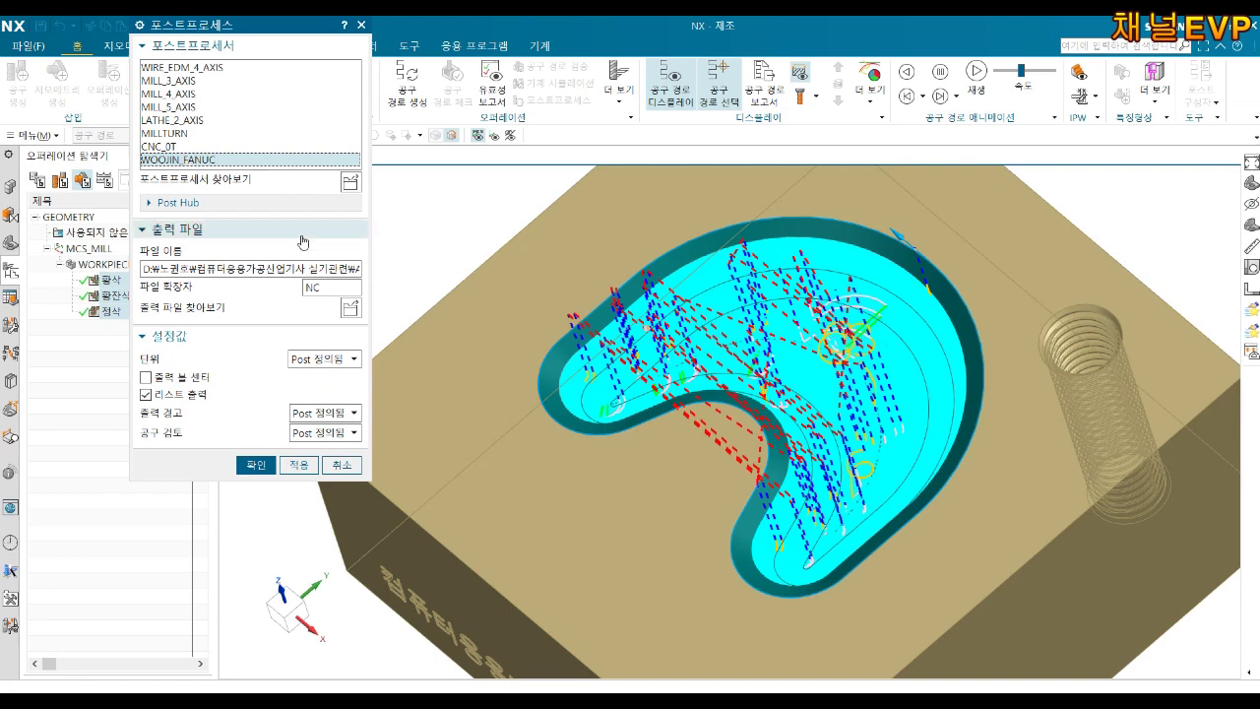
{"action": "left_click", "coordinate": [258, 463]}
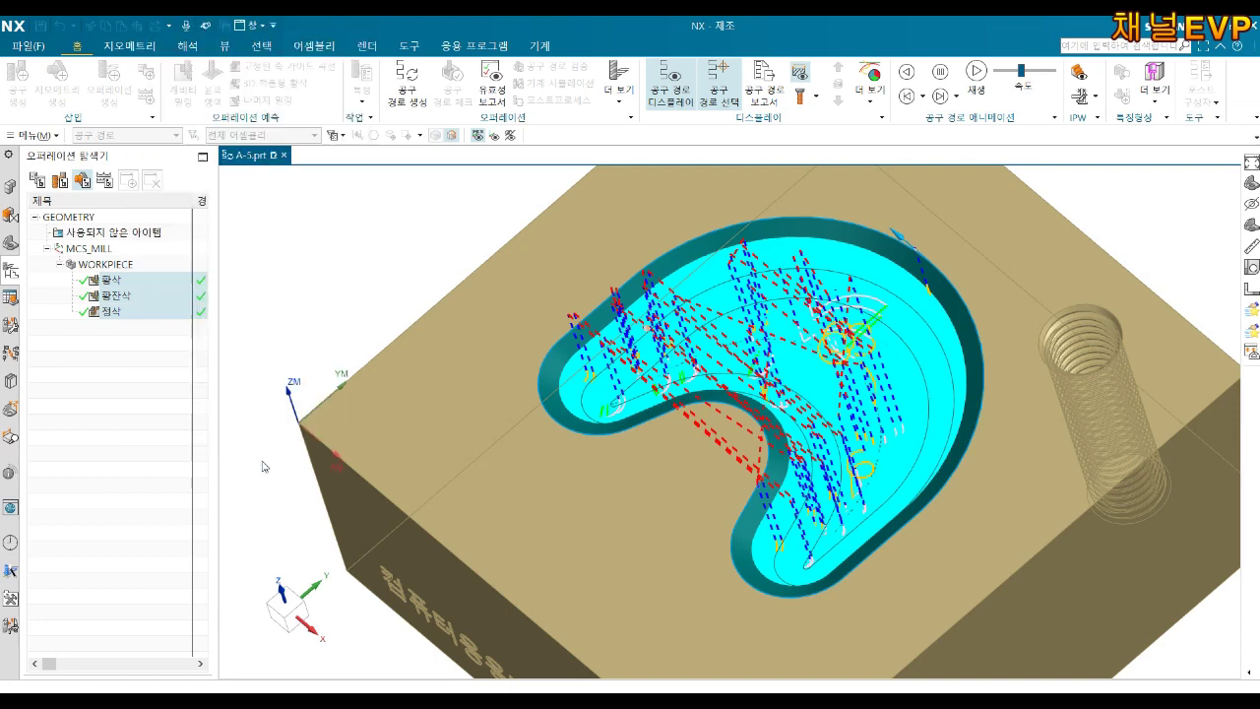
{"action": "left_click", "coordinate": [612, 384]}
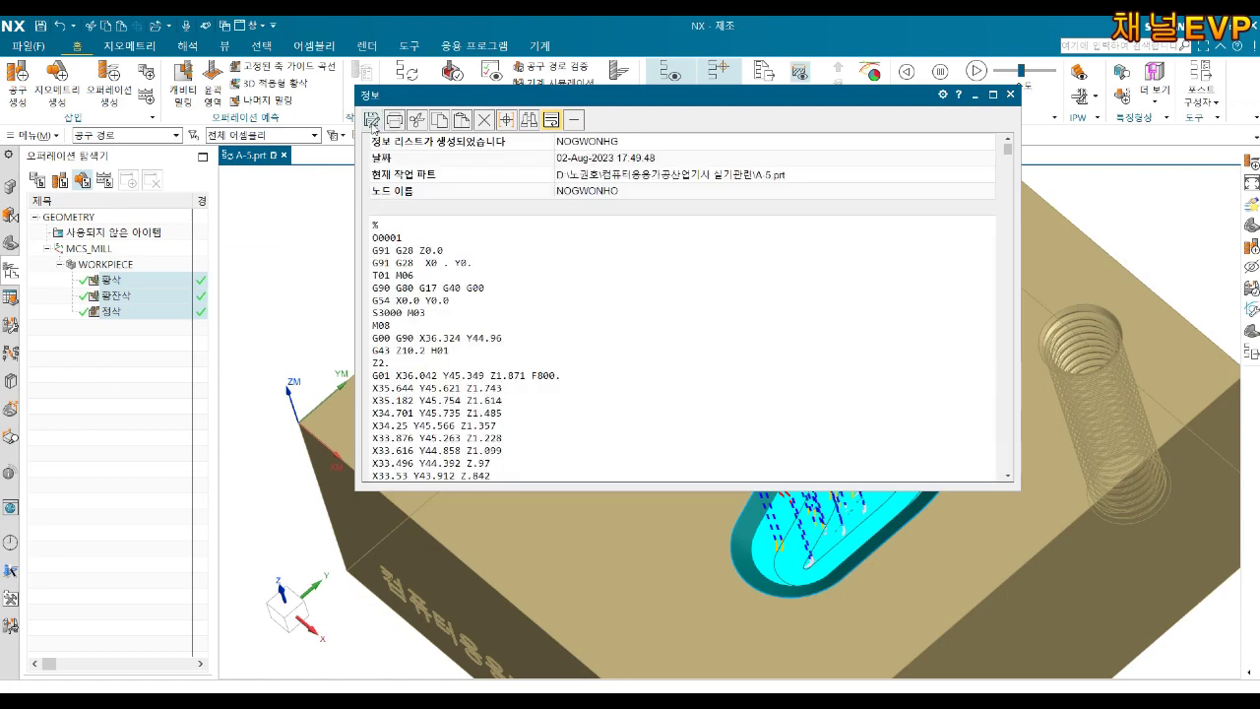
Save the NC listing as text file A-5 (*.txt) in CNC_0T, overwriting the existing file.
{"action": "left_click", "coordinate": [372, 120]}
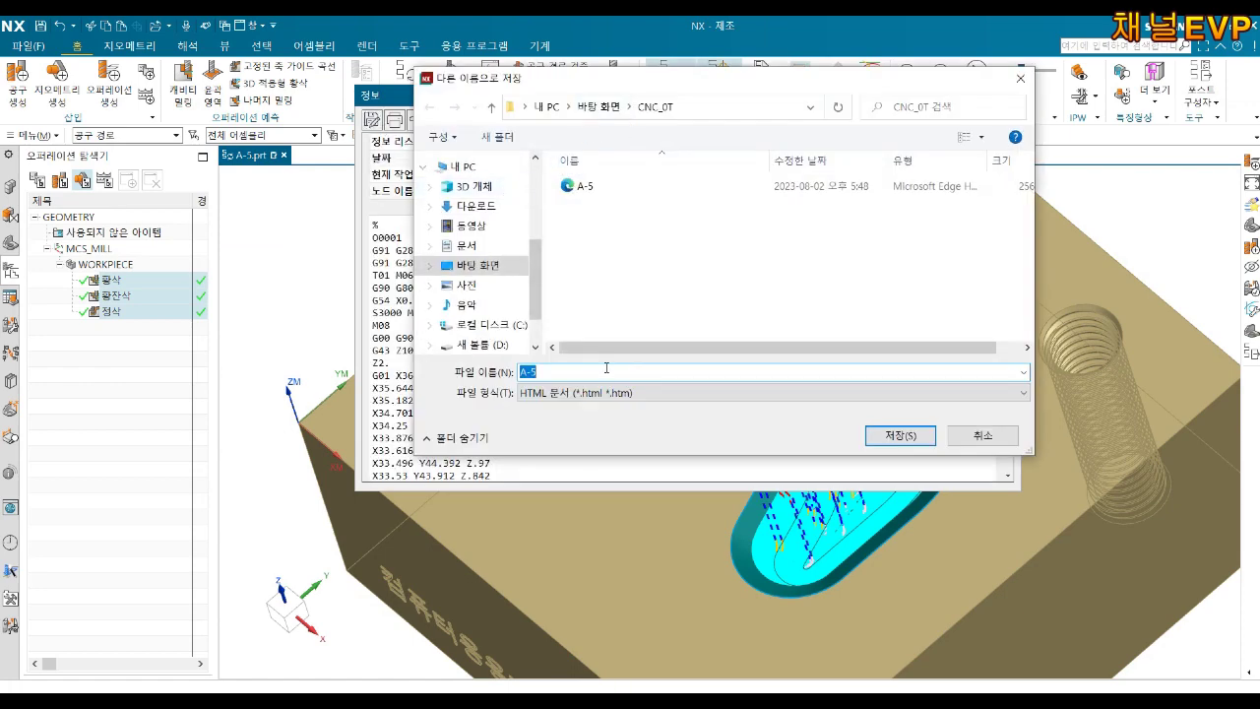
{"action": "left_click", "coordinate": [768, 392]}
{"action": "left_click", "coordinate": [689, 423]}
{"action": "left_click", "coordinate": [936, 440]}
{"action": "left_click", "coordinate": [658, 370]}
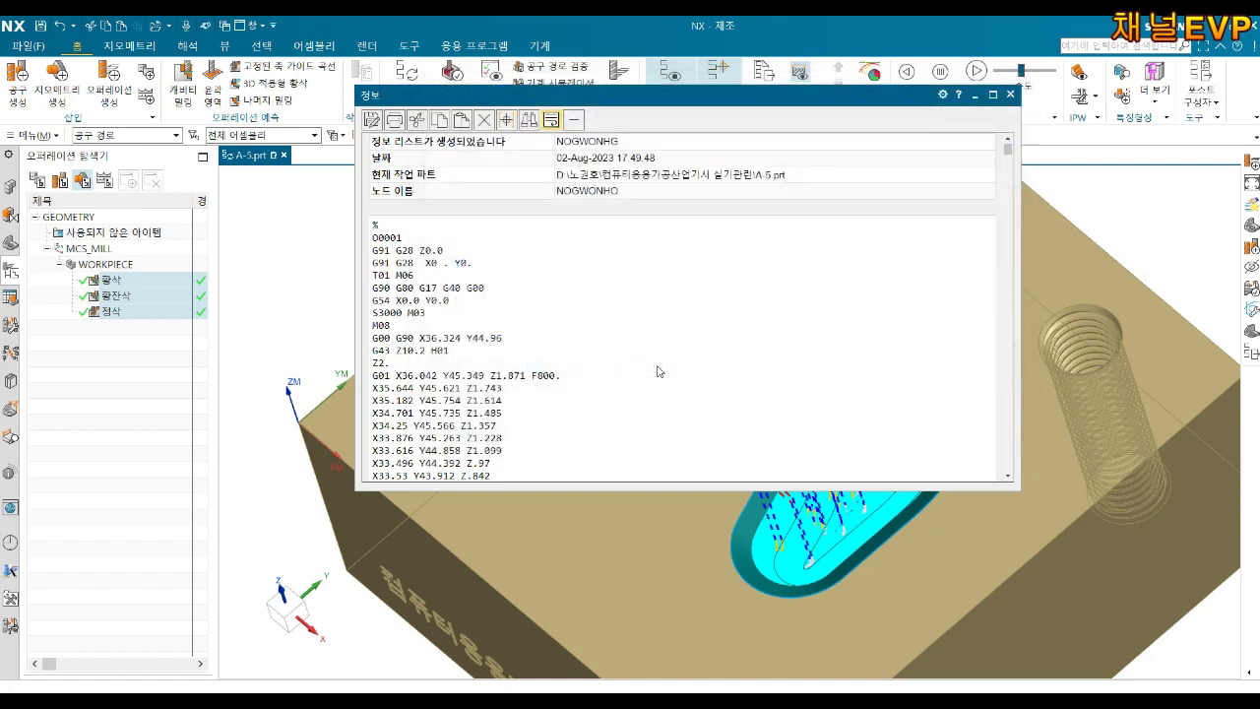